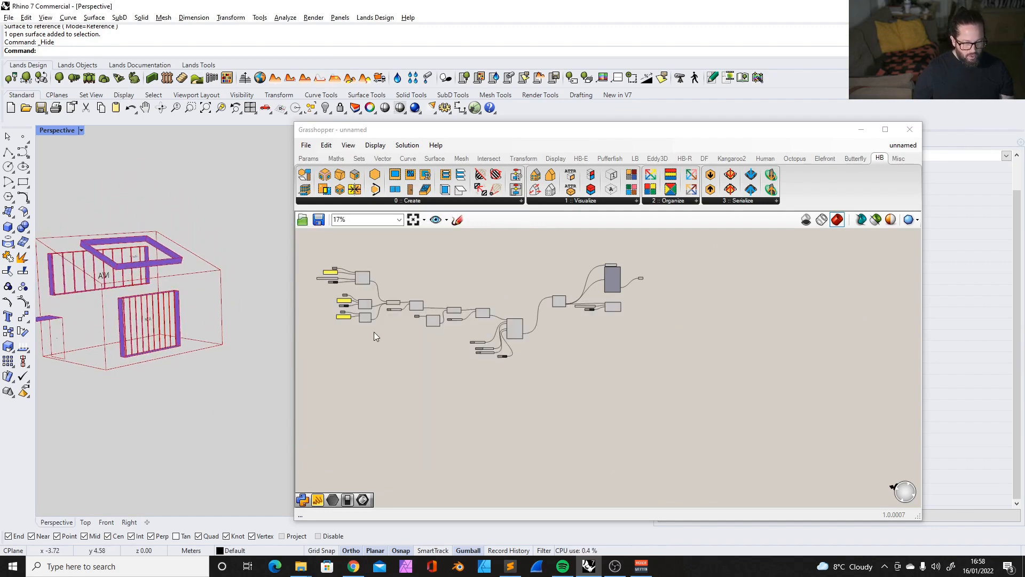
# Examine the building model with its windows, roof skylight, canopy and shades from several angles.
pyautogui.scroll(-1, 374, 332)
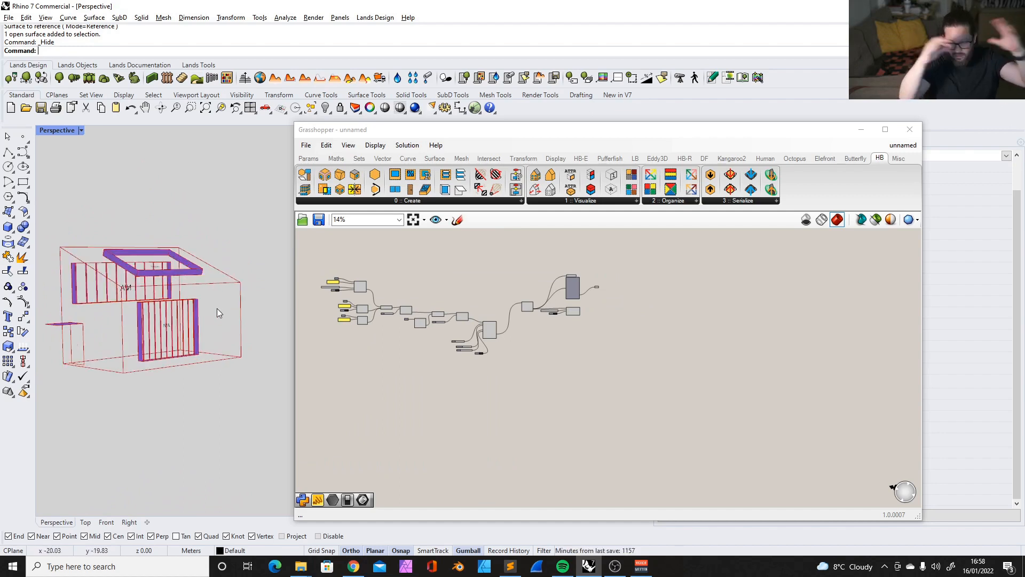
pyautogui.moveTo(165, 319); pyautogui.dragTo(205, 374, button='right')
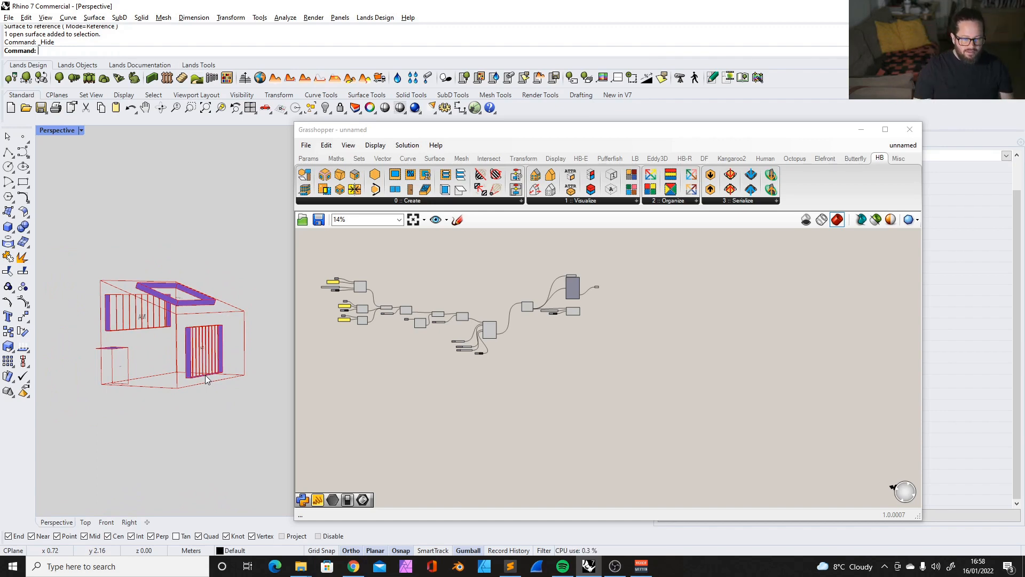
pyautogui.moveTo(169, 363); pyautogui.dragTo(165, 399, button='right')
pyautogui.scroll(5, 360, 300)
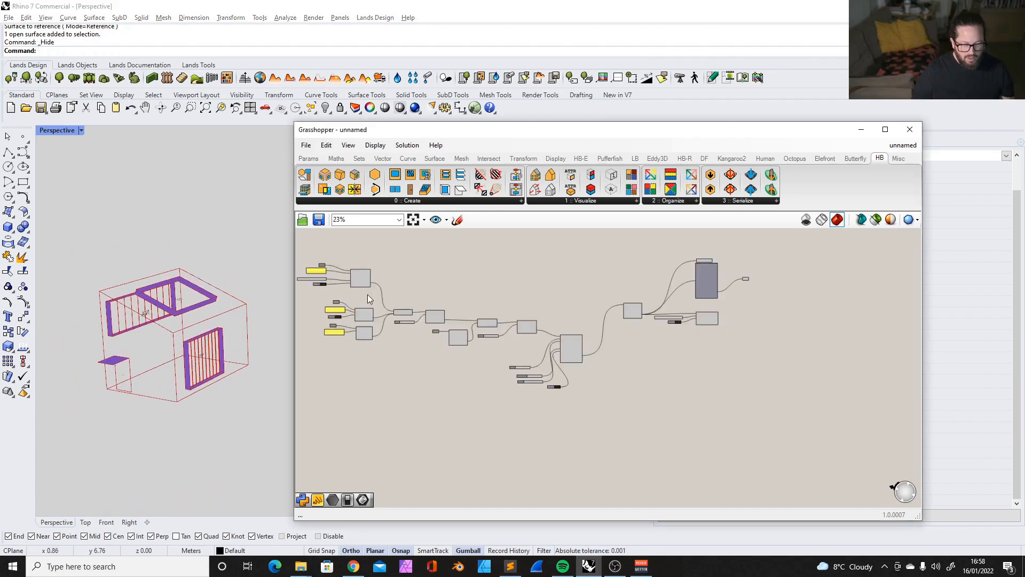
pyautogui.scroll(-4, 430, 287)
pyautogui.scroll(3, 229, 312)
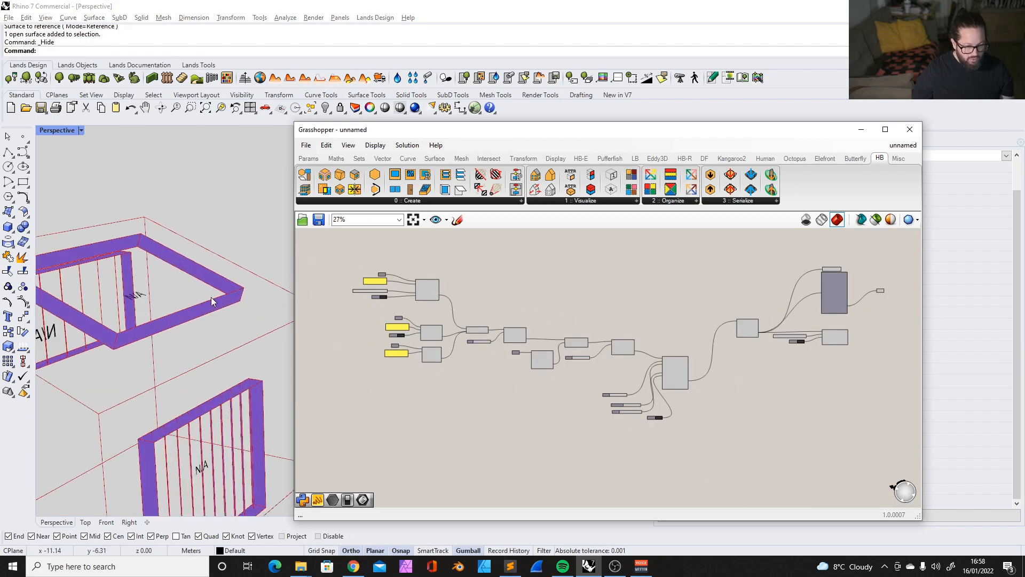
pyautogui.scroll(-3, 234, 262)
pyautogui.scroll(-5, 213, 351)
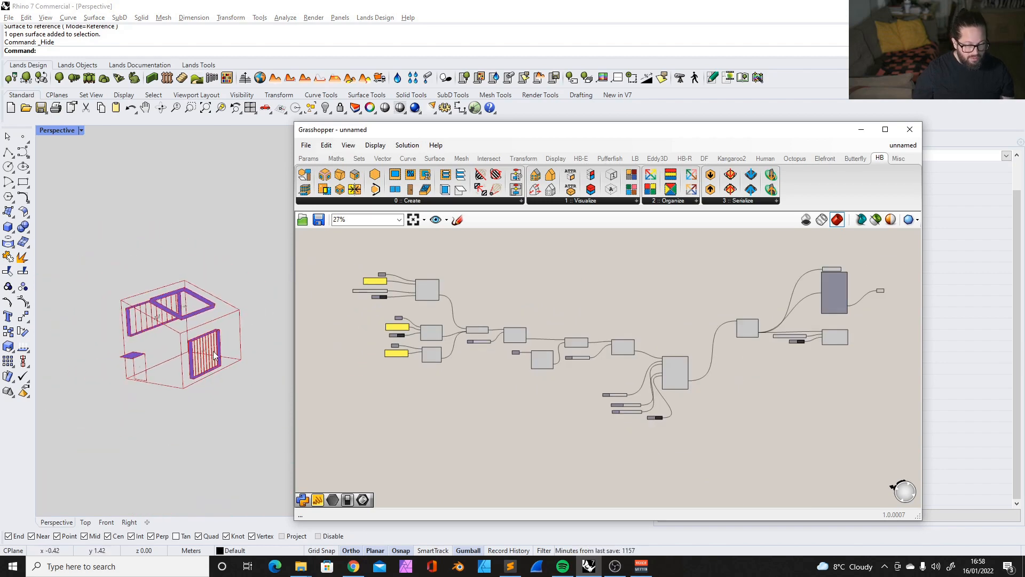
pyautogui.scroll(3, 214, 349)
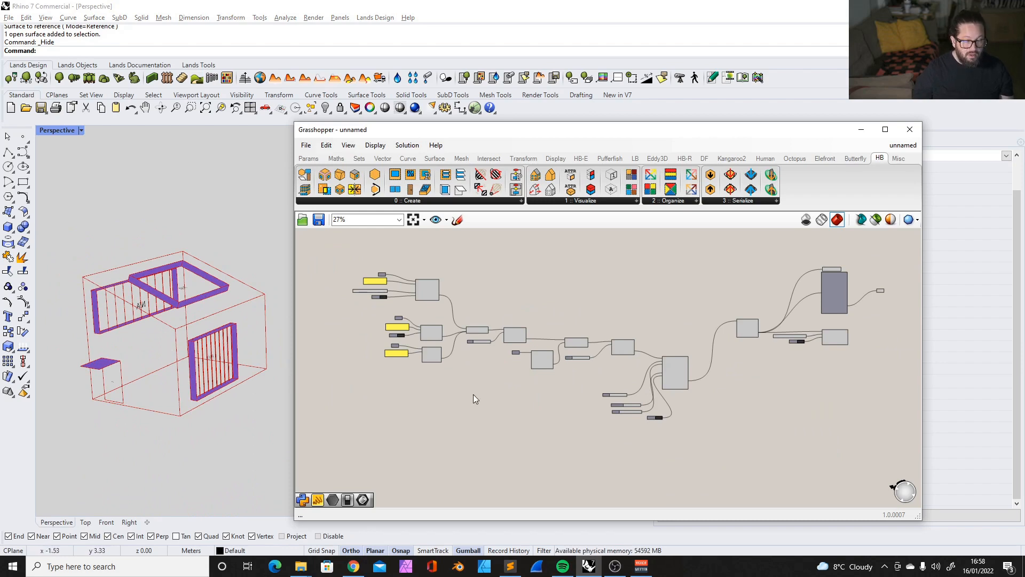
# Examine the Grasshopper definition, from the room and opening inputs through the shade components to the visualisation end.
pyautogui.scroll(6, 491, 309)
pyautogui.scroll(-7, 441, 299)
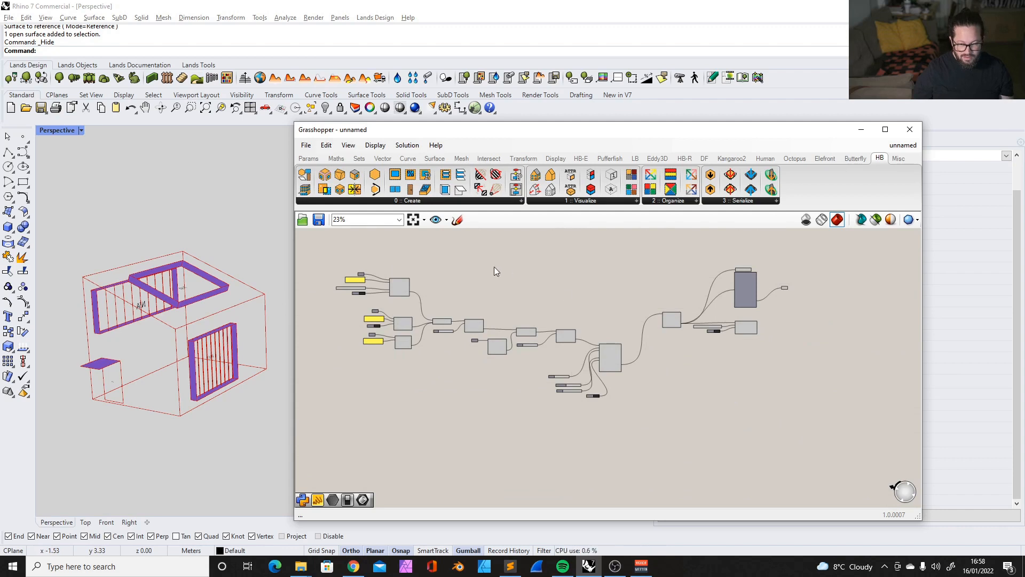
pyautogui.scroll(4, 530, 357)
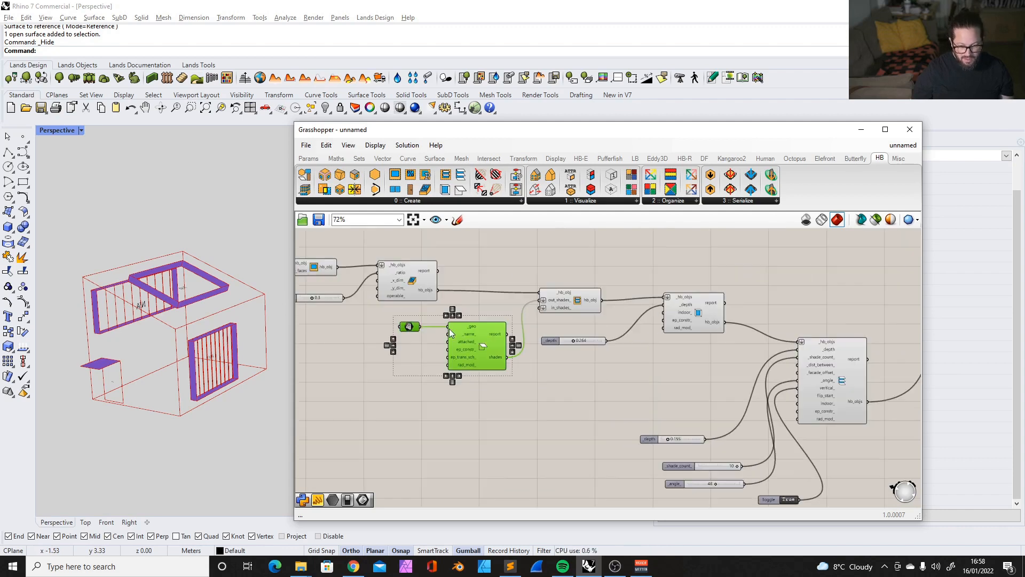
pyautogui.scroll(-3, 803, 273)
pyautogui.scroll(3, 779, 269)
pyautogui.scroll(-5, 754, 312)
pyautogui.scroll(2, 630, 353)
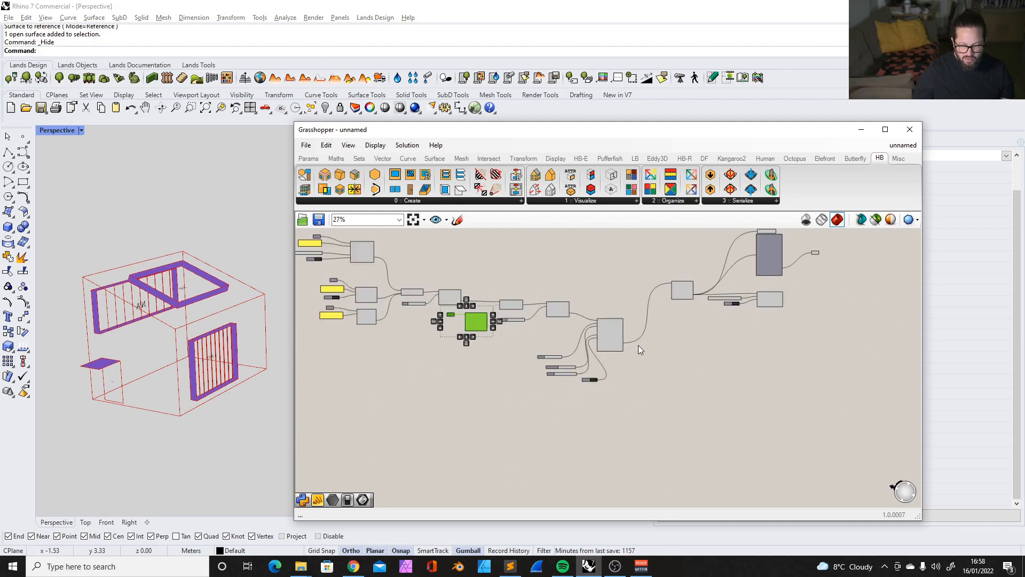
pyautogui.scroll(5, 468, 341)
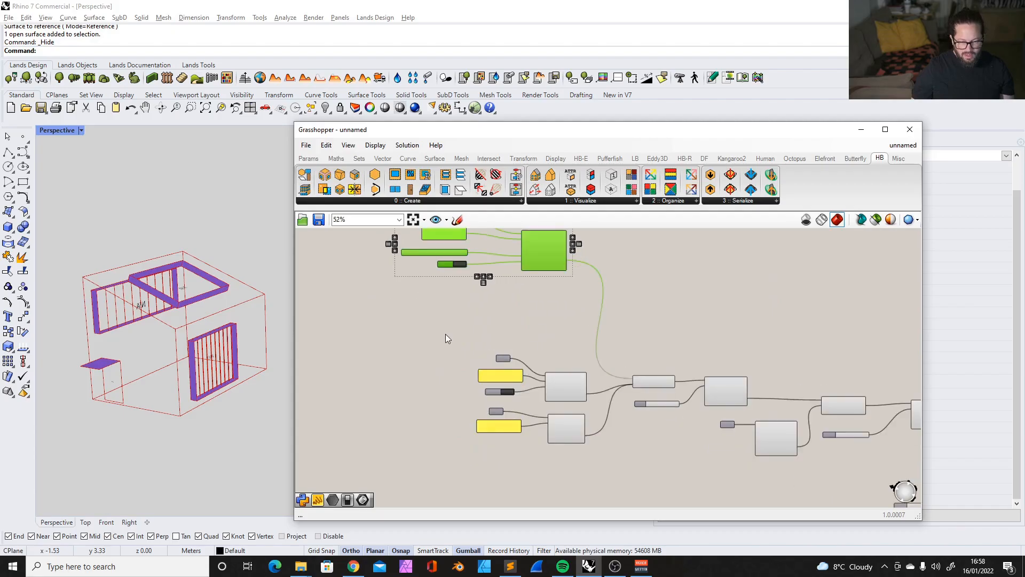
# Spread the room component group and the aperture and door component groups further apart on the Grasshopper canvas.
pyautogui.moveTo(445, 334); pyautogui.dragTo(615, 463)
pyautogui.moveTo(557, 391); pyautogui.dragTo(493, 381)
pyautogui.click(553, 323)
pyautogui.scroll(-3, 491, 335)
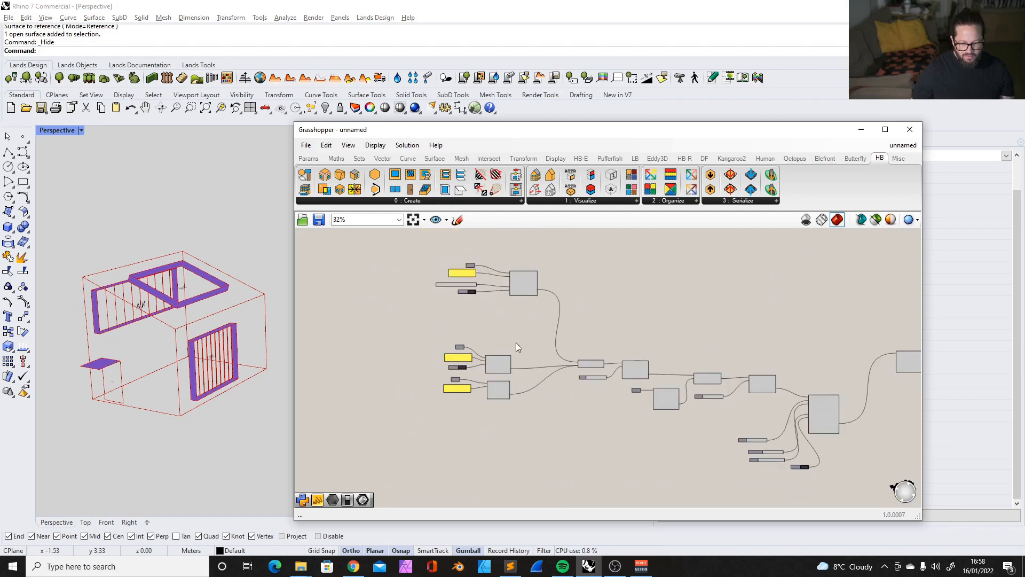
# Move the Grasshopper window aside to uncover more of the Rhino perspective viewport.
pyautogui.scroll(4, 530, 351)
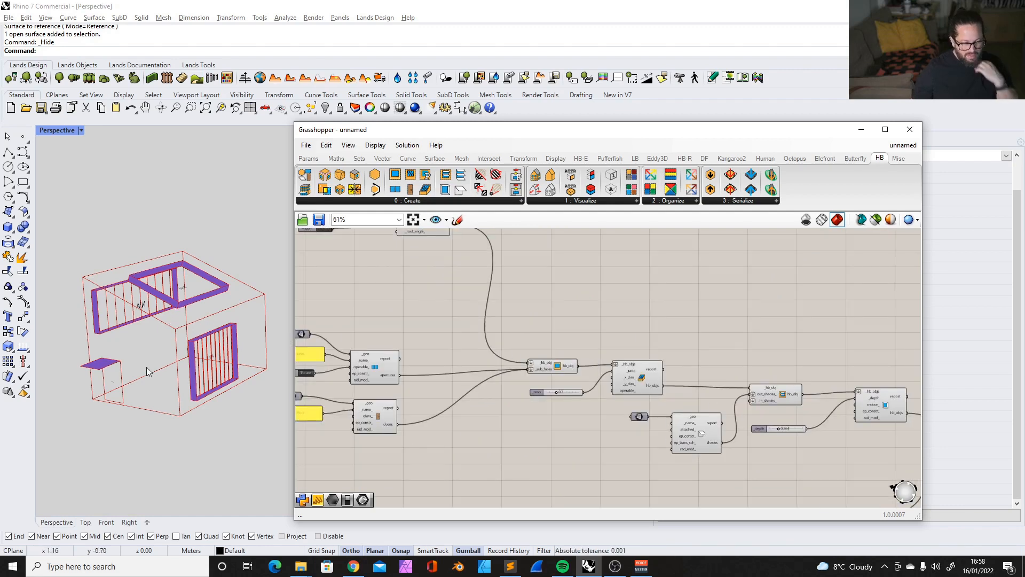
pyautogui.scroll(-2, 126, 332)
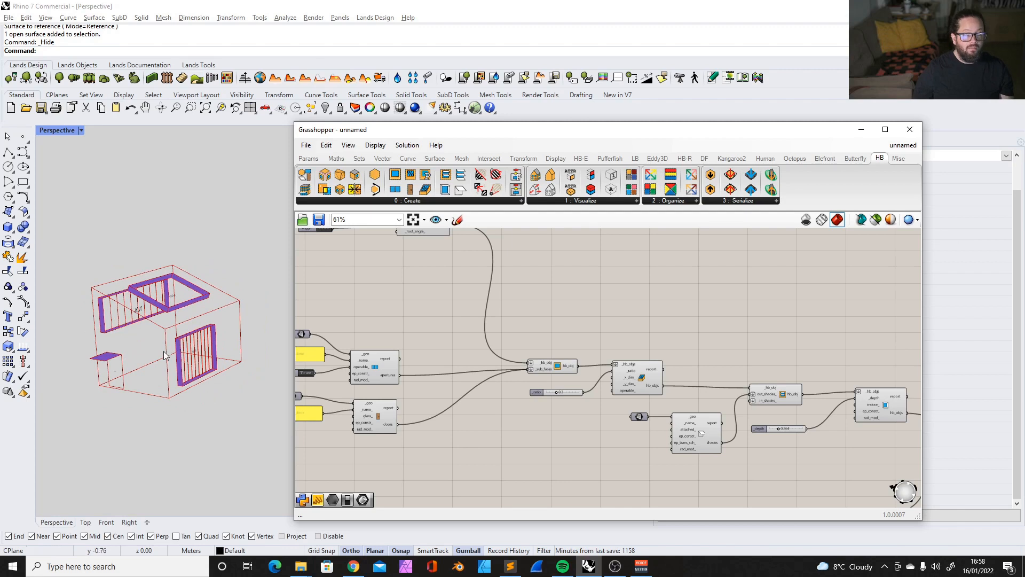
pyautogui.keyDown('shift'); pyautogui.moveTo(149, 365); pyautogui.dragTo(150, 348, button='right'); pyautogui.keyUp('shift')
pyautogui.moveTo(404, 138); pyautogui.dragTo(569, 134)
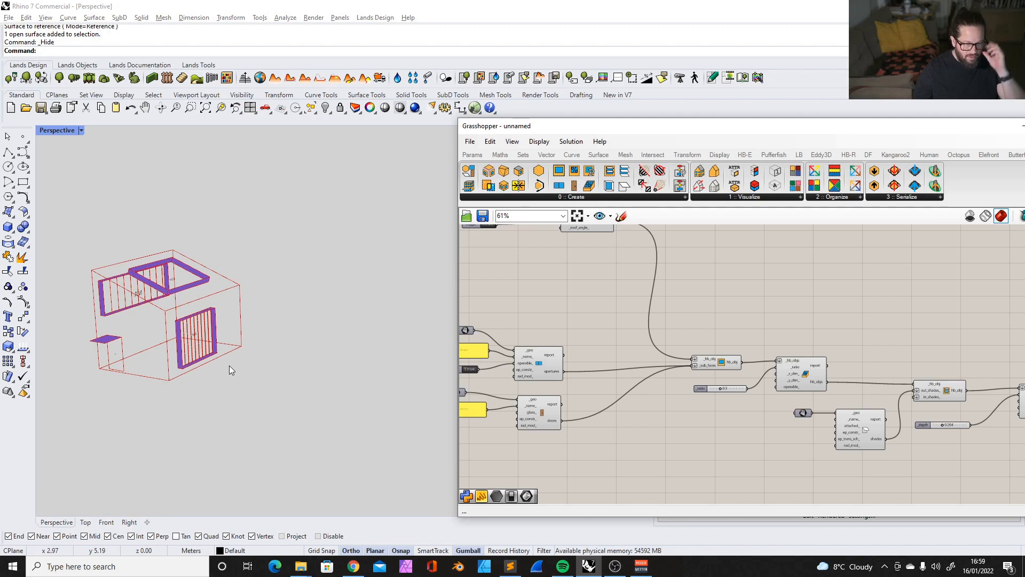
pyautogui.scroll(-2, 585, 290)
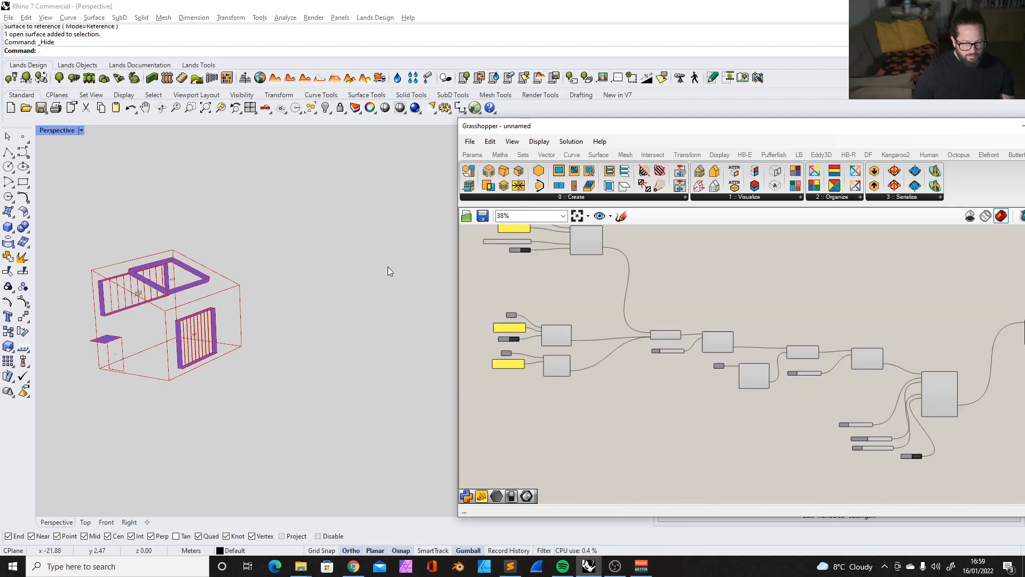
# Show all hidden Rhino objects and delete the ground surface around the building.
pyautogui.rightClick(327, 108)
pyautogui.rightClick(327, 109)
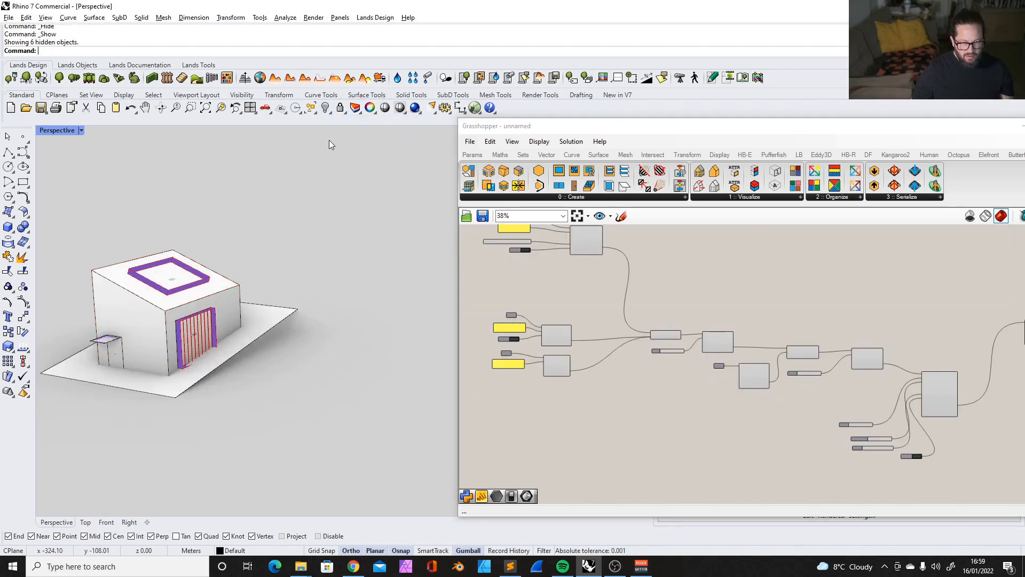
pyautogui.click(268, 301)
pyautogui.press('Delete')
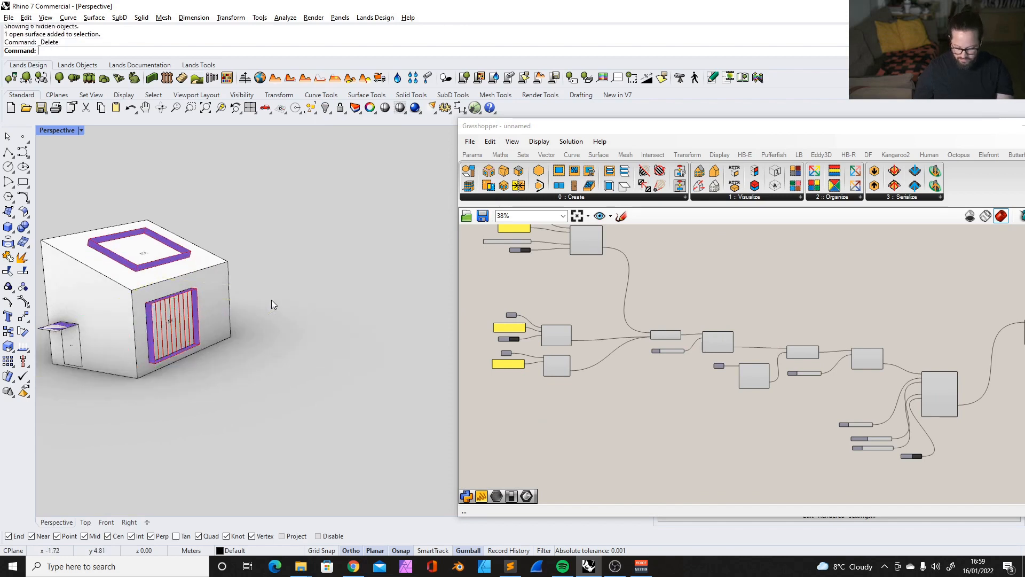
# Move the whole building with its window, door and canopy surfaces up by 3.2 m.
pyautogui.moveTo(271, 300); pyautogui.dragTo(184, 290, button='right')
pyautogui.moveTo(156, 171); pyautogui.dragTo(430, 376)
pyautogui.moveTo(427, 371); pyautogui.dragTo(383, 277, button='right')
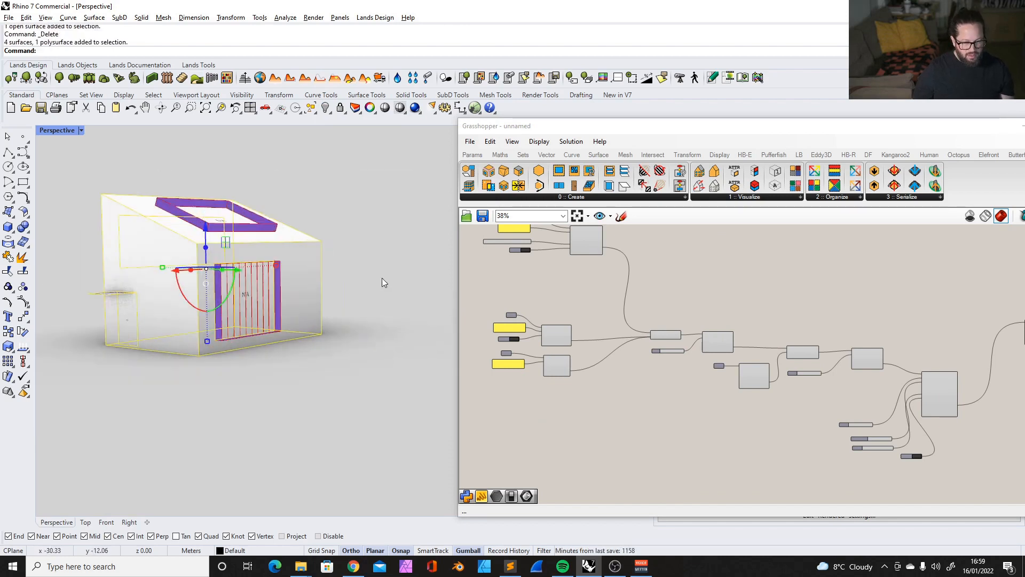
pyautogui.click(24, 318)
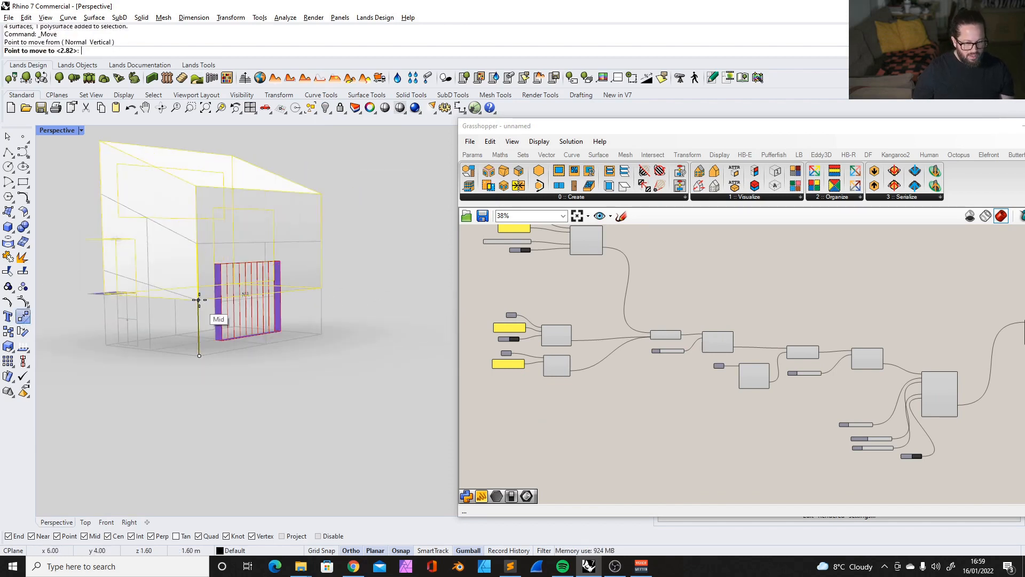
pyautogui.click(199, 355)
pyautogui.write('3.2')
pyautogui.press('Return')
pyautogui.click(198, 300)
pyautogui.scroll(-5, 205, 299)
pyautogui.moveTo(206, 295); pyautogui.dragTo(207, 286, button='right')
pyautogui.scroll(4, 160, 266)
pyautogui.scroll(-4, 160, 266)
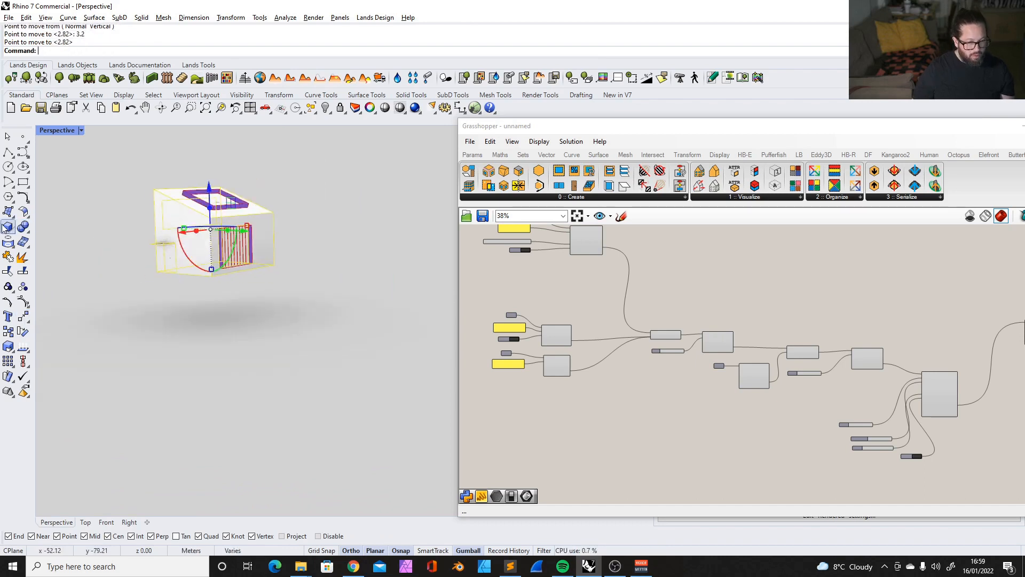
pyautogui.click(8, 227)
pyautogui.click(157, 271)
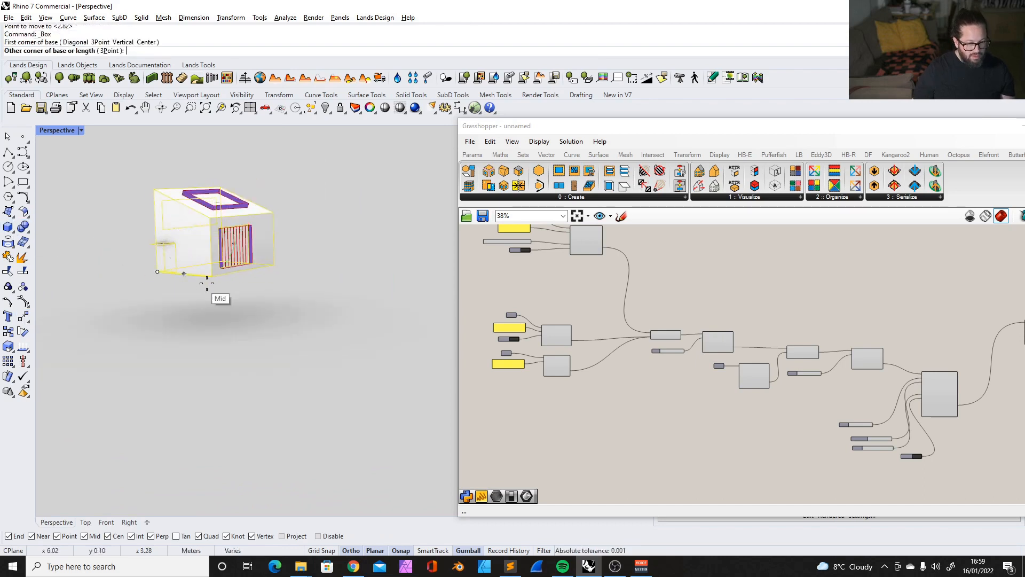
pyautogui.click(274, 265)
pyautogui.press('Escape')
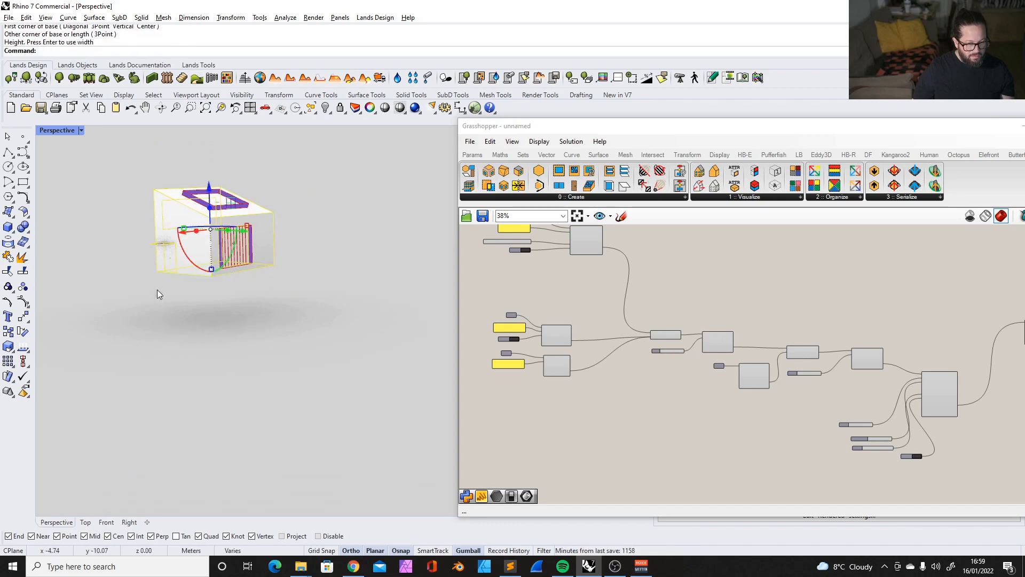
# Draw a box beneath the raised building, using its underside corners as the base and extending down to ground level.
pyautogui.rightClick(157, 289)
pyautogui.click(157, 271)
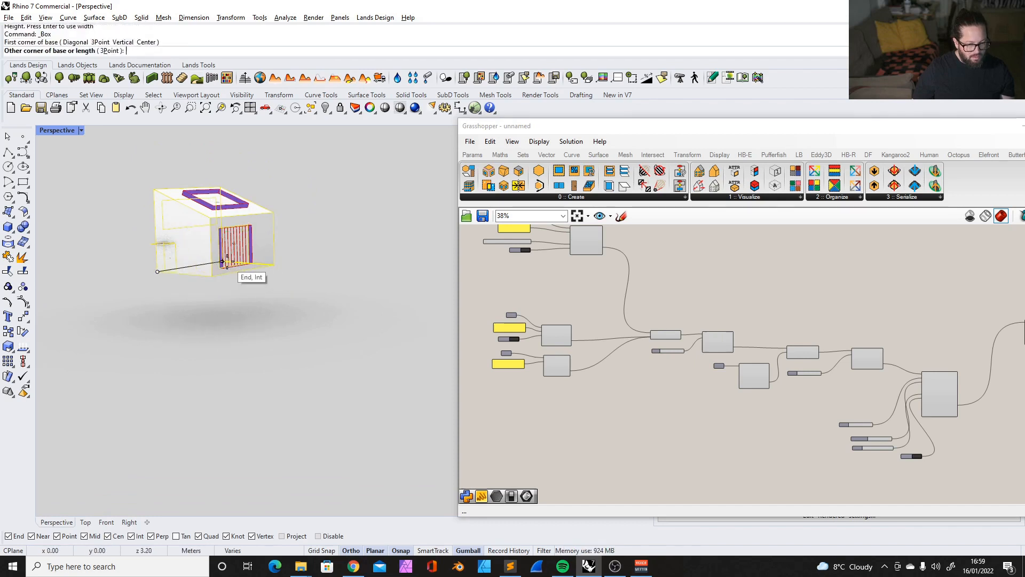
pyautogui.click(273, 264)
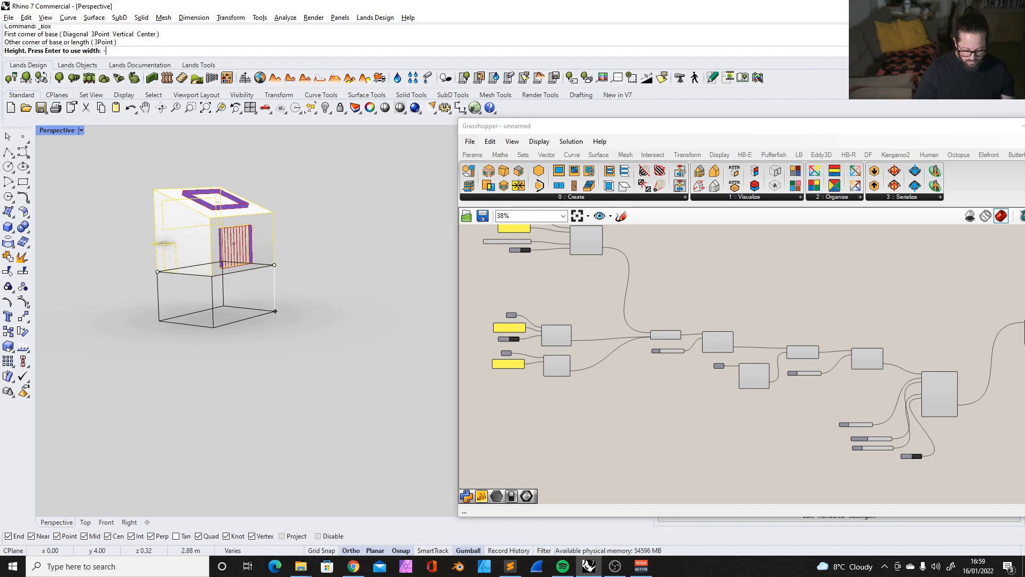
pyautogui.click(268, 312)
# Move the door and canopy surfaces vertically down from the upper volume to the base of the lower box.
pyautogui.scroll(3, 176, 238)
pyautogui.click(170, 240)
pyautogui.click(206, 272)
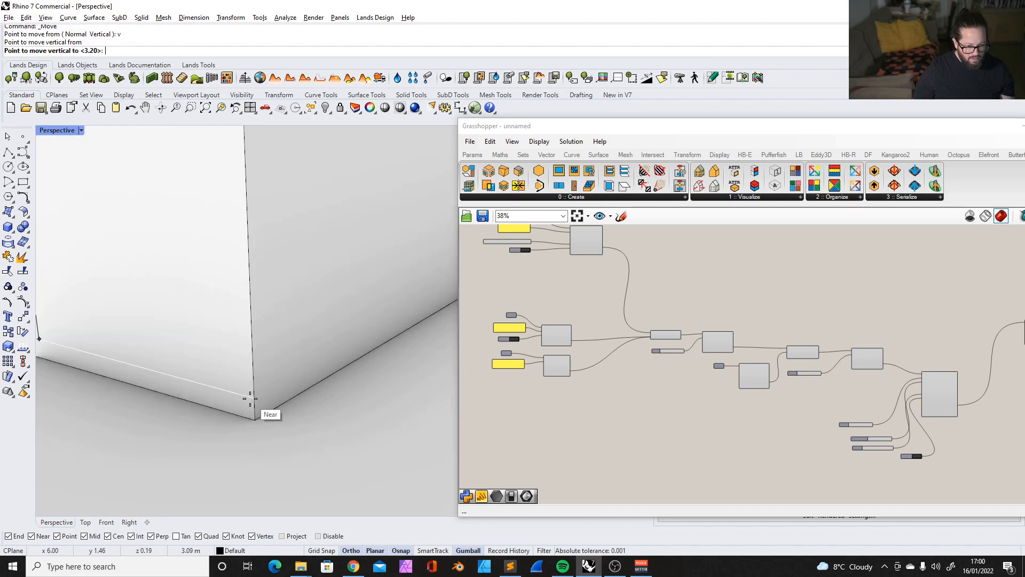
pyautogui.click(250, 399)
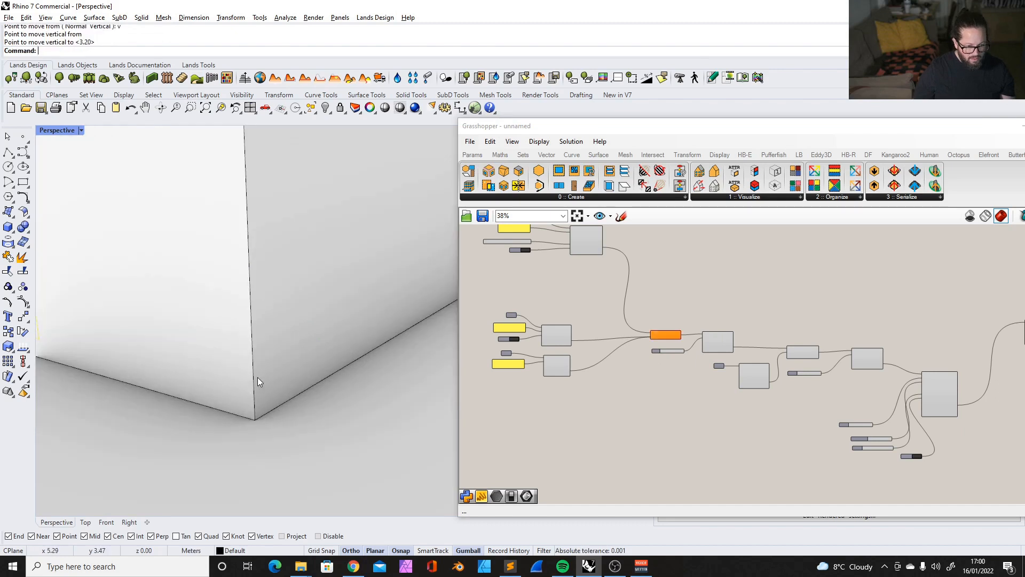
# Inspect the stacked two-storey building and the positions of its window, skylight, door and canopy.
pyautogui.scroll(-9, 258, 377)
pyautogui.press('Escape')
pyautogui.scroll(-4, 196, 318)
pyautogui.scroll(3, 252, 246)
pyautogui.scroll(-6, 232, 249)
pyautogui.scroll(6, 293, 255)
pyautogui.scroll(-5, 294, 255)
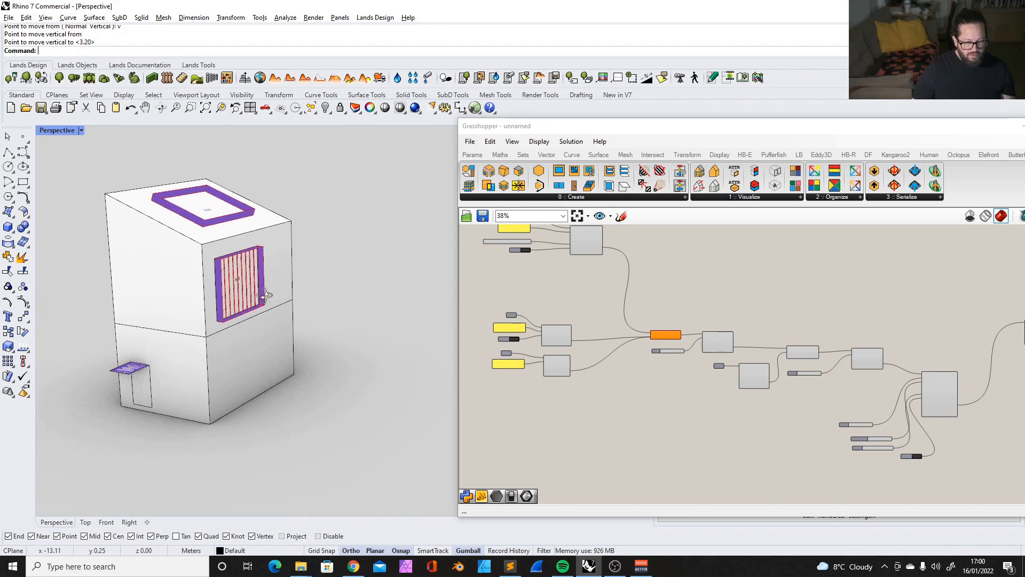
pyautogui.scroll(4, 268, 285)
pyautogui.scroll(2, 255, 265)
pyautogui.scroll(-5, 288, 278)
pyautogui.scroll(6, 327, 300)
pyautogui.scroll(-2, 342, 260)
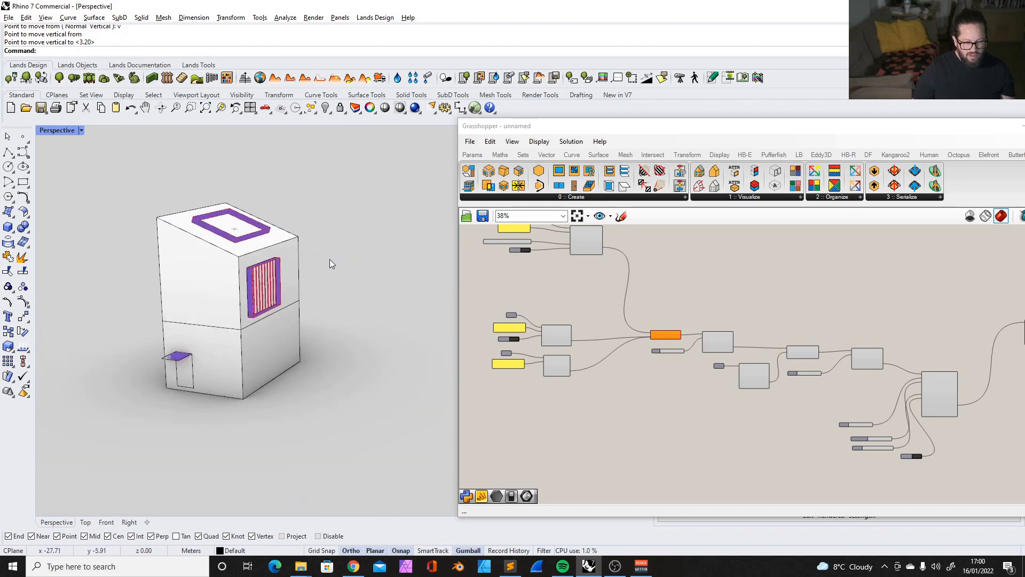
# Move the louvred window surface to the upper storey's wall above the door and rotate it to lie along that wall.
pyautogui.scroll(3, 288, 277)
pyautogui.click(284, 278)
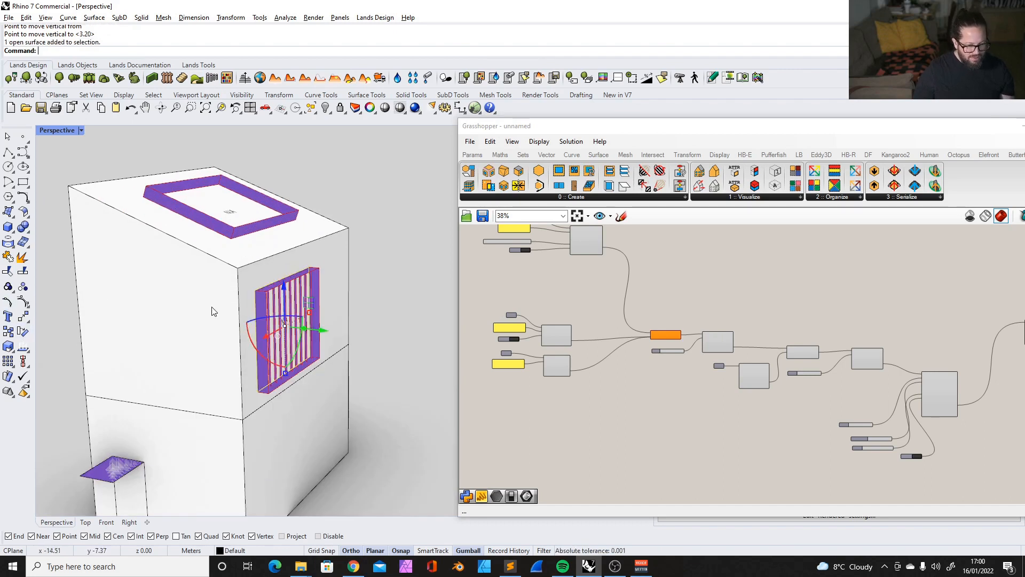
pyautogui.click(22, 318)
pyautogui.click(257, 392)
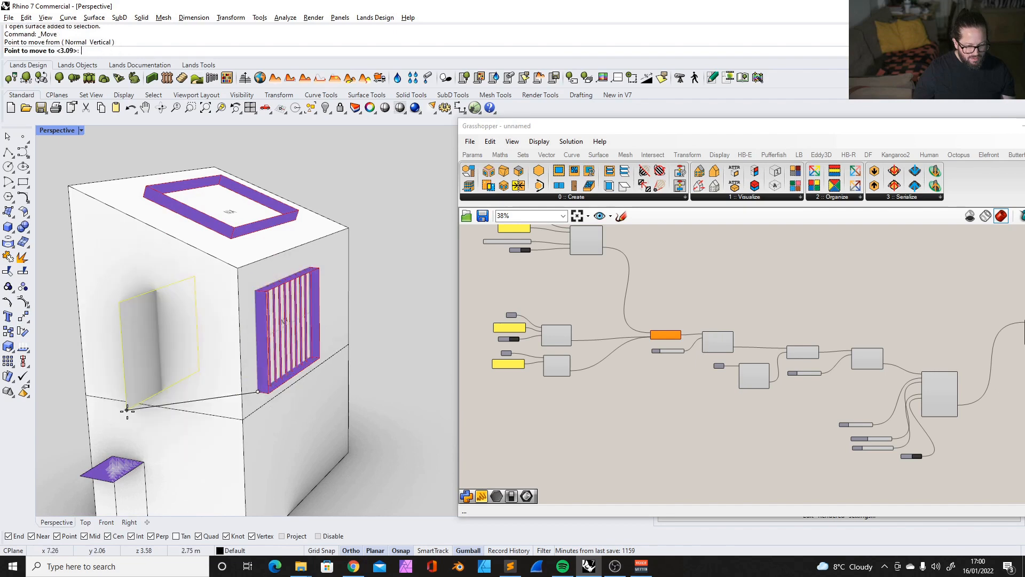
pyautogui.click(86, 380)
pyautogui.scroll(-5, 160, 368)
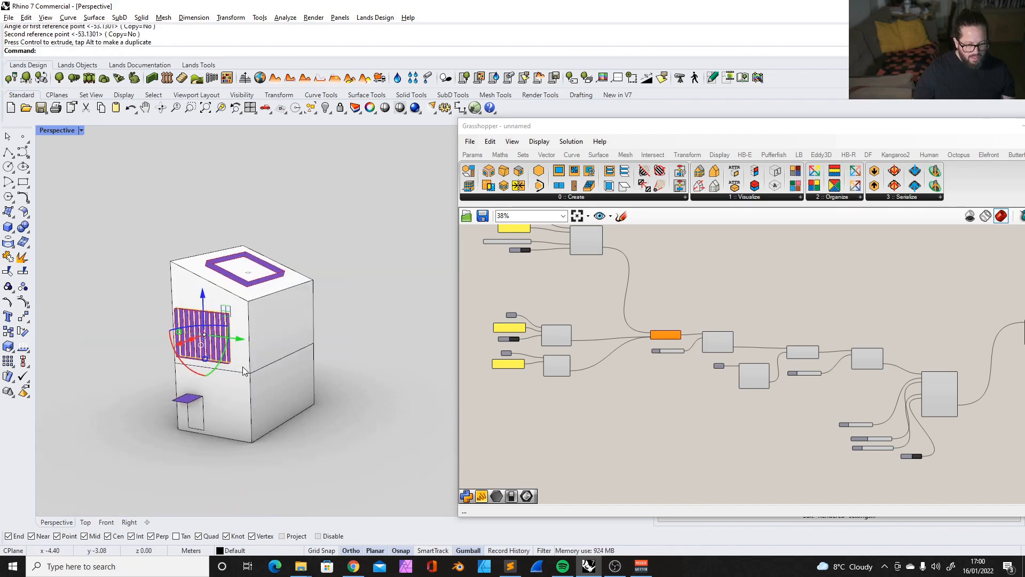
# Draw a box at ground level adjoining the lower storey, matching that storey's height.
pyautogui.click(8, 226)
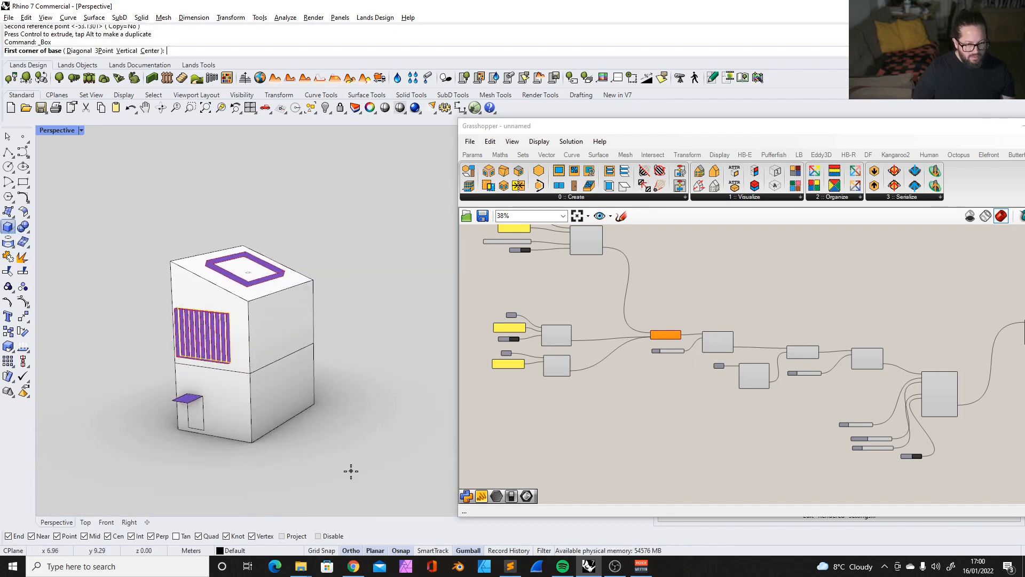
pyautogui.click(251, 441)
pyautogui.click(332, 431)
pyautogui.press('Escape')
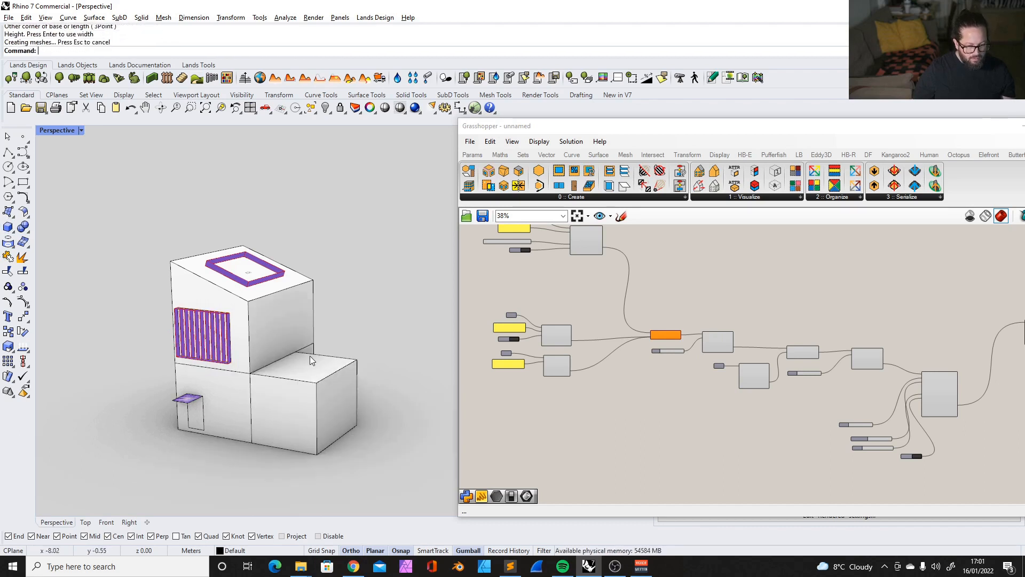
# Draw a second box about 1.6 m high on top of the added lower box, matching its footprint.
pyautogui.scroll(3, 330, 338)
pyautogui.rightClick(330, 338)
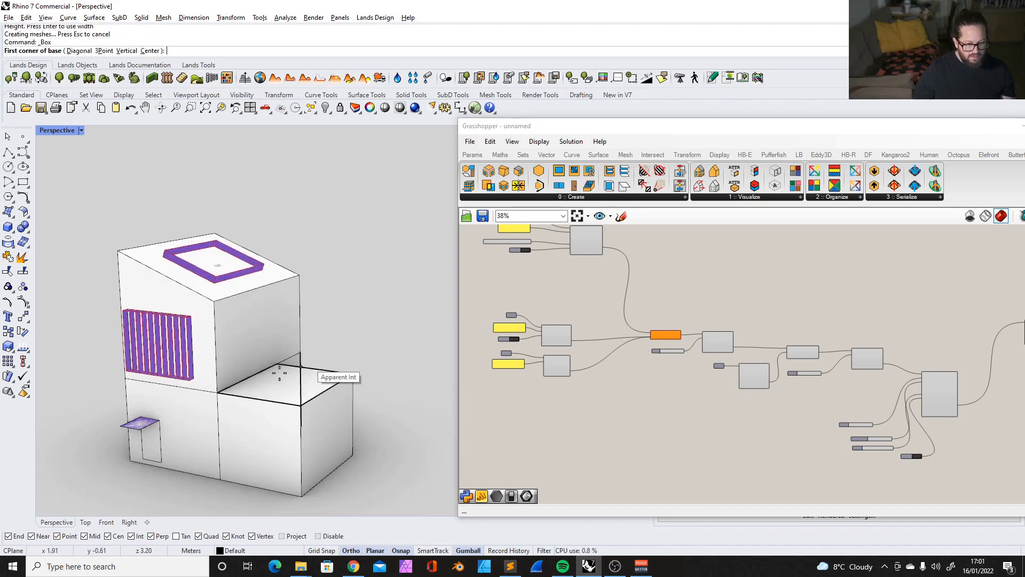
pyautogui.click(217, 392)
pyautogui.click(354, 374)
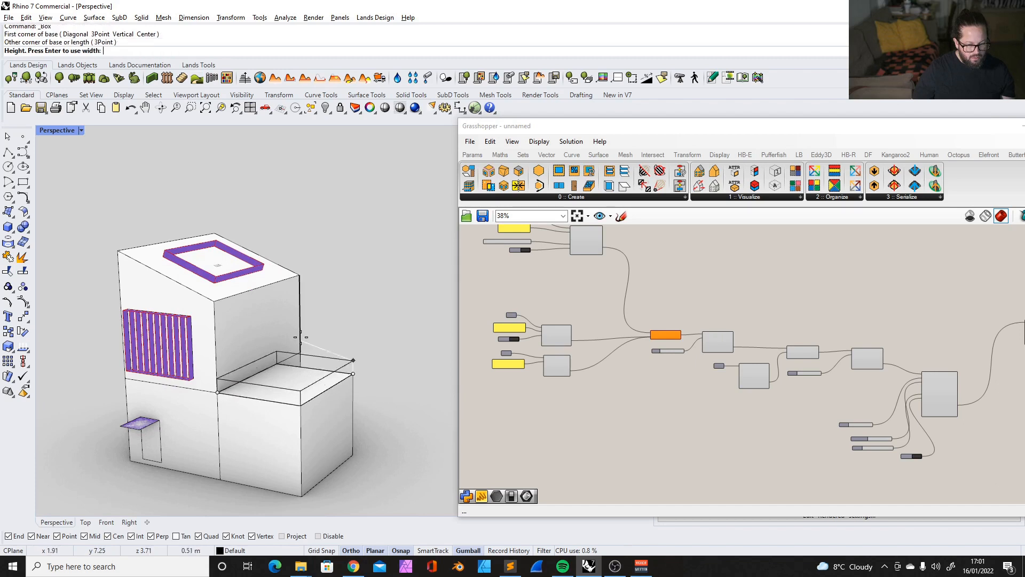
pyautogui.click(227, 337)
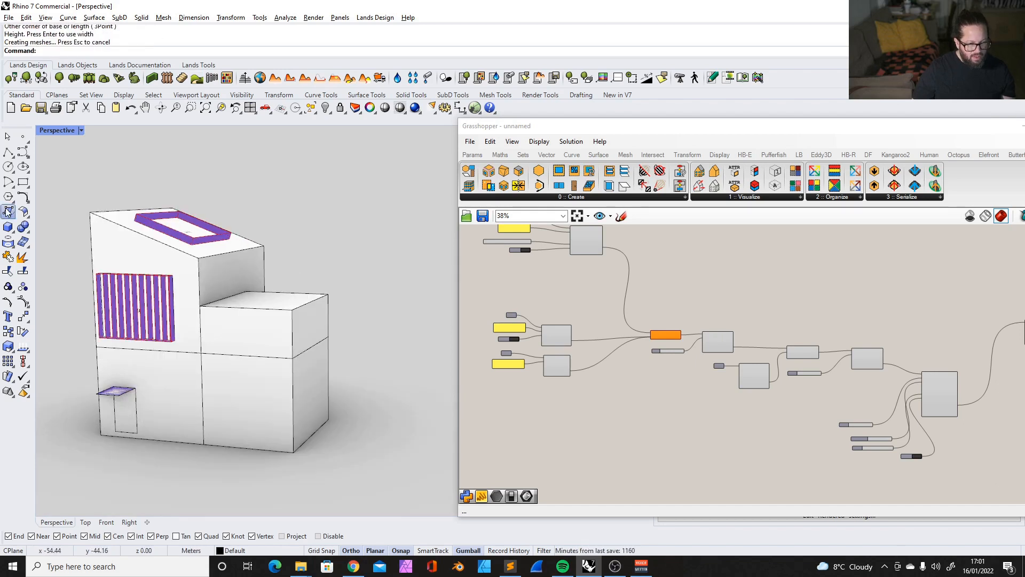
# Draw vertical plane surfaces as windows on the outer walls of both added boxes and raise them above the base edges.
pyautogui.click(8, 212)
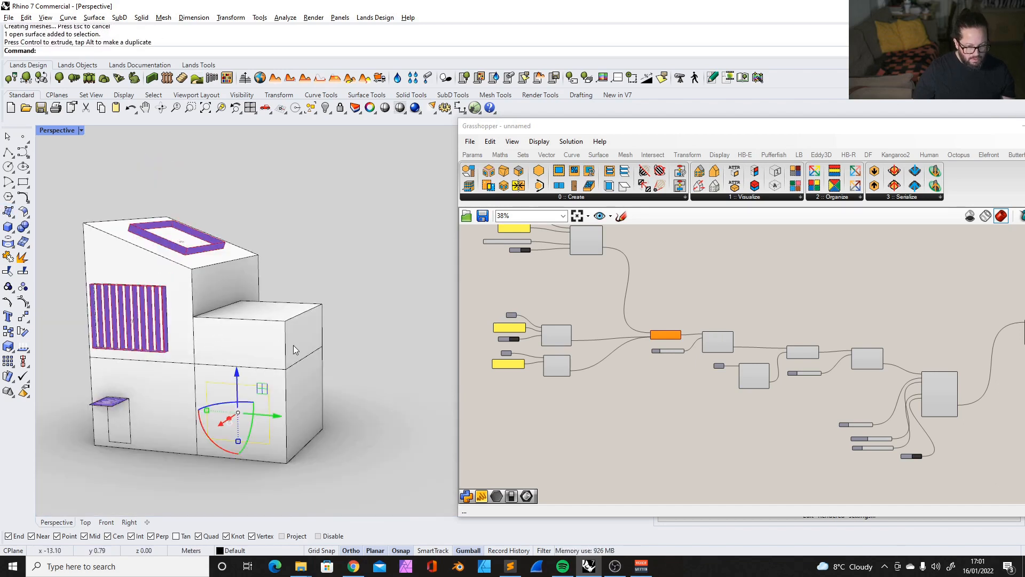
pyautogui.moveTo(293, 345); pyautogui.dragTo(201, 346, button='right')
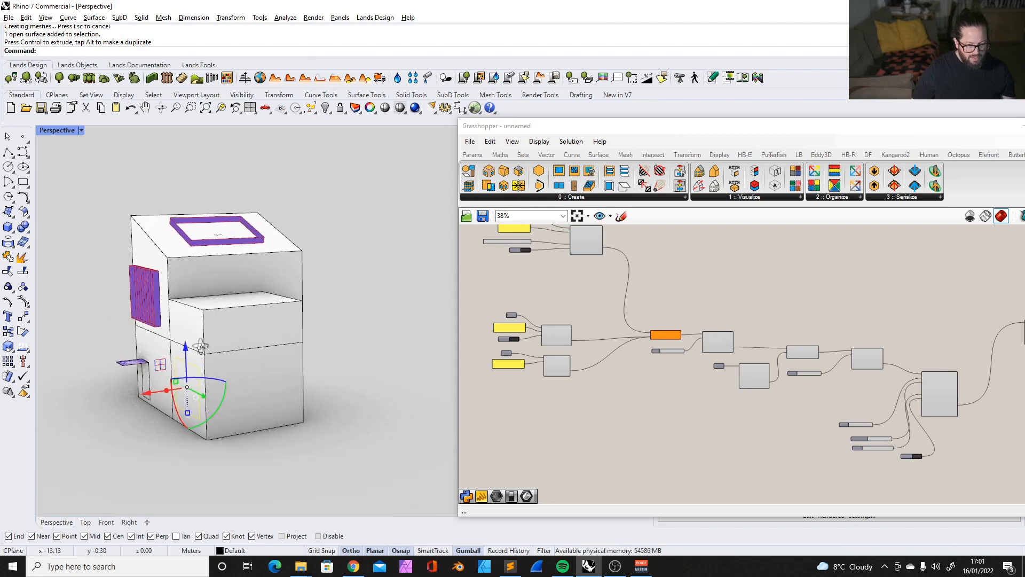
pyautogui.click(6, 213)
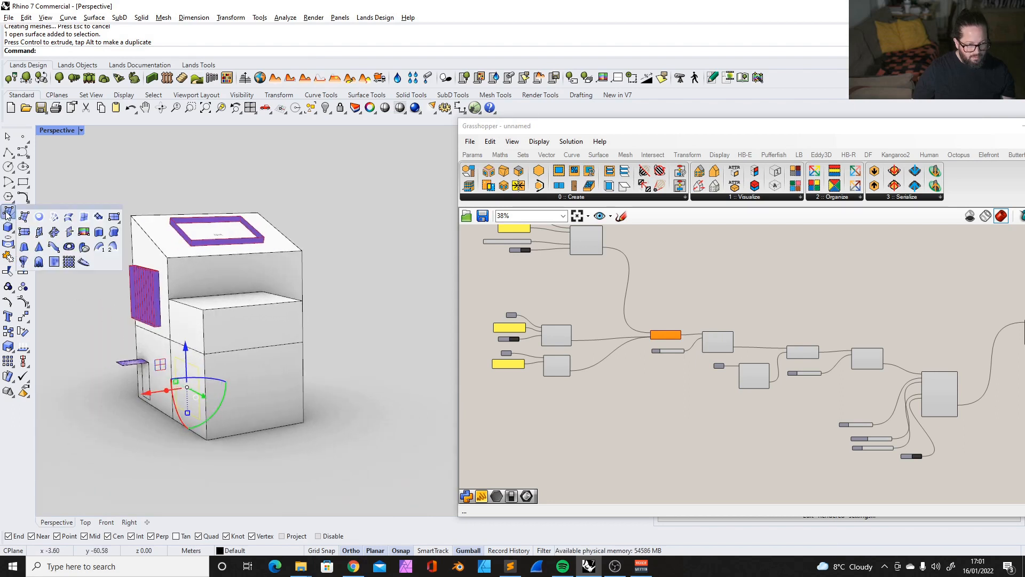
pyautogui.click(39, 233)
pyautogui.click(218, 438)
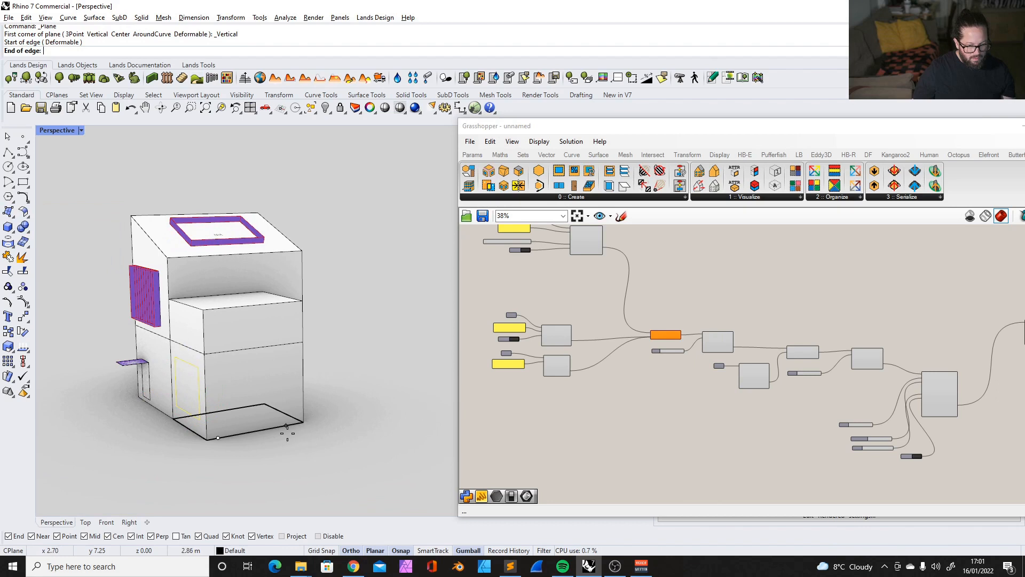
pyautogui.click(287, 427)
pyautogui.click(274, 388)
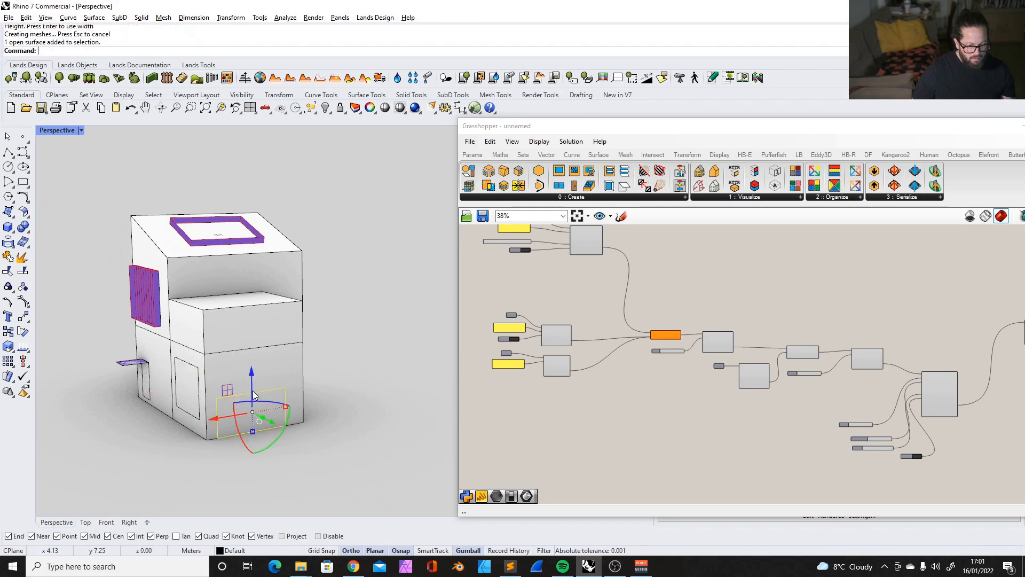
pyautogui.moveTo(254, 380); pyautogui.dragTo(249, 357)
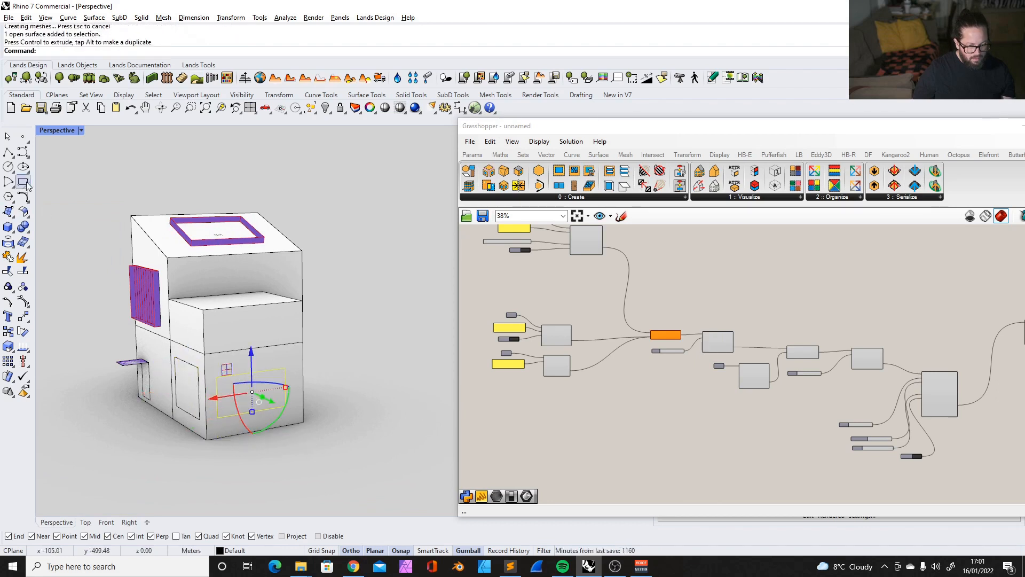
pyautogui.moveTo(169, 266); pyautogui.dragTo(316, 265, button='right')
pyautogui.moveTo(372, 247); pyautogui.dragTo(260, 269, button='right')
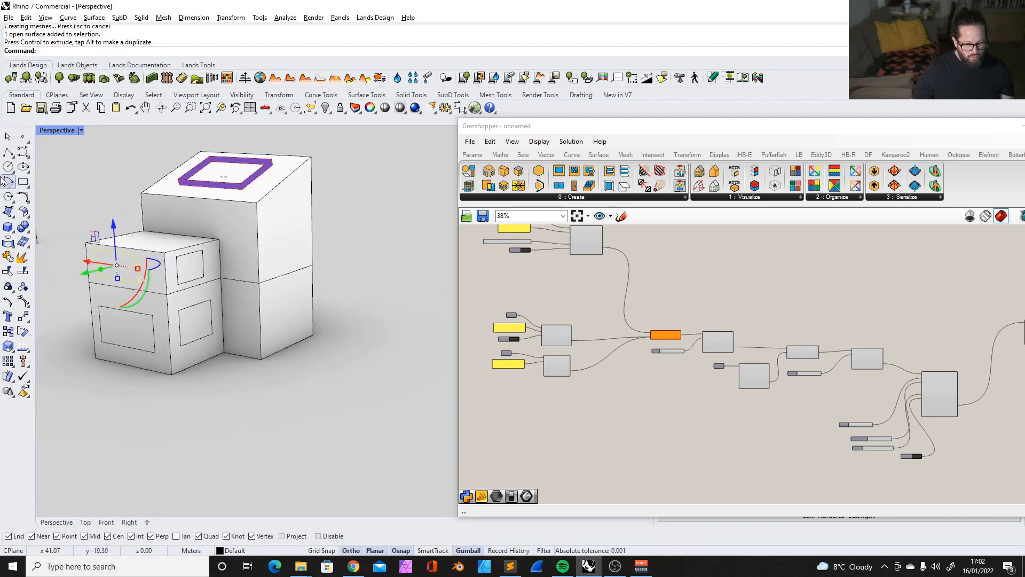
pyautogui.click(8, 155)
pyautogui.scroll(3, 245, 280)
pyautogui.click(237, 317)
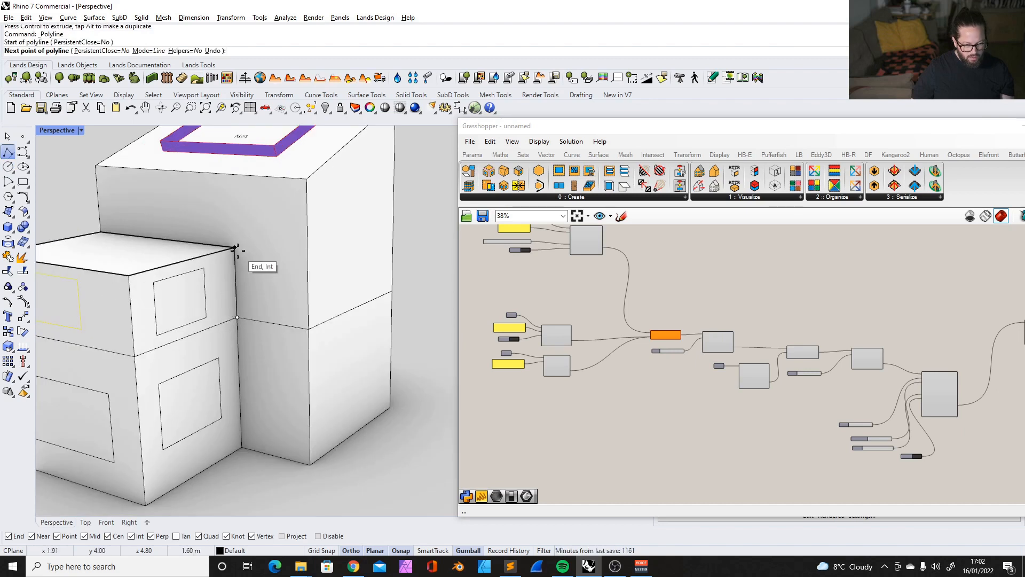
pyautogui.press('Escape')
pyautogui.scroll(-5, 233, 255)
pyautogui.scroll(5, 179, 279)
pyautogui.click(200, 255)
pyautogui.press('Escape')
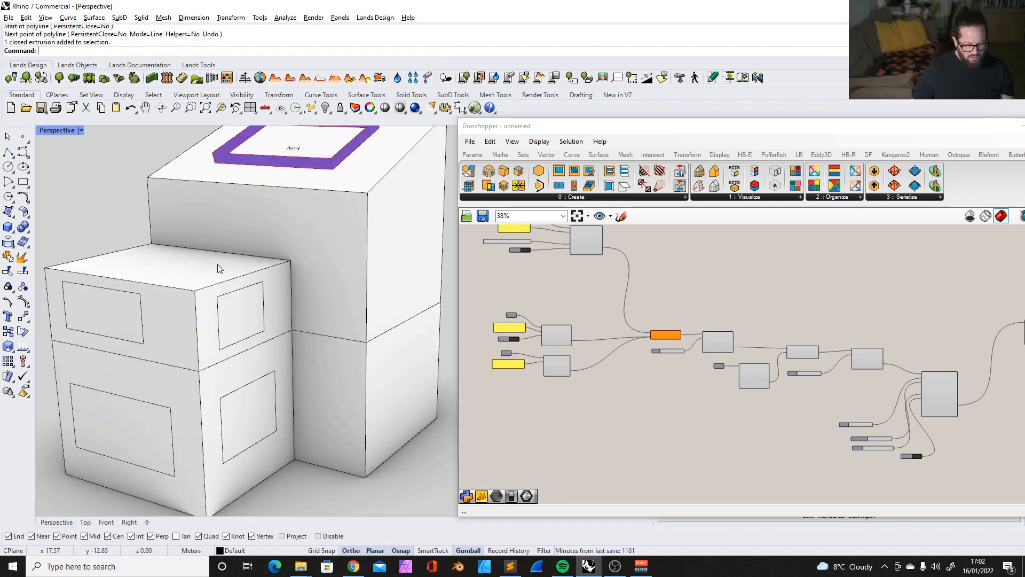
# Raise the top face of the upper added box by 1.5 m with MoveFace.
pyautogui.write('MoveFace')
pyautogui.press('Return')
pyautogui.click(218, 266)
pyautogui.press('Return')
pyautogui.click(290, 261)
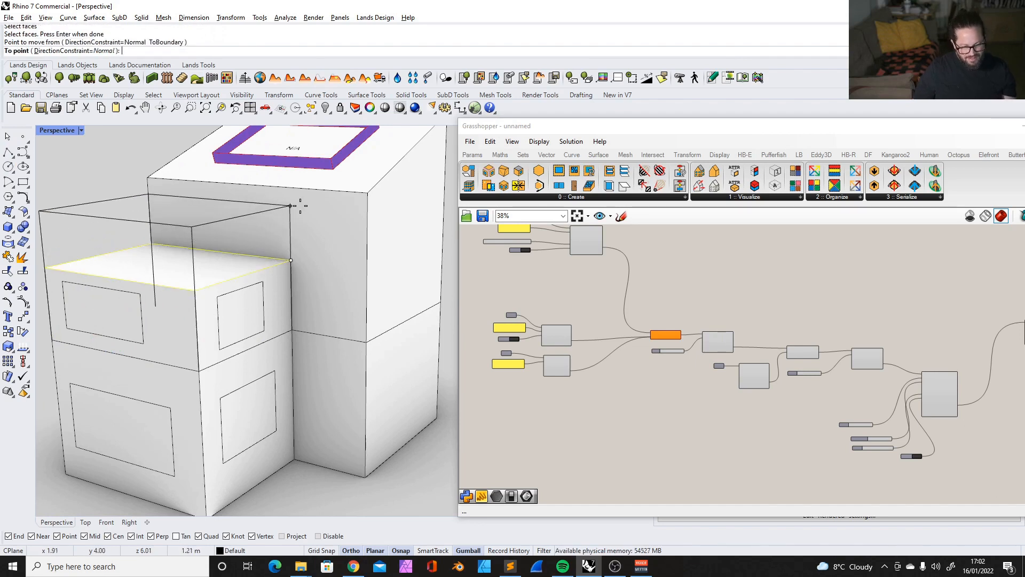
pyautogui.write('1.5')
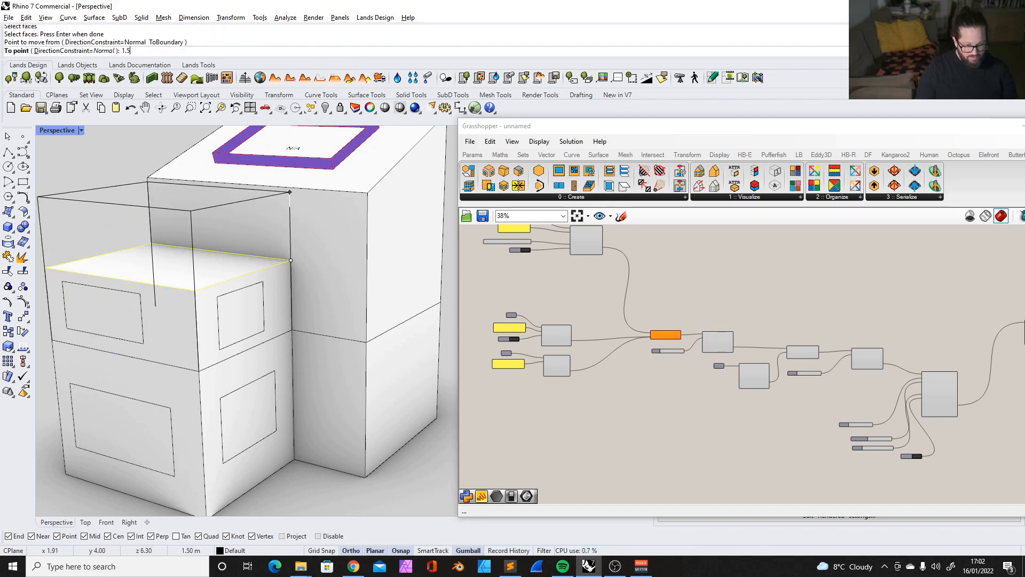
pyautogui.press('Return')
# Move the two window surfaces of the upper added box higher on their walls.
pyautogui.scroll(3, 278, 197)
pyautogui.scroll(-5, 283, 214)
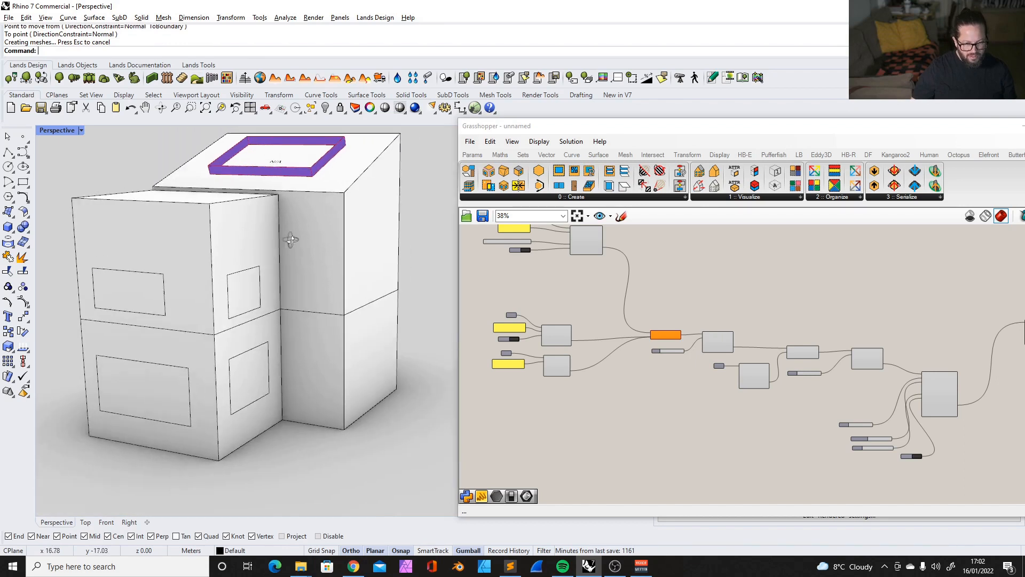
pyautogui.moveTo(288, 235); pyautogui.dragTo(277, 272, button='right')
pyautogui.scroll(7, 247, 258)
pyautogui.click(247, 258)
pyautogui.moveTo(248, 234); pyautogui.dragTo(246, 204)
pyautogui.click(113, 270)
pyautogui.moveTo(105, 232); pyautogui.dragTo(101, 198)
# Draw vertical window surfaces on the main volume's side wall at both storeys and copy the long window surface of its tall wall.
pyautogui.scroll(-10, 229, 277)
pyautogui.scroll(6, 267, 278)
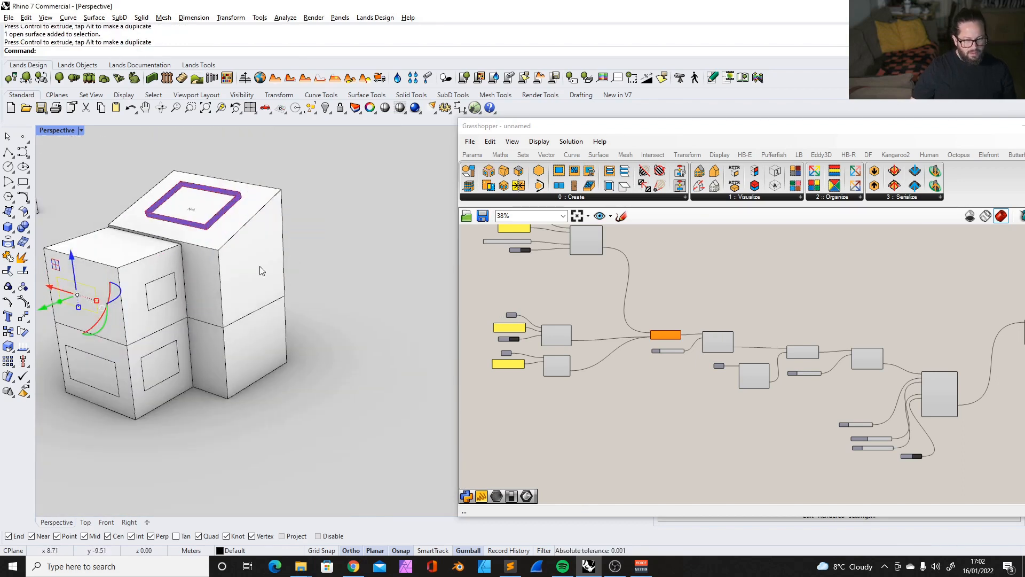
pyautogui.click(10, 213)
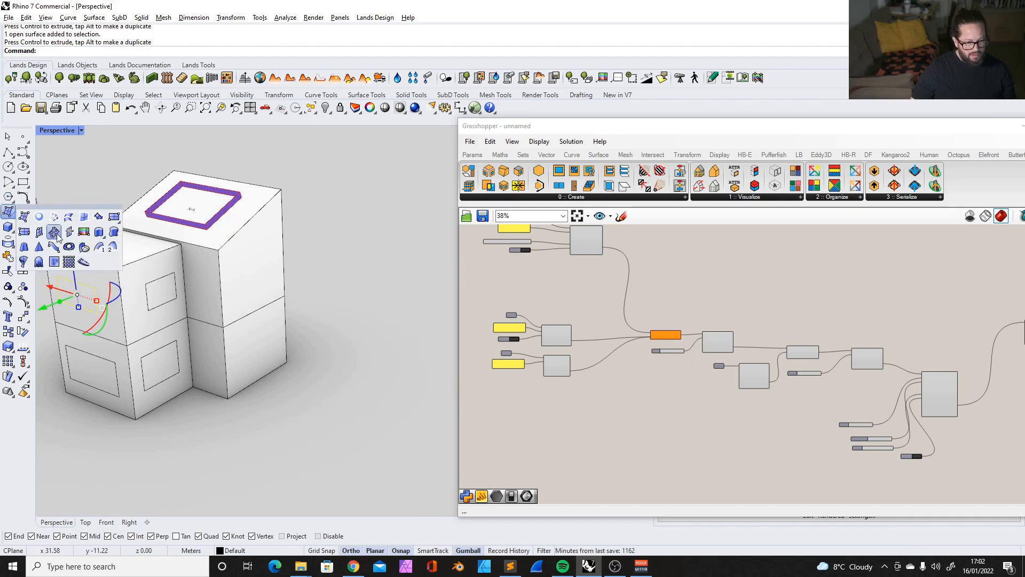
pyautogui.click(43, 235)
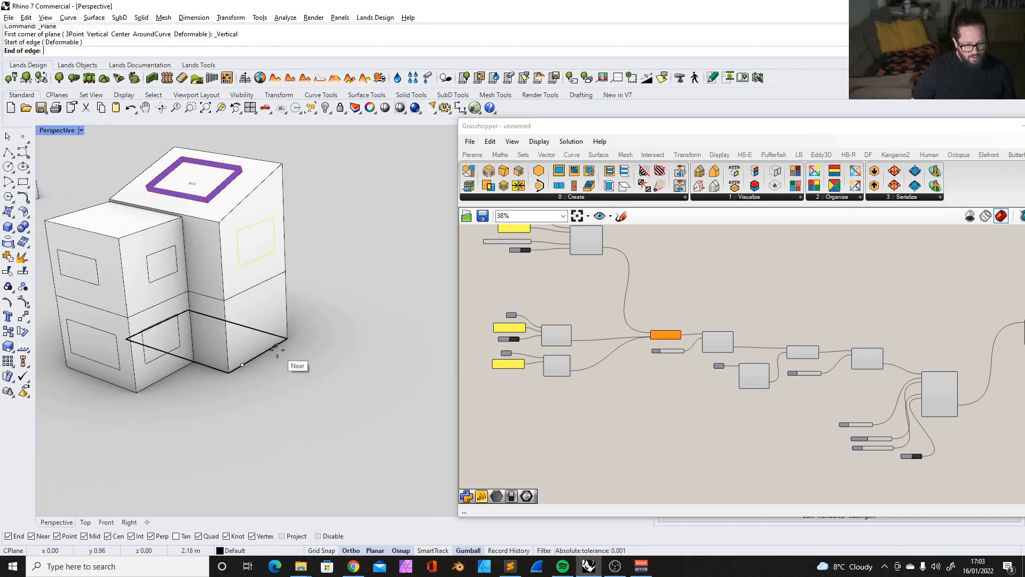
pyautogui.click(275, 346)
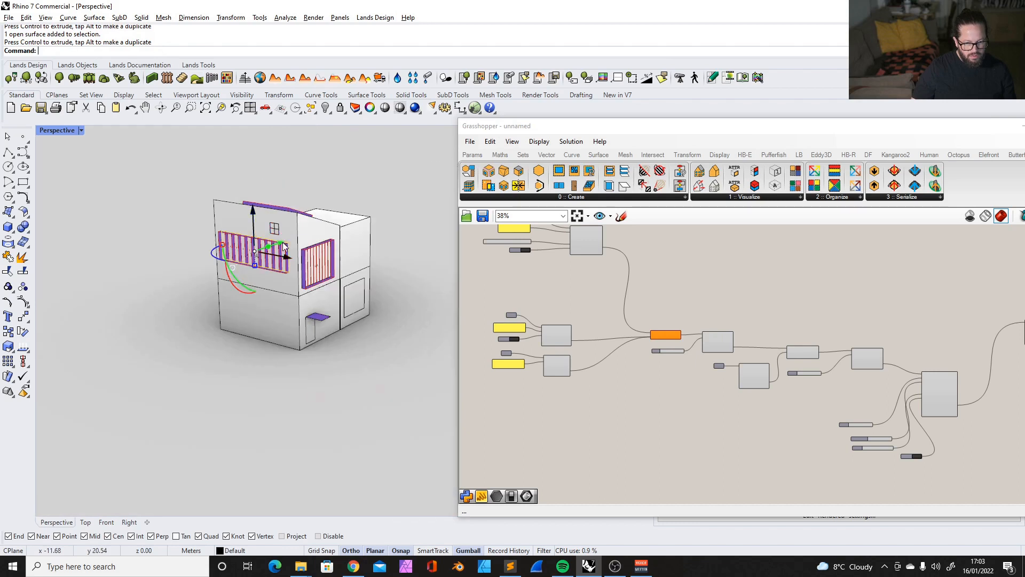
pyautogui.click(9, 332)
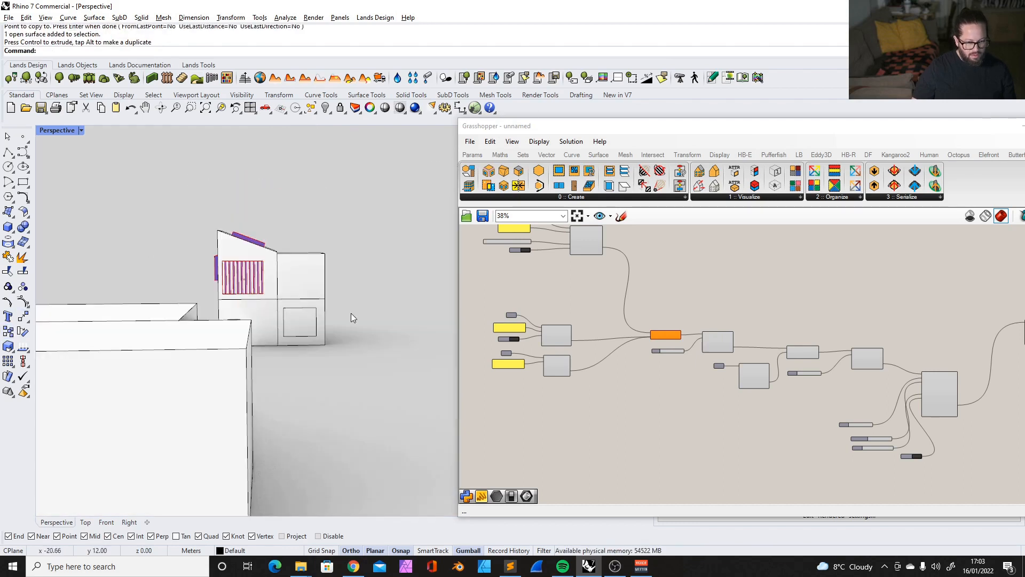
pyautogui.moveTo(351, 313); pyautogui.dragTo(405, 324, button='right')
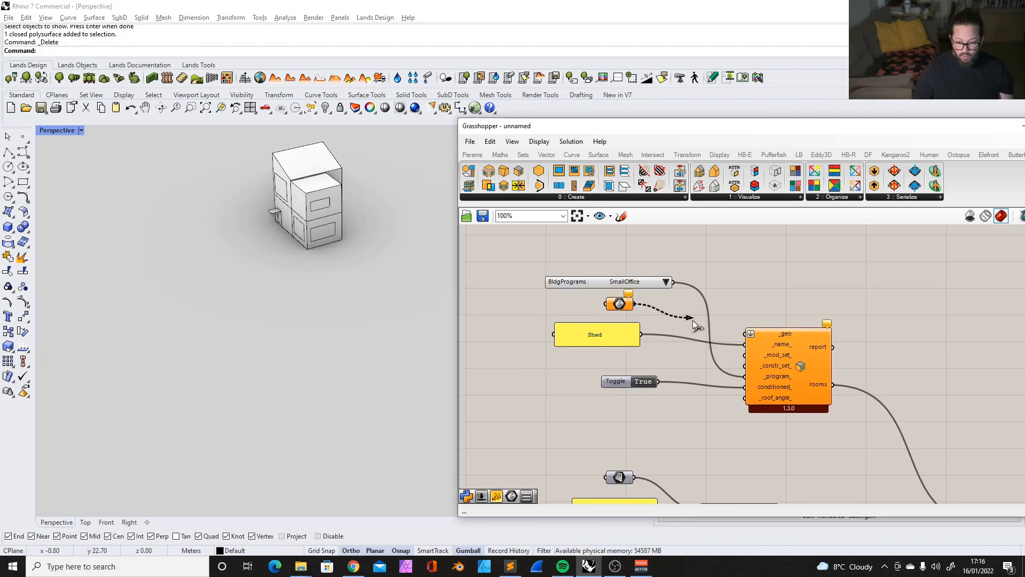
# Connect the geometry parameter to the room component's _geo input and reference the four building volumes in it.
pyautogui.moveTo(698, 327); pyautogui.dragTo(741, 336)
pyautogui.moveTo(430, 291); pyautogui.dragTo(443, 226, button='right')
pyautogui.scroll(5, 395, 256)
pyautogui.click(364, 272)
pyautogui.keyDown('shift'); pyautogui.click(422, 259); pyautogui.keyUp('shift')
pyautogui.keyDown('shift'); pyautogui.click(389, 308); pyautogui.keyUp('shift')
pyautogui.keyDown('shift'); pyautogui.click(414, 306); pyautogui.keyUp('shift')
pyautogui.moveTo(414, 306); pyautogui.dragTo(297, 308, button='right')
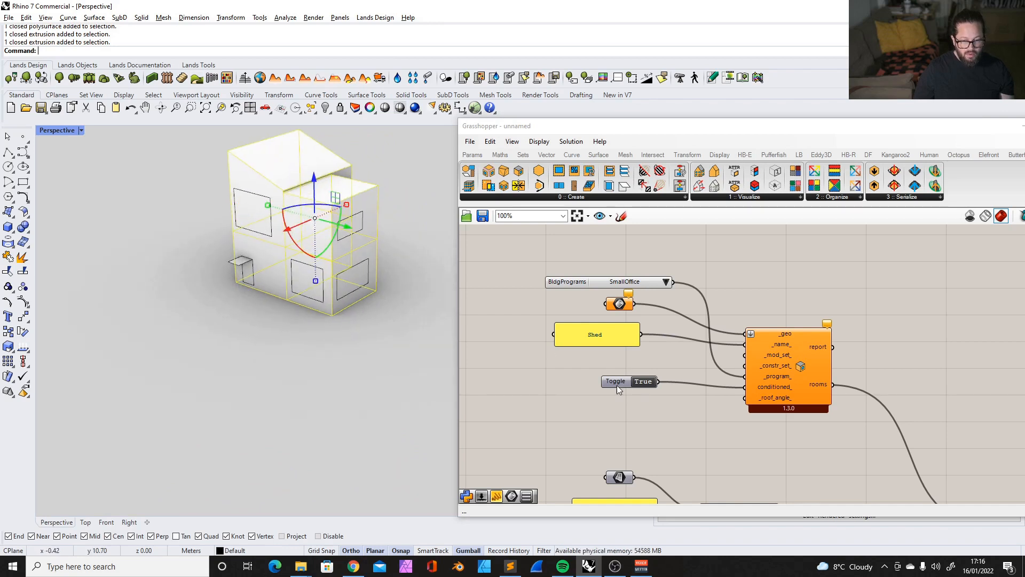
pyautogui.scroll(4, 621, 306)
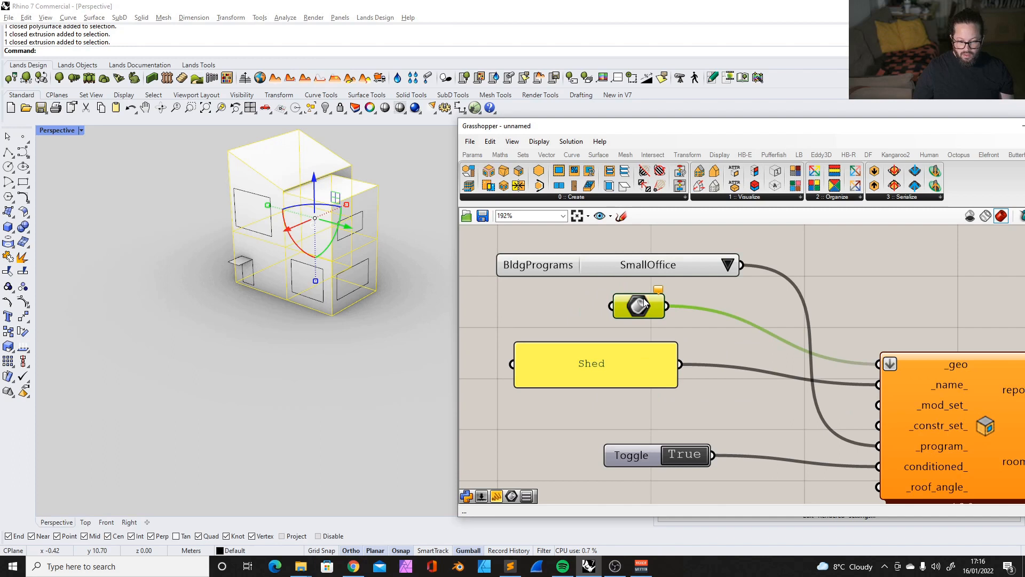
pyautogui.scroll(-1, 648, 297)
pyautogui.scroll(1, 648, 298)
pyautogui.moveTo(690, 295); pyautogui.dragTo(692, 296)
pyautogui.moveTo(391, 294); pyautogui.dragTo(398, 264, button='right')
# Reference all the building's window surfaces in the Surface parameter that feeds the windows aperture component.
pyautogui.scroll(-8, 587, 283)
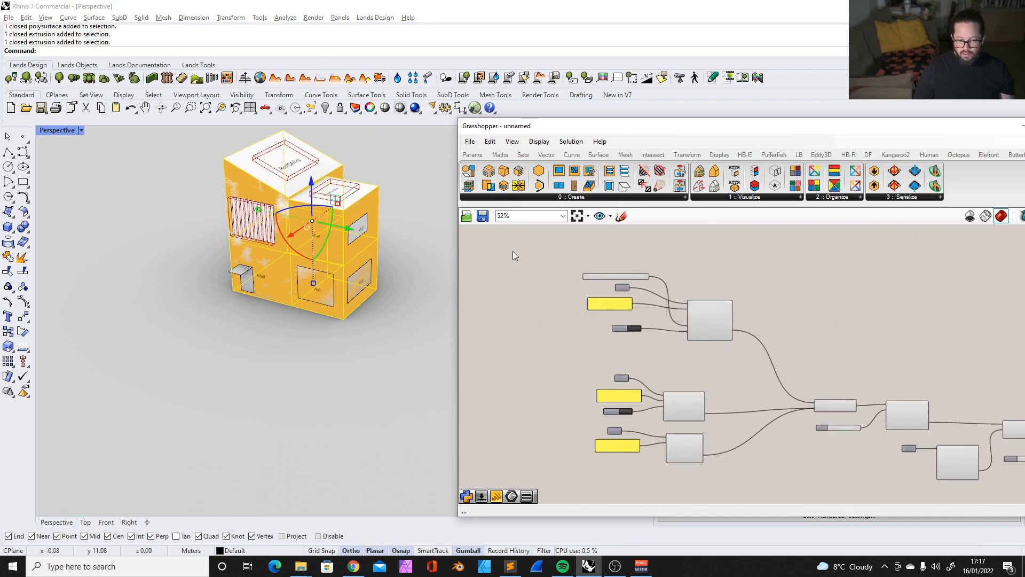
pyautogui.scroll(-5, 280, 283)
pyautogui.scroll(5, 216, 197)
pyautogui.scroll(8, 615, 400)
pyautogui.scroll(-3, 610, 316)
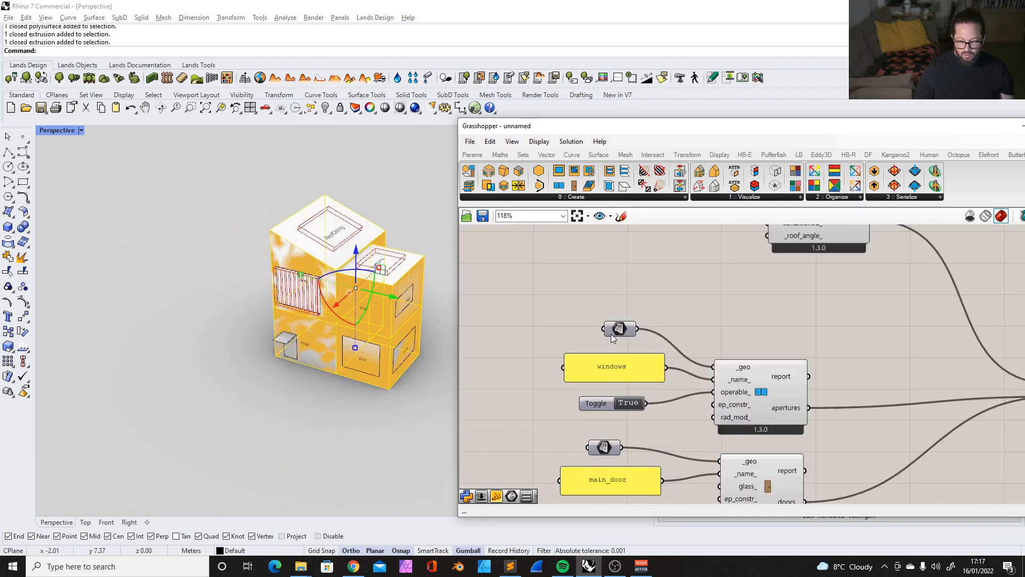
pyautogui.scroll(3, 611, 340)
pyautogui.click(627, 334)
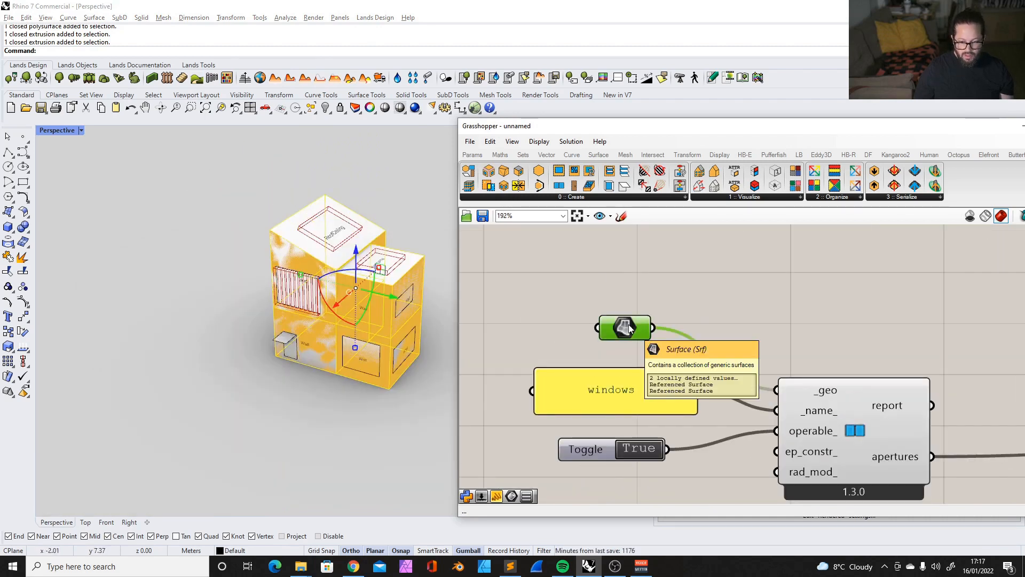
pyautogui.moveTo(243, 277); pyautogui.dragTo(315, 277, button='right')
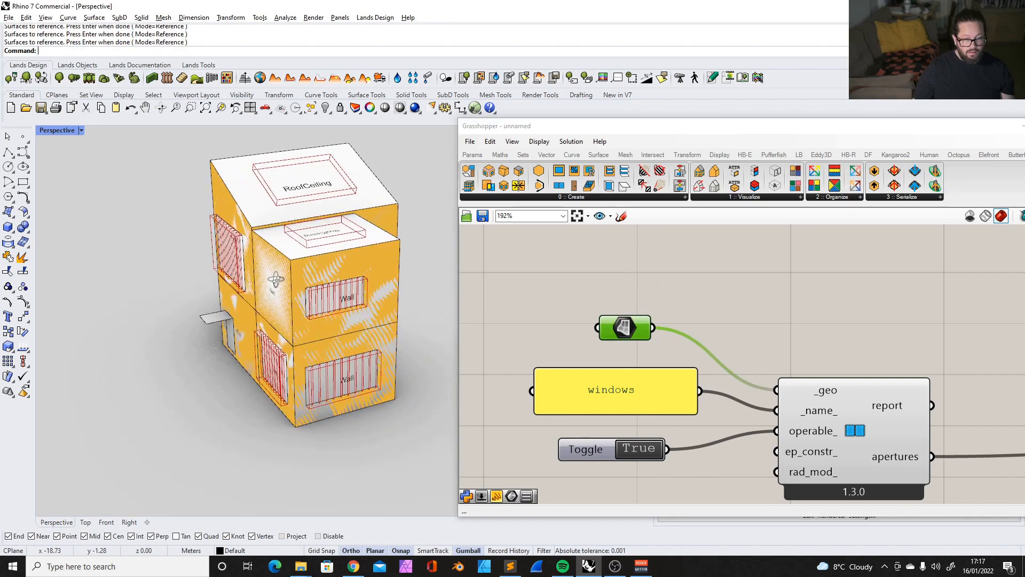
pyautogui.scroll(-6, 315, 276)
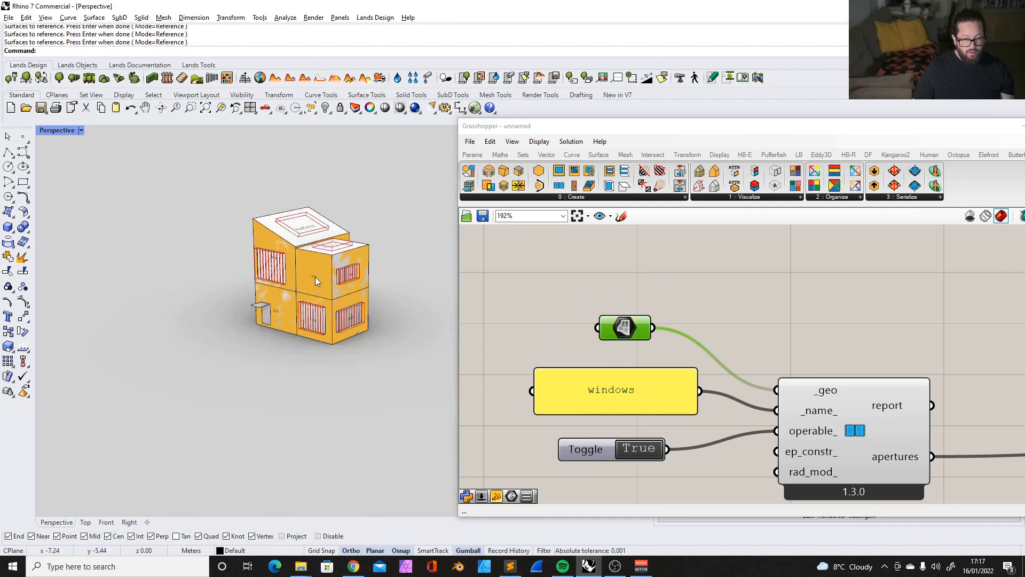
pyautogui.scroll(6, 355, 276)
pyautogui.click(553, 261)
# Turn on the preview of the component that colours the model by face type, with walls, roofs and apertures outputs.
pyautogui.scroll(-4, 552, 261)
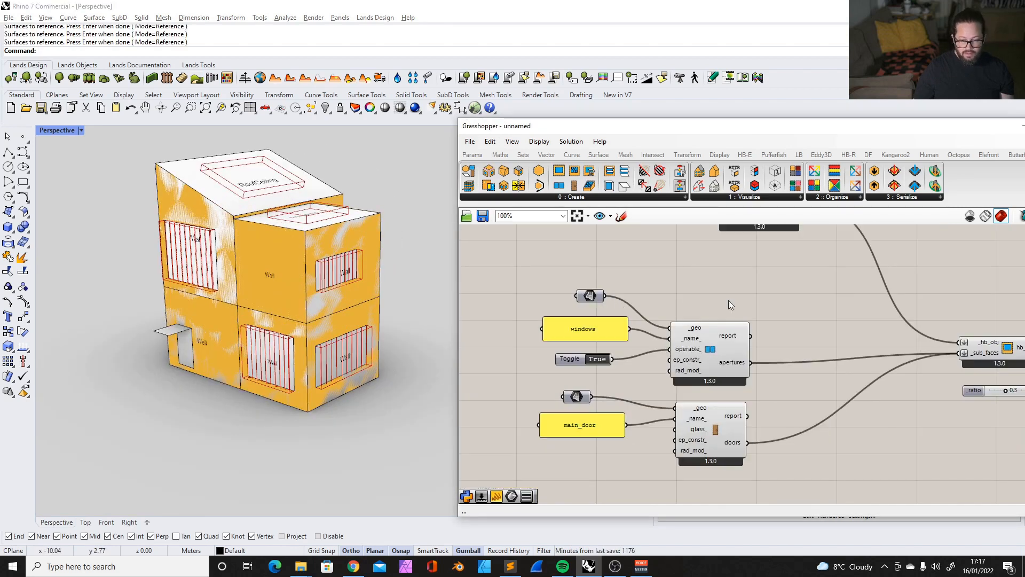
pyautogui.scroll(3, 585, 381)
pyautogui.moveTo(561, 385); pyautogui.dragTo(588, 384)
pyautogui.scroll(-3, 555, 383)
pyautogui.scroll(-5, 555, 383)
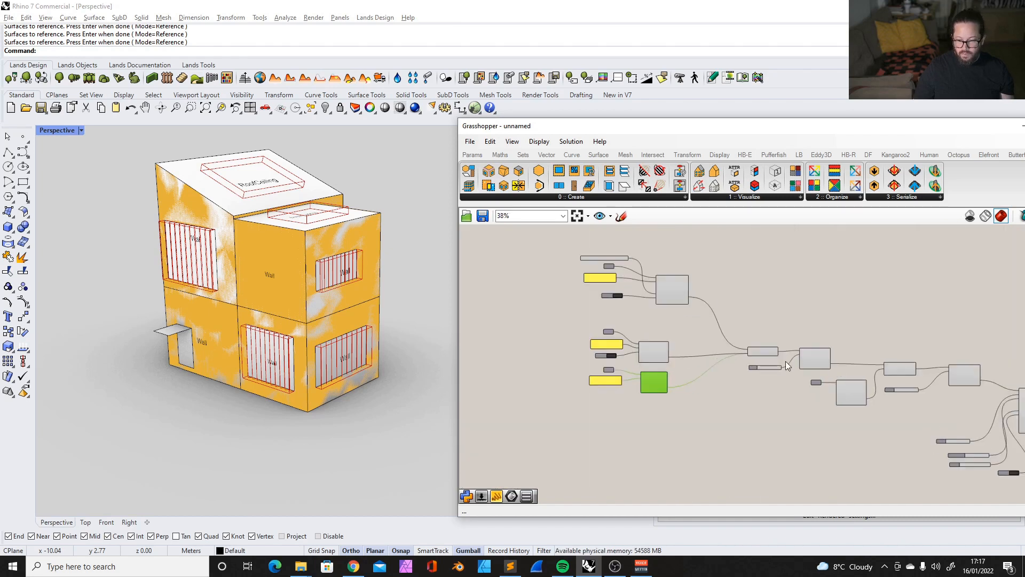
pyautogui.scroll(5, 721, 350)
pyautogui.click(721, 348)
pyautogui.scroll(-8, 534, 319)
pyautogui.scroll(9, 797, 308)
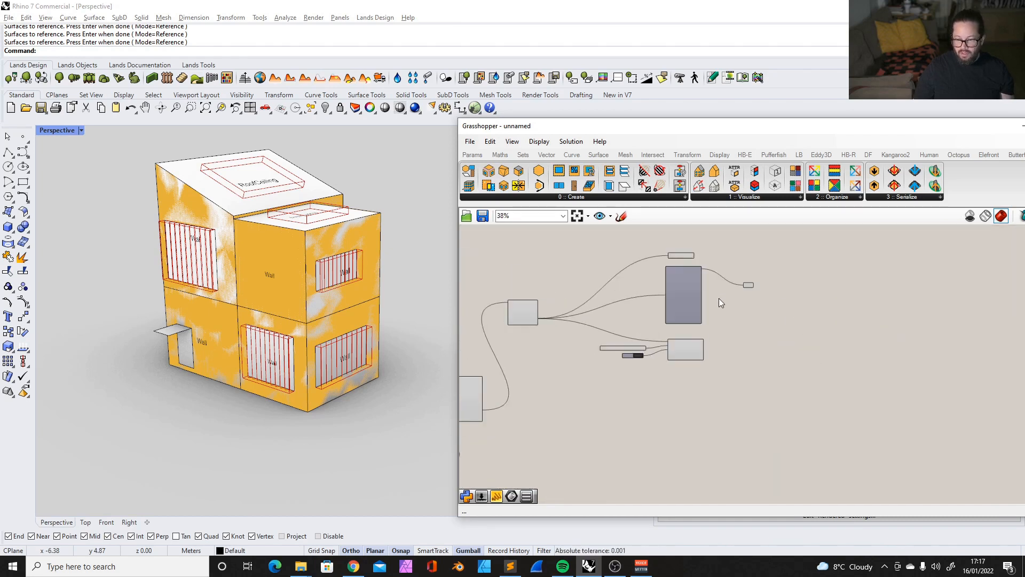
pyautogui.rightClick(645, 289)
pyautogui.click(675, 375)
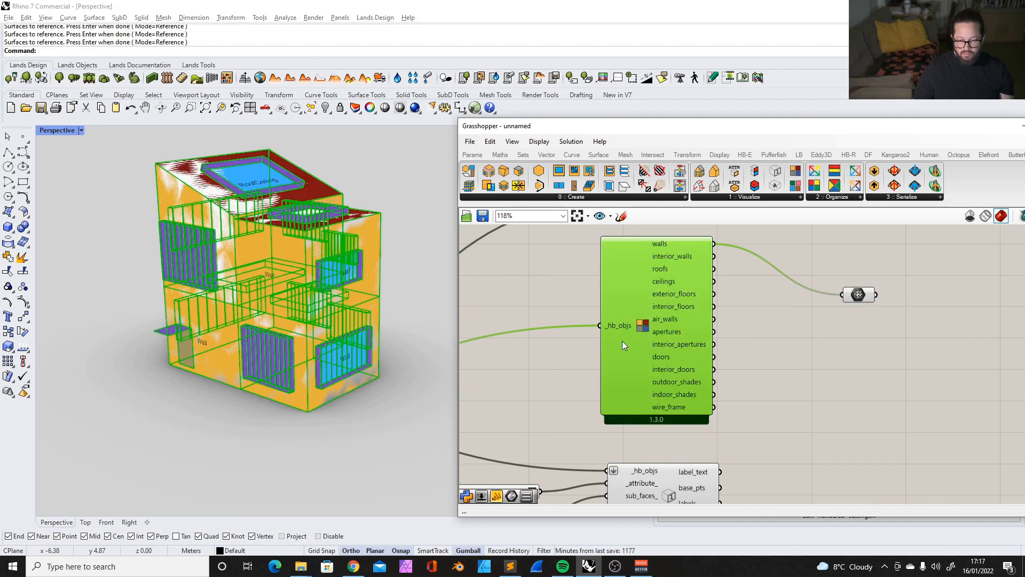
# Hide all the building's Rhino source geometry so only the Grasshopper preview is displayed.
pyautogui.click(253, 342)
pyautogui.scroll(-6, 254, 342)
pyautogui.moveTo(150, 195); pyautogui.dragTo(326, 396)
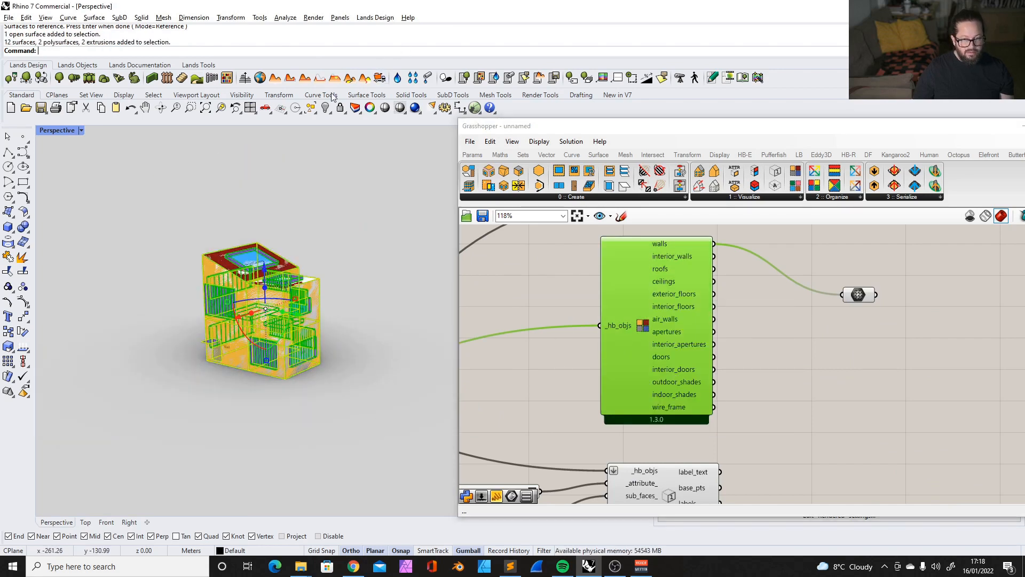
pyautogui.click(326, 108)
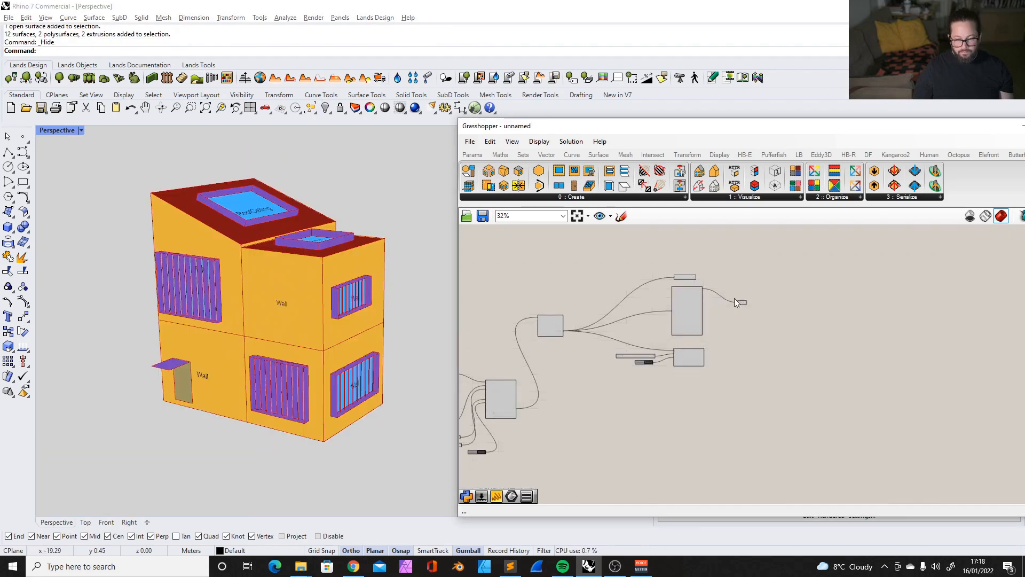
pyautogui.scroll(-8, 734, 299)
pyautogui.scroll(8, 633, 297)
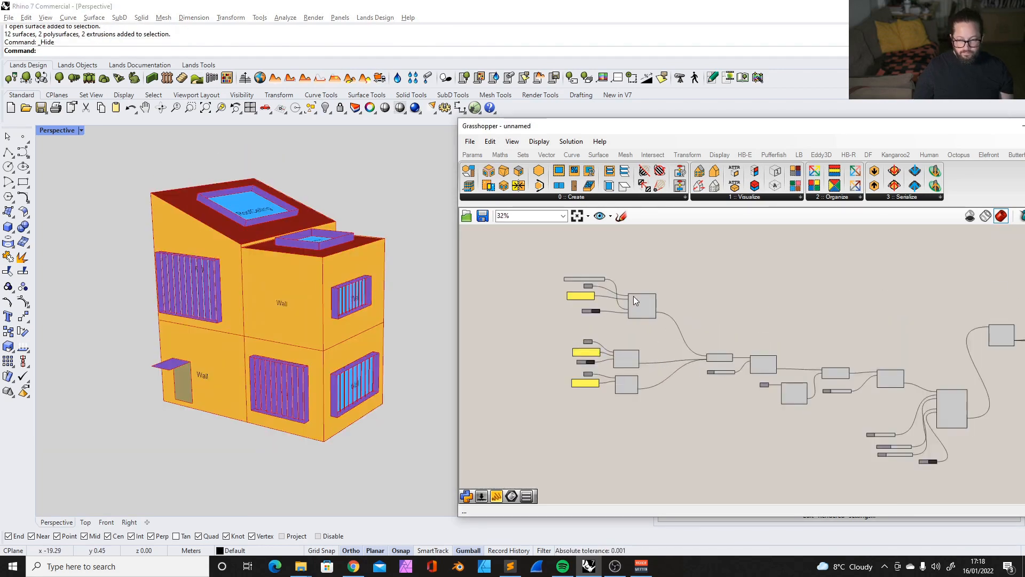
# Turn off the preview of the component that colours the model by face type.
pyautogui.scroll(5, 582, 280)
pyautogui.scroll(-3, 576, 282)
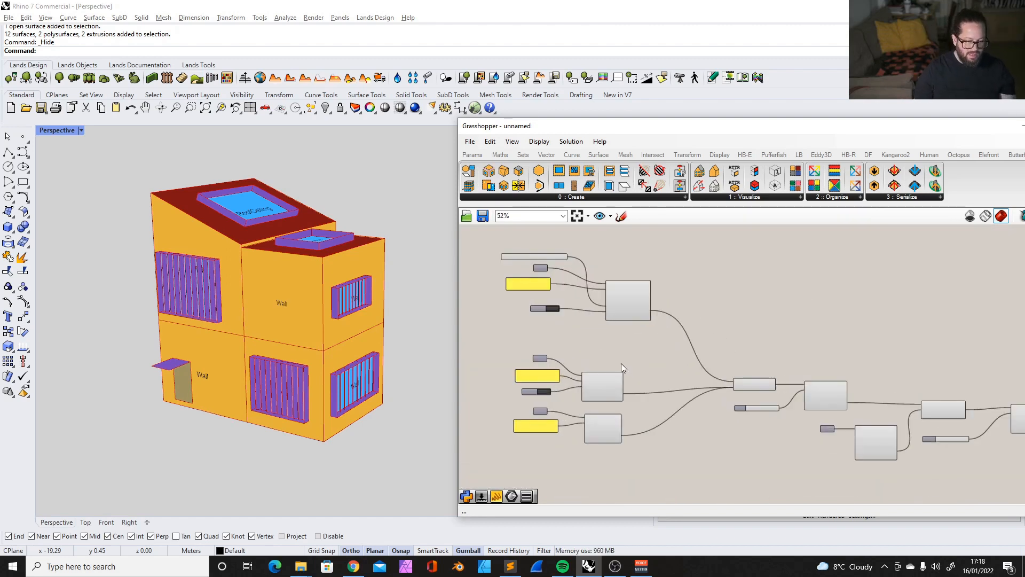
pyautogui.scroll(3, 582, 278)
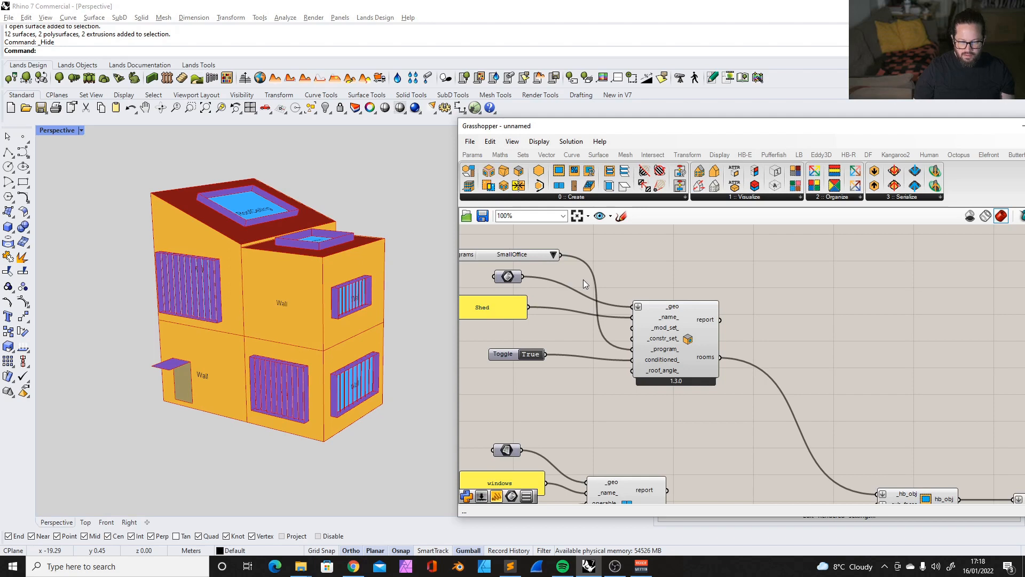
pyautogui.moveTo(284, 280); pyautogui.dragTo(197, 233, button='right')
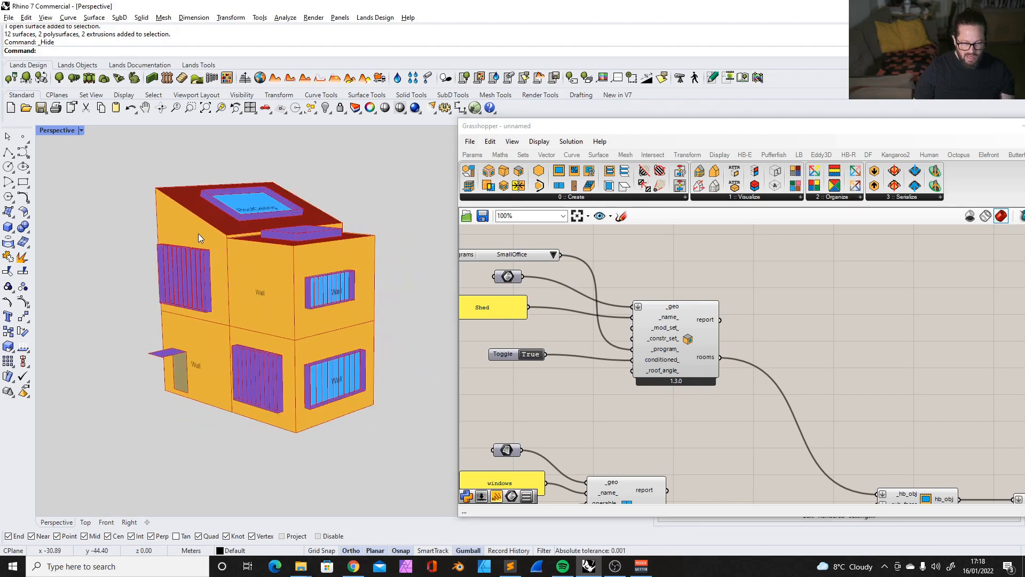
pyautogui.moveTo(310, 302); pyautogui.dragTo(331, 283, button='right')
pyautogui.scroll(-5, 794, 288)
pyautogui.scroll(7, 855, 363)
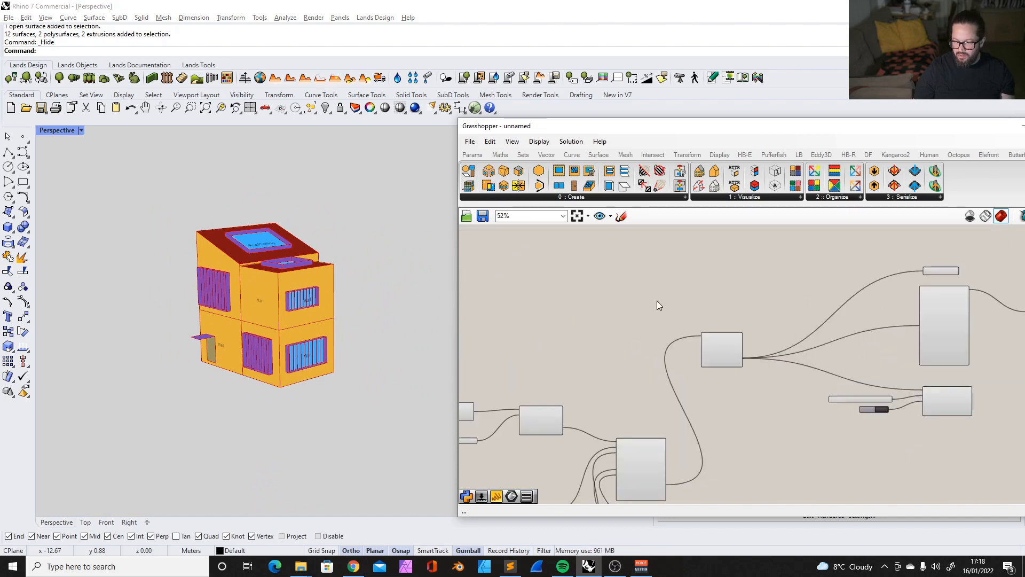
pyautogui.rightClick(760, 302)
pyautogui.click(800, 387)
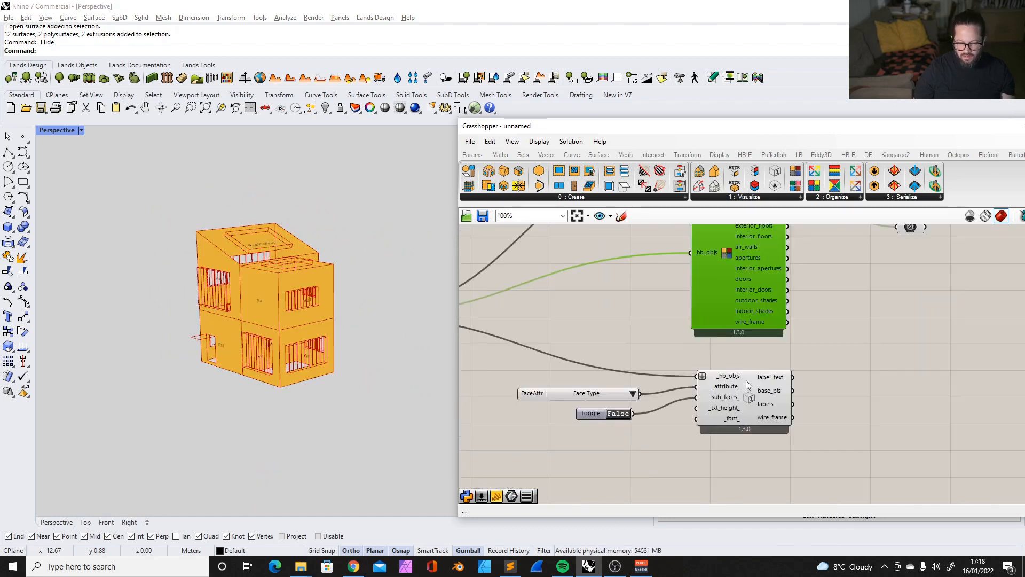
# Switch the preview of the Mesh parameter on the walls output off and back on.
pyautogui.scroll(3, 738, 383)
pyautogui.scroll(-5, 742, 382)
pyautogui.scroll(3, 855, 262)
pyautogui.scroll(-3, 742, 322)
pyautogui.scroll(3, 801, 299)
pyautogui.rightClick(840, 294)
pyautogui.click(873, 319)
pyautogui.scroll(6, 262, 306)
pyautogui.scroll(-5, 374, 246)
pyautogui.moveTo(374, 246); pyautogui.dragTo(377, 348, button='right')
pyautogui.moveTo(378, 348); pyautogui.dragTo(374, 320, button='right')
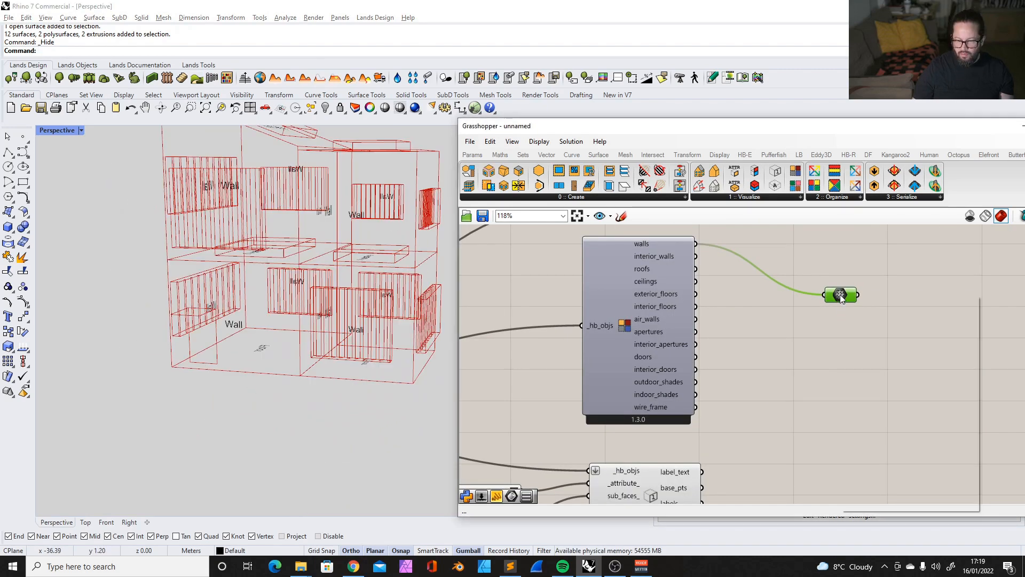
pyautogui.rightClick(841, 294)
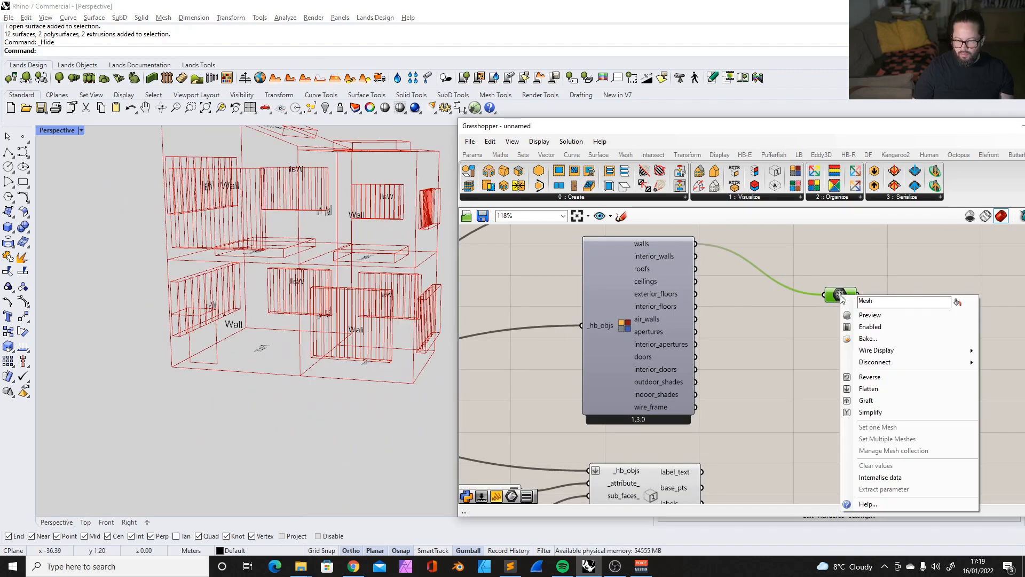
pyautogui.click(886, 317)
# Inspect the walls preview from several angles, including the walls between adjoining volumes as seen from above.
pyautogui.scroll(-2, 715, 269)
pyautogui.scroll(3, 715, 271)
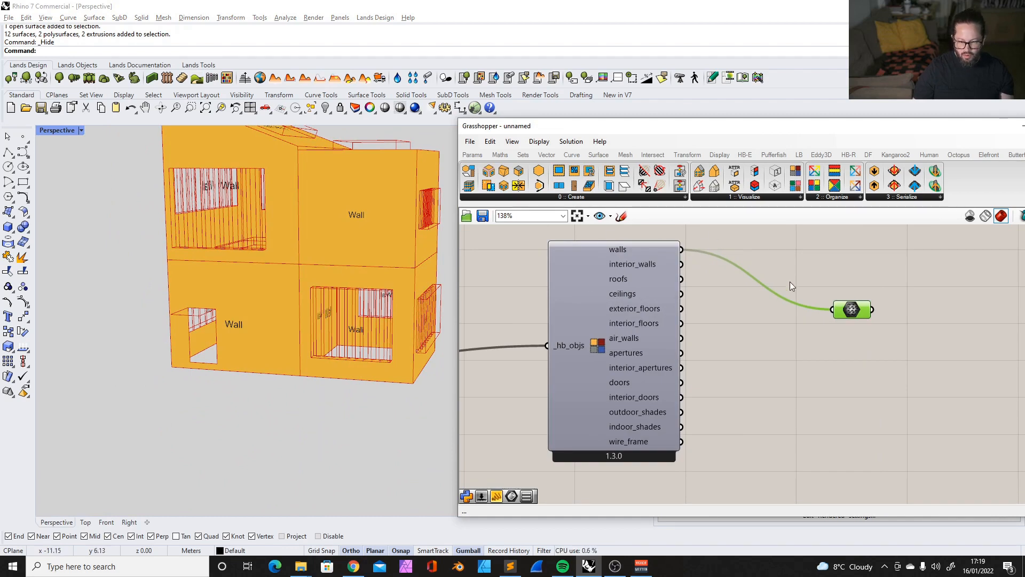
pyautogui.moveTo(323, 283); pyautogui.dragTo(381, 276, button='right')
pyautogui.scroll(5, 336, 287)
pyautogui.scroll(-6, 302, 252)
pyautogui.moveTo(302, 251); pyautogui.dragTo(174, 236, button='right')
pyautogui.scroll(5, 385, 366)
pyautogui.scroll(-8, 294, 292)
pyautogui.moveTo(295, 293); pyautogui.dragTo(311, 336, button='right')
pyautogui.scroll(3, 320, 273)
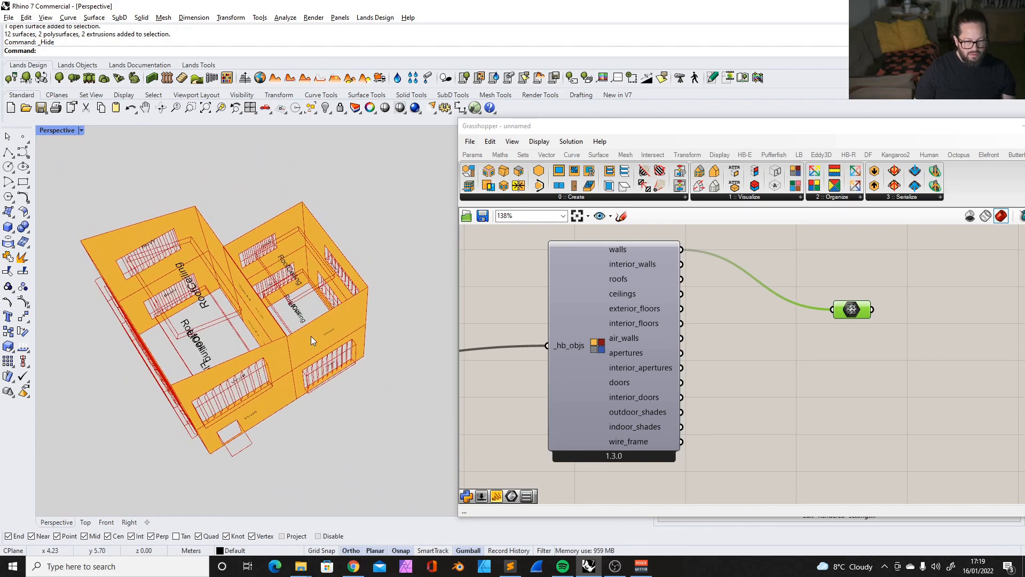
pyautogui.scroll(3, 299, 282)
pyautogui.moveTo(299, 281); pyautogui.dragTo(266, 267, button='right')
pyautogui.scroll(-5, 268, 268)
pyautogui.scroll(5, 276, 270)
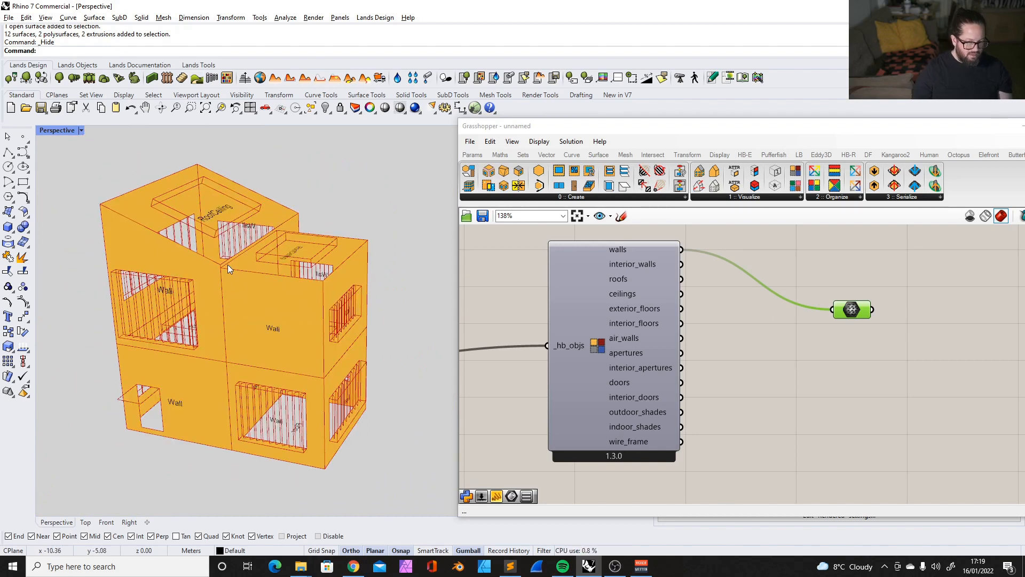
pyautogui.moveTo(230, 264); pyautogui.dragTo(328, 313, button='right')
pyautogui.scroll(-4, 286, 293)
# Add an HB Solve Adjacency component beside the room component.
pyautogui.click(767, 274)
pyautogui.scroll(-5, 767, 274)
pyautogui.scroll(4, 767, 274)
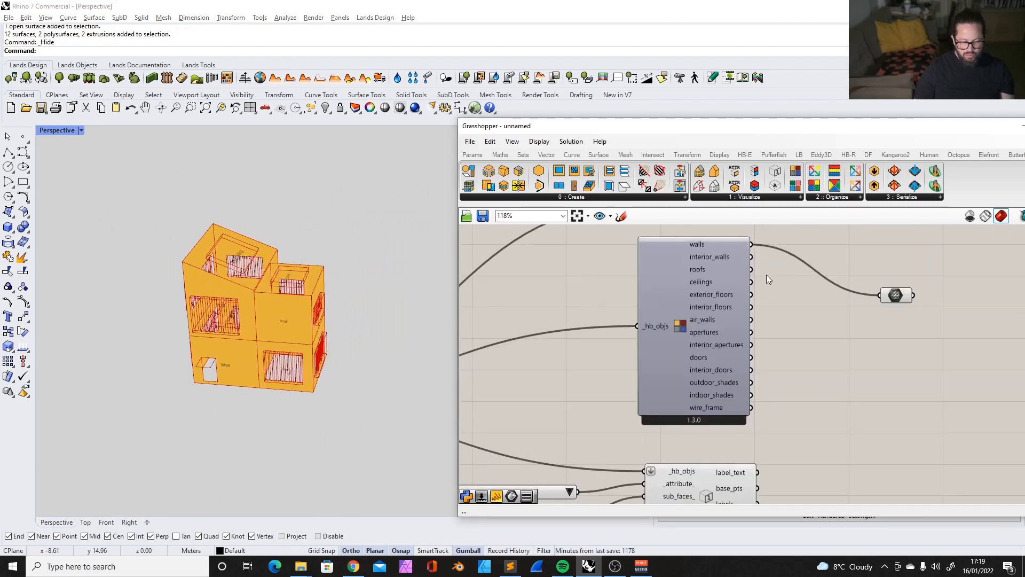
pyautogui.scroll(-6, 771, 285)
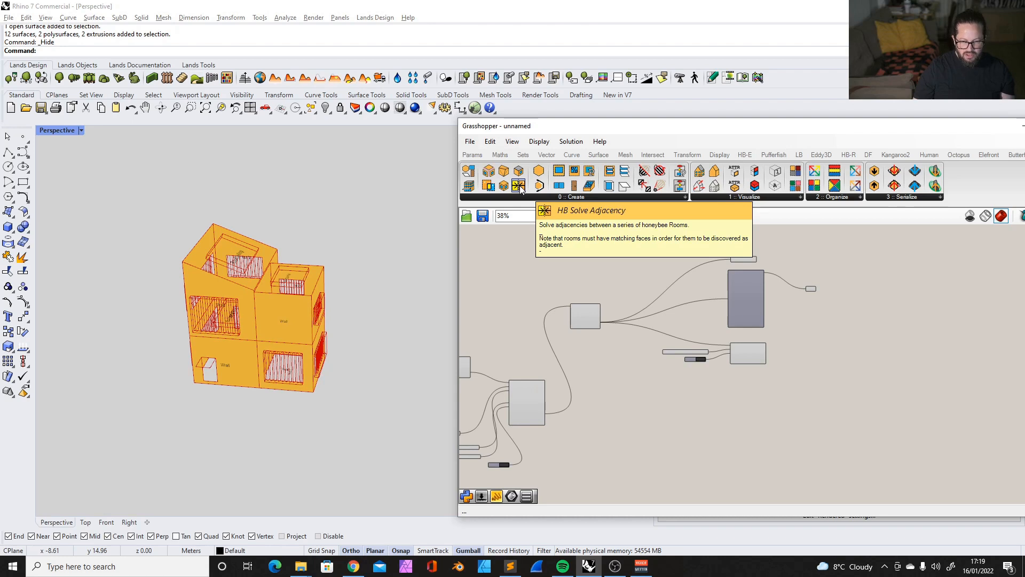
pyautogui.moveTo(520, 185); pyautogui.dragTo(511, 298)
pyautogui.moveTo(511, 298); pyautogui.dragTo(827, 297, button='right')
pyautogui.scroll(-1, 826, 296)
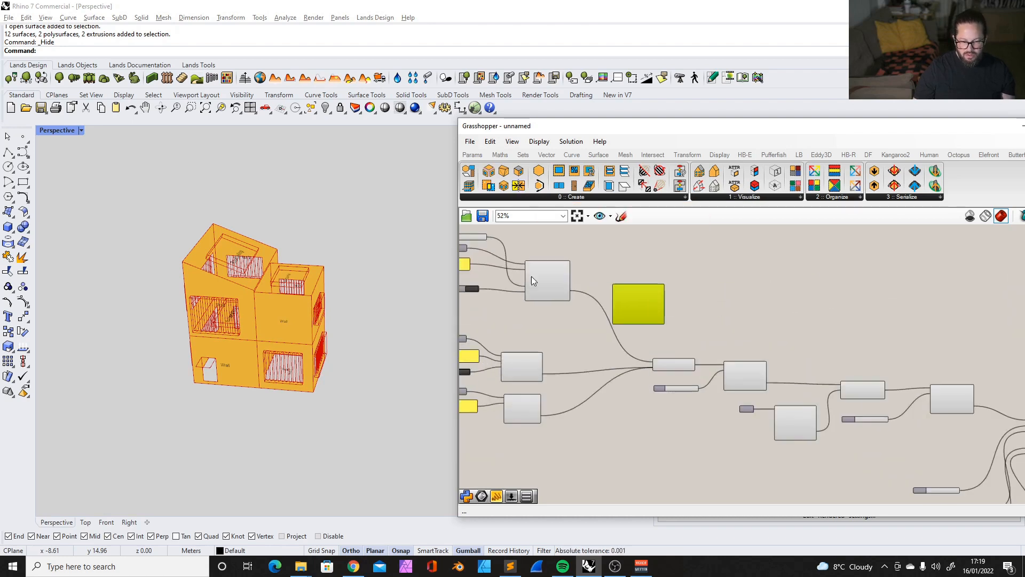
# Position HB Solve Adjacency beside the room component and connect the rooms output to its _rooms input.
pyautogui.scroll(6, 659, 309)
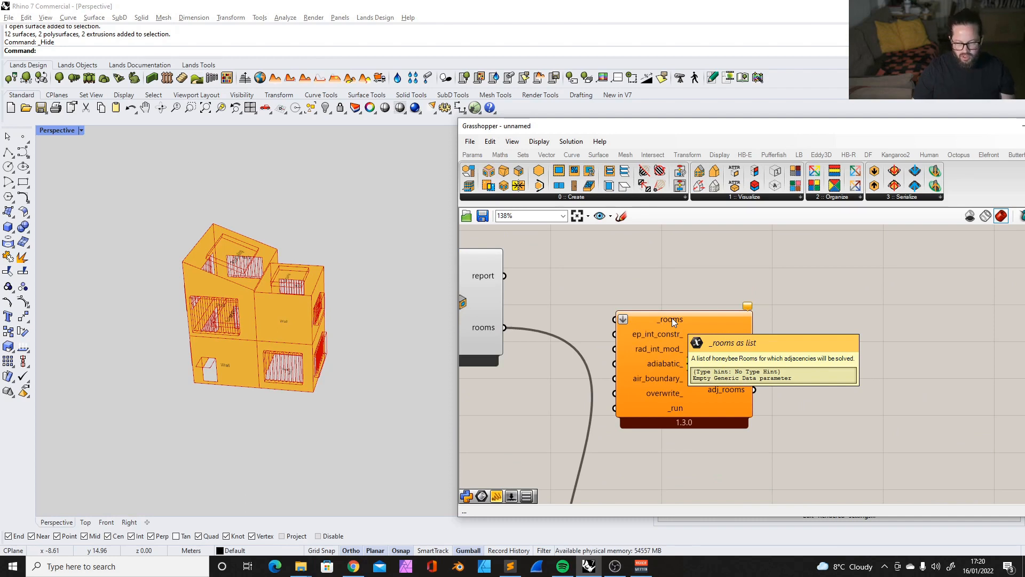
pyautogui.scroll(2, 667, 311)
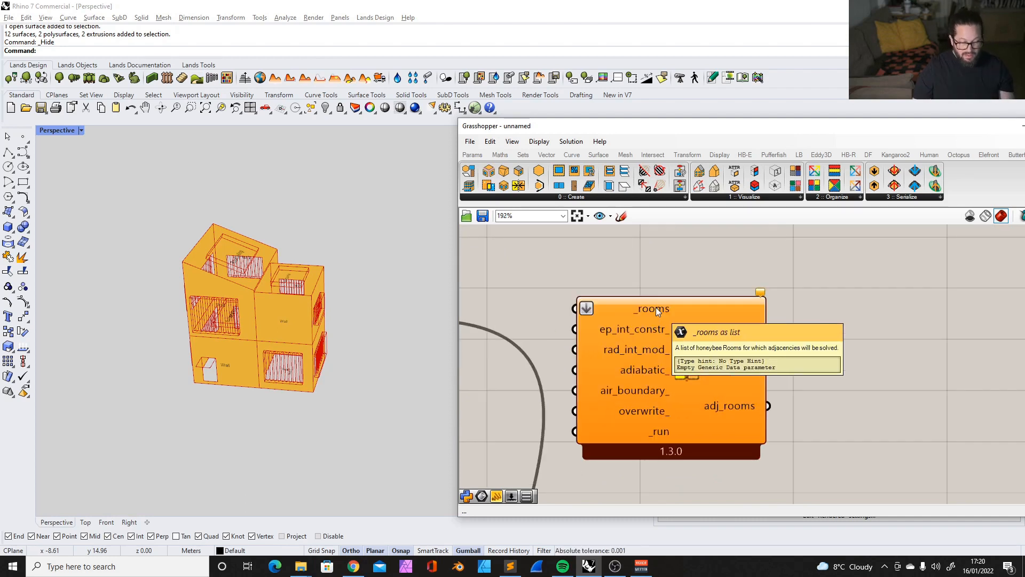
pyautogui.scroll(-5, 656, 306)
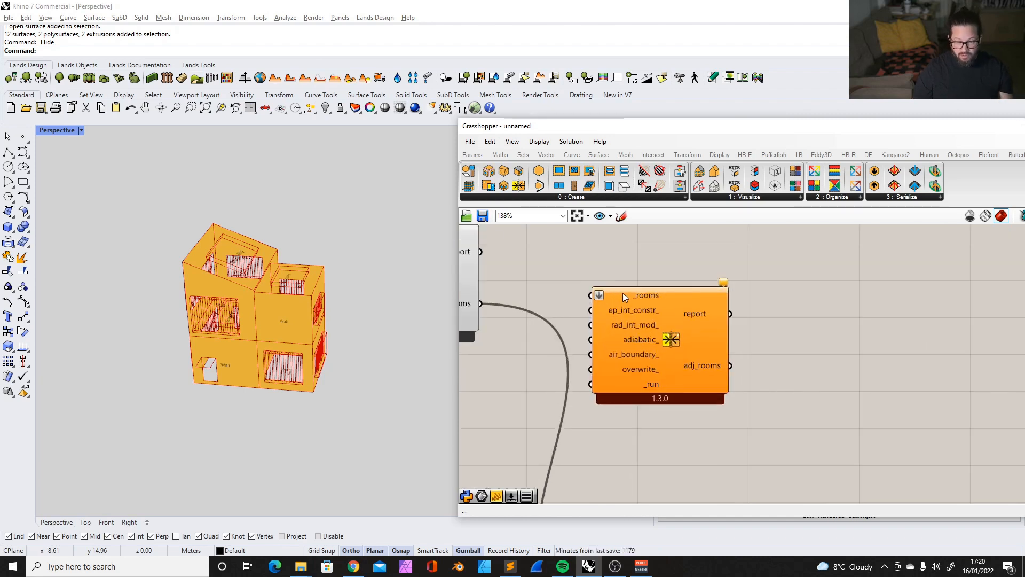
pyautogui.scroll(3, 645, 297)
pyautogui.moveTo(649, 295); pyautogui.dragTo(697, 292)
pyautogui.scroll(-2, 684, 287)
pyautogui.moveTo(527, 287); pyautogui.dragTo(642, 287)
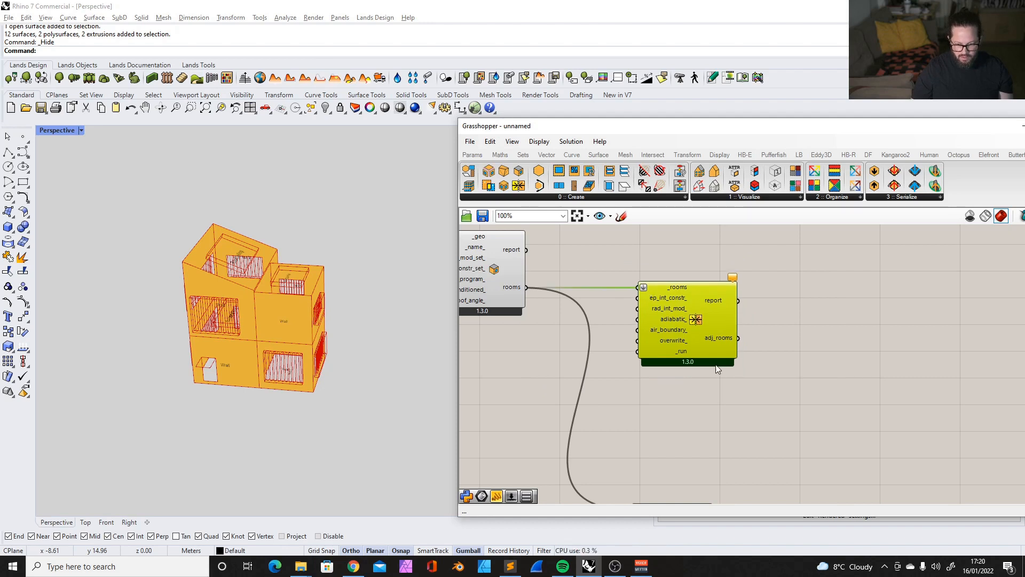
pyautogui.moveTo(717, 344); pyautogui.dragTo(659, 319, button='right')
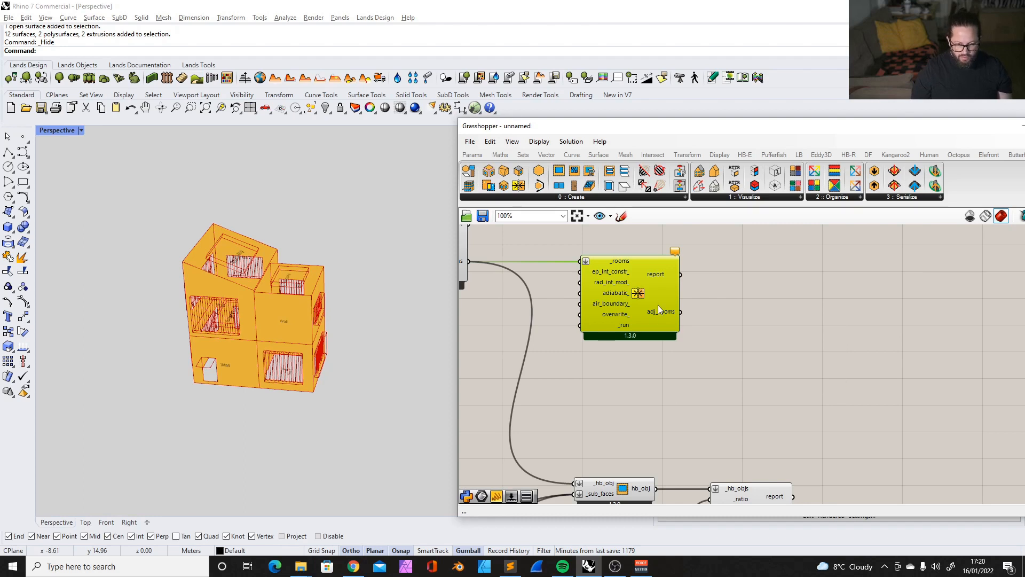
# Feed adj_rooms into the aperture component's _hb_obj input in place of the direct rooms wire, and tidy the adjacency component's position.
pyautogui.moveTo(659, 310)
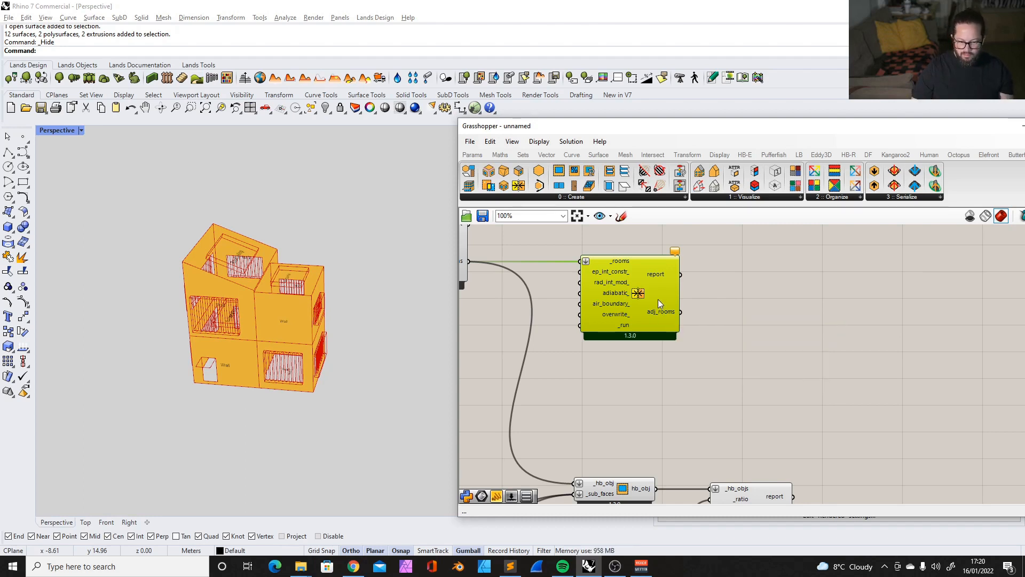
pyautogui.moveTo(684, 312); pyautogui.dragTo(577, 483)
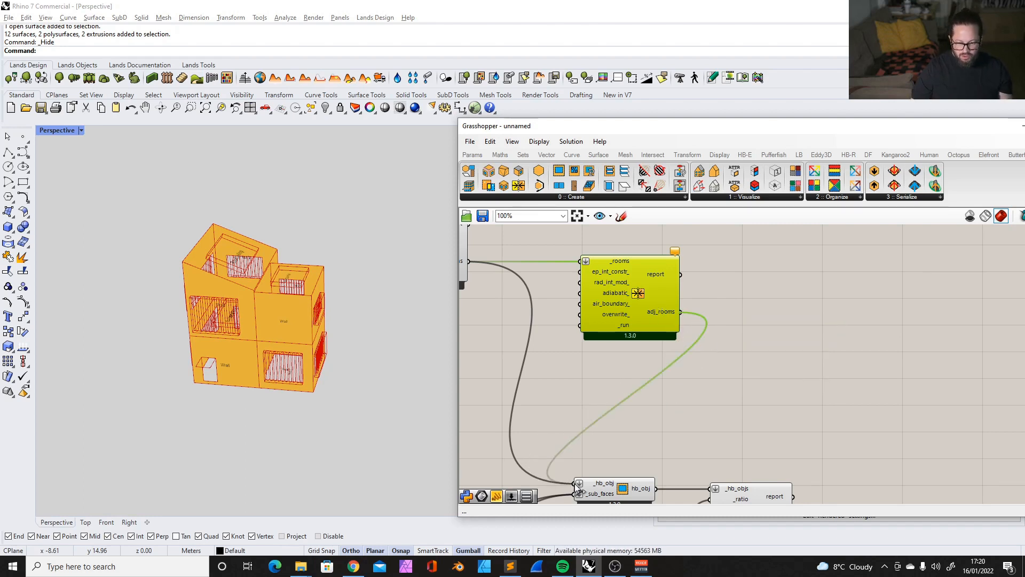
pyautogui.moveTo(586, 283); pyautogui.dragTo(650, 311, button='right')
pyautogui.moveTo(668, 320); pyautogui.dragTo(650, 323)
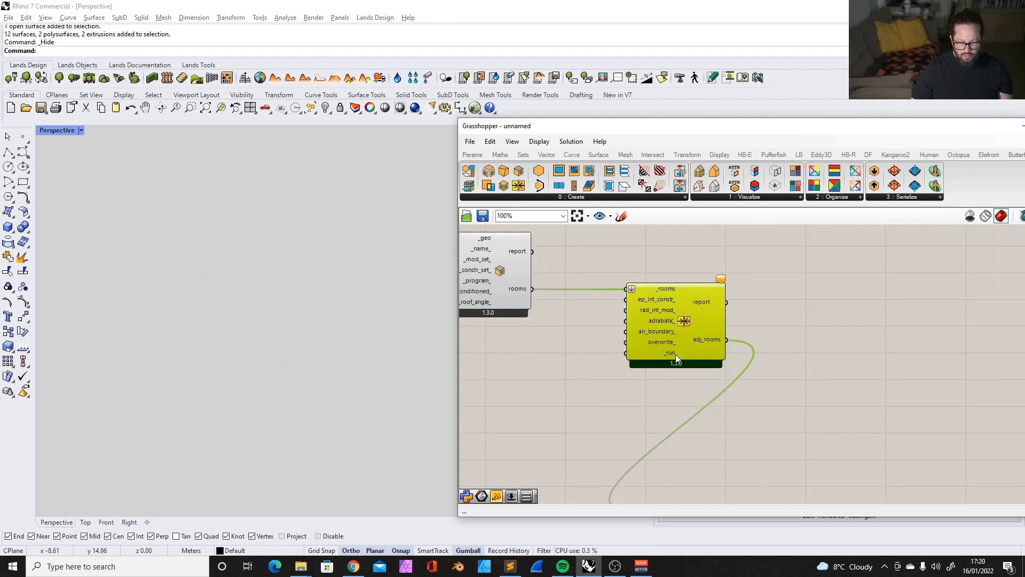
# Connect a Boolean toggle to the _run input of HB Solve Adjacency and set it to True.
pyautogui.doubleClick(581, 405)
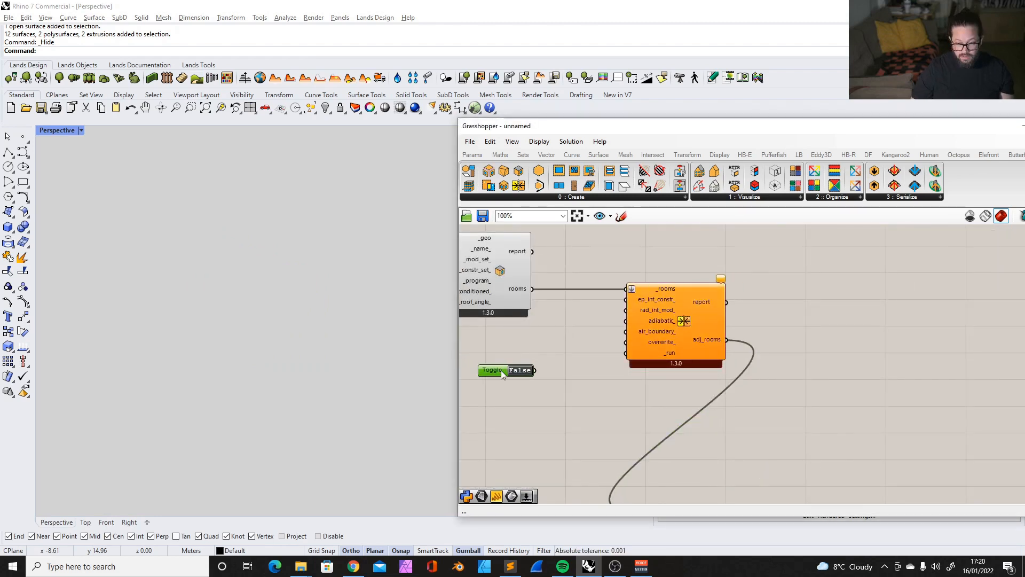
pyautogui.moveTo(564, 368); pyautogui.dragTo(626, 353)
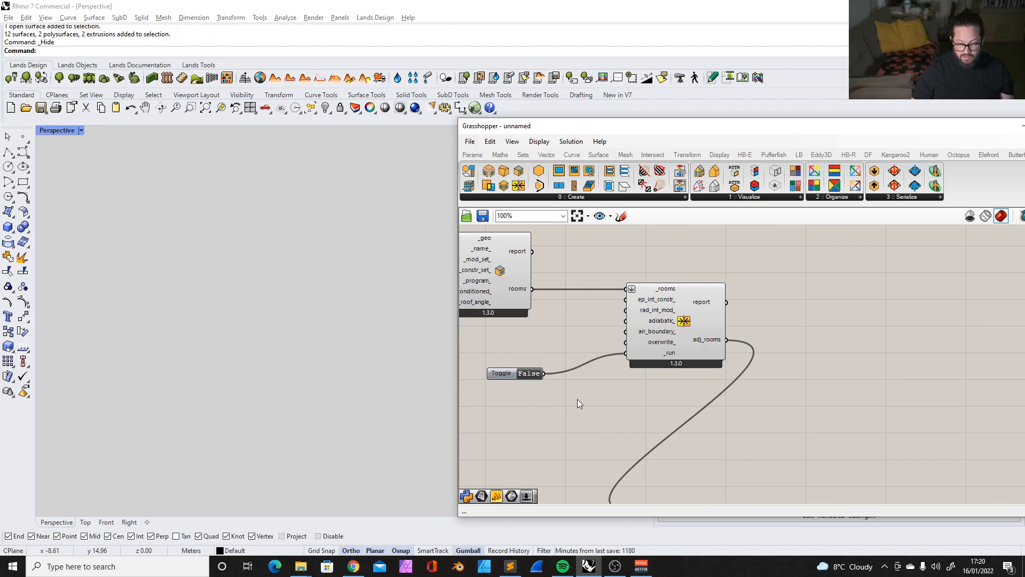
pyautogui.scroll(1, 616, 332)
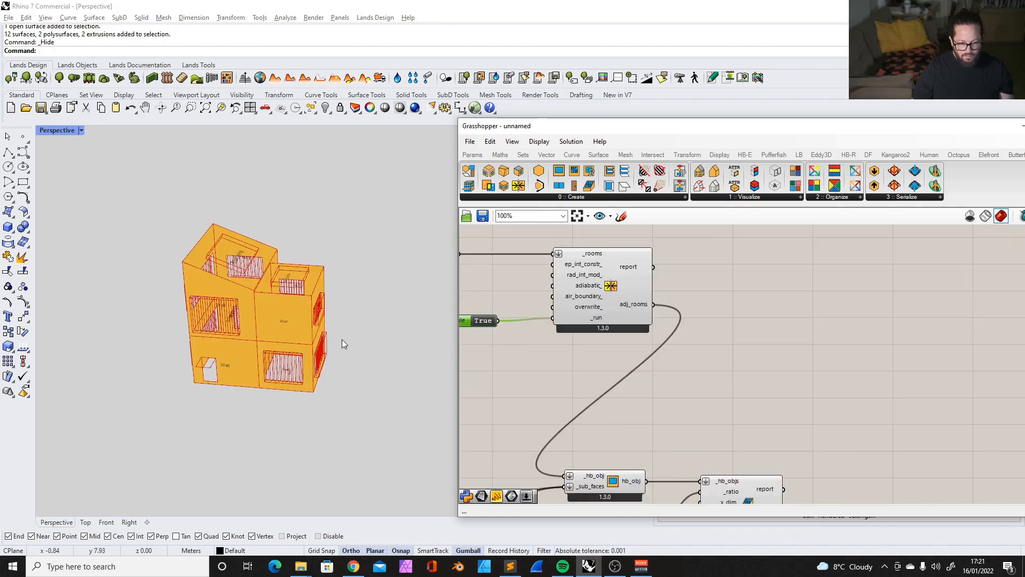
# Examine the walls preview from the side and from above with the adjacencies solved.
pyautogui.moveTo(341, 338); pyautogui.dragTo(339, 314, button='right')
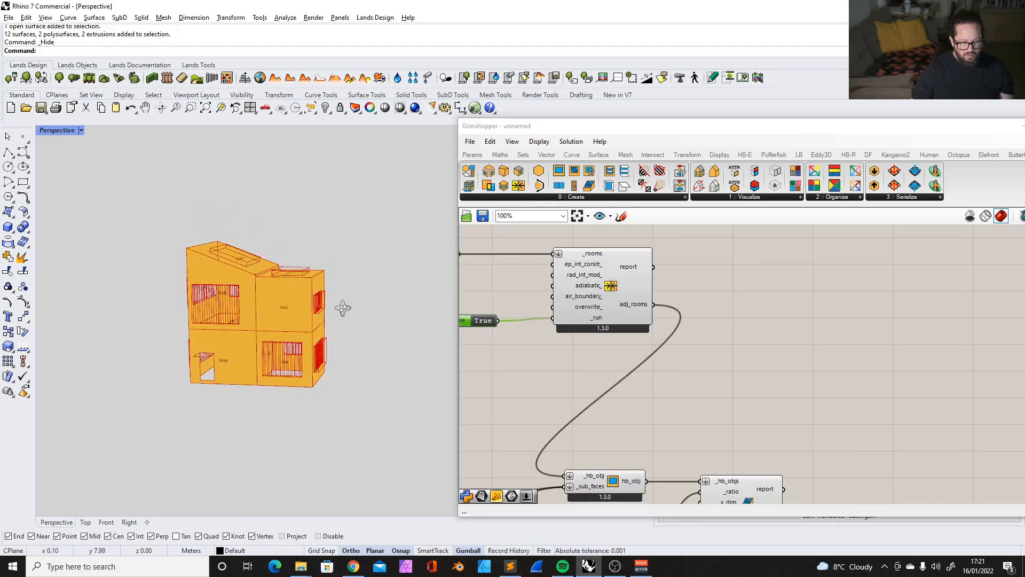
pyautogui.scroll(4, 297, 357)
pyautogui.moveTo(297, 358); pyautogui.dragTo(264, 448, button='right')
pyautogui.scroll(5, 307, 307)
pyautogui.scroll(-5, 307, 306)
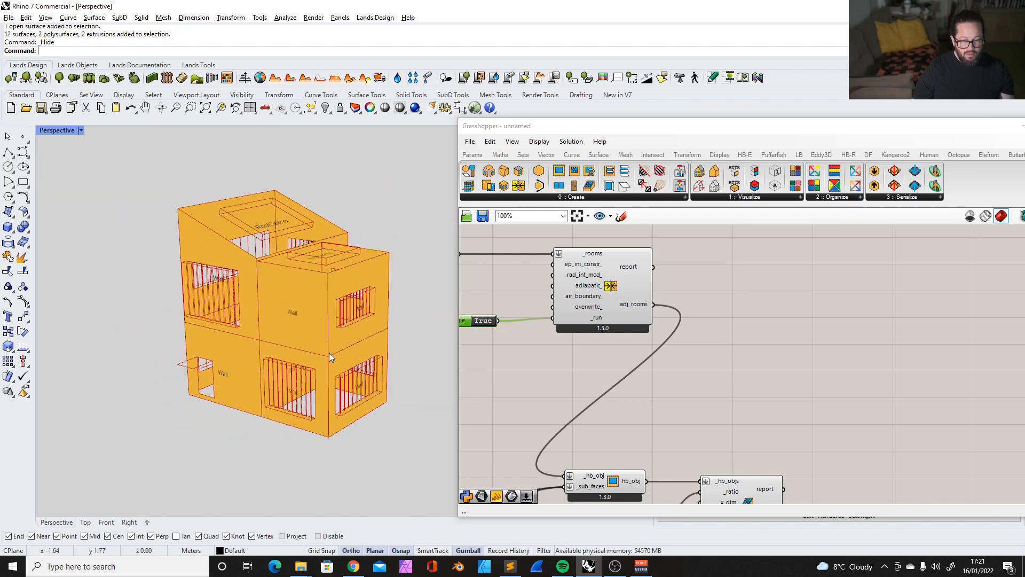
pyautogui.moveTo(329, 352); pyautogui.dragTo(333, 395, button='right')
pyautogui.moveTo(332, 396); pyautogui.dragTo(337, 422, button='right')
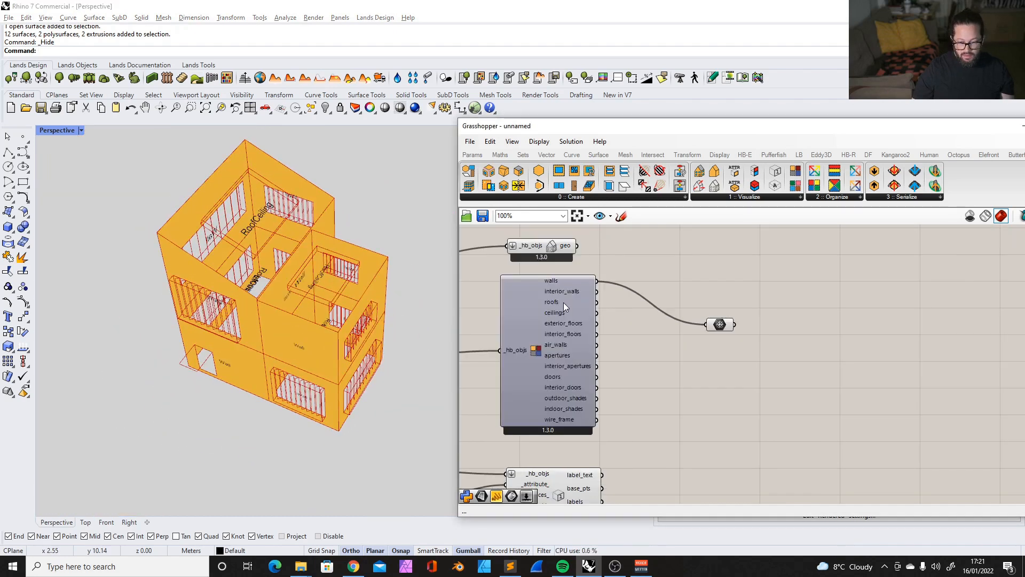
# Rewire the Mesh parameter to preview the interior_walls output and the roofs output in turn.
pyautogui.scroll(2, 563, 302)
pyautogui.keyDown('shift'); pyautogui.moveTo(609, 288); pyautogui.dragTo(757, 335); pyautogui.keyUp('shift')
pyautogui.moveTo(349, 314); pyautogui.dragTo(265, 274, button='right')
pyautogui.moveTo(267, 366); pyautogui.dragTo(232, 339, button='right')
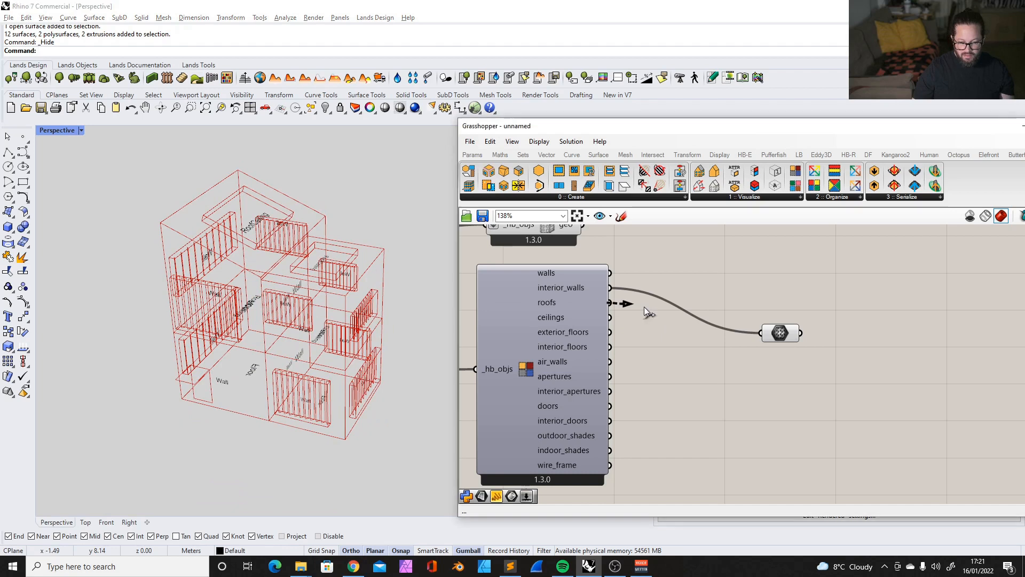
pyautogui.moveTo(751, 330); pyautogui.dragTo(754, 331)
pyautogui.moveTo(363, 337)
pyautogui.mouseDown(button='right')
pyautogui.moveTo(374, 247)
pyautogui.moveTo(360, 311)
pyautogui.mouseUp(button='right')
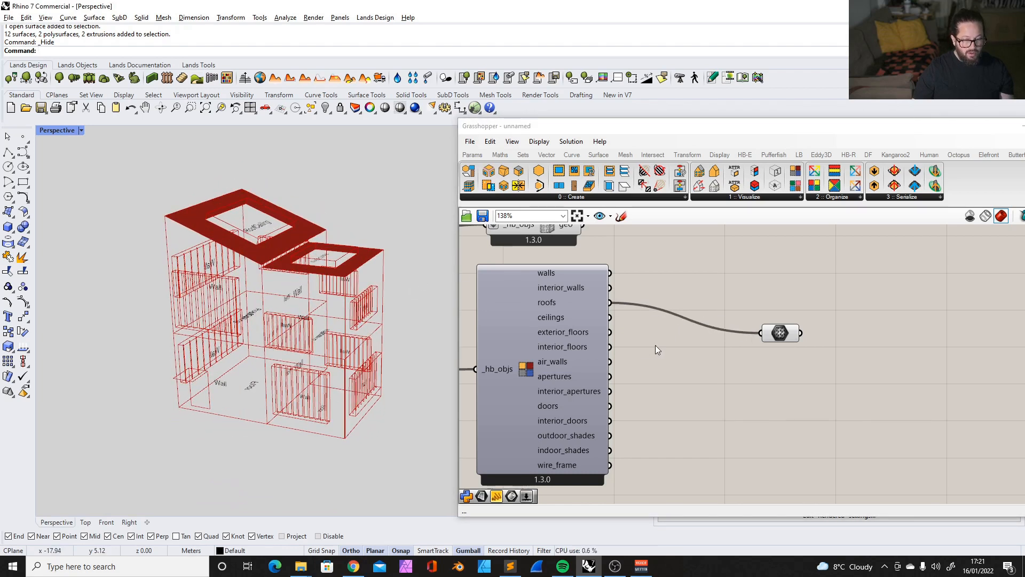
# Temporarily feed the aperture component's _hb_obj input directly from rooms to compare the roofs preview, and restore the adj_rooms connection.
pyautogui.scroll(-10, 683, 349)
pyautogui.scroll(5, 529, 367)
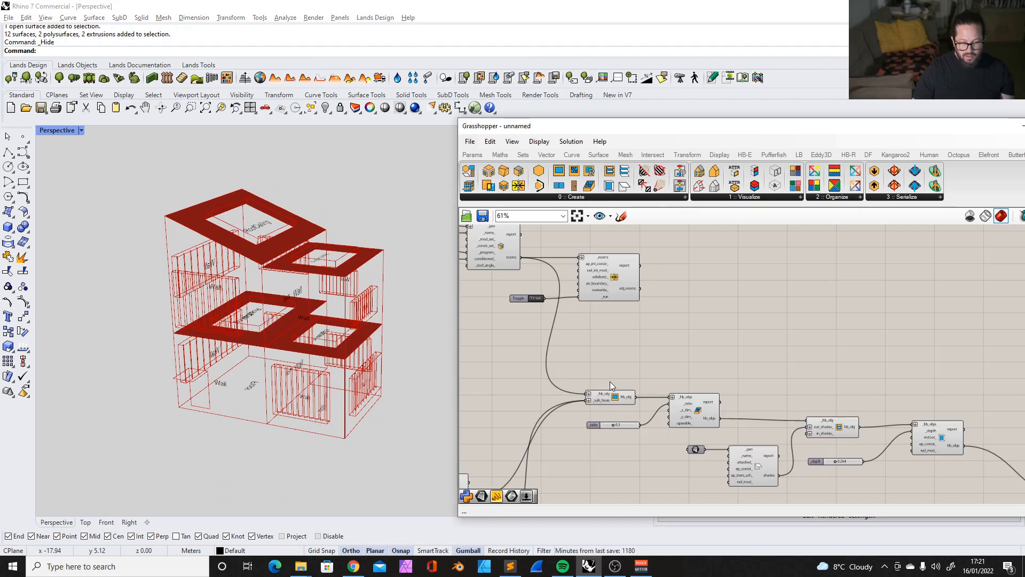
pyautogui.moveTo(275, 314); pyautogui.dragTo(405, 332, button='right')
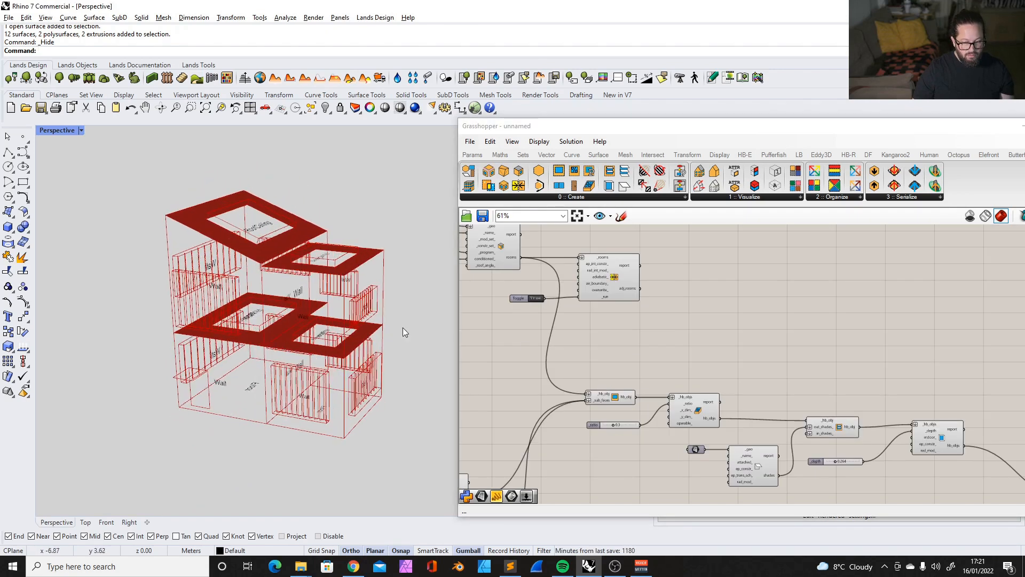
pyautogui.scroll(5, 317, 353)
pyautogui.scroll(-2, 328, 322)
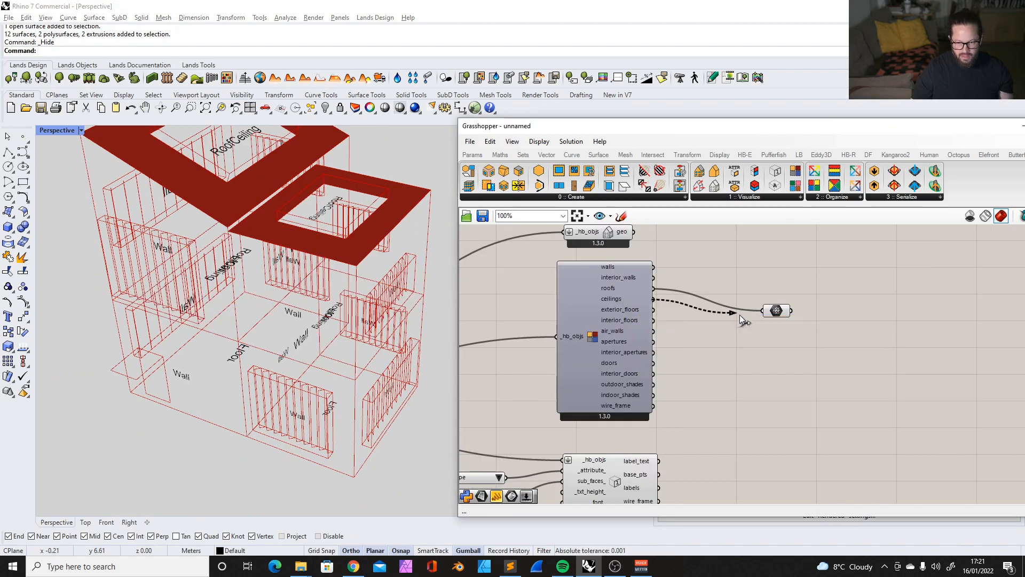
# Preview the ceilings, exterior_floors and interior_floors outputs one after another through the Mesh parameter.
pyautogui.moveTo(739, 315); pyautogui.dragTo(763, 310)
pyautogui.moveTo(451, 369); pyautogui.dragTo(431, 350, button='right')
pyautogui.moveTo(654, 309); pyautogui.dragTo(762, 310)
pyautogui.moveTo(241, 365); pyautogui.dragTo(321, 251, button='right')
pyautogui.moveTo(658, 322); pyautogui.dragTo(656, 321)
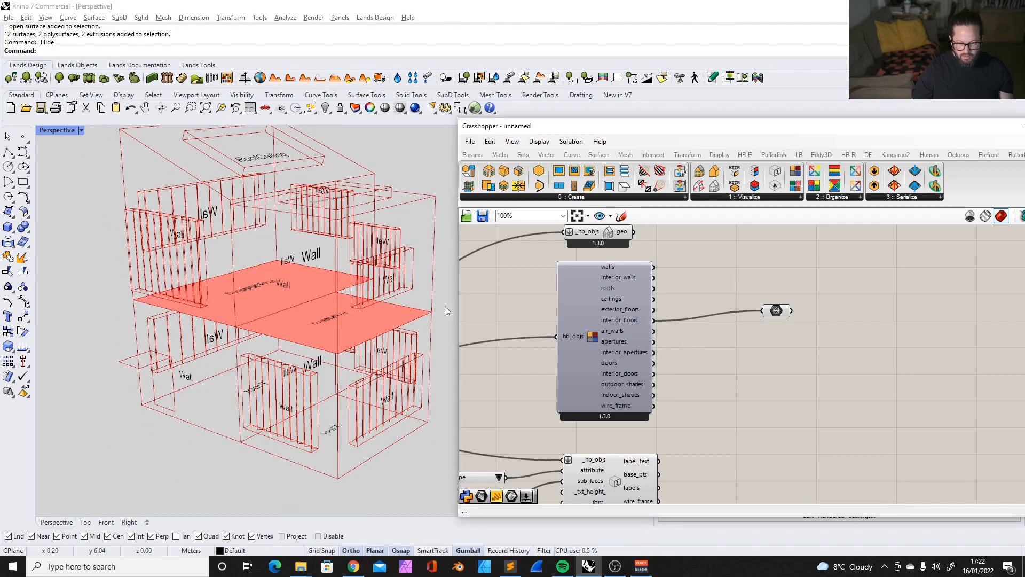
# Preview the air_walls output and the apertures output in turn through the Mesh parameter.
pyautogui.moveTo(653, 330); pyautogui.dragTo(764, 312)
pyautogui.moveTo(313, 330); pyautogui.dragTo(710, 361, button='right')
pyautogui.scroll(2, 734, 346)
pyautogui.moveTo(622, 340); pyautogui.dragTo(773, 296)
pyautogui.moveTo(307, 315); pyautogui.dragTo(283, 311, button='right')
# Preview the interior_apertures, doors, interior_doors and outdoor_shades outputs in turn through the Mesh parameter, and return it to walls.
pyautogui.moveTo(623, 354); pyautogui.dragTo(733, 337)
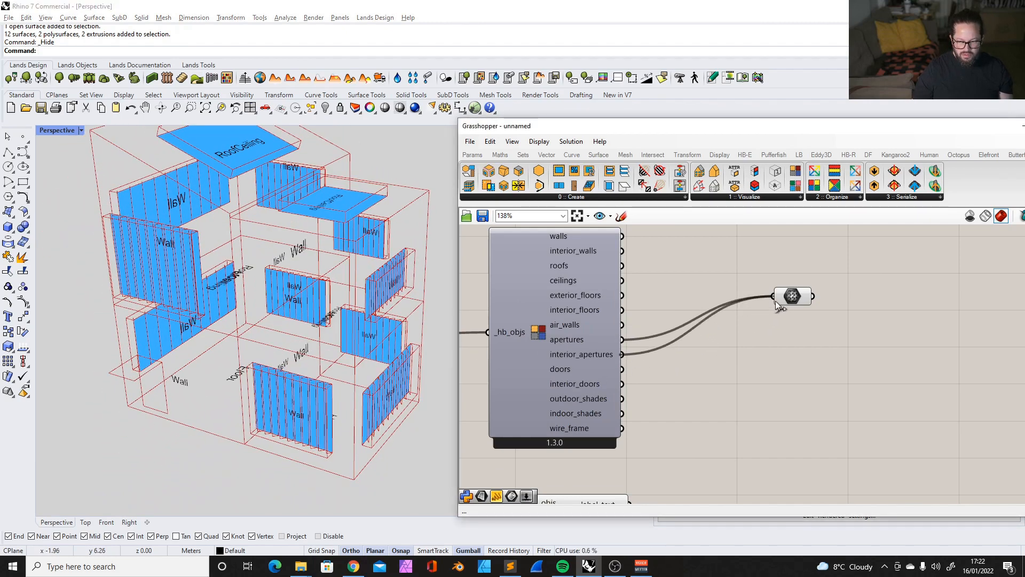
pyautogui.moveTo(776, 302); pyautogui.dragTo(774, 299)
pyautogui.moveTo(299, 299); pyautogui.dragTo(288, 312, button='right')
pyautogui.moveTo(622, 369); pyautogui.dragTo(745, 308)
pyautogui.moveTo(621, 384); pyautogui.dragTo(773, 297)
pyautogui.moveTo(623, 399); pyautogui.dragTo(773, 297)
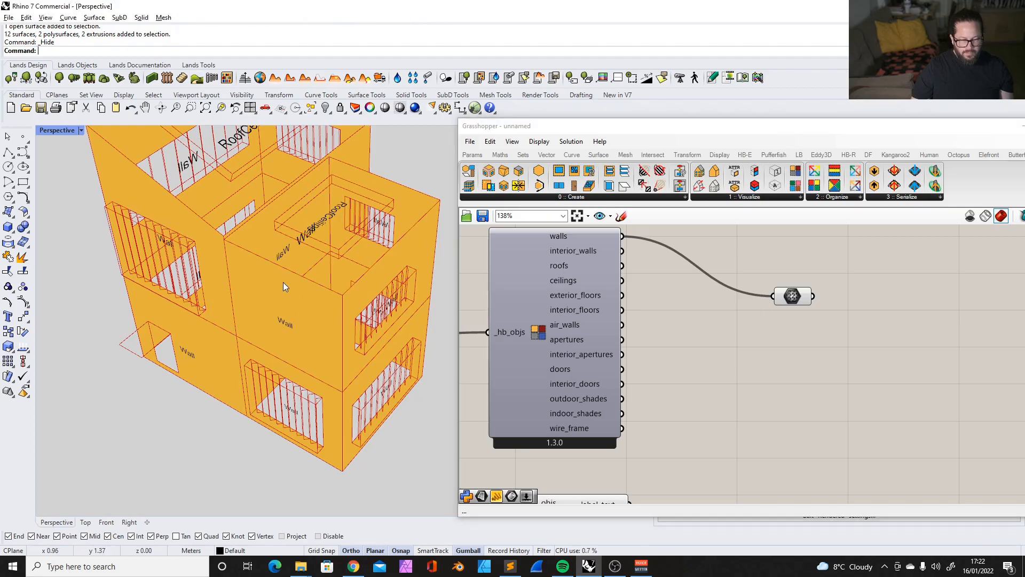
# Examine the walls preview from above, below and around the building, including the joints between the volumes.
pyautogui.moveTo(286, 286); pyautogui.dragTo(299, 327, button='right')
pyautogui.scroll(6, 352, 187)
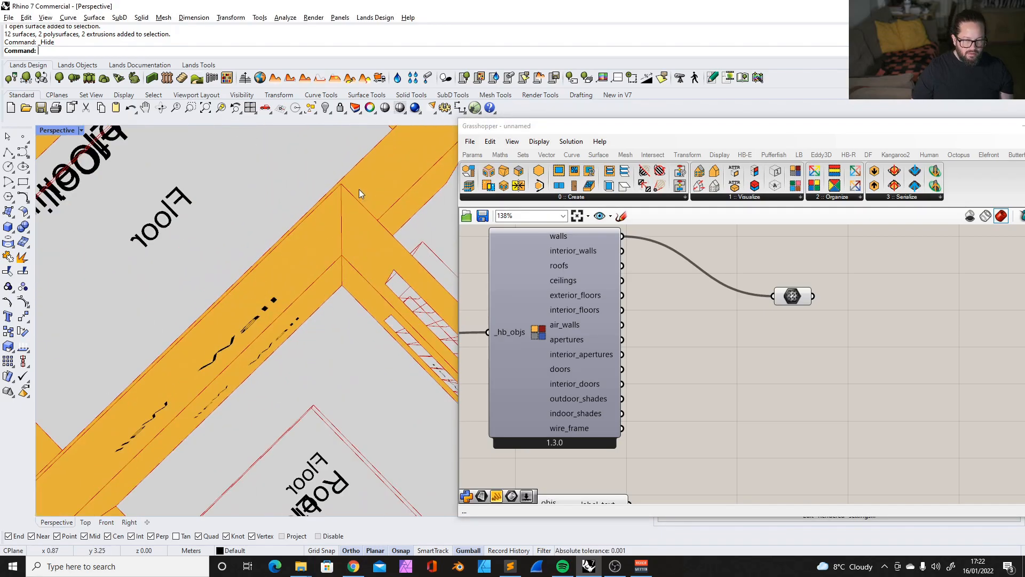
pyautogui.moveTo(359, 194); pyautogui.dragTo(362, 174, button='right')
pyautogui.scroll(-8, 330, 215)
pyautogui.moveTo(330, 215)
pyautogui.mouseDown(button='right')
pyautogui.moveTo(272, 262)
pyautogui.moveTo(292, 310)
pyautogui.moveTo(330, 232)
pyautogui.mouseUp(button='right')
pyautogui.scroll(6, 359, 249)
pyautogui.scroll(-6, 269, 328)
pyautogui.moveTo(270, 328); pyautogui.dragTo(249, 287, button='right')
pyautogui.scroll(6, 272, 291)
pyautogui.scroll(-4, 283, 325)
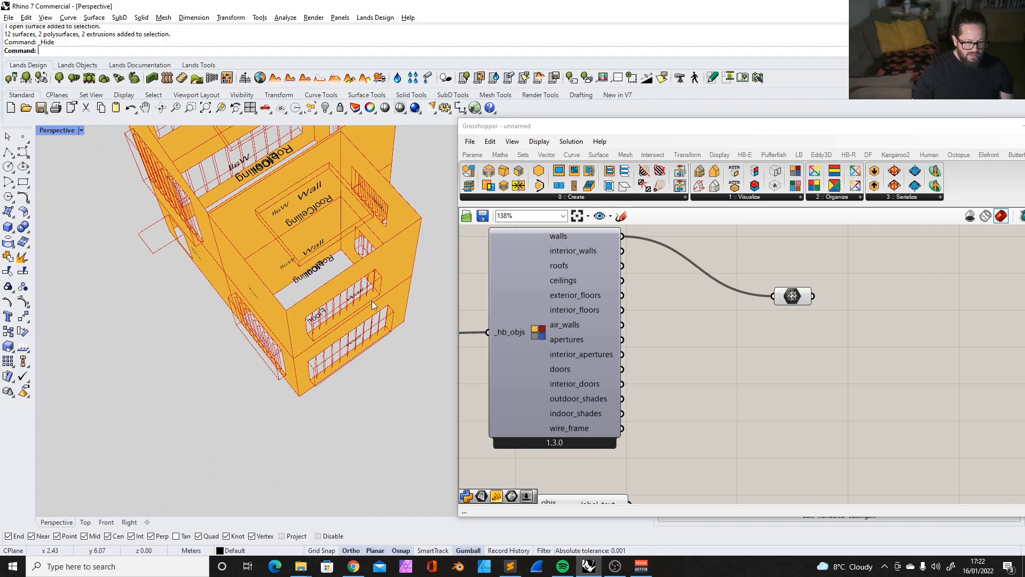
pyautogui.scroll(-5, 215, 259)
pyautogui.moveTo(239, 272); pyautogui.dragTo(310, 203, button='right')
pyautogui.scroll(6, 320, 241)
pyautogui.scroll(-6, 383, 231)
pyautogui.moveTo(381, 232); pyautogui.dragTo(297, 270, button='right')
pyautogui.scroll(5, 296, 271)
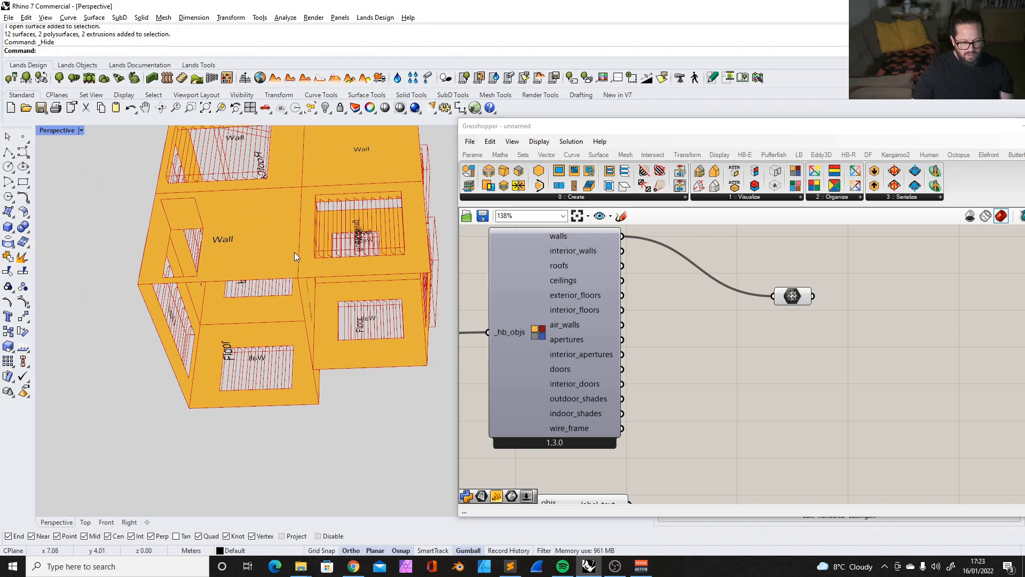
pyautogui.moveTo(294, 252); pyautogui.dragTo(258, 284, button='right')
pyautogui.scroll(-4, 376, 383)
pyautogui.moveTo(332, 371); pyautogui.dragTo(353, 302, button='right')
pyautogui.scroll(8, 341, 297)
pyautogui.scroll(-4, 343, 295)
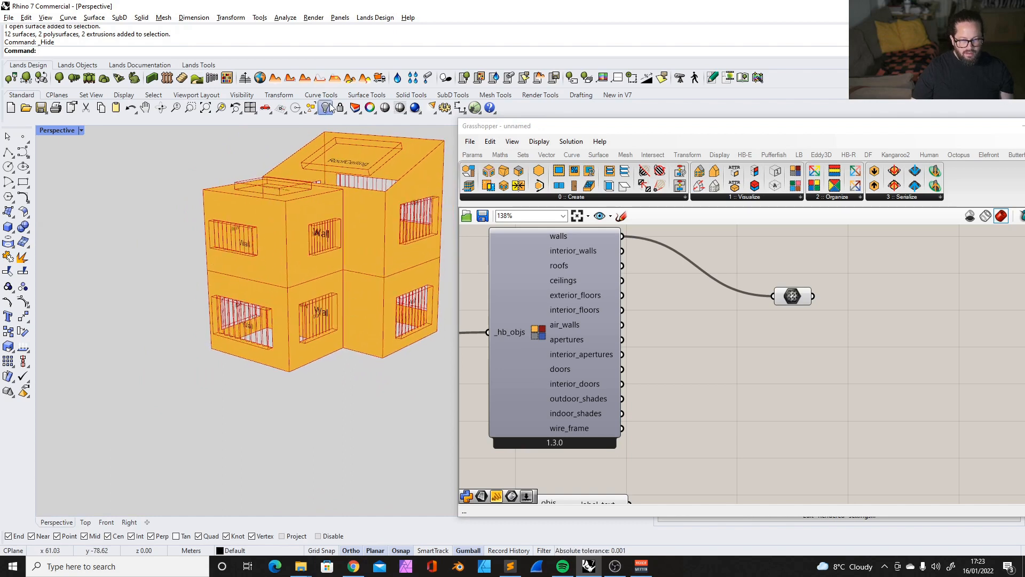
# Extend the ground-floor volume outward beyond the storey above by moving its outer face with MoveFace.
pyautogui.click(357, 131)
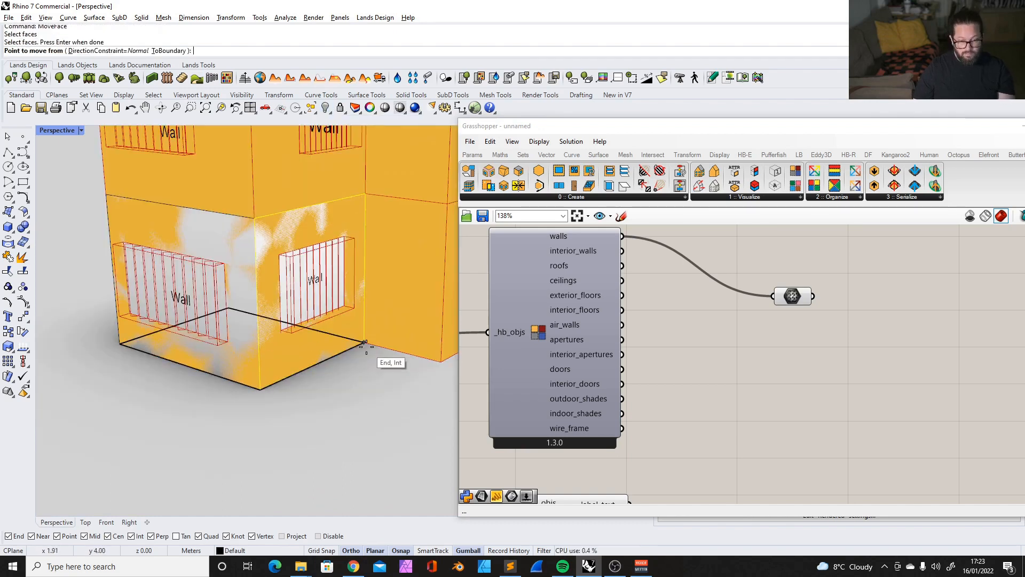
pyautogui.click(364, 342)
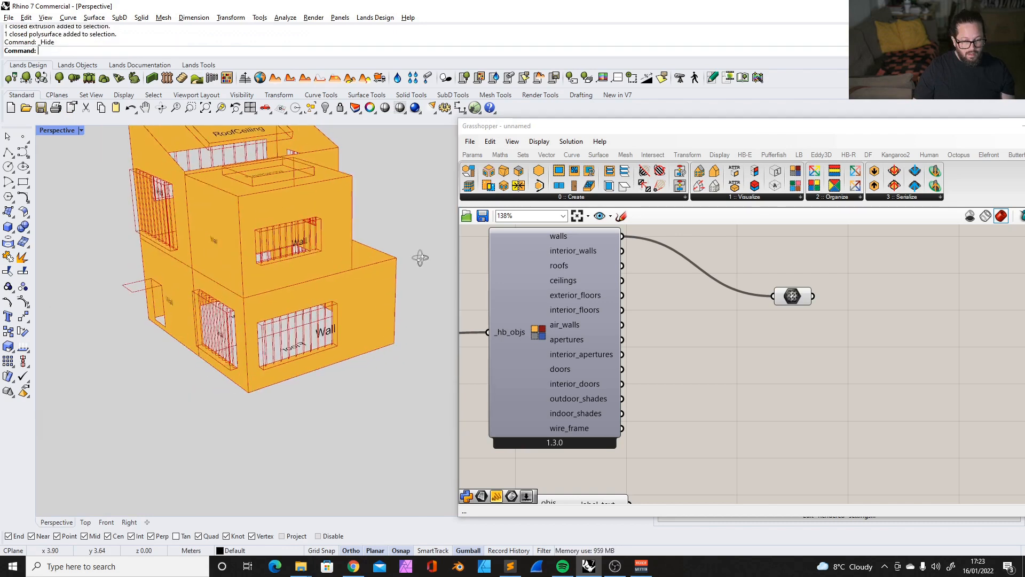
pyautogui.moveTo(320, 278); pyautogui.dragTo(341, 231, button='right')
pyautogui.scroll(4, 315, 231)
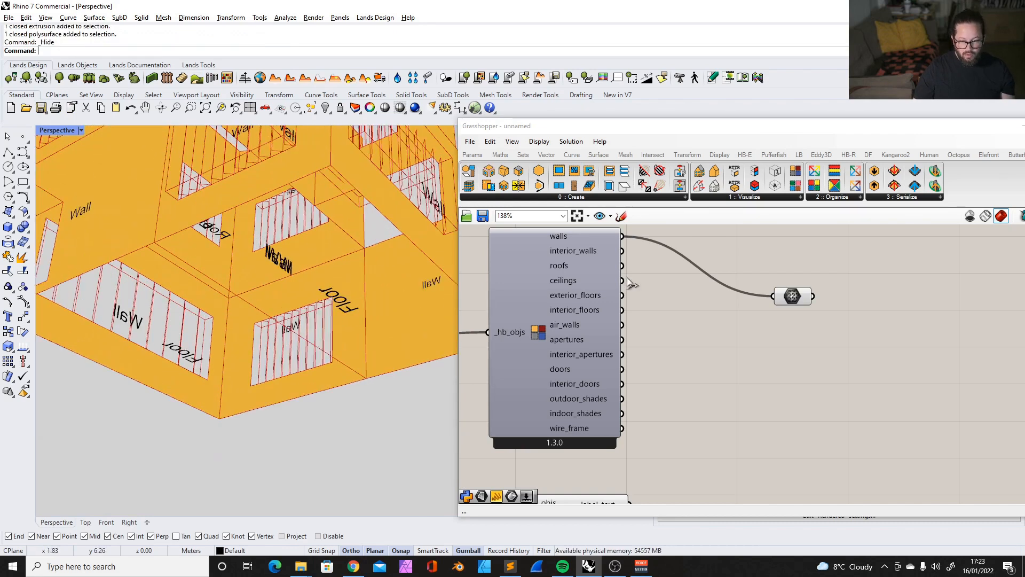
# Preview the interior_walls output and then the roofs output through the Mesh parameter to check the extended massing.
pyautogui.moveTo(622, 252); pyautogui.dragTo(773, 295)
pyautogui.moveTo(326, 262); pyautogui.dragTo(255, 365, button='right')
pyautogui.moveTo(359, 338); pyautogui.dragTo(291, 332, button='right')
pyautogui.moveTo(382, 270)
pyautogui.mouseDown(button='right')
pyautogui.moveTo(342, 342)
pyautogui.moveTo(374, 412)
pyautogui.moveTo(366, 440)
pyautogui.moveTo(429, 406)
pyautogui.moveTo(371, 395)
pyautogui.moveTo(387, 266)
pyautogui.mouseUp(button='right')
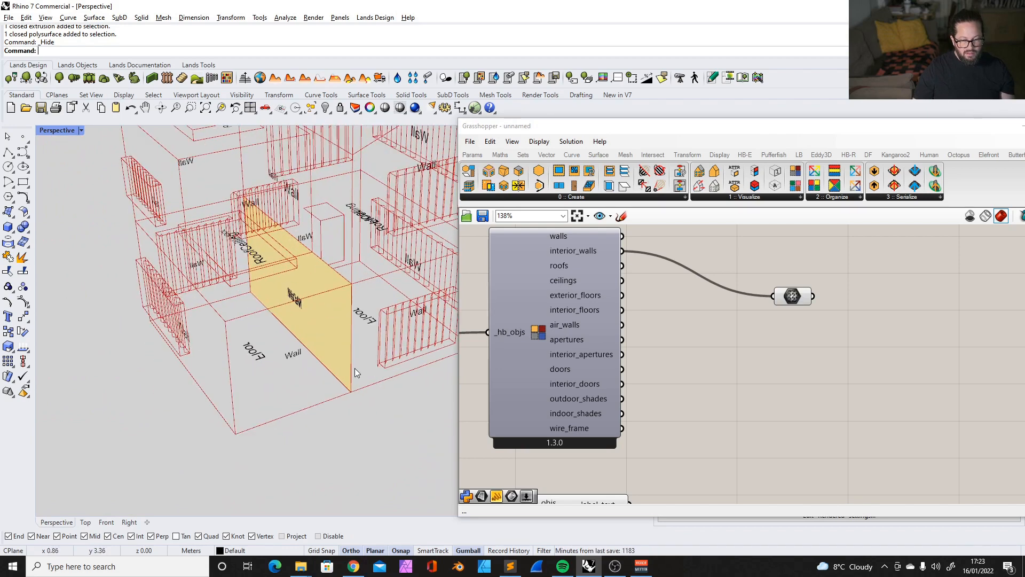
pyautogui.moveTo(221, 257); pyautogui.dragTo(379, 314, button='right')
pyautogui.moveTo(624, 266); pyautogui.dragTo(776, 299)
pyautogui.scroll(-8, 278, 316)
pyautogui.moveTo(283, 316); pyautogui.dragTo(321, 311, button='right')
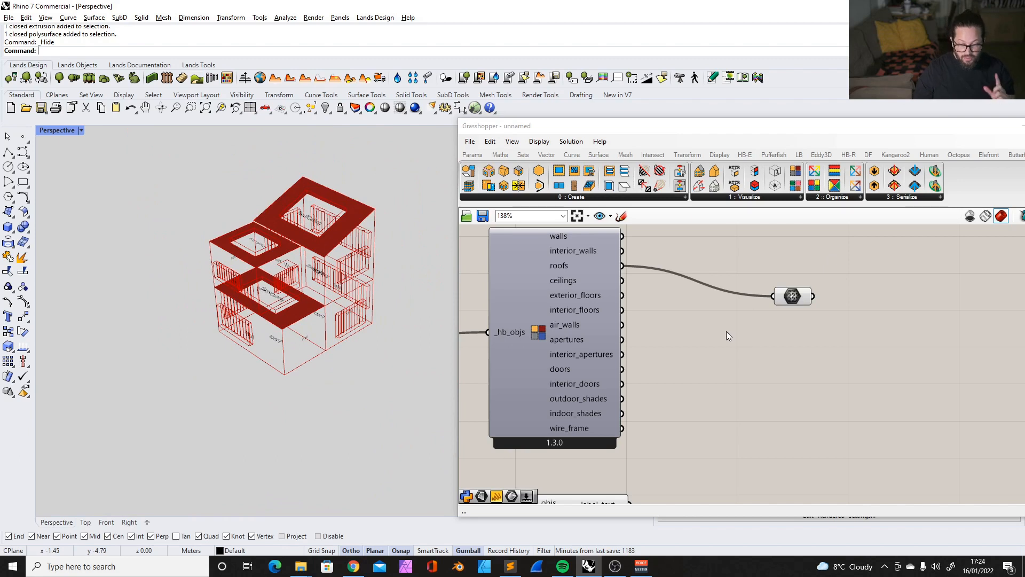
# Feed the Brep parameter into the solid-intersection component's _solids input and run it with a copied True toggle.
pyautogui.scroll(-1, 729, 328)
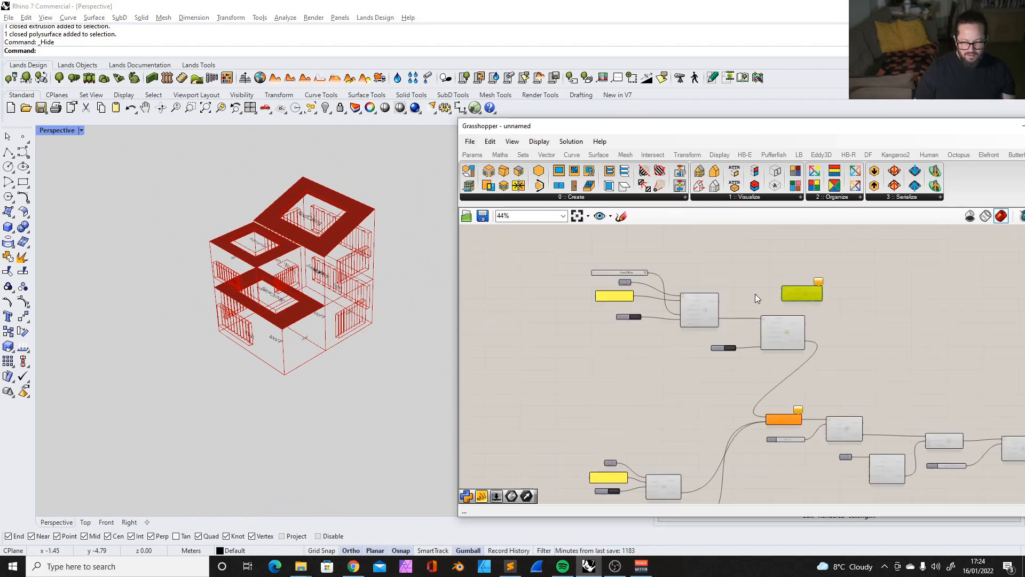
pyautogui.scroll(5, 784, 294)
pyautogui.scroll(-4, 839, 316)
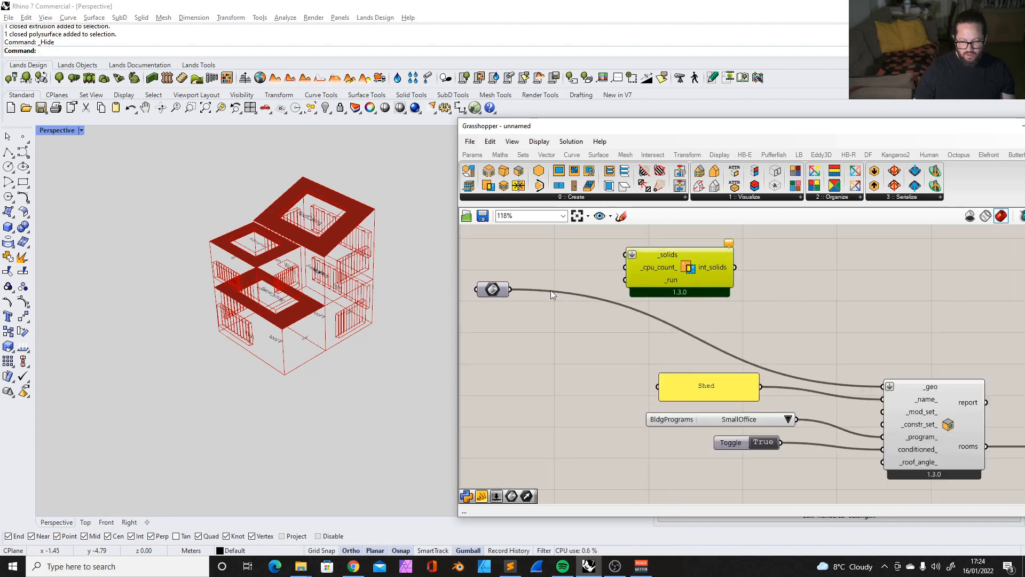
pyautogui.click(726, 361)
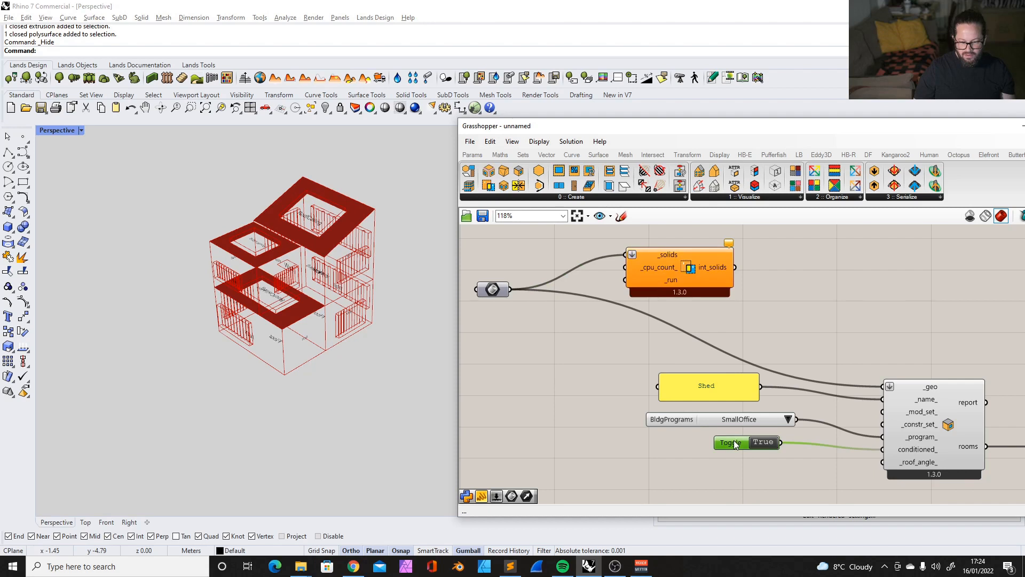
pyautogui.click(732, 443)
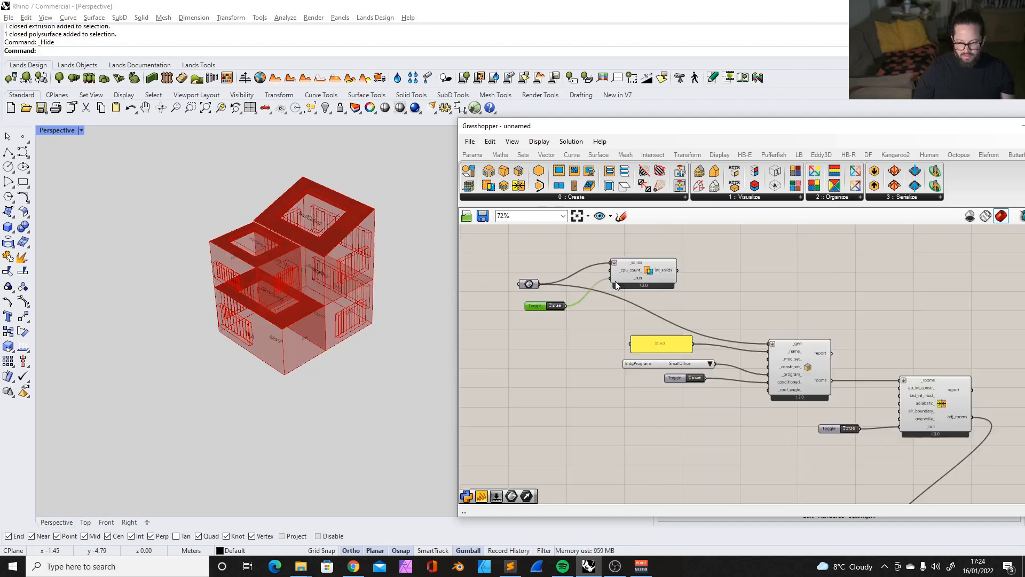
pyautogui.scroll(3, 715, 285)
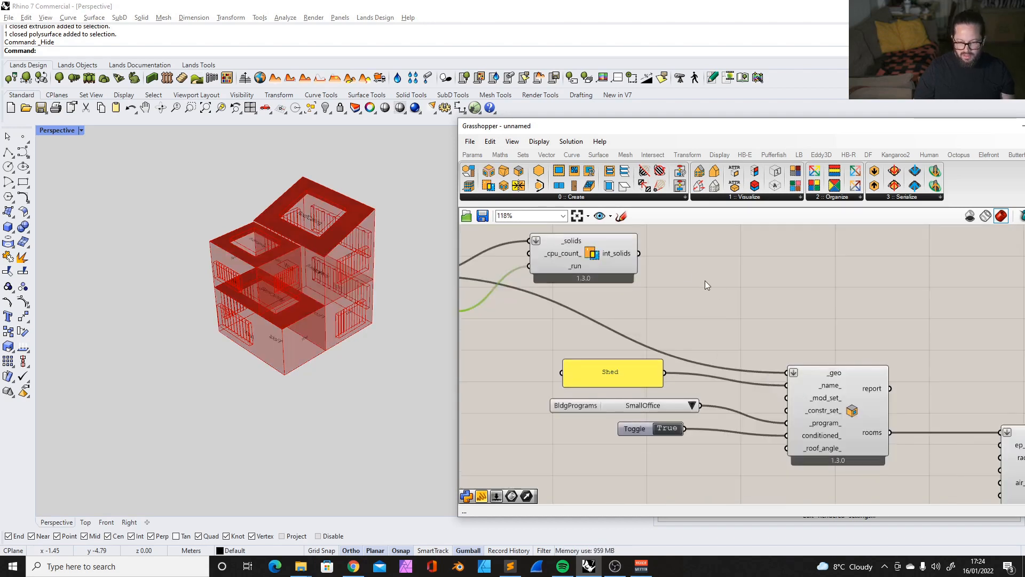
# Replace the room component's _geo source with the int_solids output and check the resulting roofs preview.
pyautogui.moveTo(624, 258)
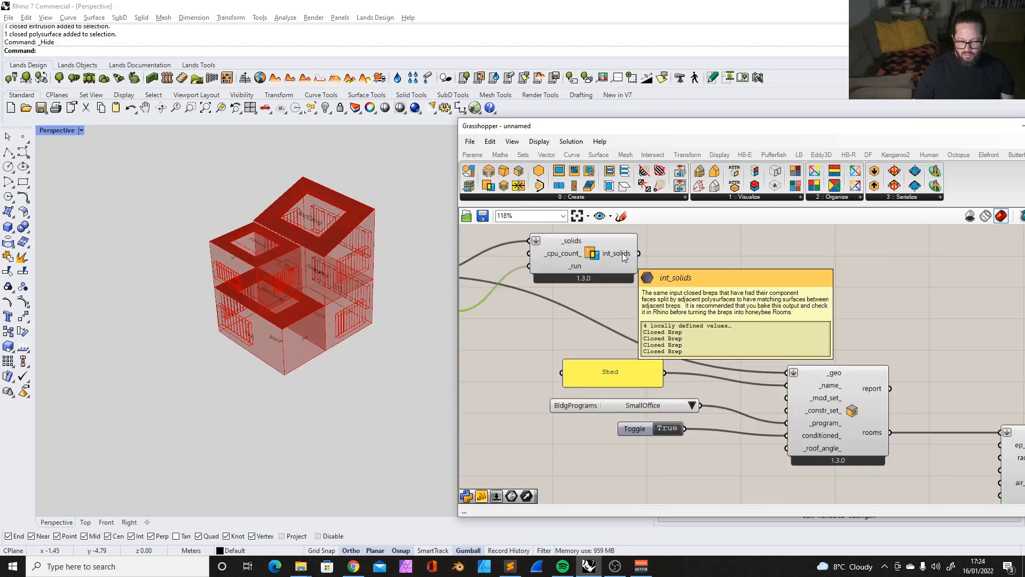
pyautogui.keyDown('shift'); pyautogui.moveTo(639, 253); pyautogui.dragTo(790, 372); pyautogui.keyUp('shift')
pyautogui.moveTo(331, 405); pyautogui.dragTo(374, 414, button='right')
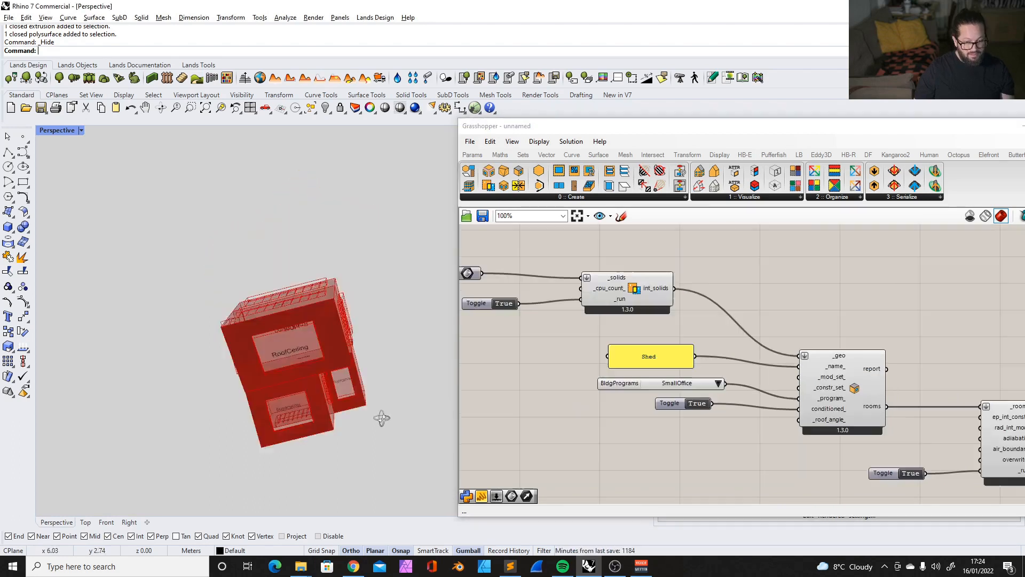
pyautogui.moveTo(382, 419); pyautogui.dragTo(296, 244, button='right')
pyautogui.scroll(7, 296, 245)
pyautogui.scroll(4, 249, 338)
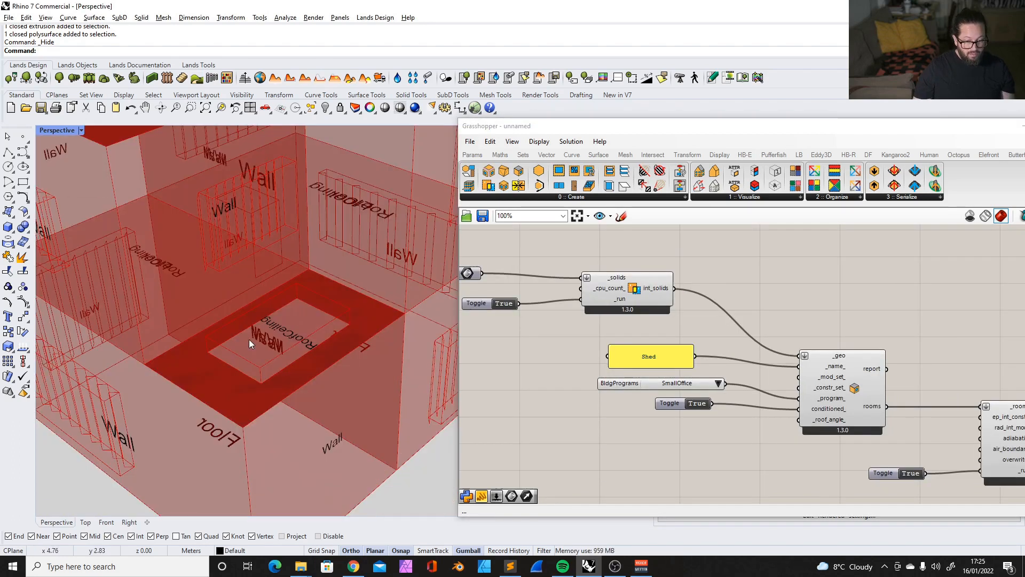
pyautogui.scroll(-10, 310, 329)
pyautogui.moveTo(298, 351); pyautogui.dragTo(301, 310, button='right')
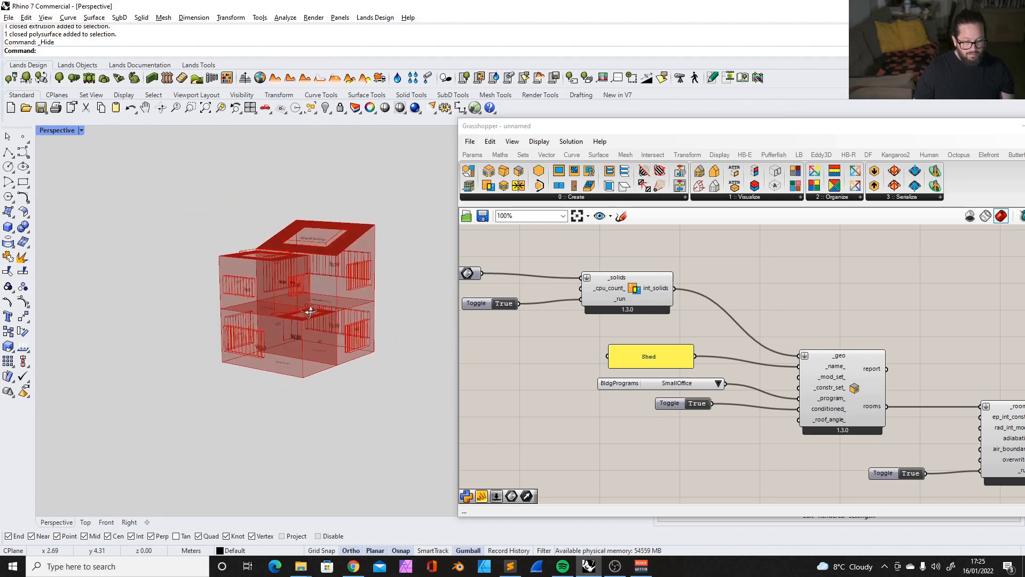
# Rearrange the Shed panel, SmallOffice program list, conditioned toggle and room component on the canvas.
pyautogui.moveTo(667, 358); pyautogui.dragTo(623, 340, button='right')
pyautogui.click(623, 340)
pyautogui.keyDown('shift'); pyautogui.click(640, 367); pyautogui.keyUp('shift')
pyautogui.keyDown('shift'); pyautogui.click(630, 388); pyautogui.keyUp('shift')
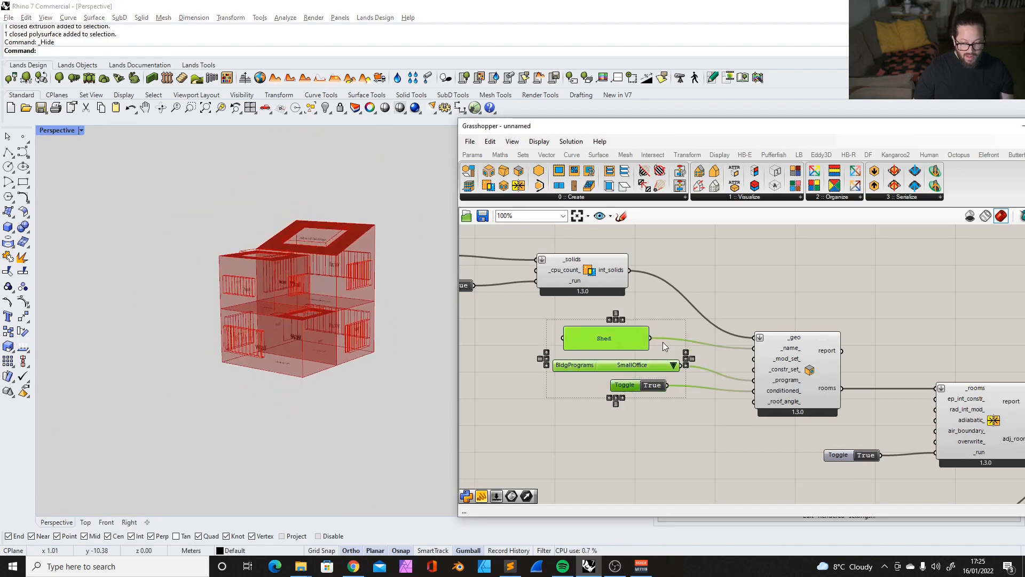
pyautogui.scroll(-1, 790, 365)
pyautogui.moveTo(789, 365); pyautogui.dragTo(717, 348, button='right')
pyautogui.moveTo(716, 348); pyautogui.dragTo(712, 335)
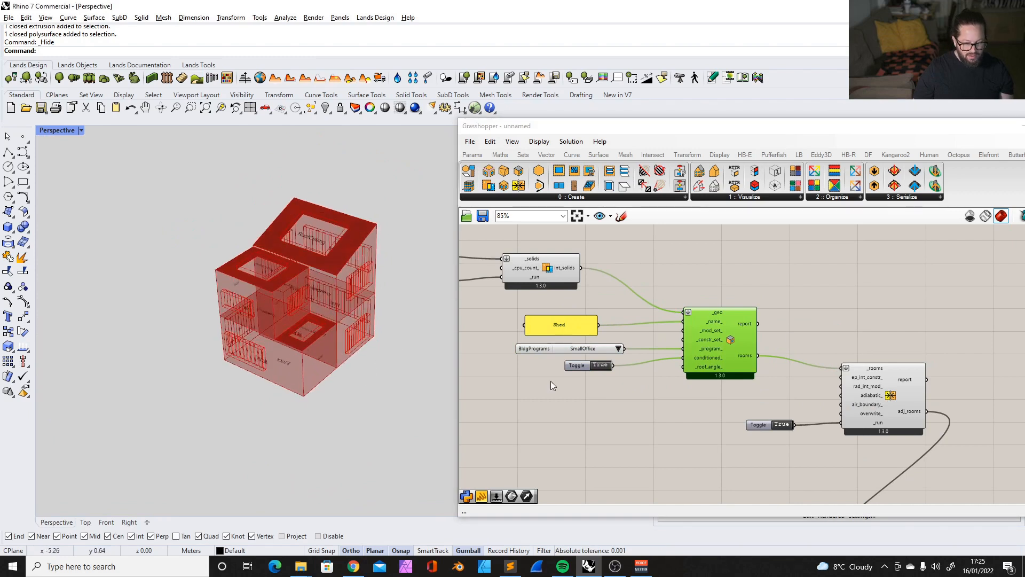
# Move the windows aperture group away from the main_door group on the canvas.
pyautogui.scroll(-6, 712, 278)
pyautogui.moveTo(704, 350); pyautogui.dragTo(637, 338, button='right')
pyautogui.scroll(6, 637, 338)
pyautogui.scroll(-3, 689, 348)
pyautogui.scroll(2, 529, 384)
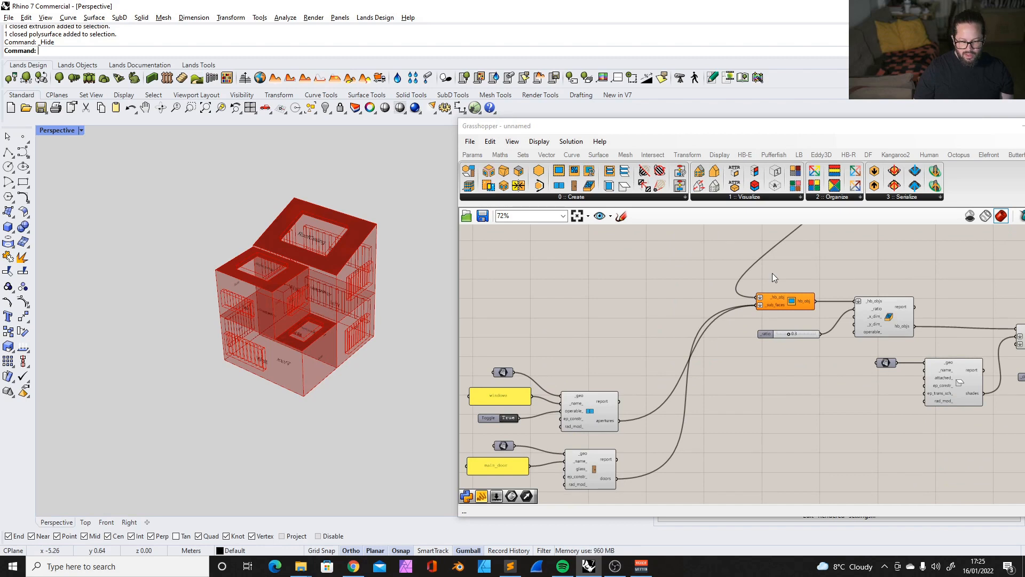
pyautogui.scroll(4, 800, 278)
pyautogui.scroll(-6, 794, 294)
pyautogui.scroll(2, 578, 348)
pyautogui.moveTo(518, 327); pyautogui.dragTo(704, 415)
pyautogui.moveTo(679, 398); pyautogui.dragTo(688, 322)
pyautogui.click(645, 367)
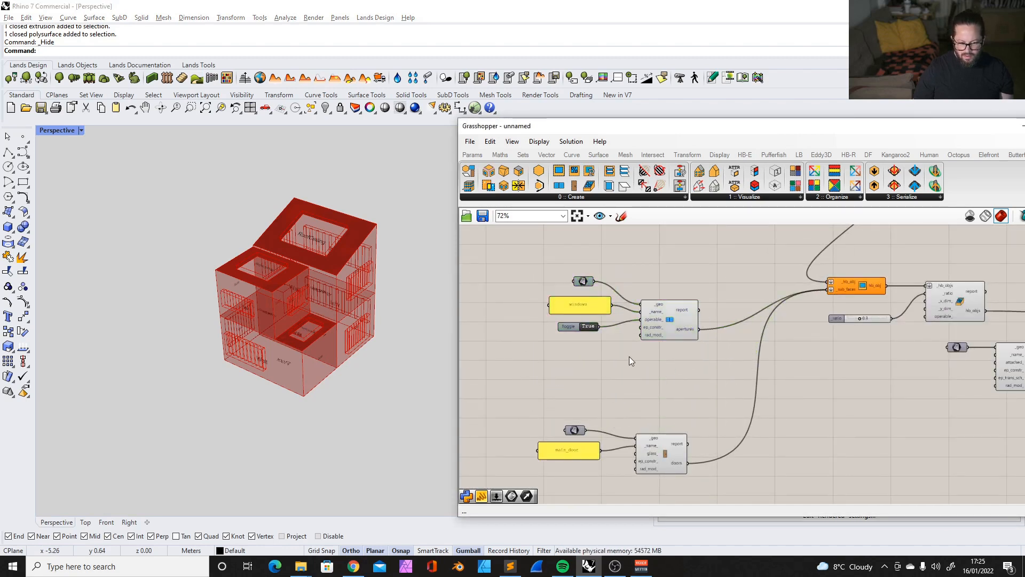
# Turn on the preview of the Surface parameter that feeds the windows aperture component.
pyautogui.scroll(3, 598, 283)
pyautogui.click(576, 292)
pyautogui.rightClick(575, 293)
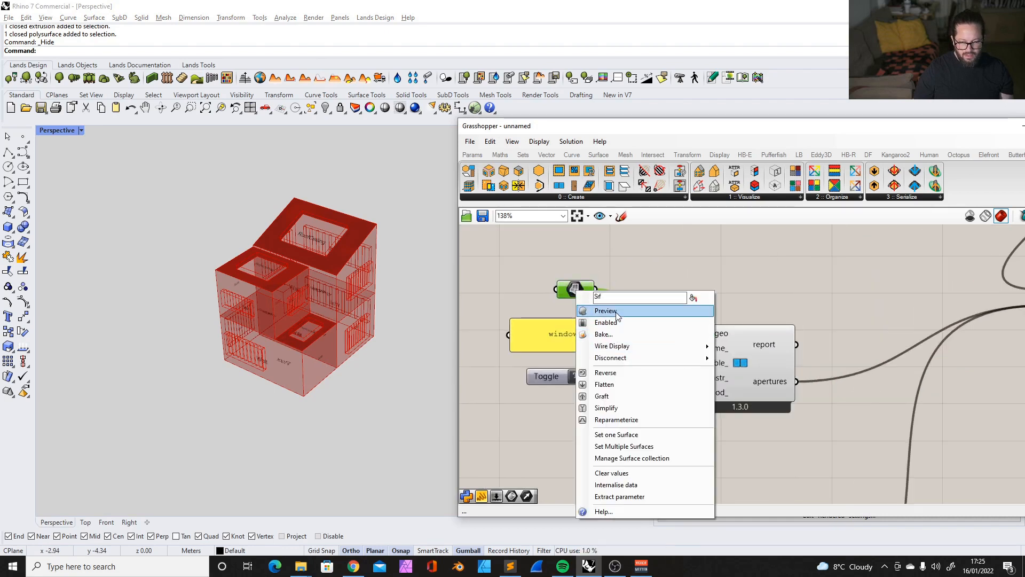
pyautogui.click(614, 311)
# Move the ground-floor window surface onto the side wall of the extended volume.
pyautogui.moveTo(368, 389); pyautogui.dragTo(393, 334, button='right')
pyautogui.scroll(5, 280, 356)
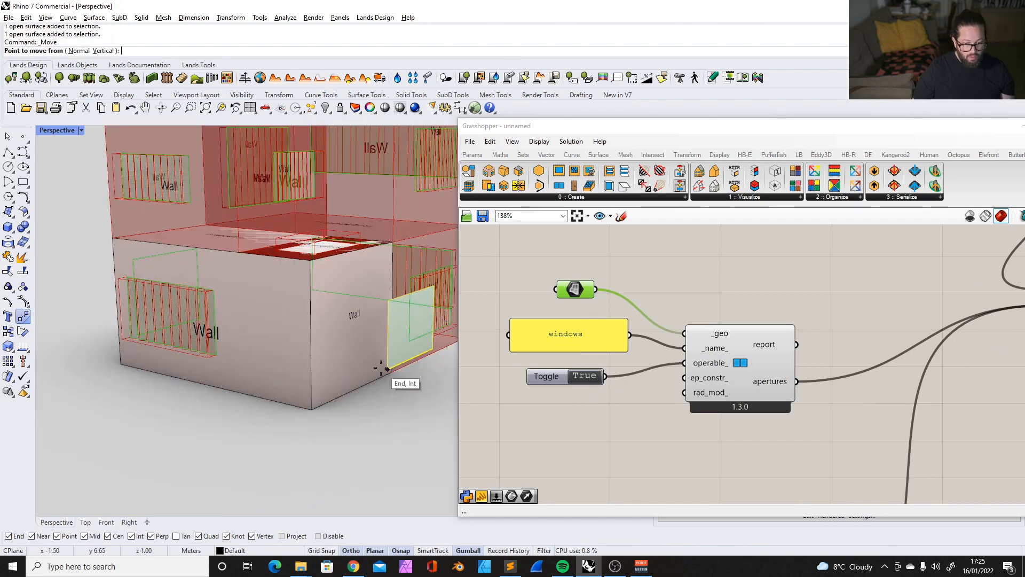
pyautogui.click(387, 369)
pyautogui.click(334, 353)
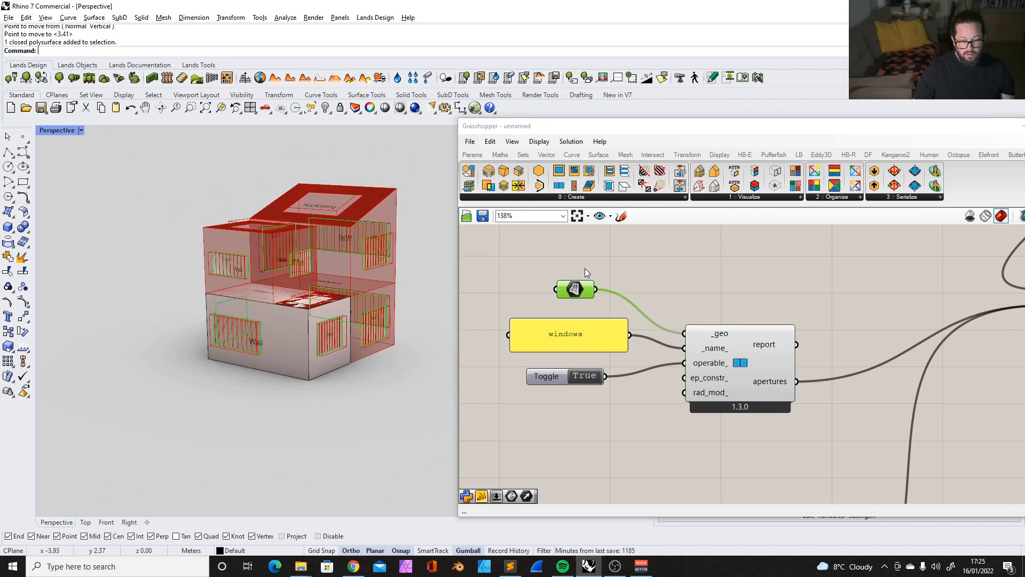
pyautogui.moveTo(299, 342); pyautogui.dragTo(296, 368, button='right')
# Move the door component group closer to the windows group on the canvas.
pyautogui.click(669, 296)
pyautogui.scroll(-3, 566, 324)
pyautogui.scroll(-7, 571, 326)
pyautogui.scroll(5, 661, 336)
pyautogui.scroll(-2, 702, 325)
pyautogui.scroll(2, 595, 335)
pyautogui.scroll(7, 350, 319)
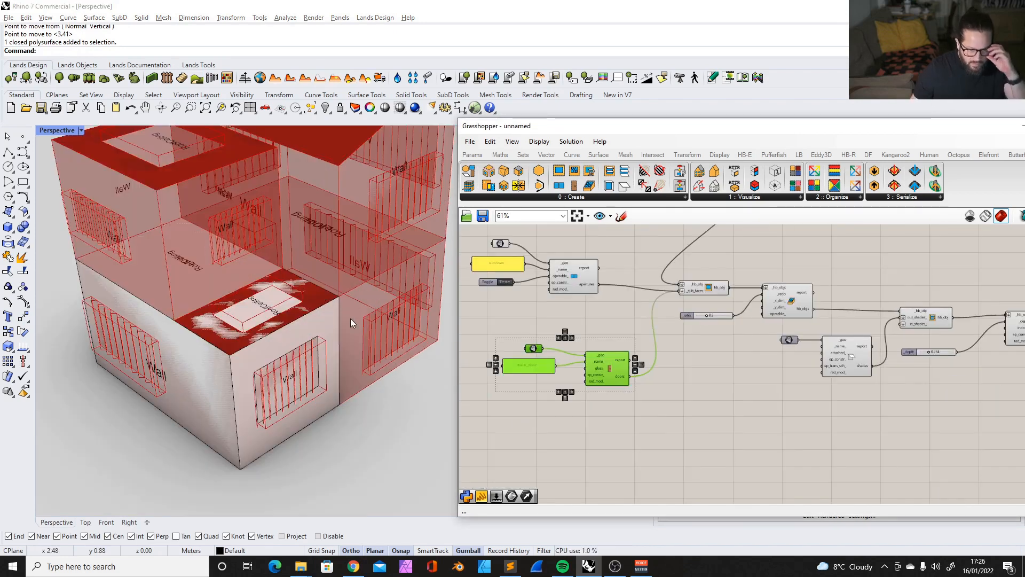
# Examine the exposed roof and skylight of the extended ground-floor volume and its junction with the upper storey.
pyautogui.moveTo(299, 307); pyautogui.dragTo(317, 338, button='right')
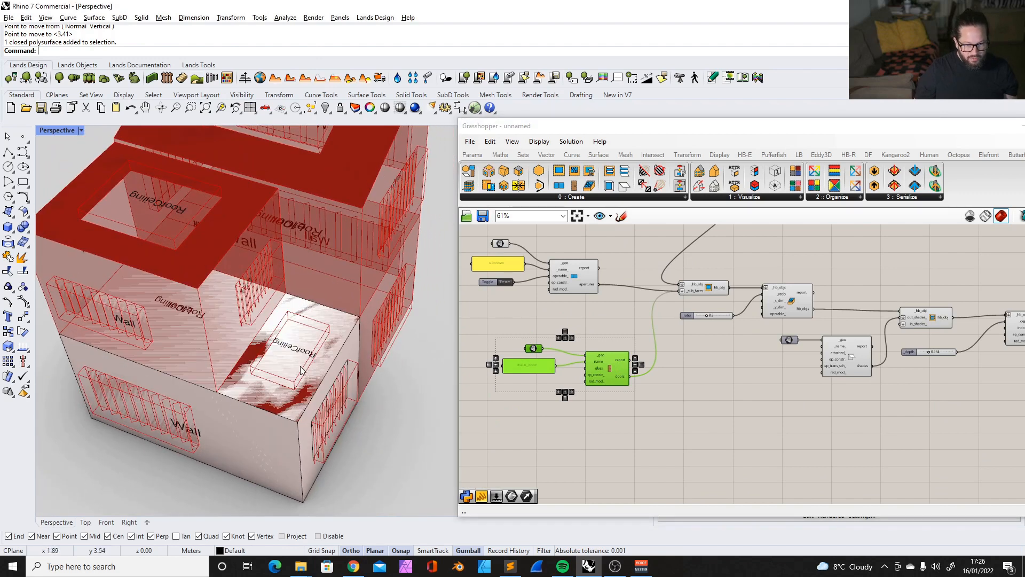
pyautogui.scroll(6, 300, 366)
pyautogui.scroll(-8, 301, 366)
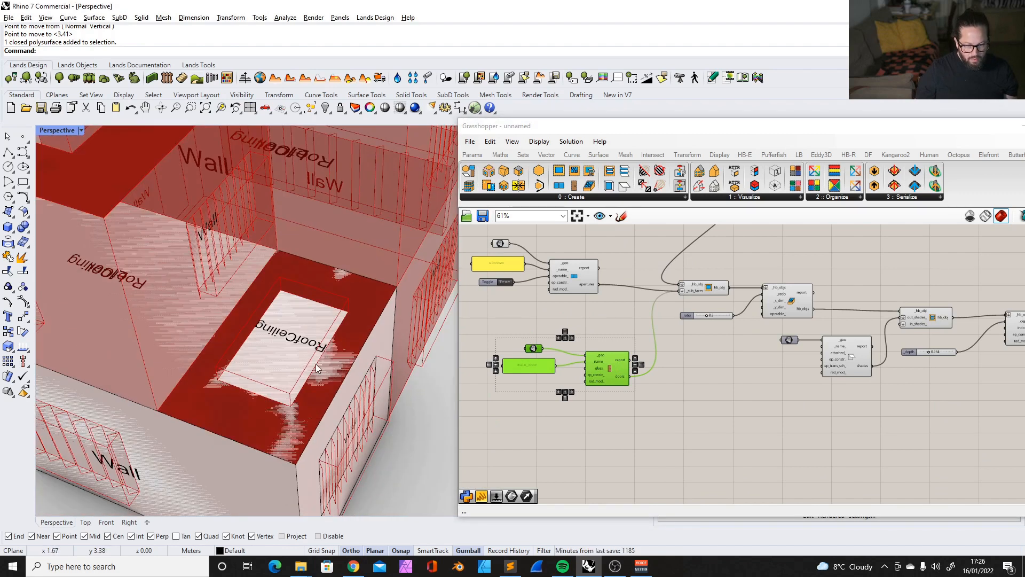
pyautogui.scroll(-3, 303, 357)
pyautogui.scroll(5, 216, 248)
pyautogui.scroll(-4, 288, 277)
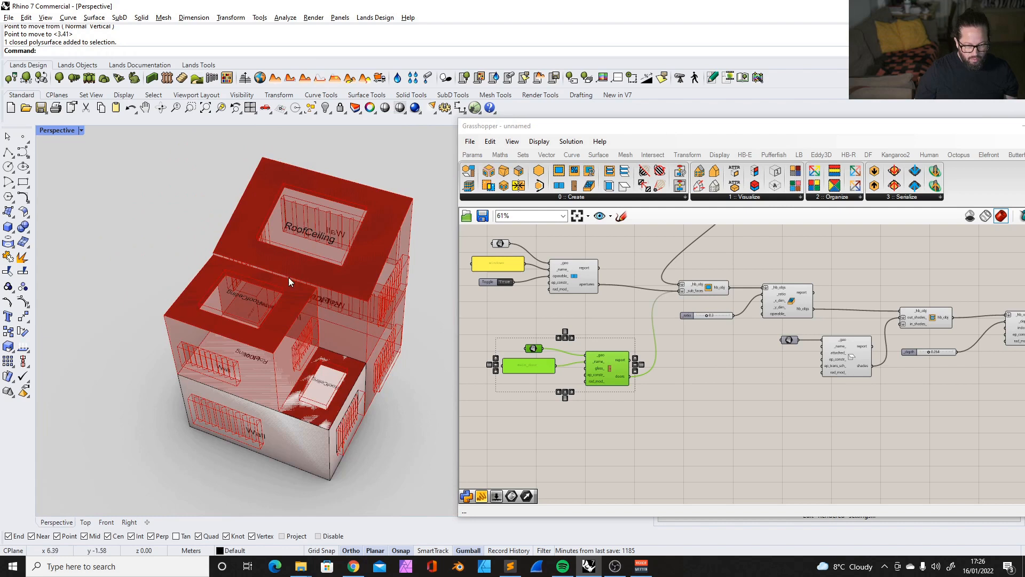
pyautogui.scroll(-5, 283, 264)
pyautogui.moveTo(319, 315); pyautogui.dragTo(291, 300, button='right')
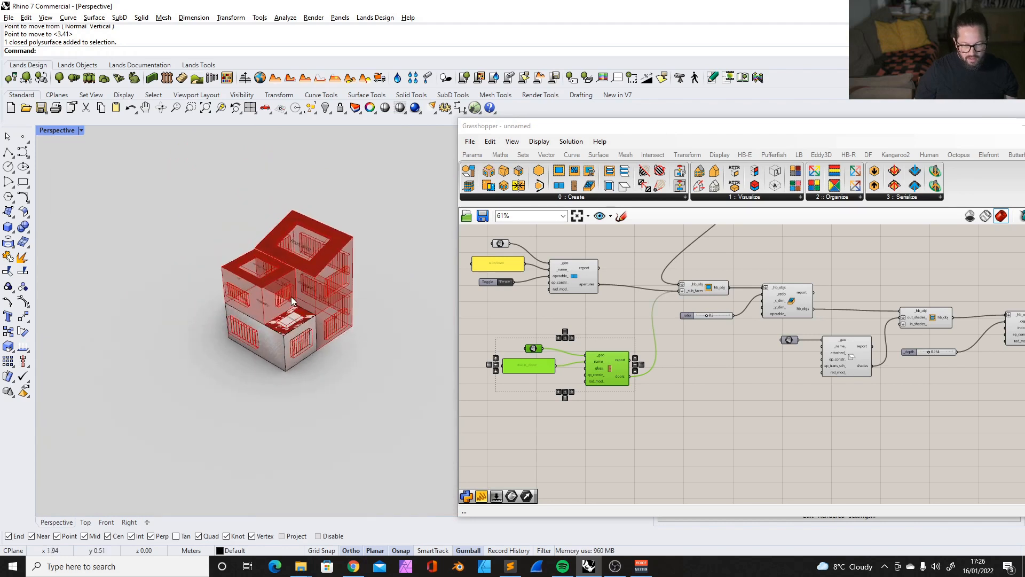
# Review the component chain from the shades and skylights back through the adjacency, room and solid-intersection components.
pyautogui.click(690, 384)
pyautogui.scroll(-4, 690, 384)
pyautogui.scroll(4, 814, 328)
pyautogui.scroll(-1, 747, 331)
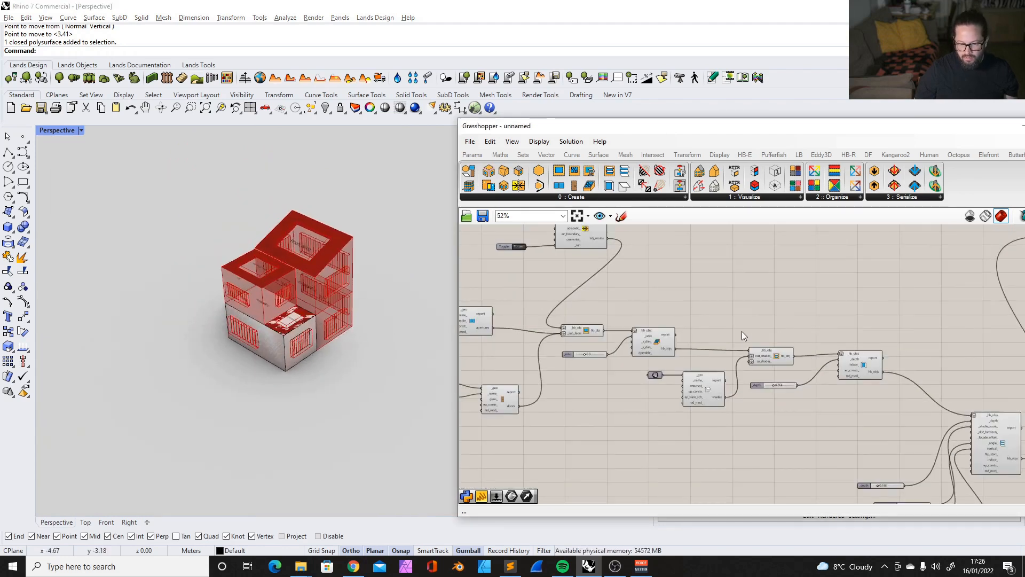
pyautogui.scroll(2, 650, 332)
pyautogui.scroll(3, 331, 240)
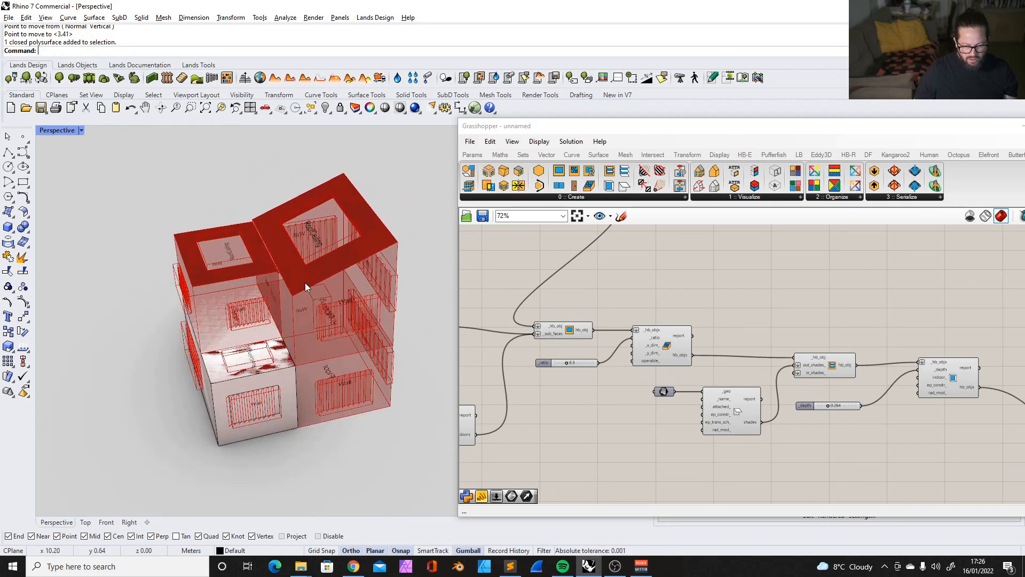
pyautogui.moveTo(306, 284); pyautogui.dragTo(369, 279, button='right')
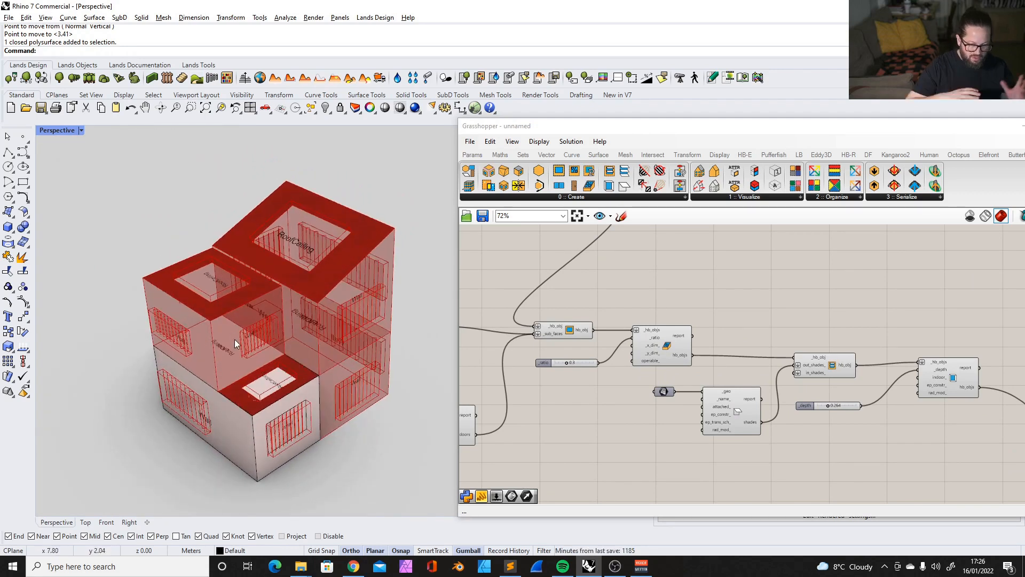
pyautogui.scroll(-4, 678, 401)
pyautogui.scroll(3, 640, 341)
pyautogui.click(663, 337)
pyautogui.scroll(4, 563, 328)
pyautogui.click(567, 401)
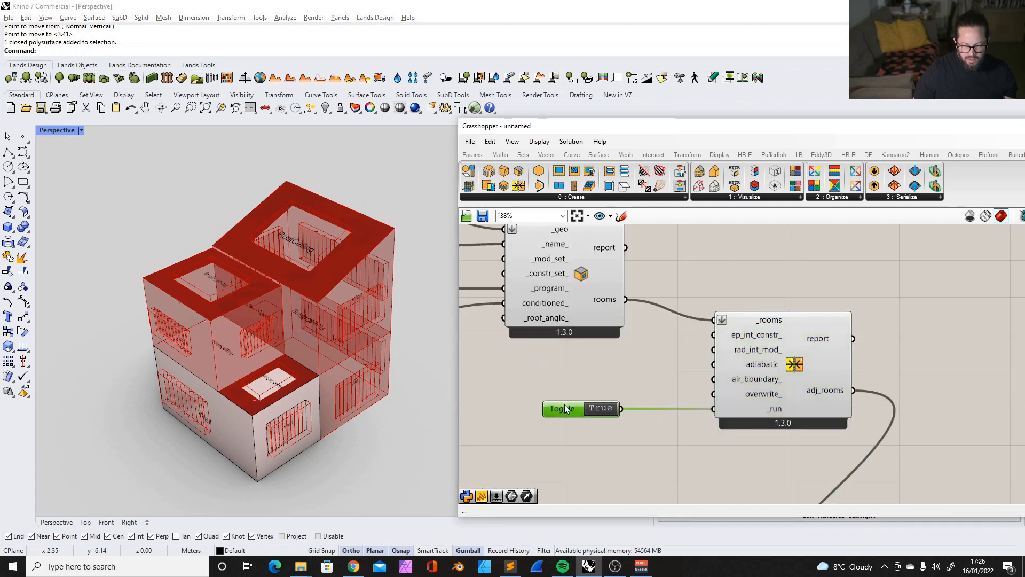
pyautogui.scroll(-5, 640, 369)
pyautogui.scroll(3, 540, 346)
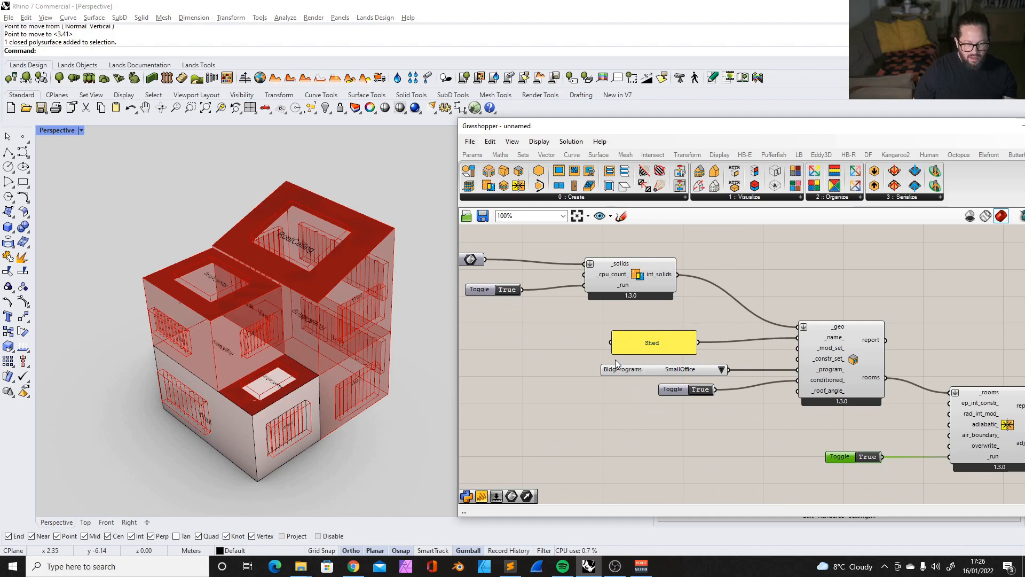
# Highlight the source solids parameter and the solid-intersection component to preview the intersected volumes on the building.
pyautogui.moveTo(294, 384); pyautogui.dragTo(330, 372, button='right')
pyautogui.scroll(-3, 331, 372)
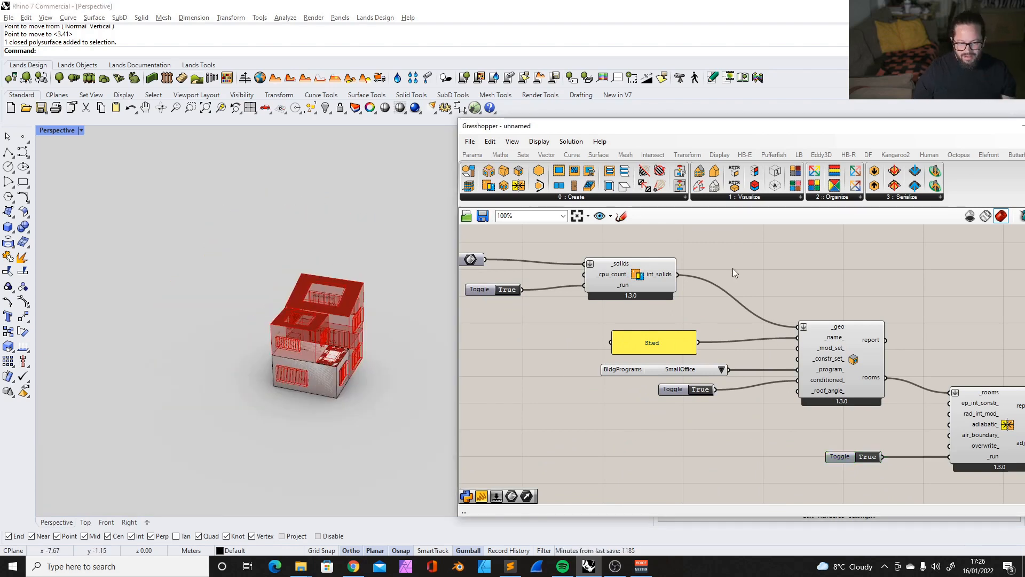
pyautogui.scroll(-2, 667, 257)
pyautogui.scroll(4, 614, 267)
pyautogui.moveTo(541, 278); pyautogui.dragTo(579, 284)
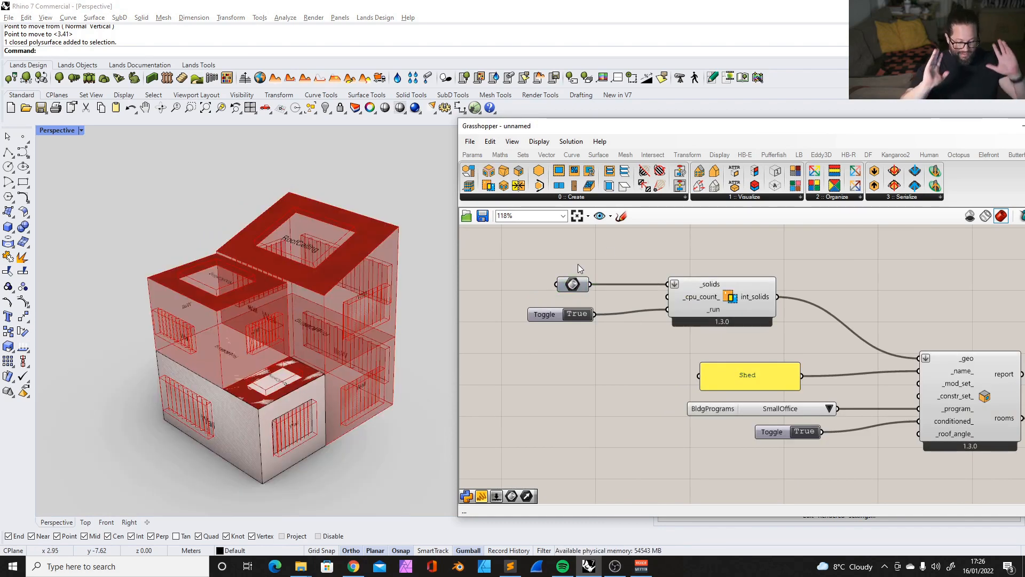
pyautogui.click(575, 284)
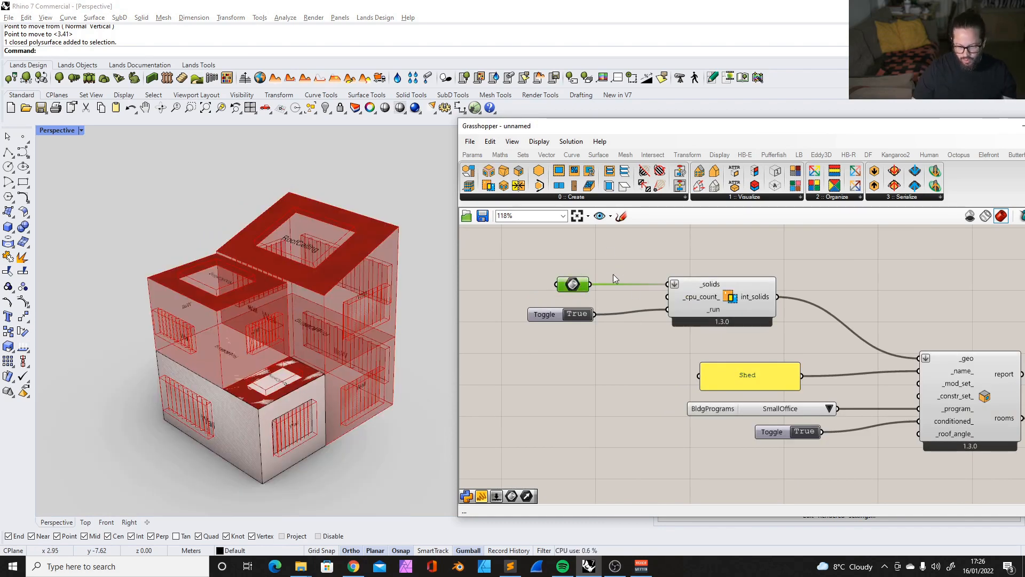
pyautogui.click(733, 297)
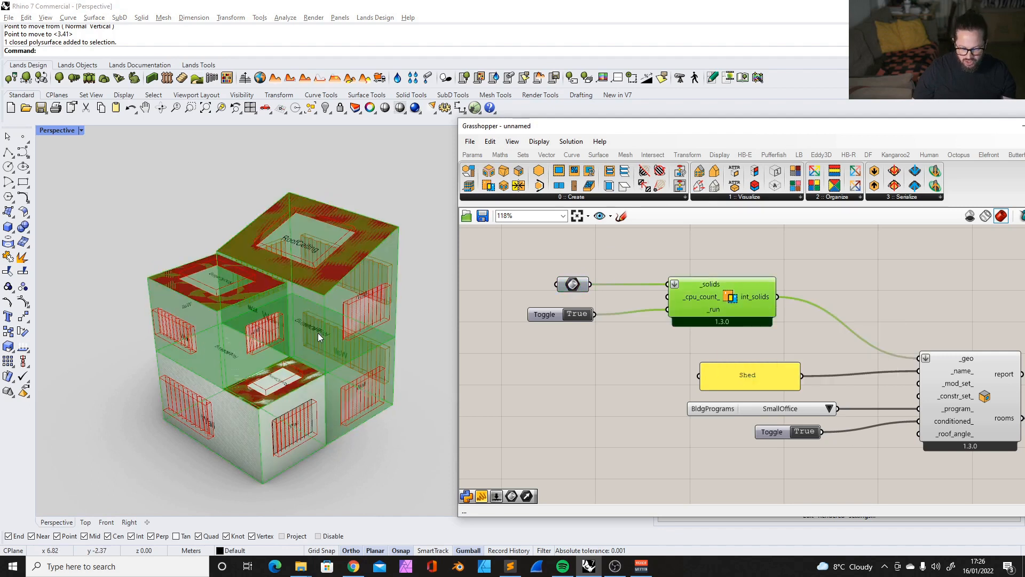
# Examine the intersected solids in the perspective view, especially where the lower and higher volumes share wall and roof faces.
pyautogui.scroll(5, 319, 334)
pyautogui.scroll(-2, 395, 309)
pyautogui.scroll(-4, 372, 277)
pyautogui.scroll(5, 276, 319)
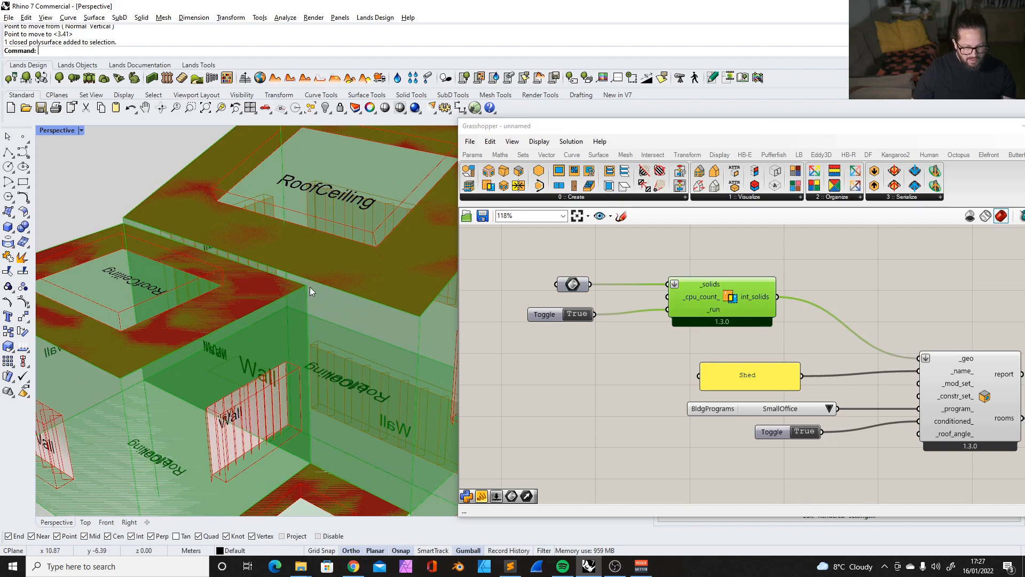
pyautogui.scroll(-2, 299, 315)
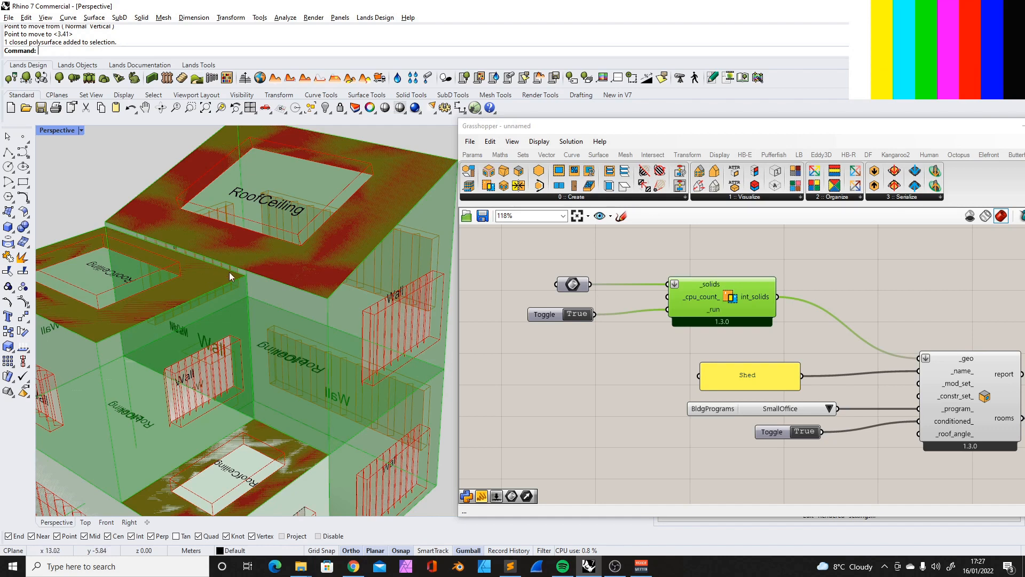
pyautogui.scroll(-5, 274, 416)
pyautogui.scroll(3, 260, 405)
pyautogui.scroll(-7, 277, 443)
pyautogui.scroll(6, 280, 446)
pyautogui.moveTo(279, 443); pyautogui.dragTo(213, 386, button='right')
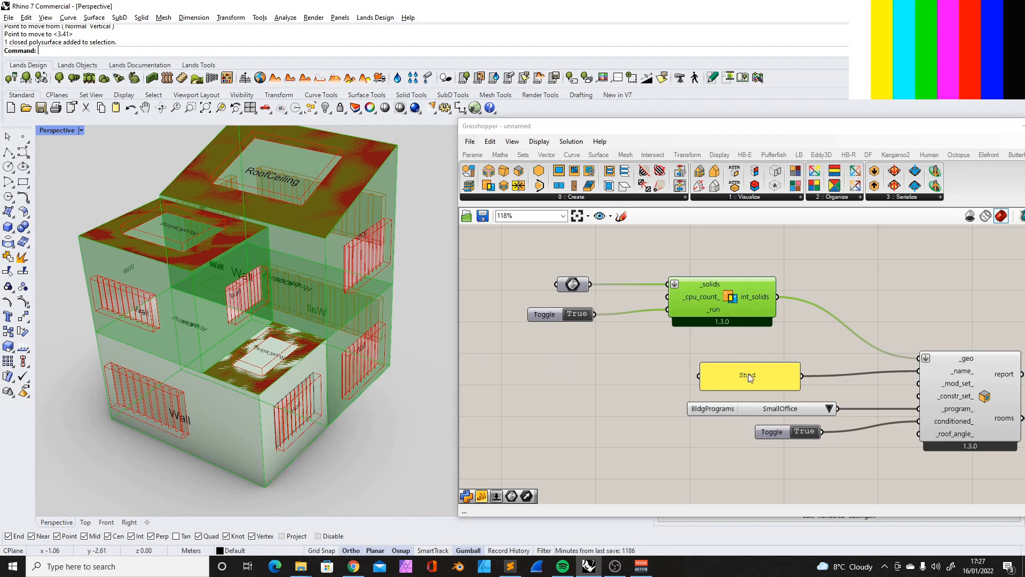
pyautogui.moveTo(242, 297); pyautogui.dragTo(262, 272, button='right')
pyautogui.scroll(-3, 281, 316)
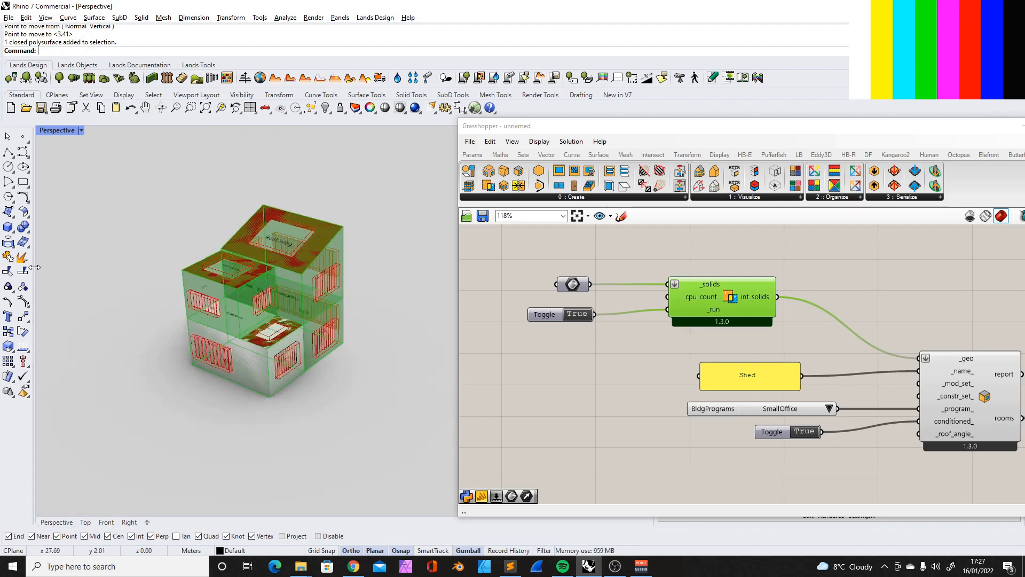
# Draw a demonstration box on the ground beside the building.
pyautogui.click(8, 226)
pyautogui.click(326, 428)
pyautogui.click(353, 496)
pyautogui.click(360, 404)
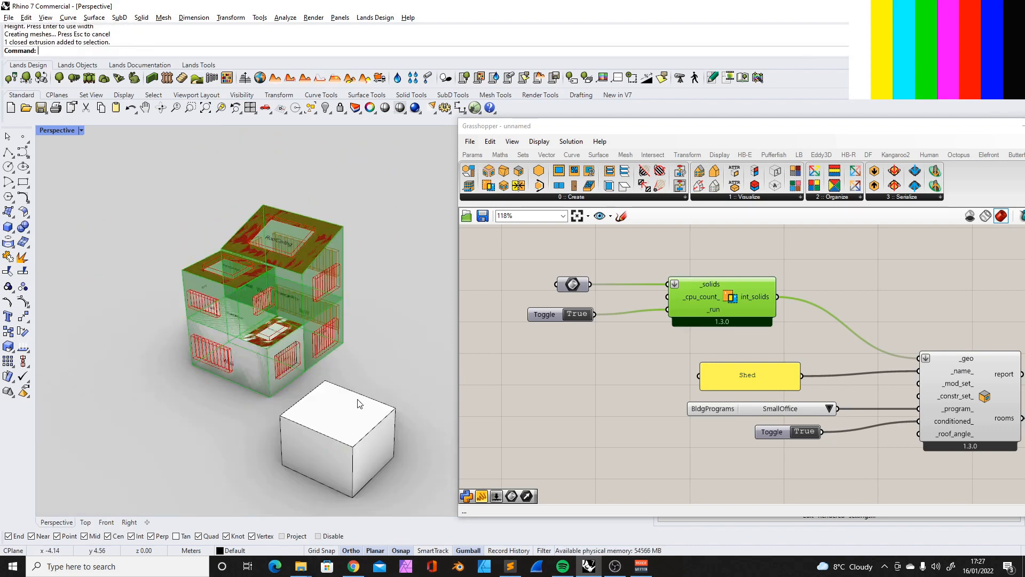
# Split the demonstration box's top face with SplitFace along a line running between two opposite edges.
pyautogui.write('Split')
pyautogui.press('Down')
pyautogui.press('Down')
pyautogui.press('Down')
pyautogui.press('Down')
pyautogui.press('Return')
pyautogui.scroll(7, 349, 416)
pyautogui.scroll(-6, 348, 420)
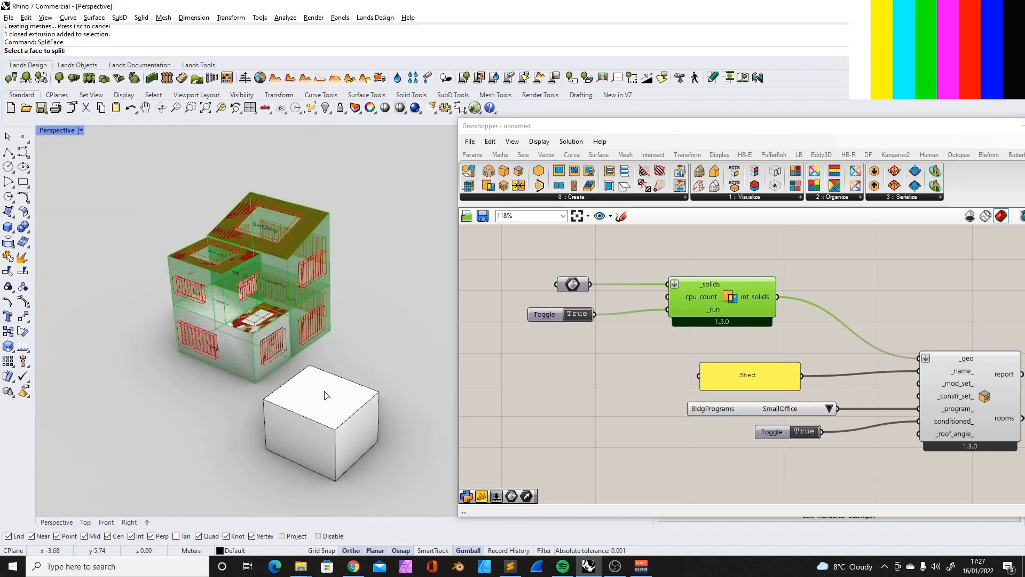
pyautogui.click(324, 394)
pyautogui.press('Return')
pyautogui.scroll(4, 304, 428)
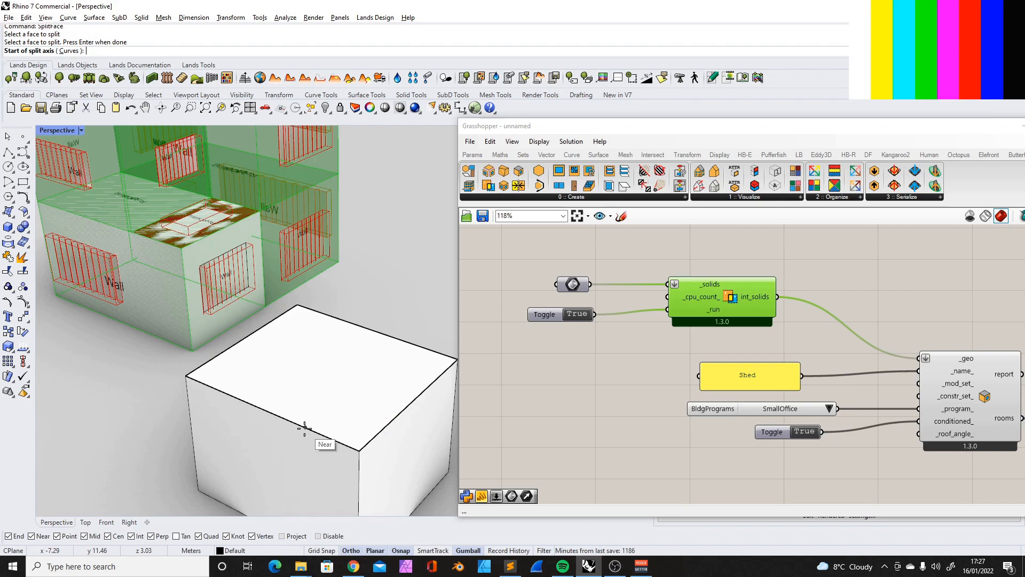
pyautogui.click(305, 427)
pyautogui.click(375, 371)
pyautogui.click(375, 371)
pyautogui.press('Escape')
# Inspect the demonstration box with its divided top face and delete it.
pyautogui.scroll(-6, 377, 363)
pyautogui.click(379, 364)
pyautogui.moveTo(378, 365); pyautogui.dragTo(386, 393, button='right')
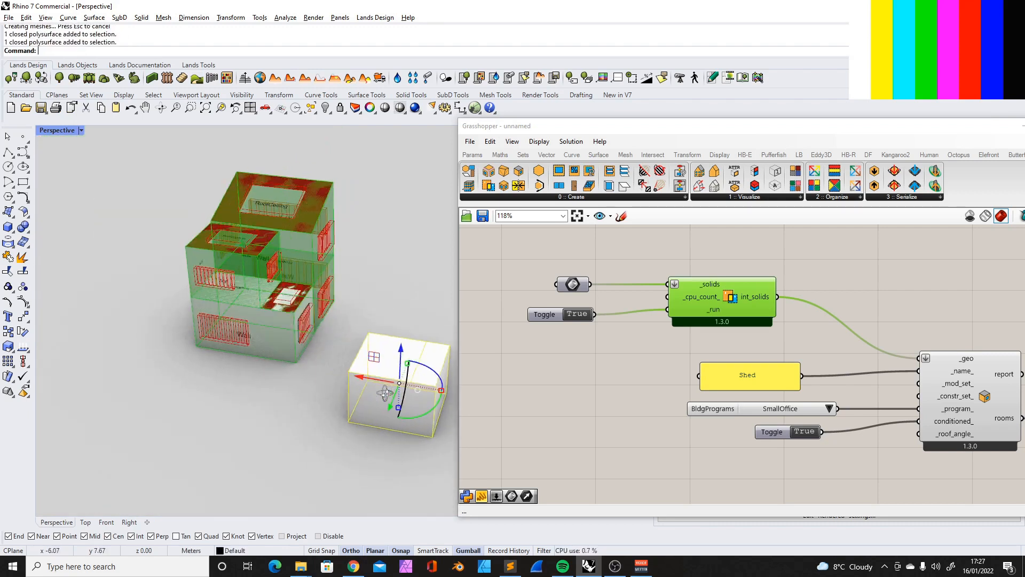
pyautogui.scroll(4, 398, 333)
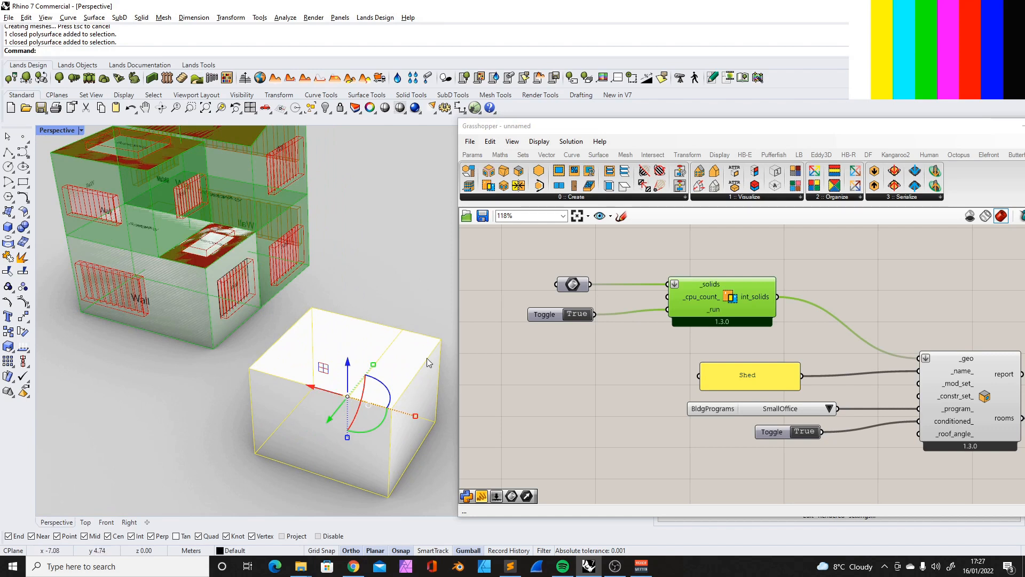
pyautogui.scroll(-5, 332, 345)
pyautogui.scroll(4, 355, 348)
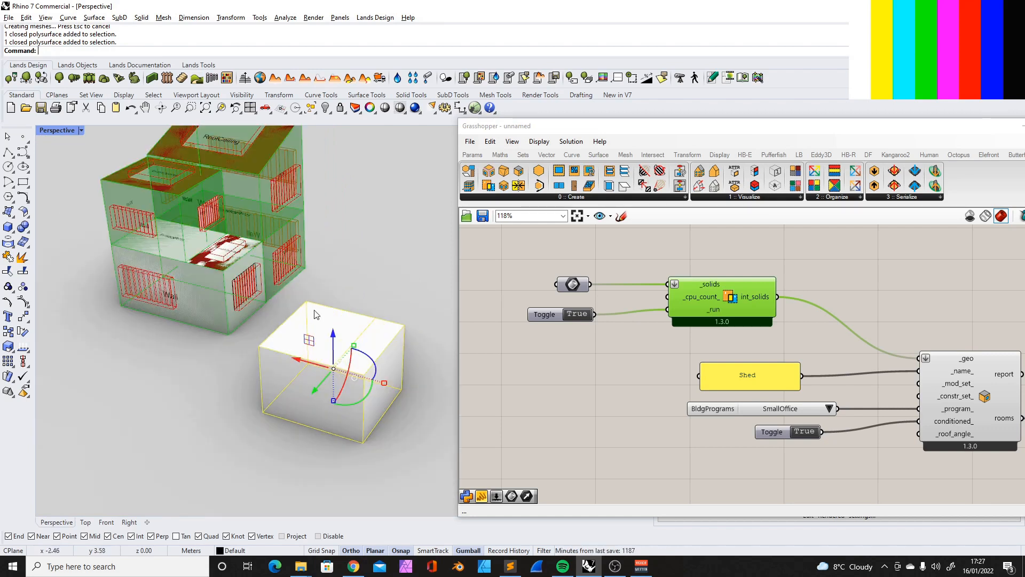
pyautogui.press('Delete')
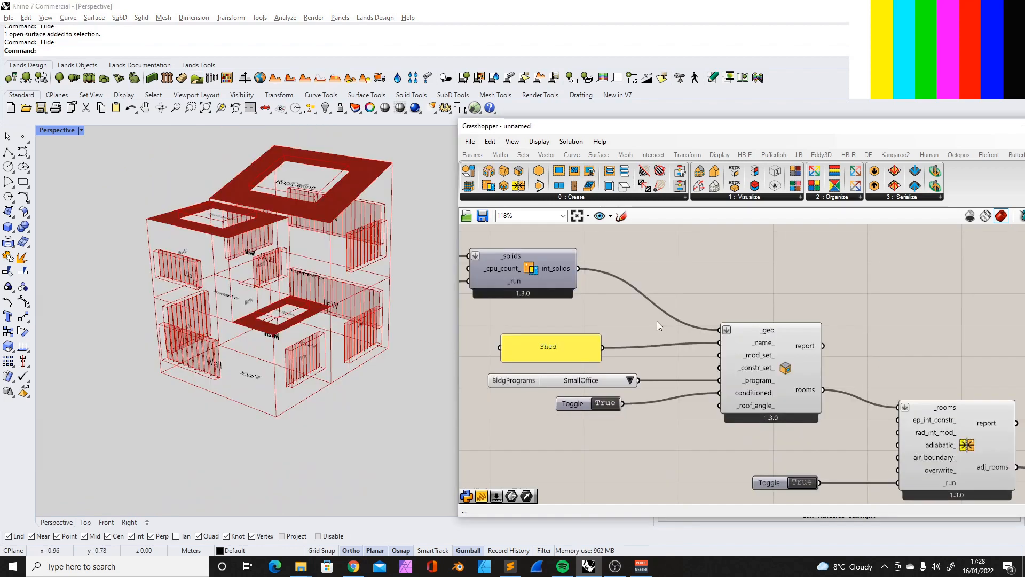
# Review the Shed name panel and the room component fed by the intersected solids.
pyautogui.scroll(2, 656, 322)
pyautogui.click(595, 321)
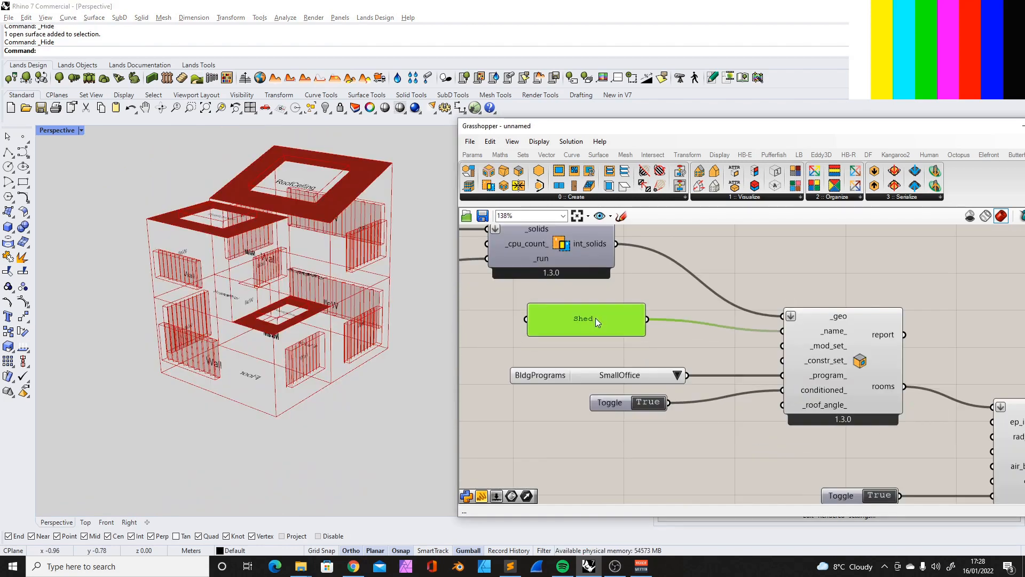
pyautogui.scroll(-3, 781, 325)
pyautogui.scroll(2, 849, 325)
pyautogui.click(819, 328)
pyautogui.scroll(-5, 714, 310)
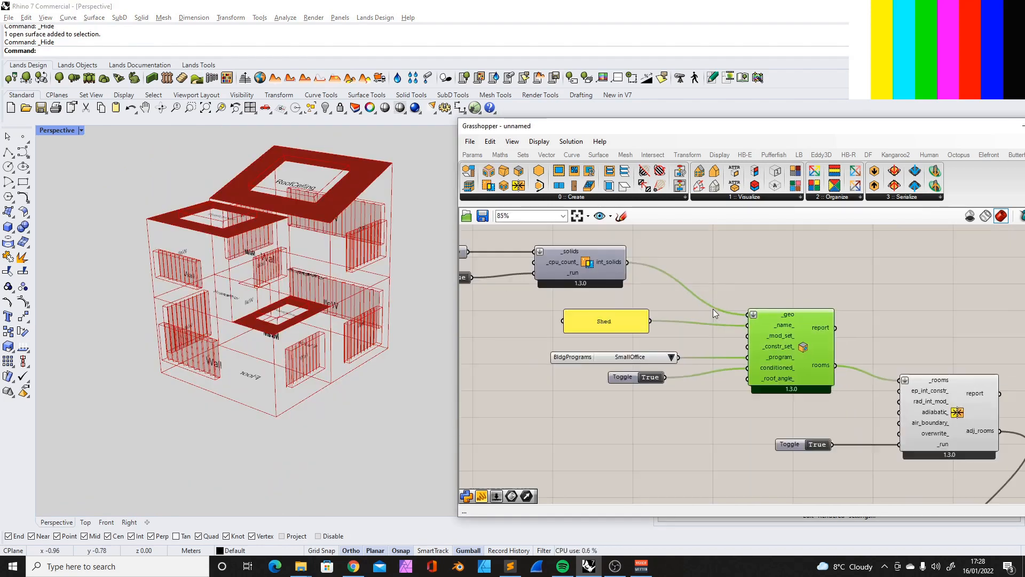
pyautogui.scroll(3, 797, 335)
pyautogui.scroll(1, 797, 335)
pyautogui.scroll(-2, 867, 364)
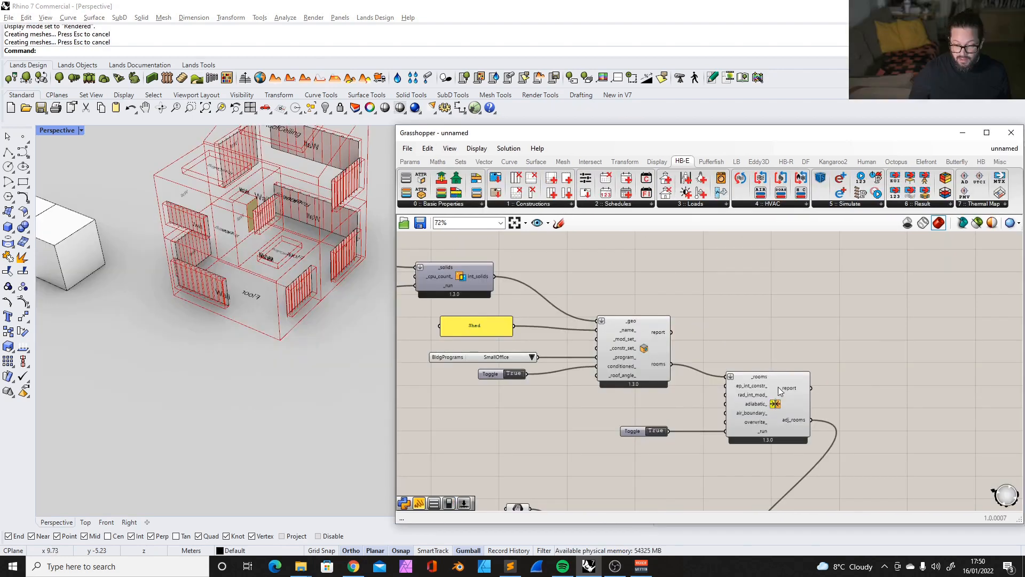
# Inspect the adjacency-solving component, its rooms input and its place in the component chain.
pyautogui.scroll(3, 777, 387)
pyautogui.click(745, 367)
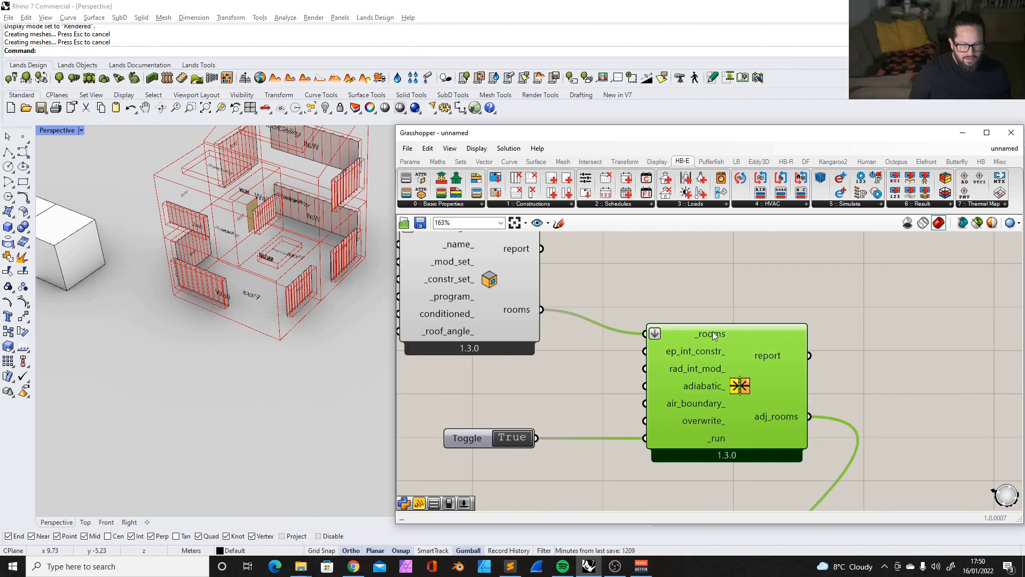
pyautogui.scroll(-2, 673, 330)
pyautogui.scroll(-3, 641, 321)
pyautogui.scroll(3, 631, 345)
pyautogui.moveTo(661, 327)
pyautogui.scroll(-3, 636, 361)
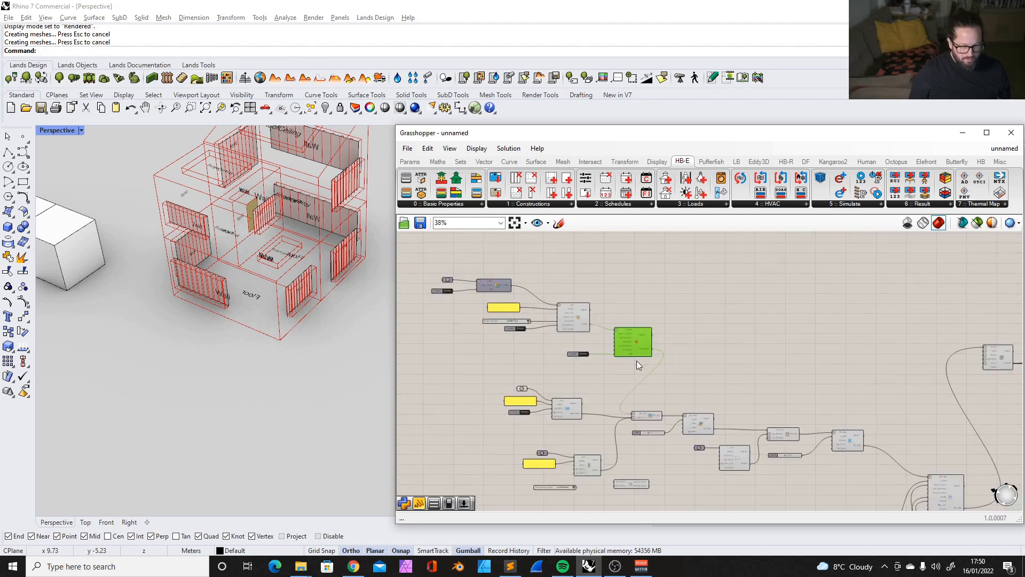
# Highlight the windows component group to review its geometry, name and operable inputs and its surfaces in the model.
pyautogui.scroll(2, 639, 374)
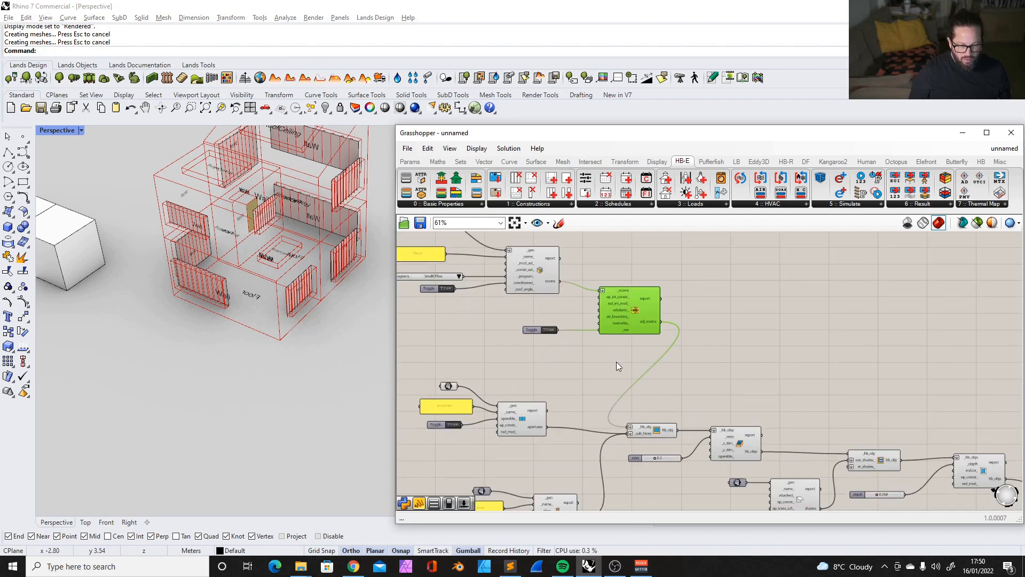
pyautogui.scroll(-4, 543, 358)
pyautogui.scroll(5, 518, 395)
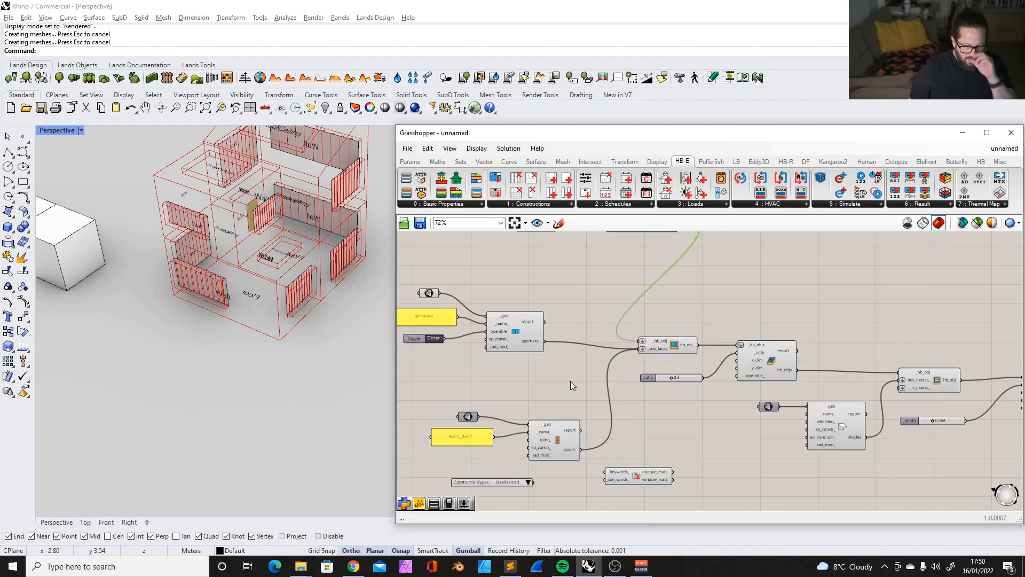
pyautogui.scroll(-2, 639, 385)
pyautogui.scroll(2, 476, 332)
pyautogui.moveTo(474, 310); pyautogui.dragTo(658, 391)
pyautogui.scroll(2, 618, 350)
pyautogui.scroll(-3, 617, 345)
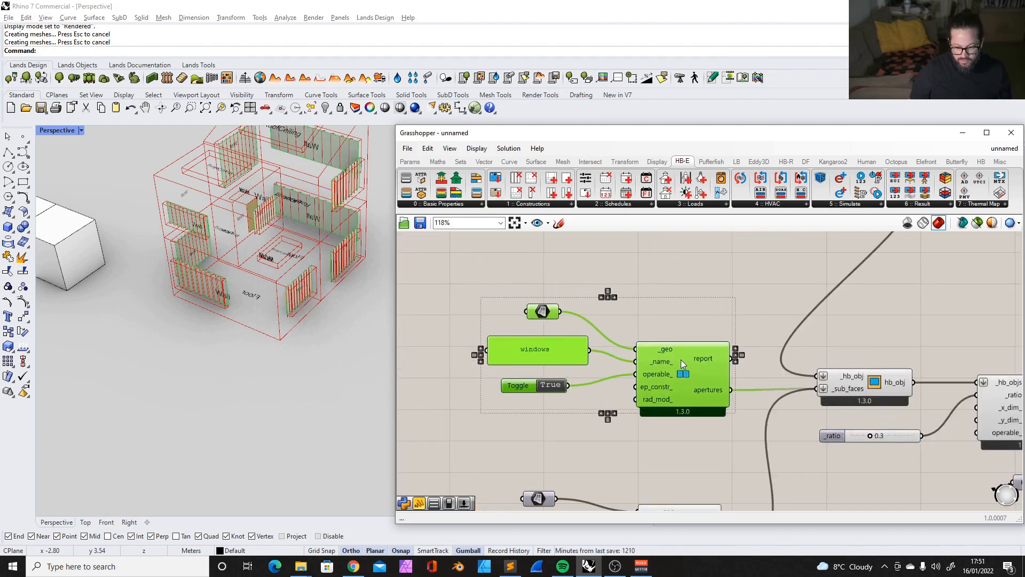
# Move the main door component group closer to the windows group.
pyautogui.click(752, 447)
pyautogui.moveTo(536, 360); pyautogui.dragTo(658, 451)
pyautogui.moveTo(676, 393); pyautogui.dragTo(675, 354)
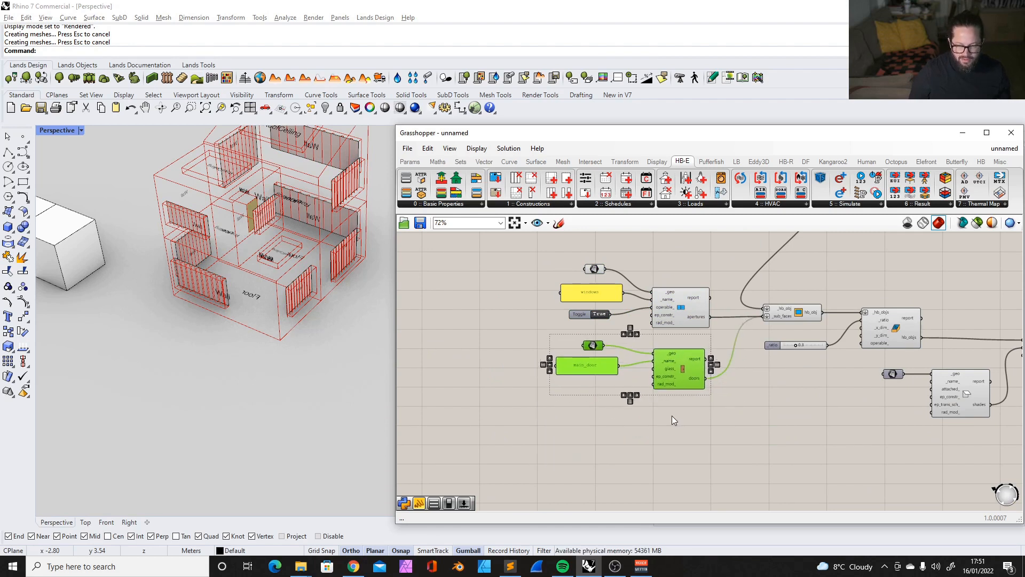
# Inspect the skylight-by-ratio component and bring up the core Honeybee component set.
pyautogui.scroll(-4, 668, 402)
pyautogui.scroll(5, 744, 377)
pyautogui.click(659, 386)
pyautogui.click(755, 382)
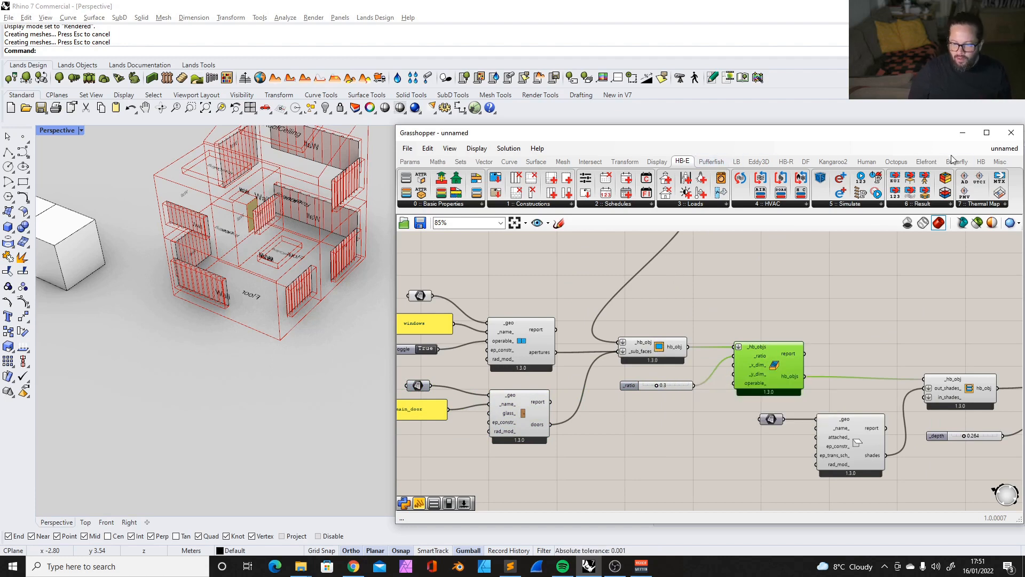
pyautogui.click(981, 162)
# Move the custom shade geometry and its Shade component slightly farther from the skylight component.
pyautogui.scroll(-3, 765, 310)
pyautogui.scroll(3, 817, 312)
pyautogui.scroll(-3, 617, 271)
pyautogui.scroll(3, 588, 326)
pyautogui.moveTo(578, 330); pyautogui.dragTo(734, 430)
pyautogui.moveTo(691, 352); pyautogui.dragTo(677, 378)
# Inspect the outdoor shades input of the Add Shade component and shift the Grasshopper window slightly.
pyautogui.scroll(-3, 680, 318)
pyautogui.scroll(2, 792, 329)
pyautogui.scroll(1, 792, 329)
pyautogui.click(704, 309)
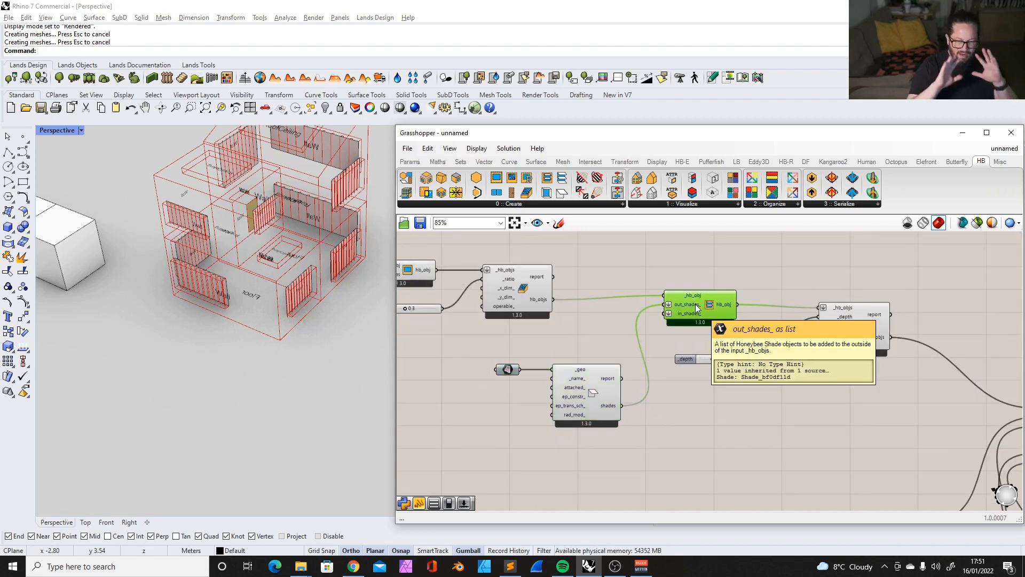
pyautogui.moveTo(732, 133); pyautogui.dragTo(703, 127)
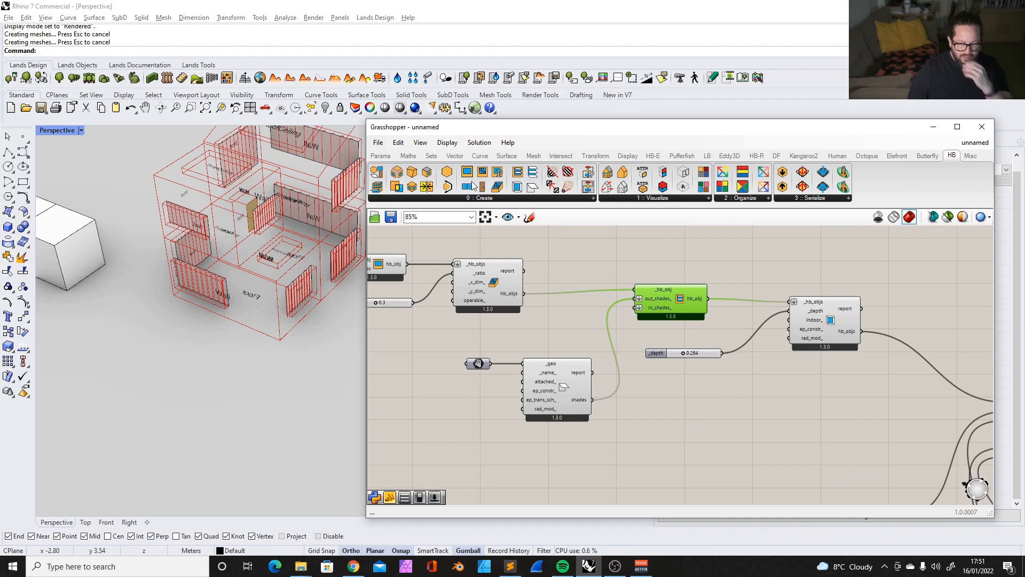
# Reposition the border shade component with its depth slider, and bring the Add Shade component closer to them.
pyautogui.scroll(-6, 647, 319)
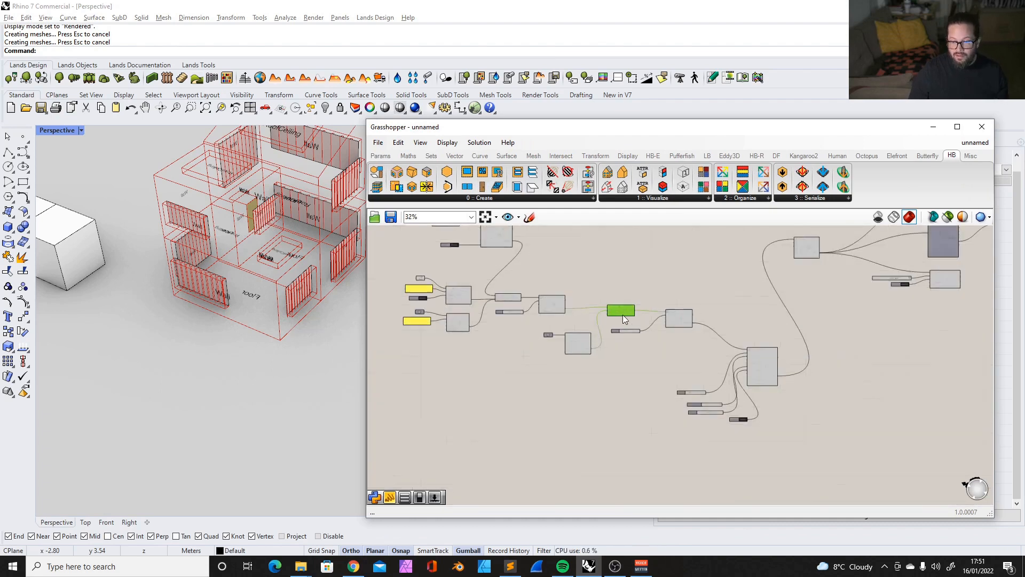
pyautogui.scroll(6, 704, 328)
pyautogui.click(720, 310)
pyautogui.keyDown('shift'); pyautogui.click(605, 344); pyautogui.keyUp('shift')
pyautogui.moveTo(716, 300); pyautogui.dragTo(735, 300)
pyautogui.moveTo(610, 290); pyautogui.dragTo(643, 288)
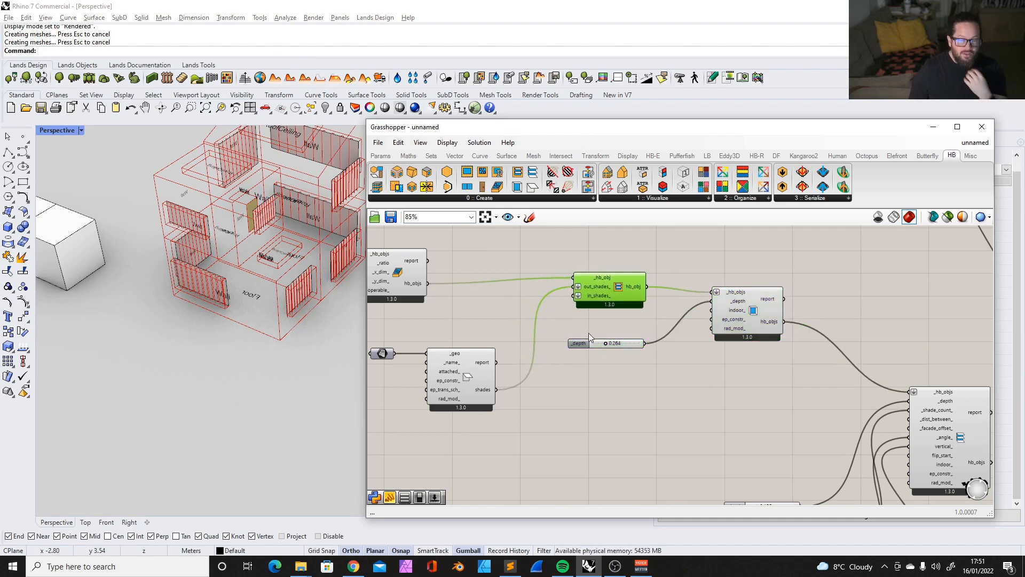
# Bring up the Honeybee Energy component set and move the louver shade group closer to the border shade component.
pyautogui.scroll(2, 632, 316)
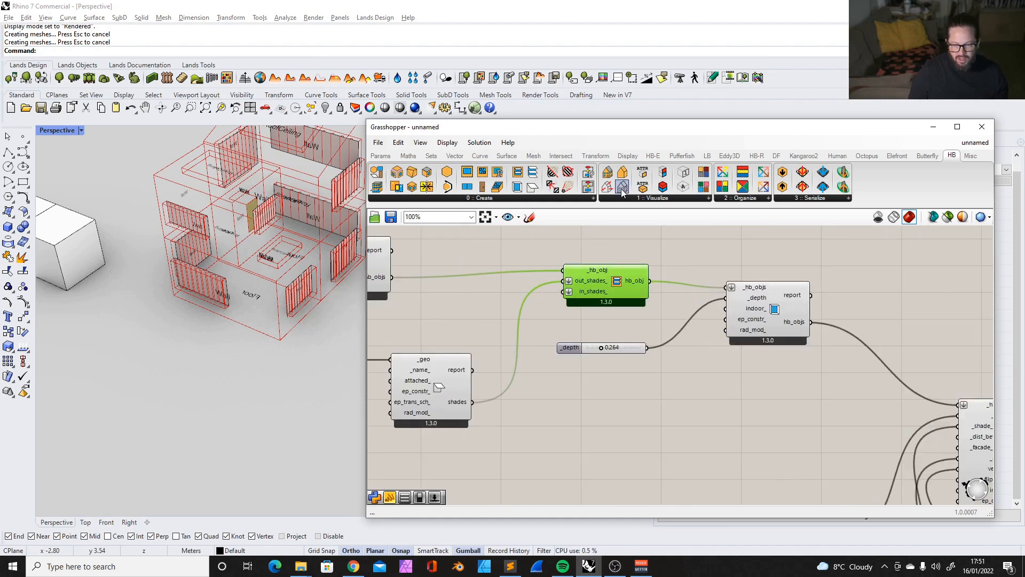
pyautogui.click(653, 156)
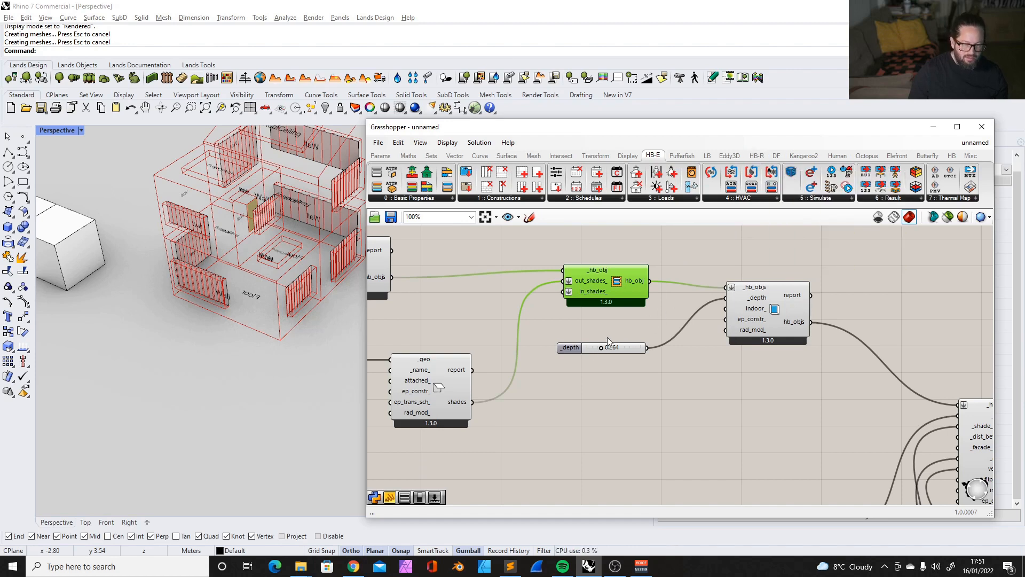
pyautogui.scroll(-2, 598, 335)
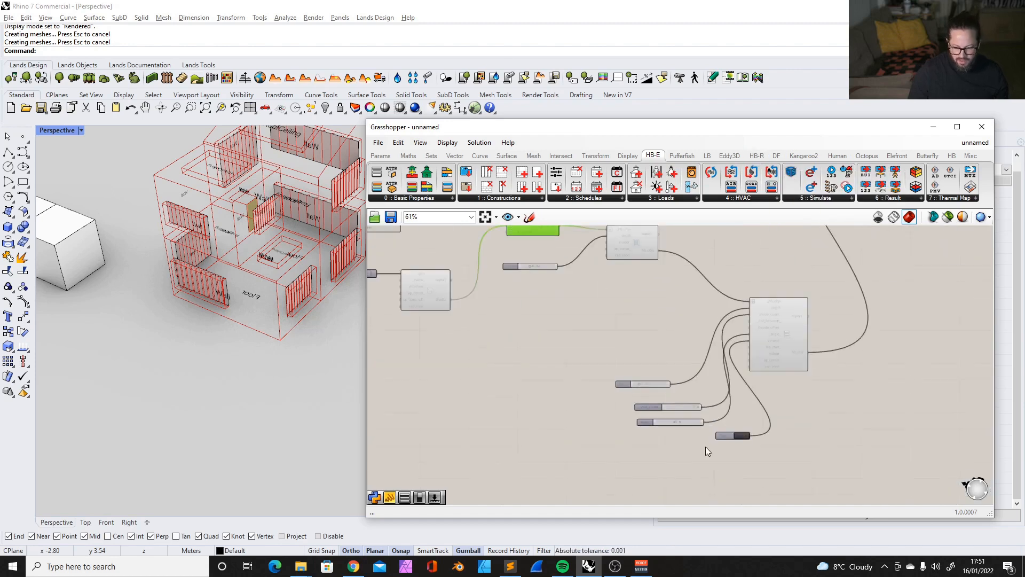
pyautogui.moveTo(706, 447); pyautogui.dragTo(593, 341, button='right')
pyautogui.moveTo(578, 340); pyautogui.dragTo(795, 490)
pyautogui.moveTo(736, 437); pyautogui.dragTo(663, 364)
# Review the component chain from the louver shades back to the skylight-by-ratio component.
pyautogui.scroll(-2, 720, 427)
pyautogui.scroll(3, 570, 252)
pyautogui.moveTo(569, 252); pyautogui.dragTo(627, 286, button='right')
pyautogui.scroll(-3, 627, 286)
pyautogui.scroll(2, 494, 286)
pyautogui.scroll(-2, 620, 309)
pyautogui.scroll(2, 540, 300)
pyautogui.scroll(2, 611, 303)
pyautogui.click(568, 282)
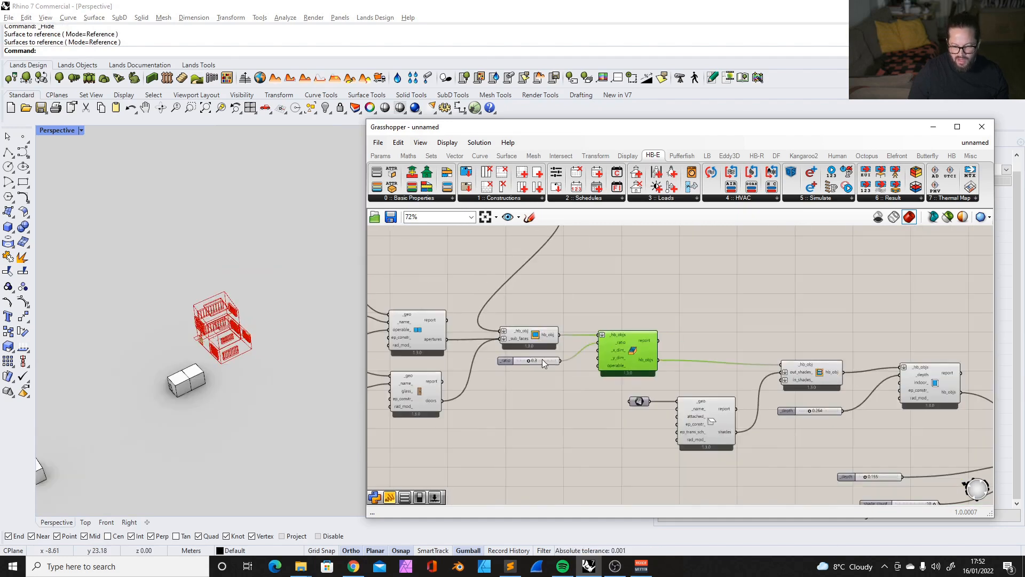
# Highlight the custom shade geometry and its Shade component, and check the area beside the door surface in the model.
pyautogui.scroll(3, 543, 359)
pyautogui.moveTo(503, 349); pyautogui.dragTo(674, 444)
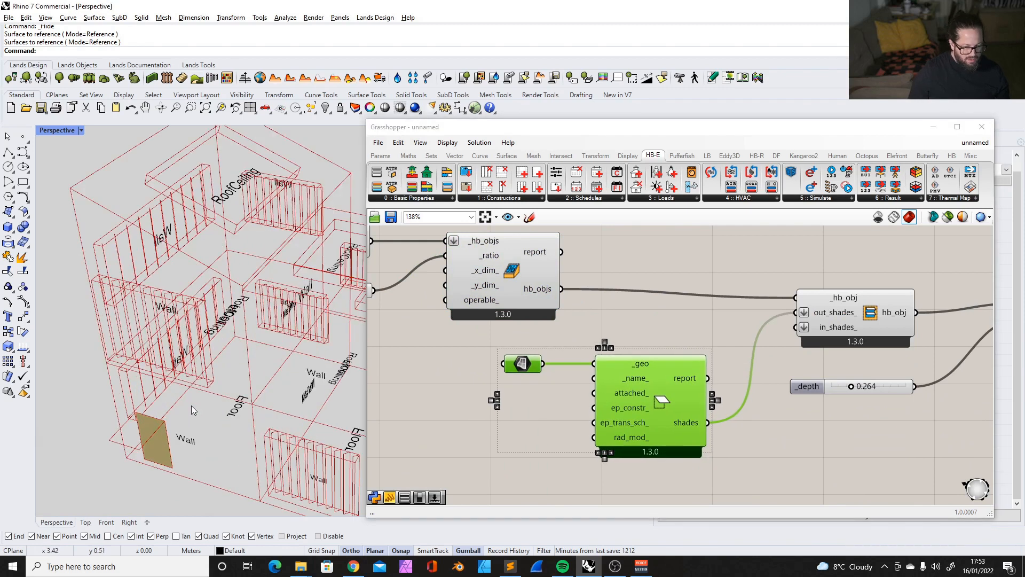
pyautogui.click(123, 417)
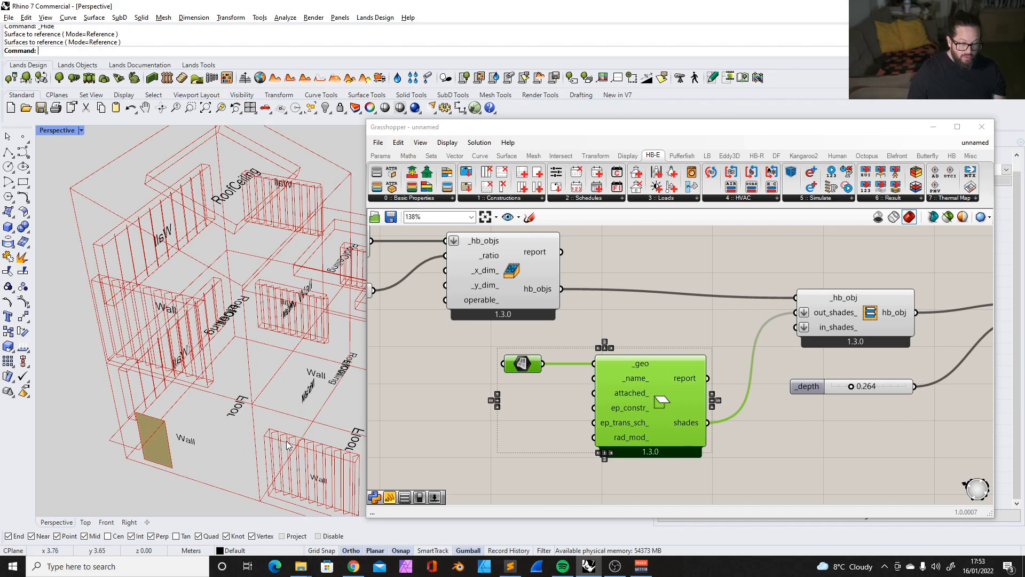
# Move the custom shade geometry container and its Shade component slightly lower, keeping both together, and orbit around the shaded facades.
pyautogui.scroll(-5, 197, 408)
pyautogui.scroll(5, 197, 408)
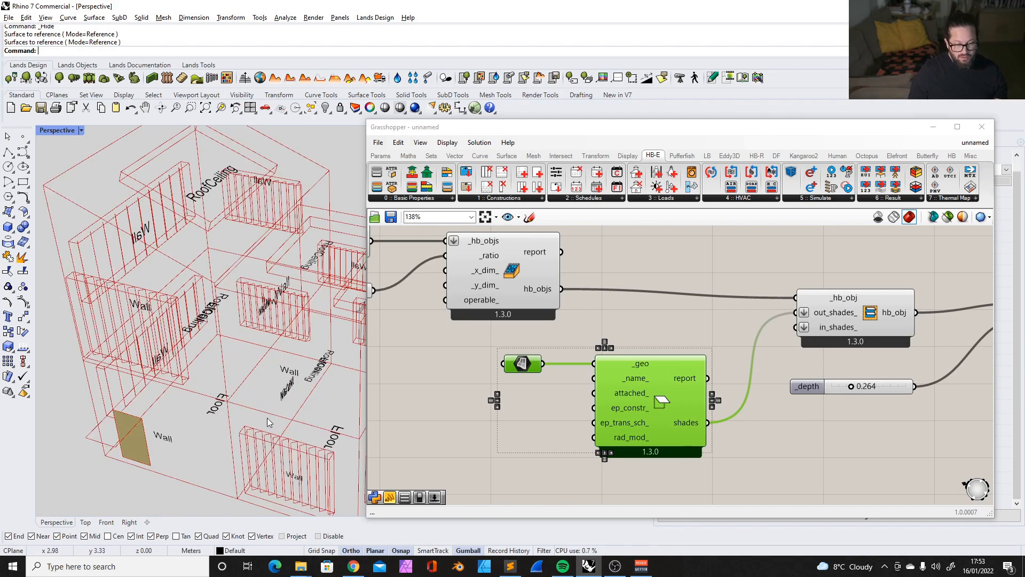
pyautogui.moveTo(525, 362); pyautogui.dragTo(532, 383)
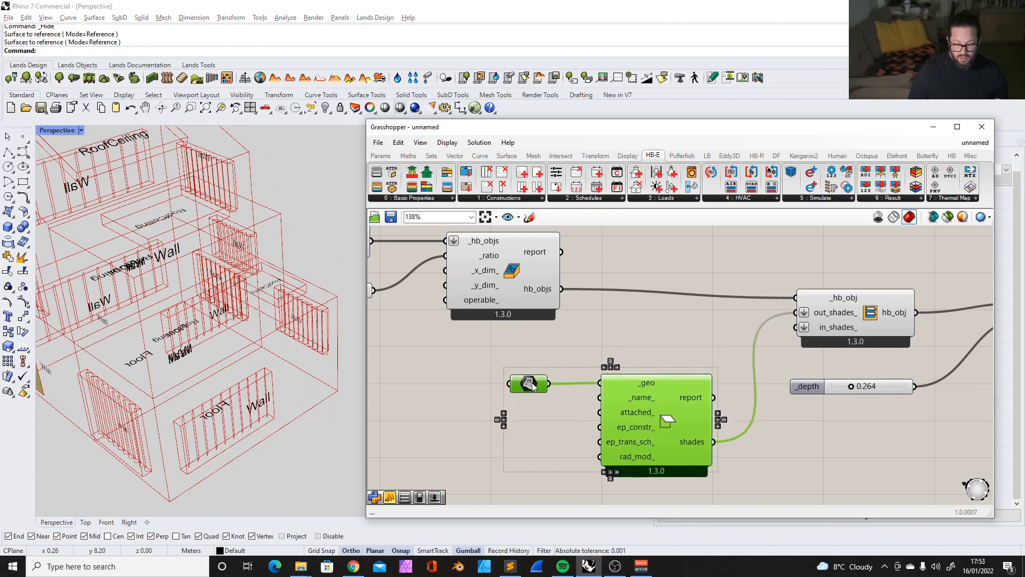
pyautogui.click(539, 357)
# Raise the Add Shade component so its _hb_obj input lines up with the incoming skylight wire.
pyautogui.scroll(-3, 539, 356)
pyautogui.scroll(2, 867, 349)
pyautogui.click(642, 329)
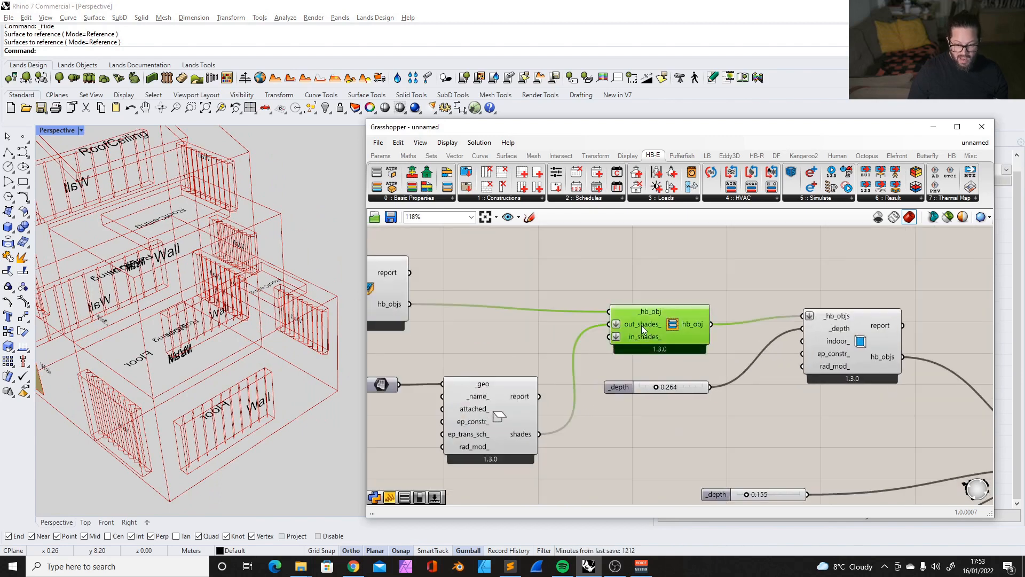
pyautogui.moveTo(643, 324)
pyautogui.mouseDown()
pyautogui.moveTo(635, 306)
pyautogui.moveTo(641, 312)
pyautogui.mouseUp()
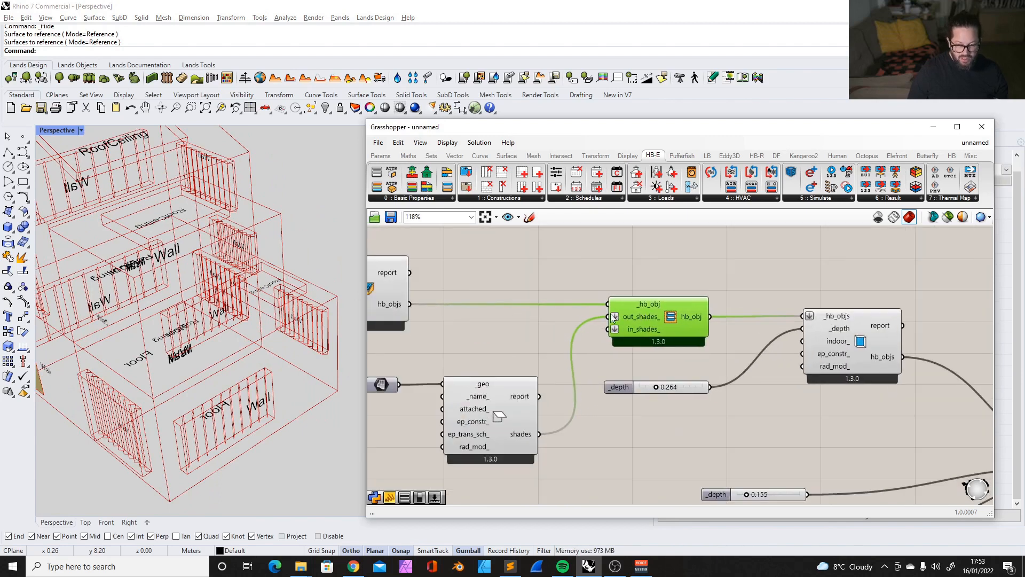
# Raise the border shades component slightly and move its 0.264 depth slider closer to the depth input.
pyautogui.scroll(1, 766, 317)
pyautogui.click(767, 320)
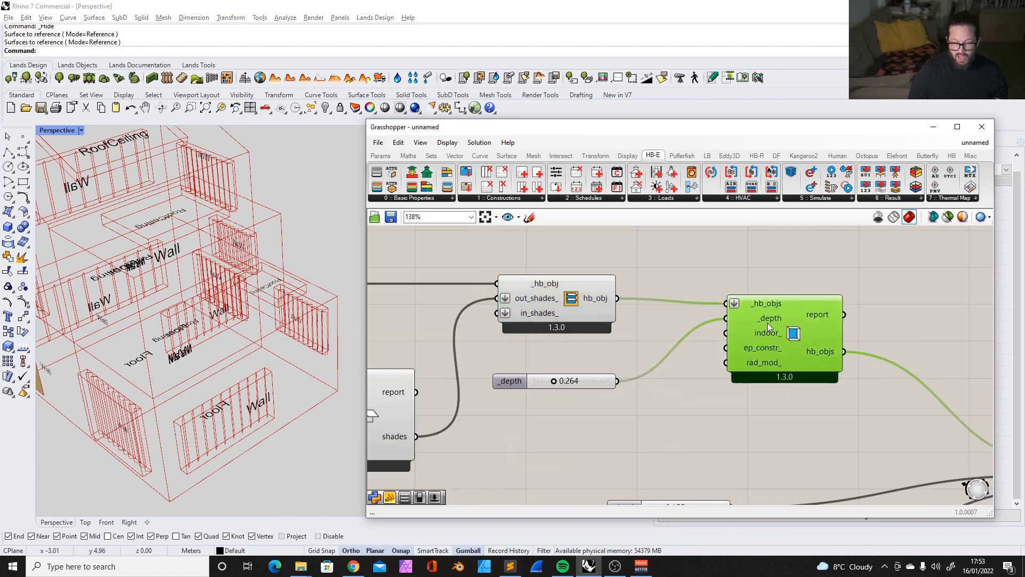
pyautogui.moveTo(582, 380); pyautogui.dragTo(630, 369)
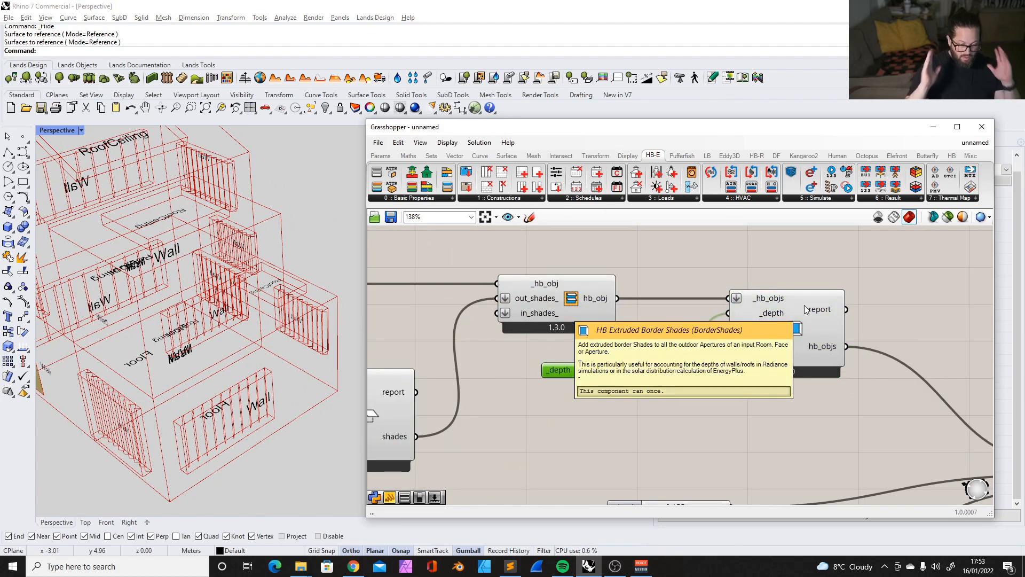
# Reposition the louver shades component and stack its depth, shade count and angle sliders neatly beside their inputs.
pyautogui.scroll(-7, 754, 299)
pyautogui.scroll(3, 859, 374)
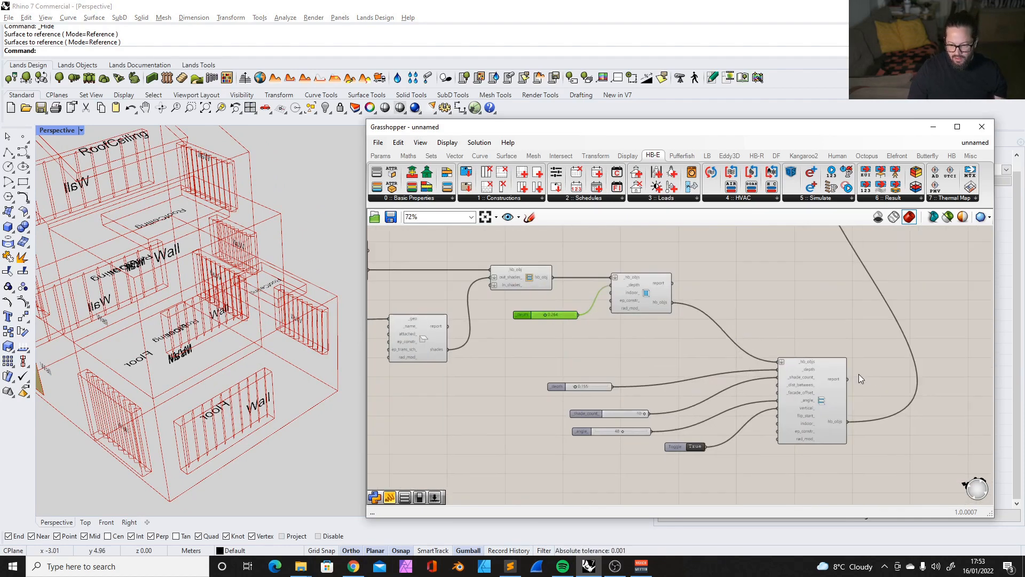
pyautogui.moveTo(859, 374); pyautogui.dragTo(818, 358, button='right')
pyautogui.moveTo(722, 325); pyautogui.dragTo(818, 440)
pyautogui.scroll(2, 778, 361)
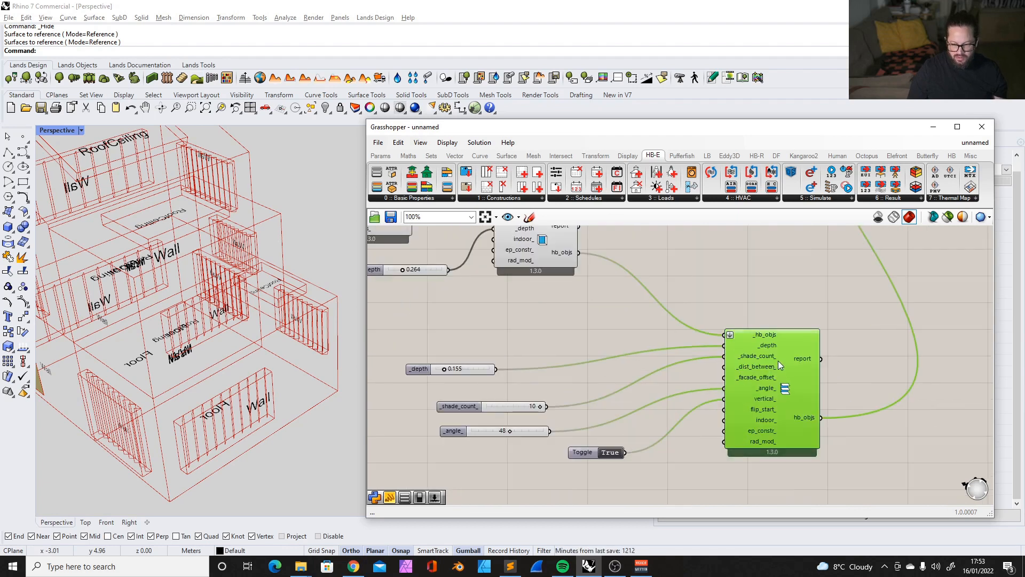
pyautogui.moveTo(449, 369); pyautogui.dragTo(501, 344)
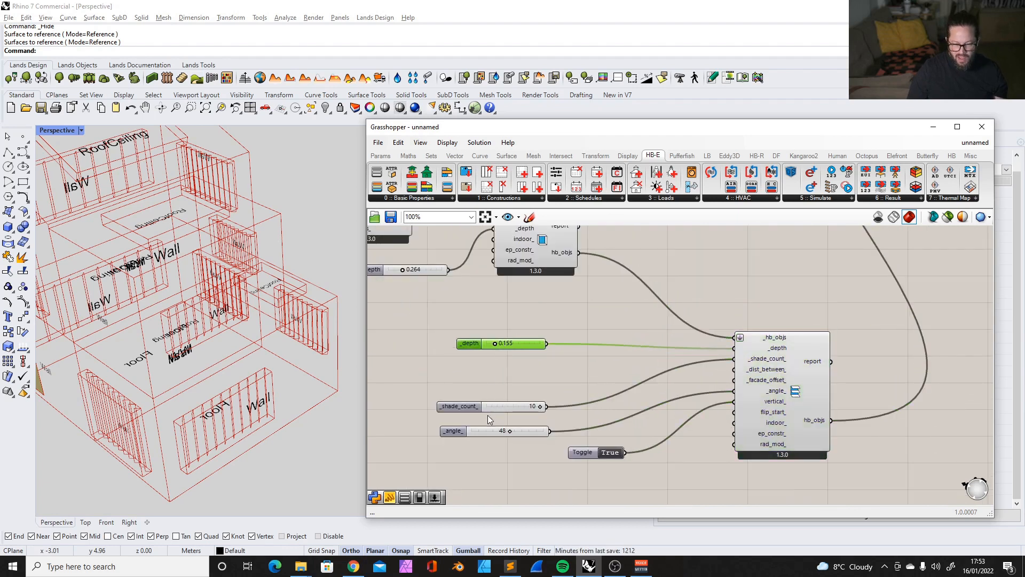
pyautogui.moveTo(488, 407); pyautogui.dragTo(501, 371)
pyautogui.moveTo(526, 431); pyautogui.dragTo(530, 405)
pyautogui.moveTo(510, 371); pyautogui.dragTo(507, 381)
pyautogui.moveTo(507, 344); pyautogui.dragTo(518, 359)
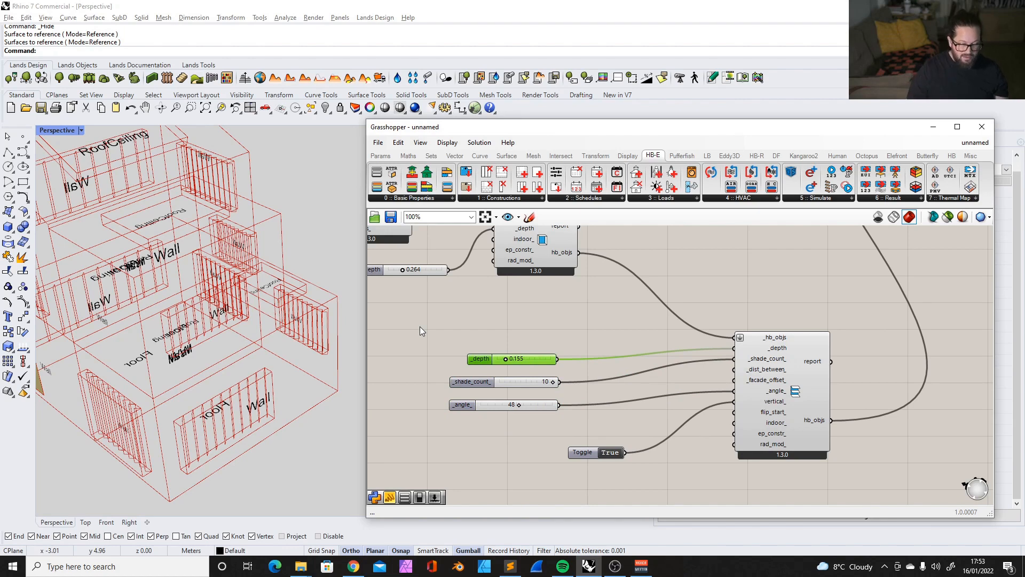
# Shift the Model component and all its downstream visualization components together, farther along and lower on the canvas.
pyautogui.scroll(-8, 576, 345)
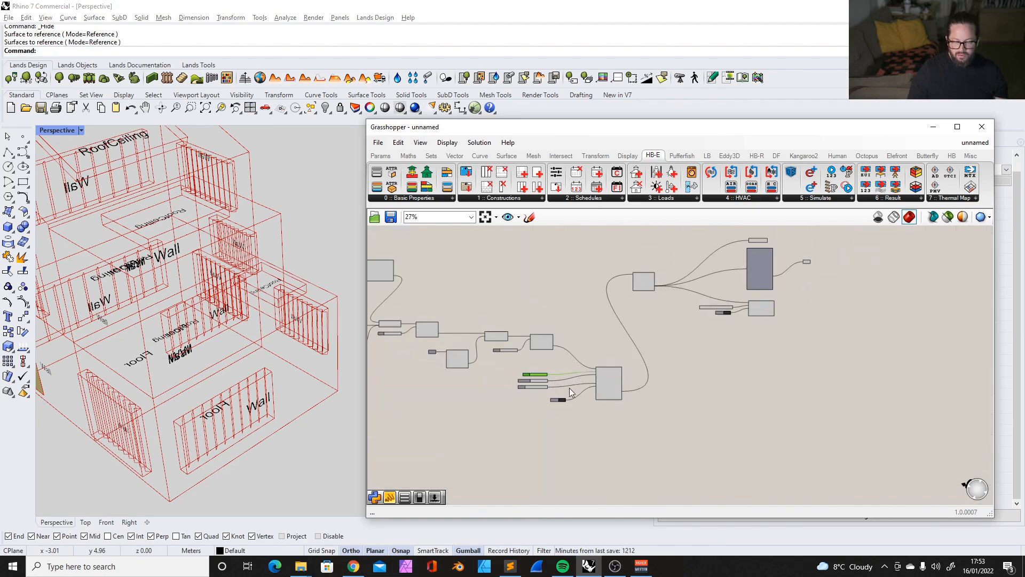
pyautogui.scroll(2, 713, 310)
pyautogui.moveTo(550, 246); pyautogui.dragTo(837, 373)
pyautogui.moveTo(571, 314); pyautogui.dragTo(667, 347)
# Raise the louver shades component, and bring its three sliders and toggle up with it as a group.
pyautogui.moveTo(535, 432); pyautogui.dragTo(545, 396)
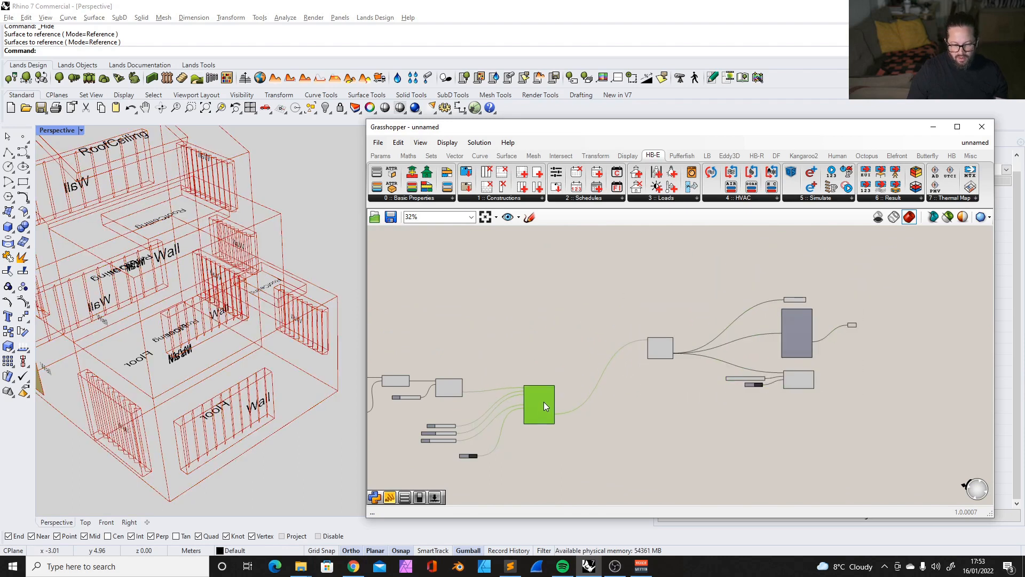
pyautogui.scroll(5, 441, 405)
pyautogui.scroll(-2, 444, 385)
pyautogui.moveTo(420, 374); pyautogui.dragTo(579, 463)
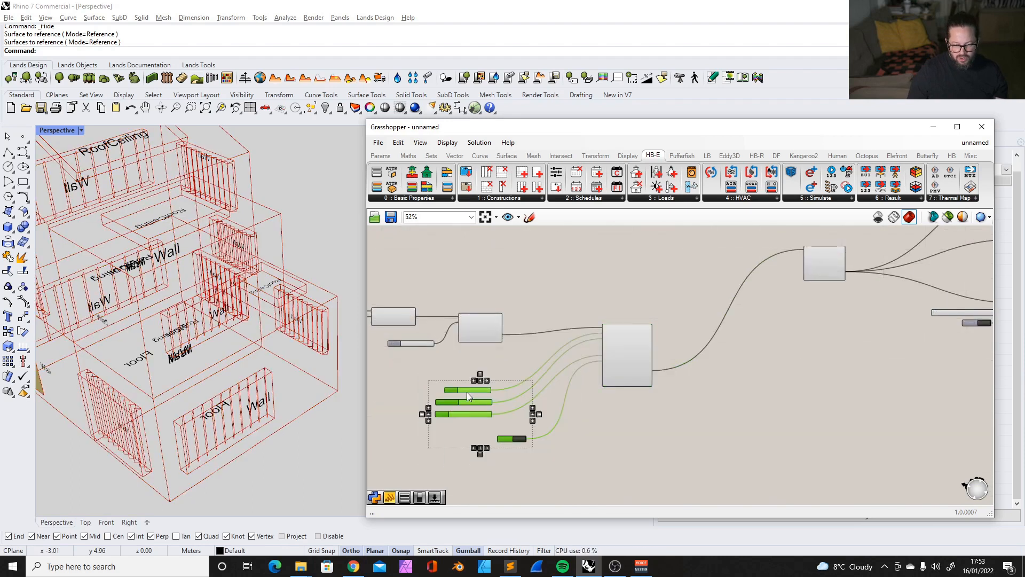
# Move the Model component closer to the louver shades component and align its rooms input with the hb_objs output.
pyautogui.moveTo(823, 264); pyautogui.dragTo(663, 304, button='right')
pyautogui.scroll(2, 663, 305)
pyautogui.moveTo(664, 304); pyautogui.dragTo(675, 367)
pyautogui.scroll(-1, 670, 339)
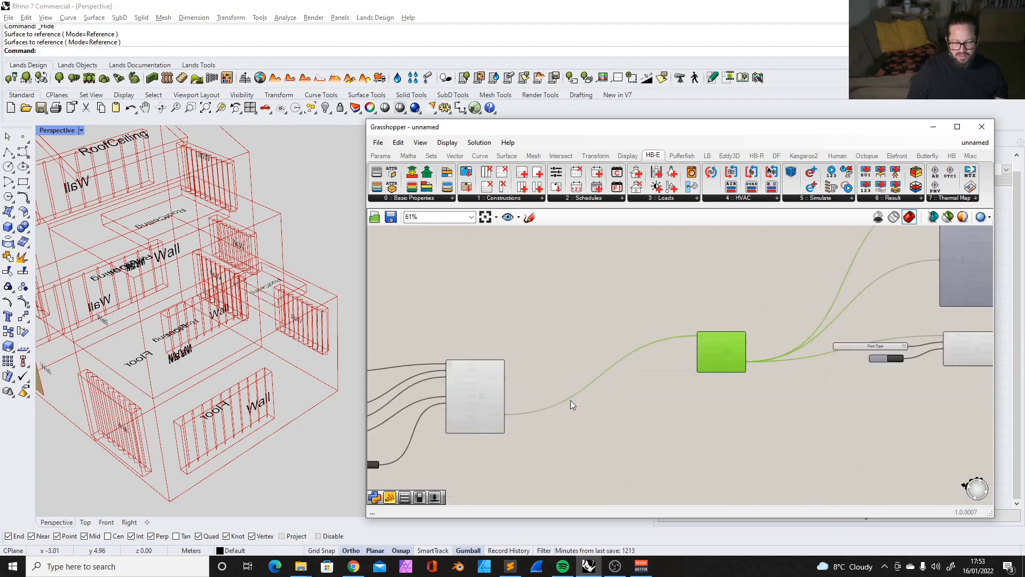
pyautogui.scroll(-3, 501, 412)
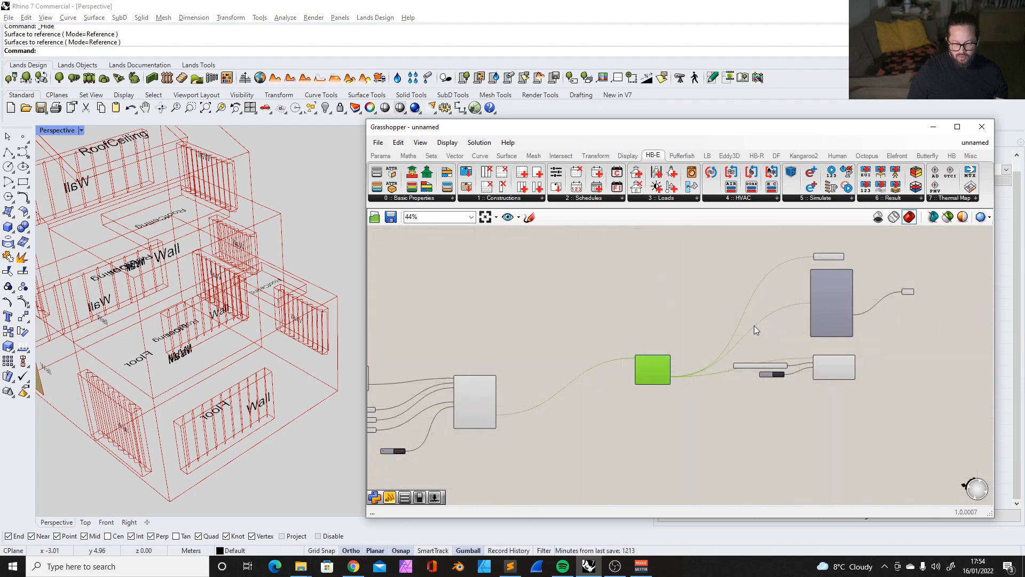
pyautogui.scroll(5, 547, 418)
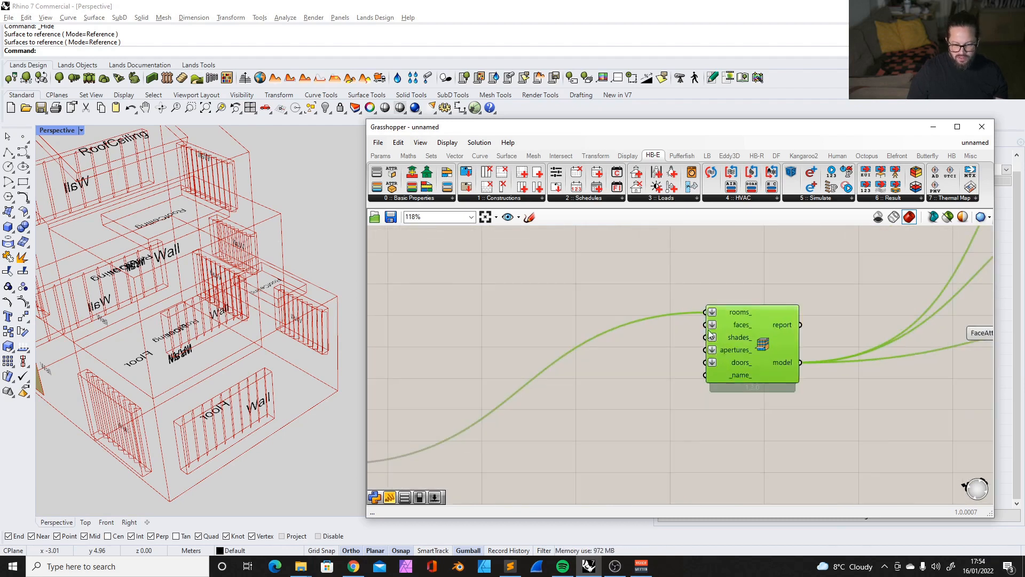
pyautogui.moveTo(693, 353); pyautogui.dragTo(585, 455, button='right')
pyautogui.scroll(-1, 585, 455)
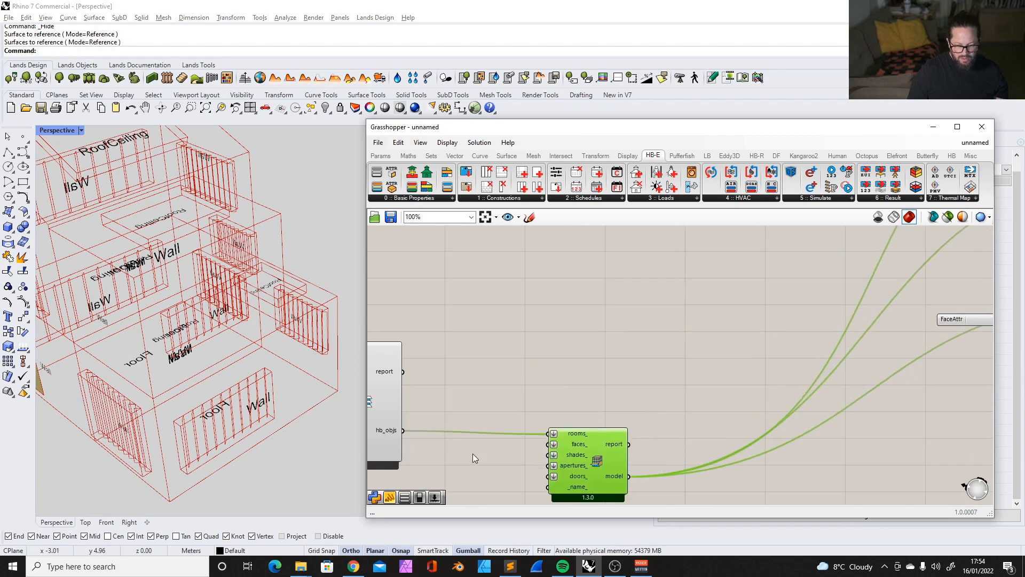
pyautogui.moveTo(573, 439); pyautogui.dragTo(574, 435)
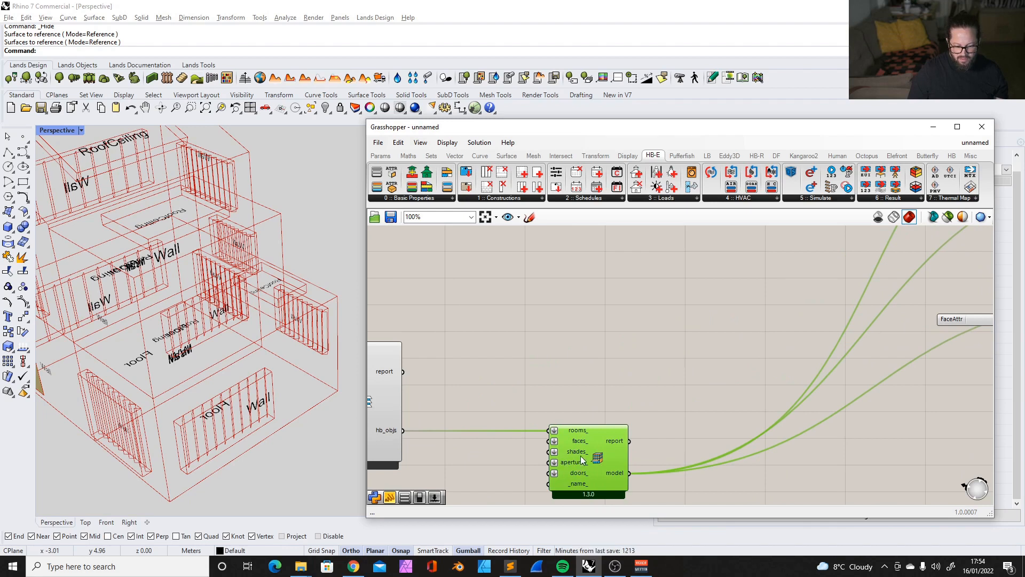
# Examine the Model component's faces, rooms and other inputs, and follow its model output to the visualization components.
pyautogui.moveTo(581, 441)
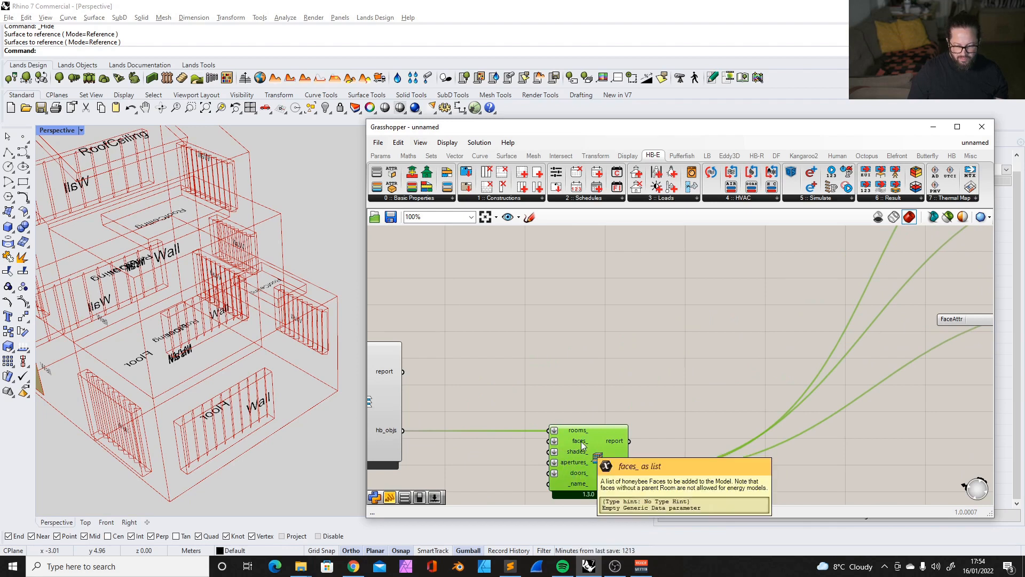
pyautogui.scroll(2, 553, 405)
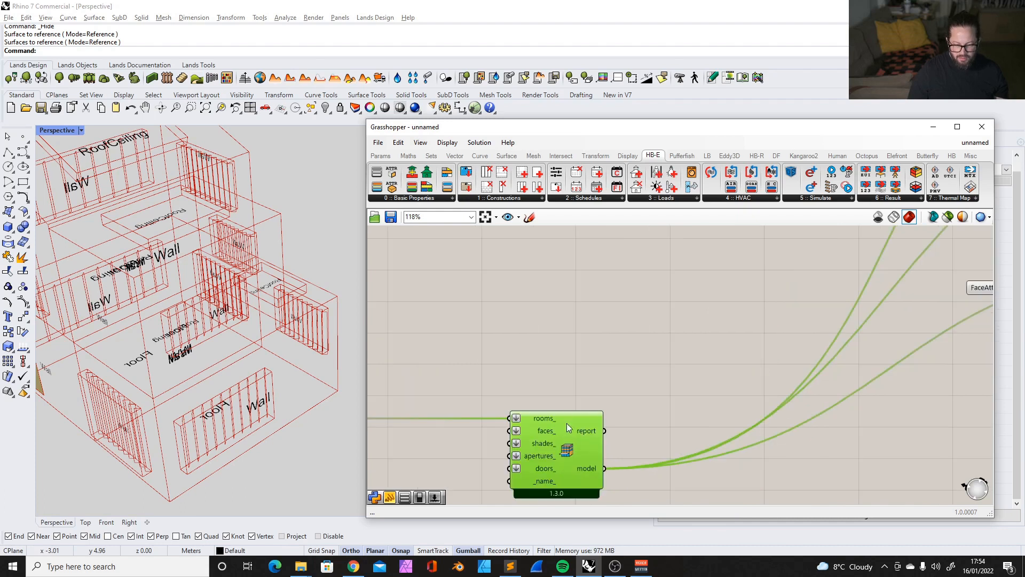
pyautogui.scroll(-3, 568, 419)
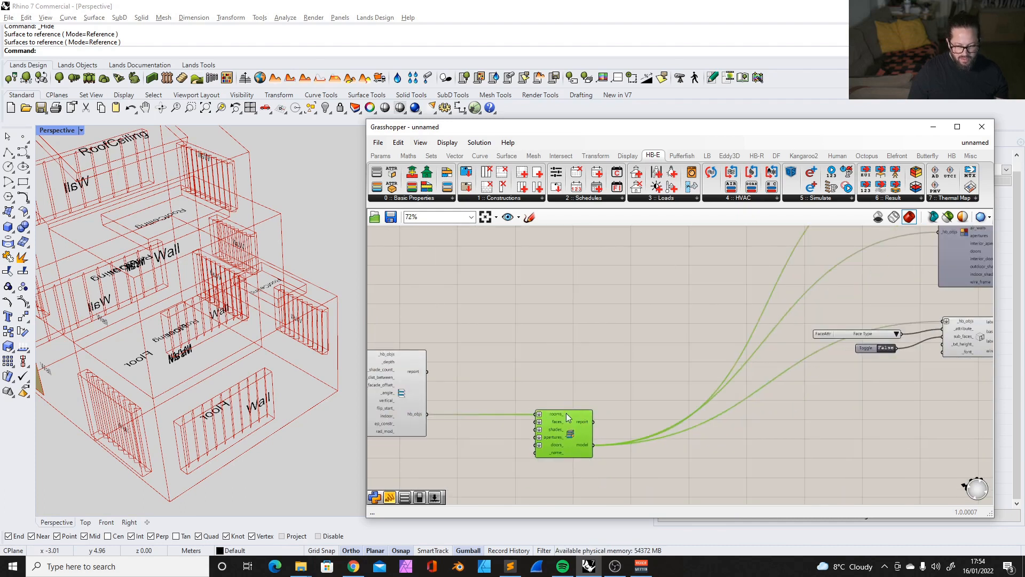
pyautogui.moveTo(553, 415)
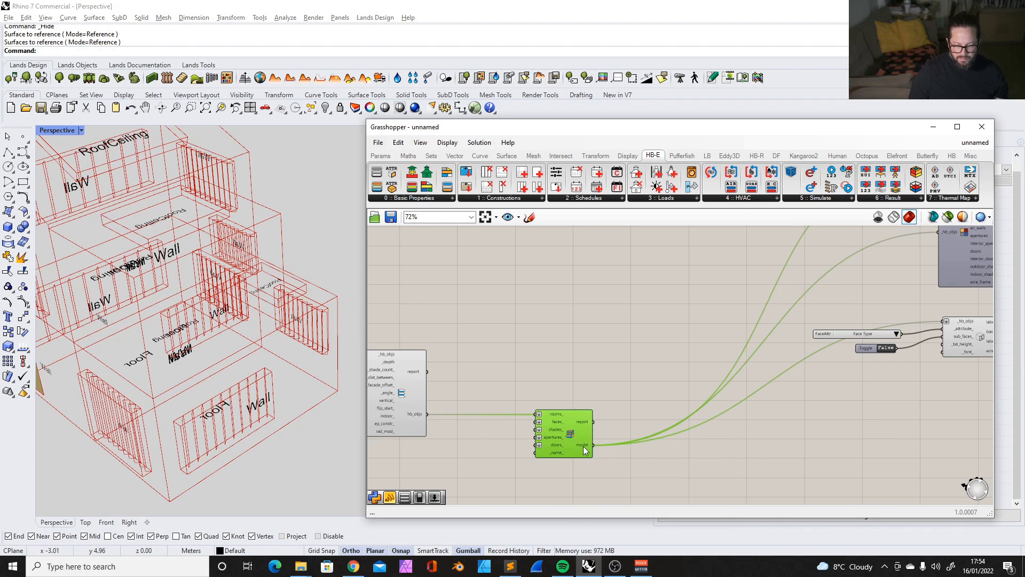
pyautogui.scroll(-3, 583, 447)
pyautogui.scroll(4, 743, 320)
pyautogui.scroll(-3, 712, 307)
pyautogui.scroll(3, 803, 303)
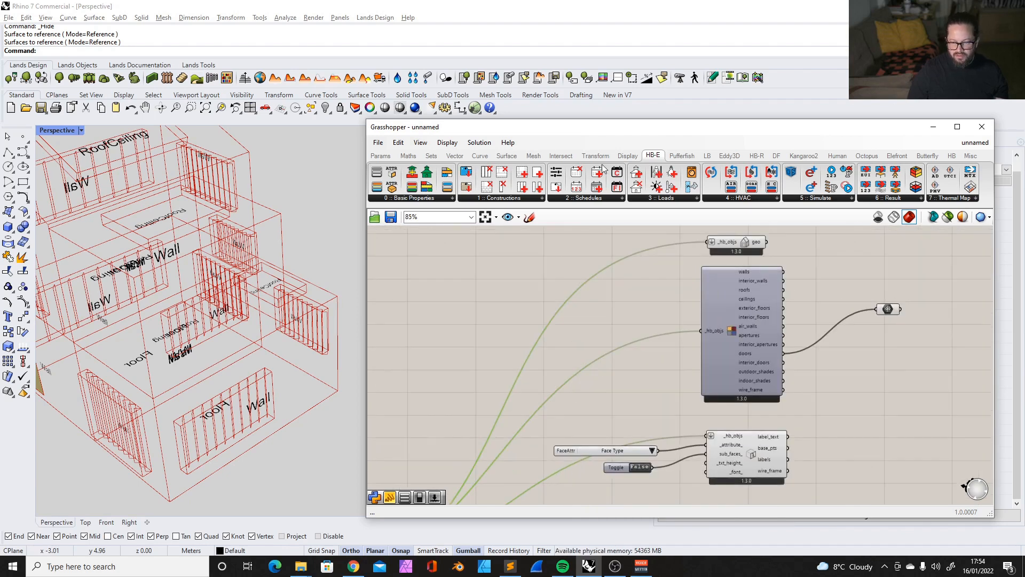
# Bring up the base Honeybee component set, and move the quick geometry visualization component aside to highlight its model preview.
pyautogui.click(951, 155)
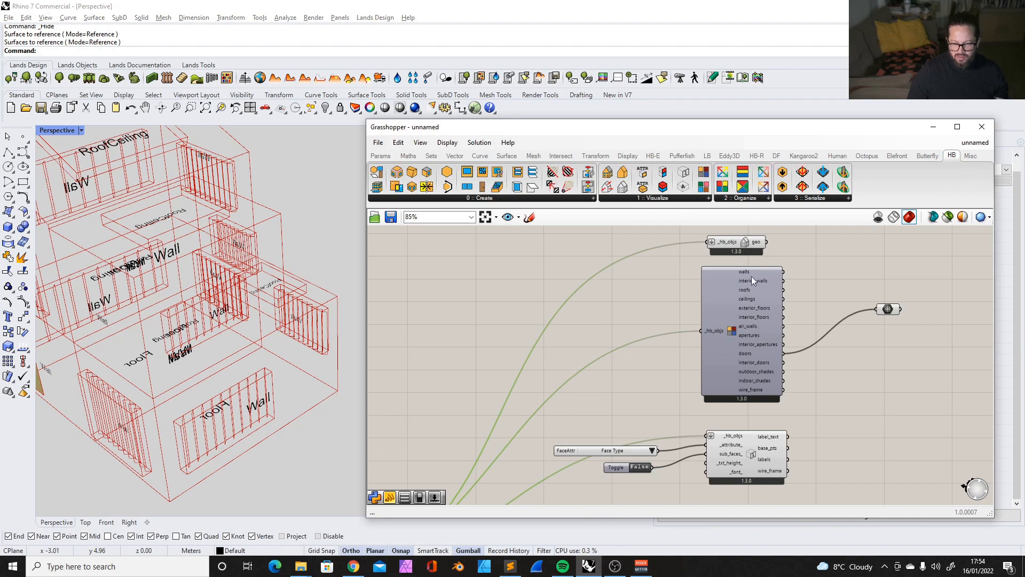
pyautogui.moveTo(730, 242); pyautogui.dragTo(635, 249)
pyautogui.click(639, 287)
pyautogui.click(632, 252)
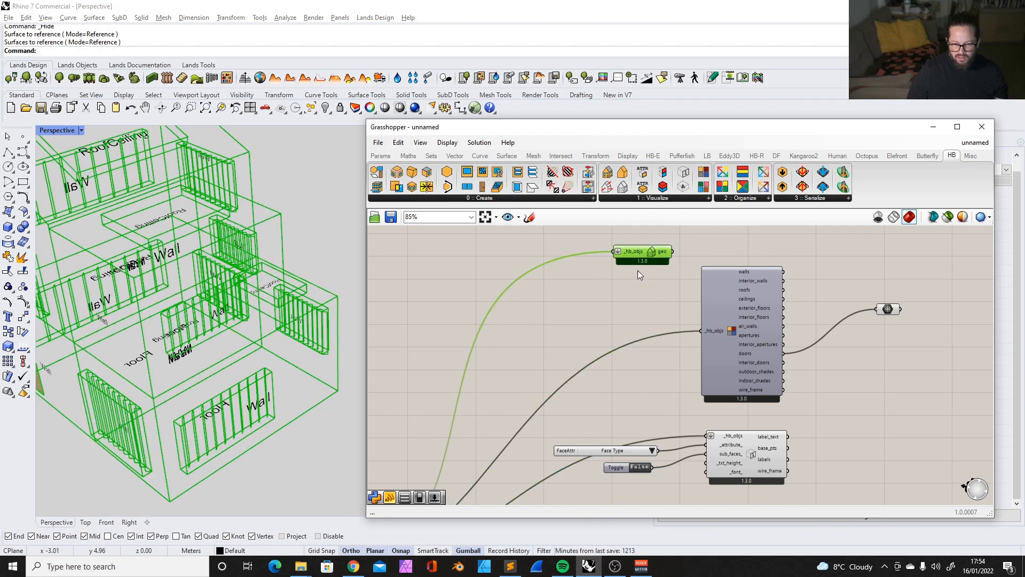
# Nudge the label component beside its inputs and set its face attribute to Boundary Condition.
pyautogui.click(736, 288)
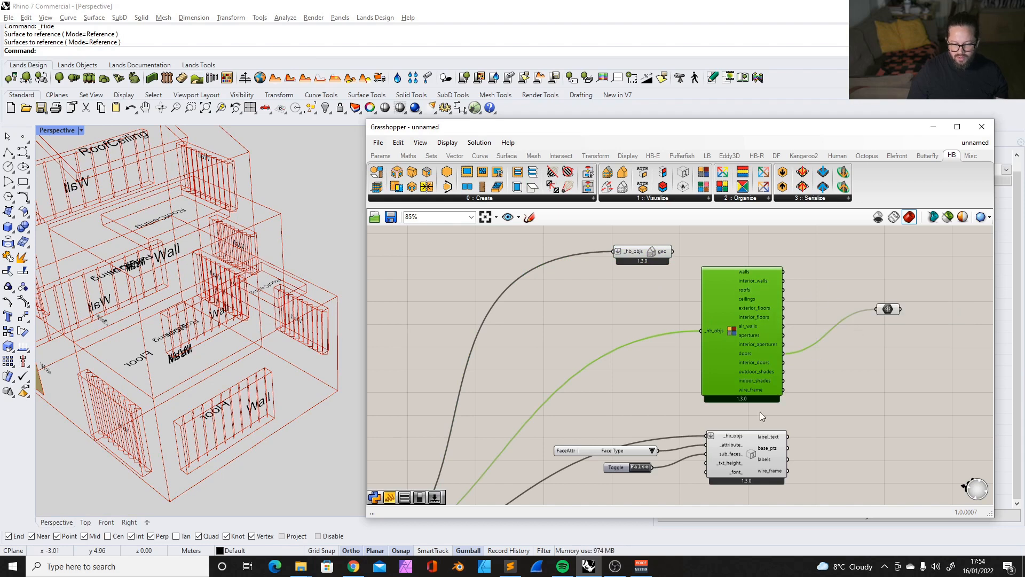
pyautogui.scroll(3, 748, 390)
pyautogui.click(706, 371)
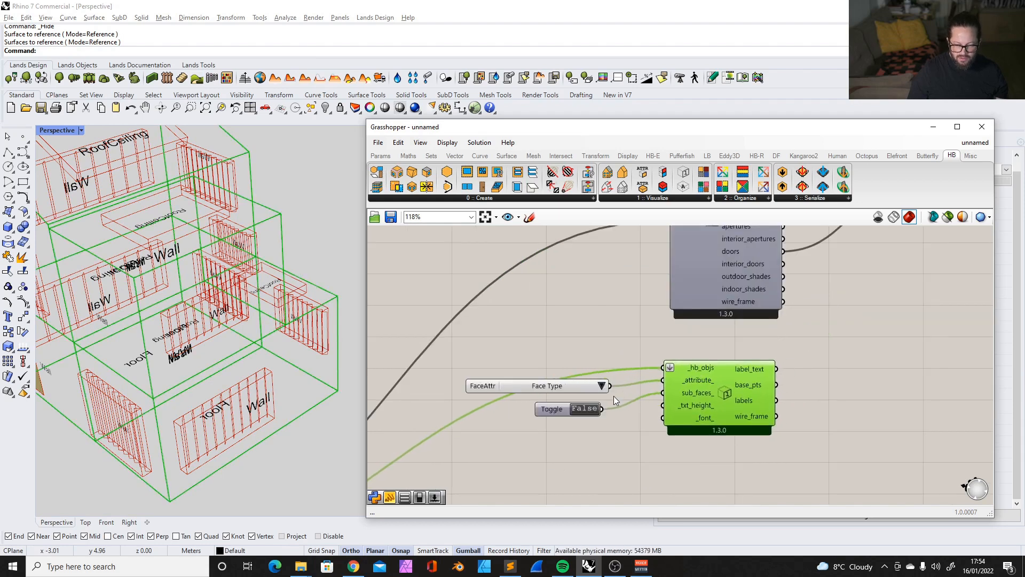
pyautogui.moveTo(725, 393); pyautogui.dragTo(721, 399)
pyautogui.click(602, 385)
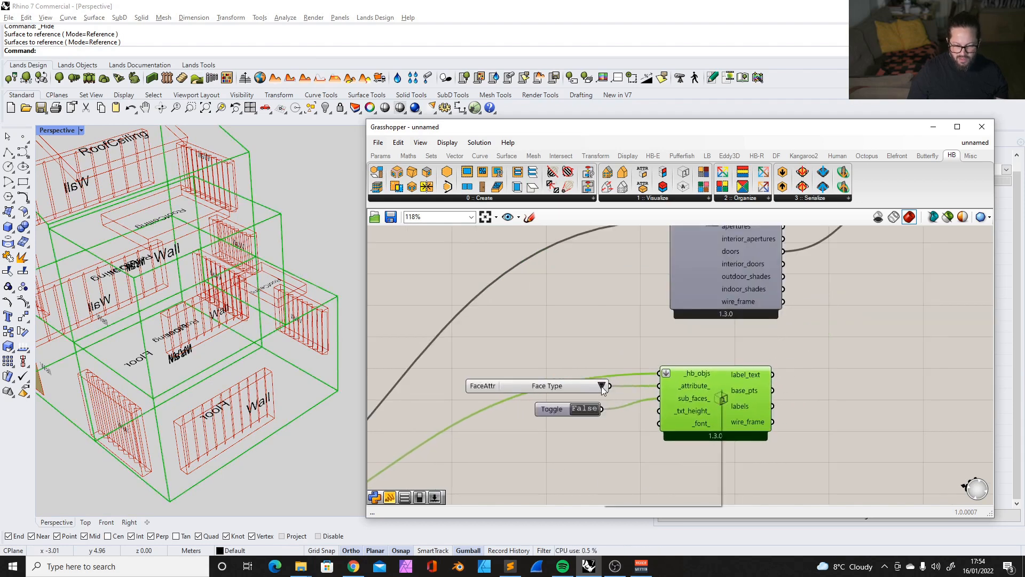
pyautogui.click(660, 417)
# Examine the boundary condition labels on the floors, shared faces and exterior walls throughout the model.
pyautogui.moveTo(233, 394); pyautogui.dragTo(251, 383, button='right')
pyautogui.scroll(8, 251, 382)
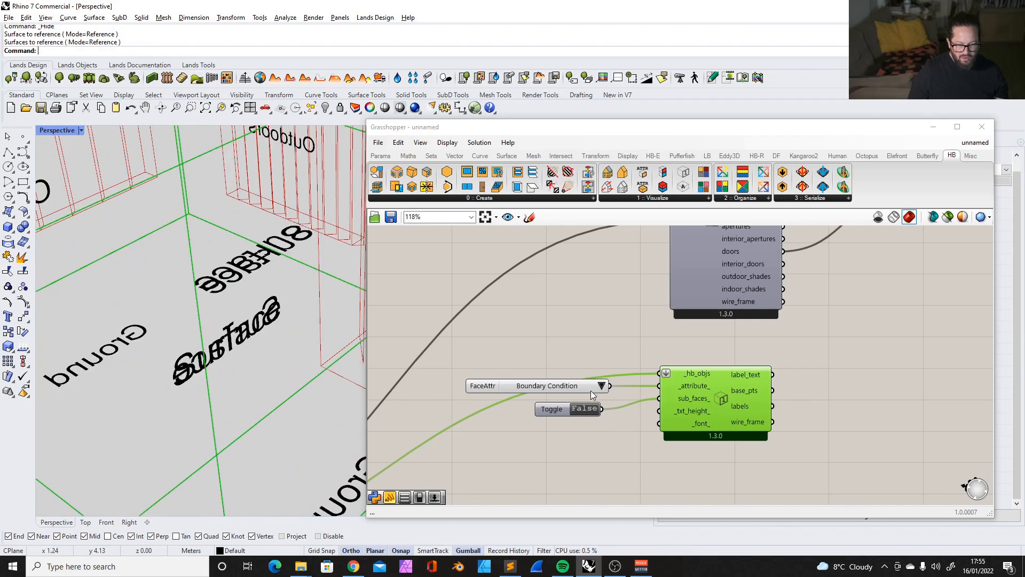
pyautogui.scroll(-8, 245, 289)
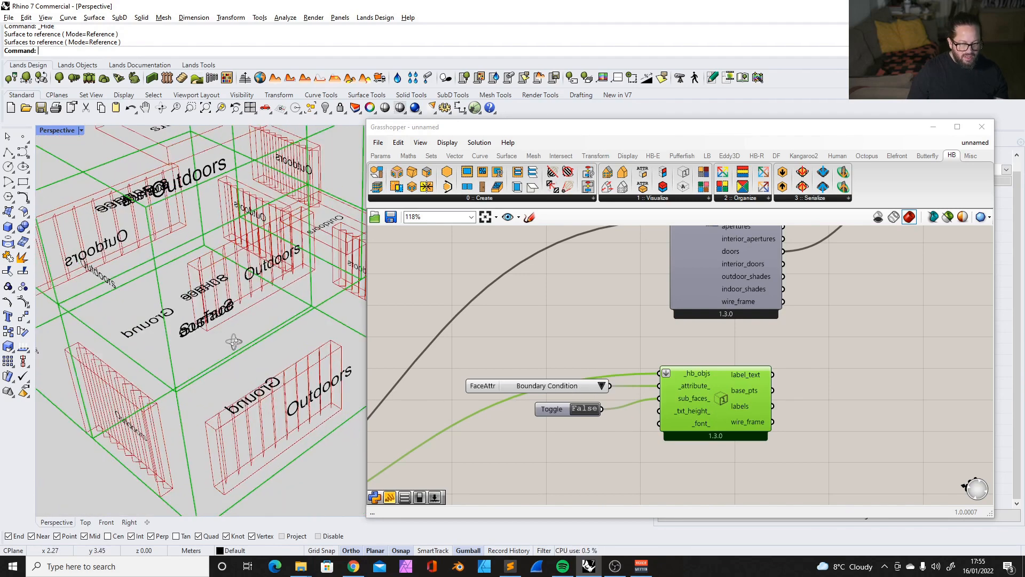
pyautogui.scroll(5, 247, 281)
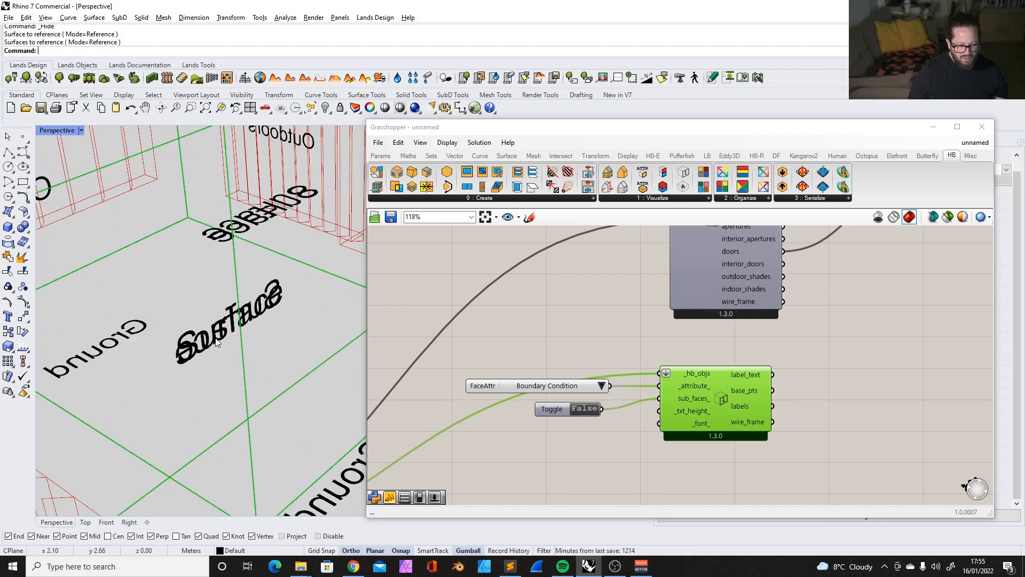
pyautogui.scroll(-8, 257, 321)
pyautogui.moveTo(254, 322); pyautogui.dragTo(305, 286, button='right')
pyautogui.scroll(-5, 243, 337)
pyautogui.scroll(8, 304, 286)
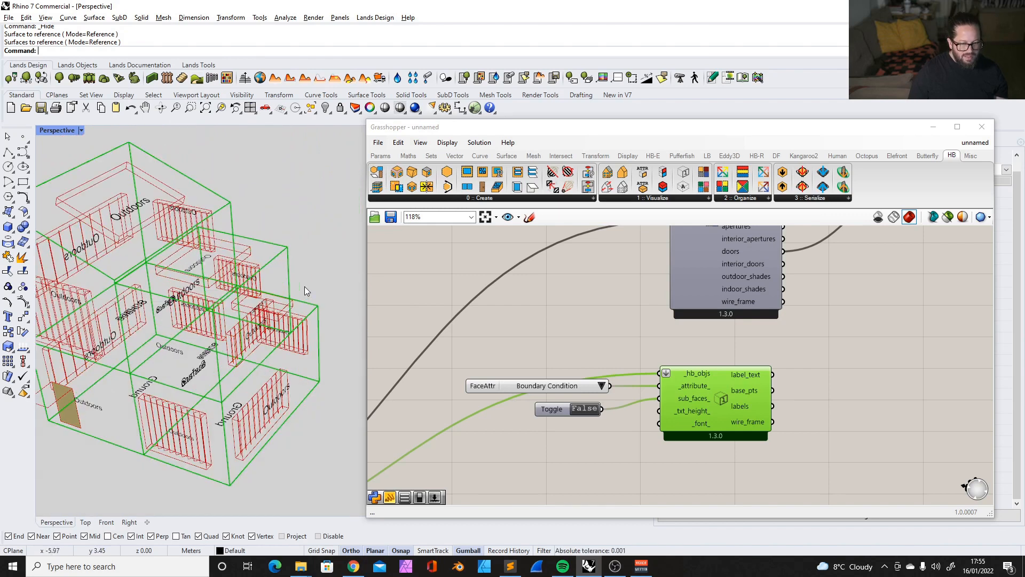
# Connect the walls output of the visualize-by-type component to the geometry container and inspect the wall preview.
pyautogui.click(711, 382)
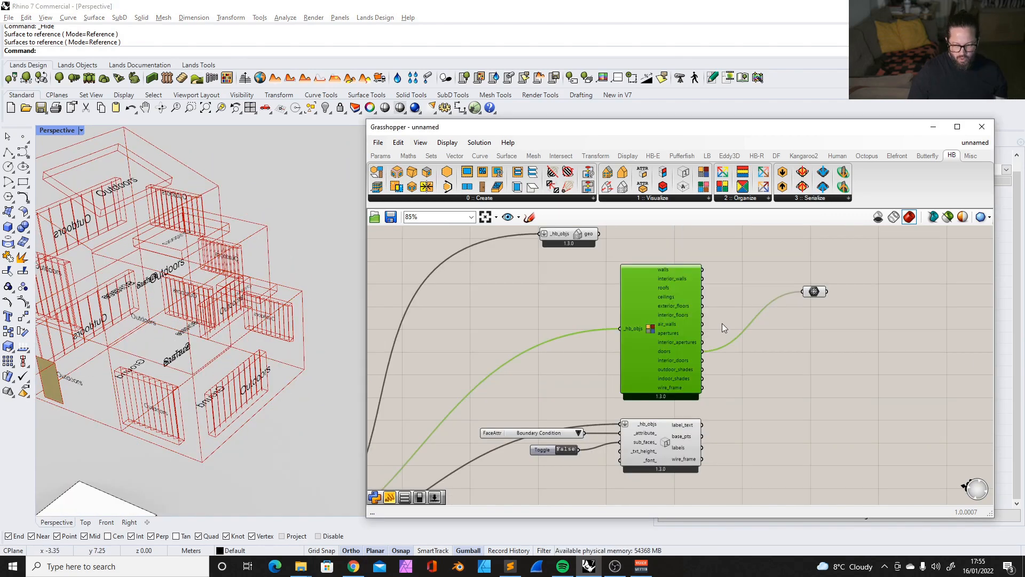
pyautogui.scroll(1, 723, 332)
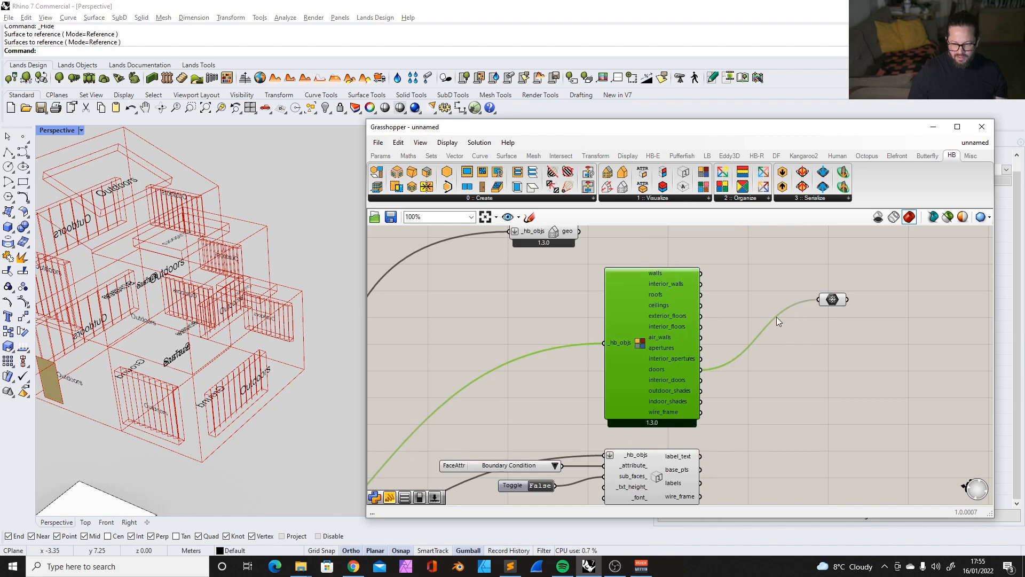
pyautogui.click(840, 302)
pyautogui.moveTo(701, 273); pyautogui.dragTo(826, 302)
pyautogui.moveTo(235, 318); pyautogui.dragTo(360, 356, button='right')
pyautogui.scroll(-6, 195, 351)
# Preview the interior walls and the roofs by connecting each output in turn to the geometry container.
pyautogui.moveTo(700, 283); pyautogui.dragTo(826, 302)
pyautogui.moveTo(266, 315); pyautogui.dragTo(188, 286, button='right')
pyautogui.scroll(6, 198, 332)
pyautogui.moveTo(700, 295); pyautogui.dragTo(826, 302)
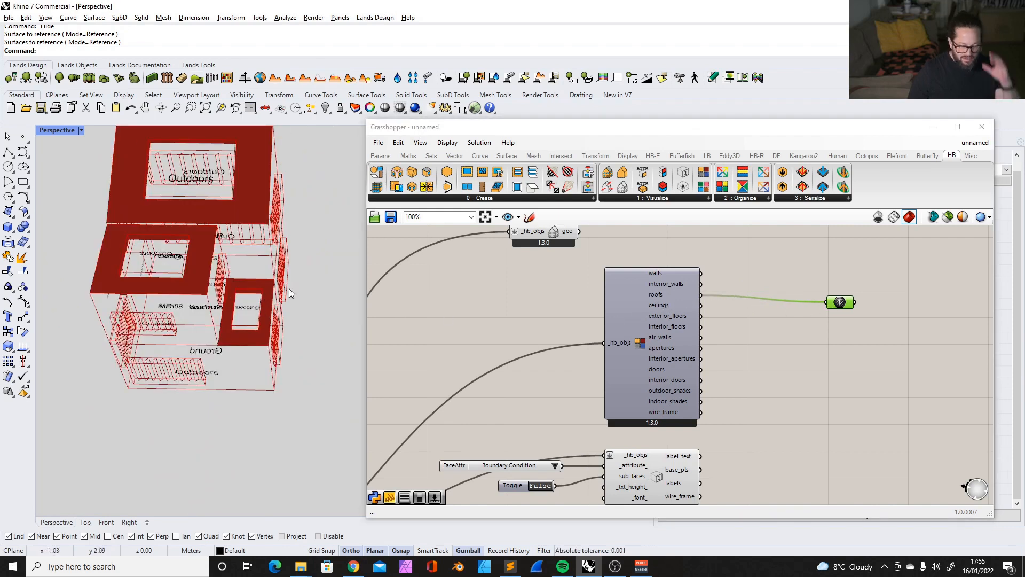
# Review the whole component chain from the room and opening components to the visualization components.
pyautogui.scroll(4, 251, 322)
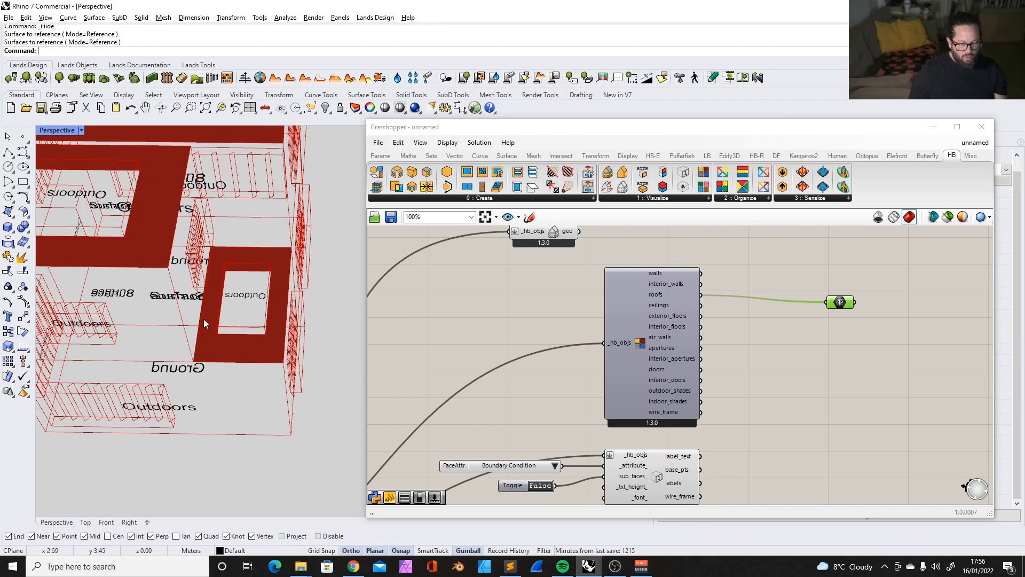
pyautogui.scroll(-10, 485, 397)
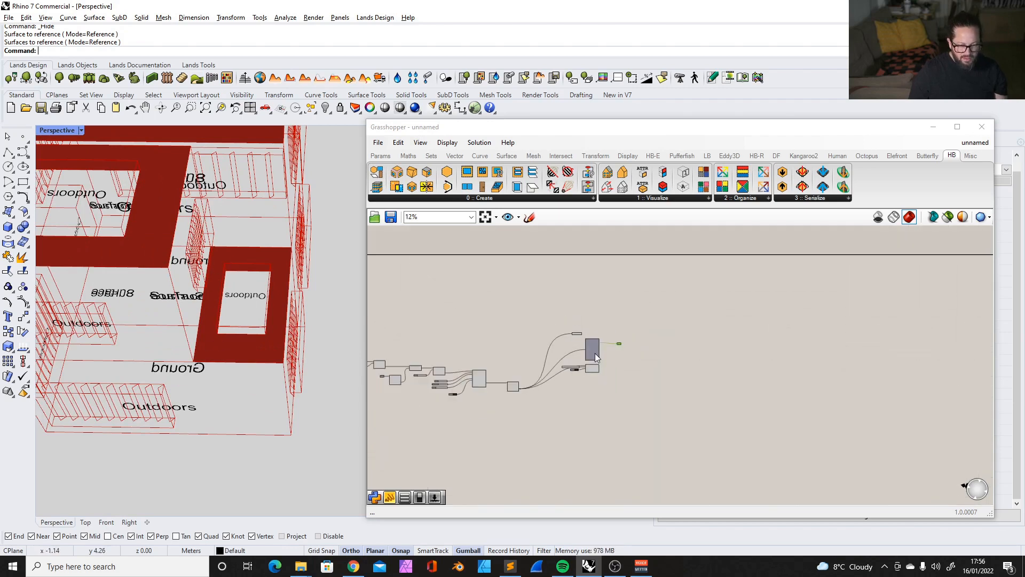
pyautogui.scroll(6, 450, 378)
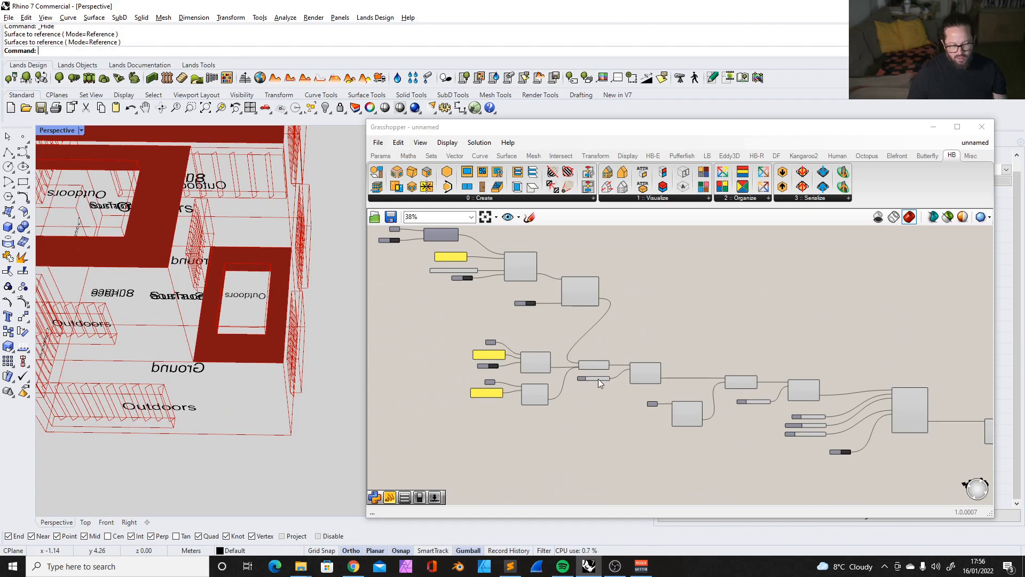
pyautogui.scroll(-3, 607, 308)
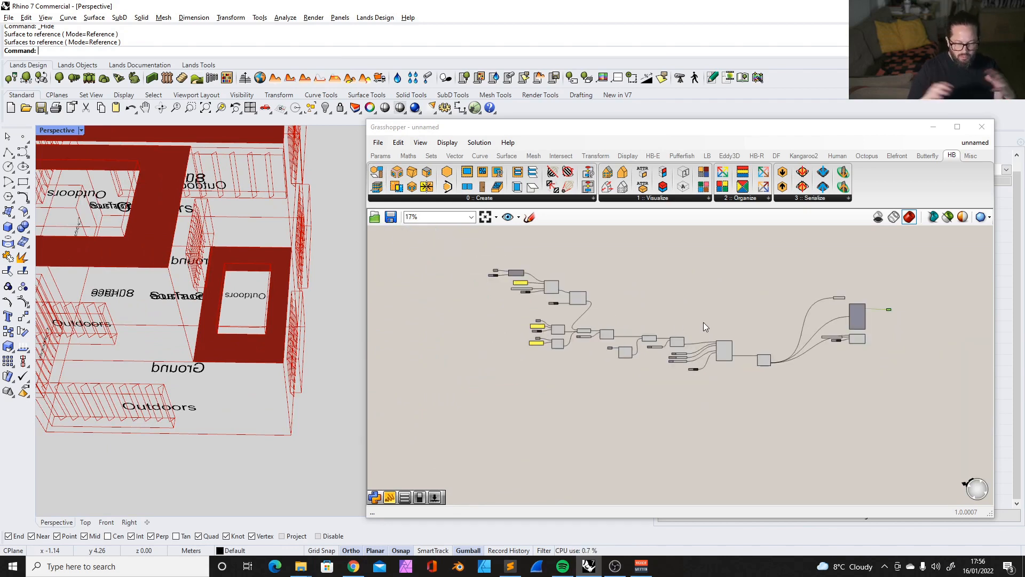
pyautogui.scroll(5, 902, 310)
pyautogui.scroll(-5, 793, 322)
pyautogui.scroll(6, 502, 379)
pyautogui.scroll(1, 695, 391)
pyautogui.scroll(-6, 758, 376)
pyautogui.scroll(4, 634, 356)
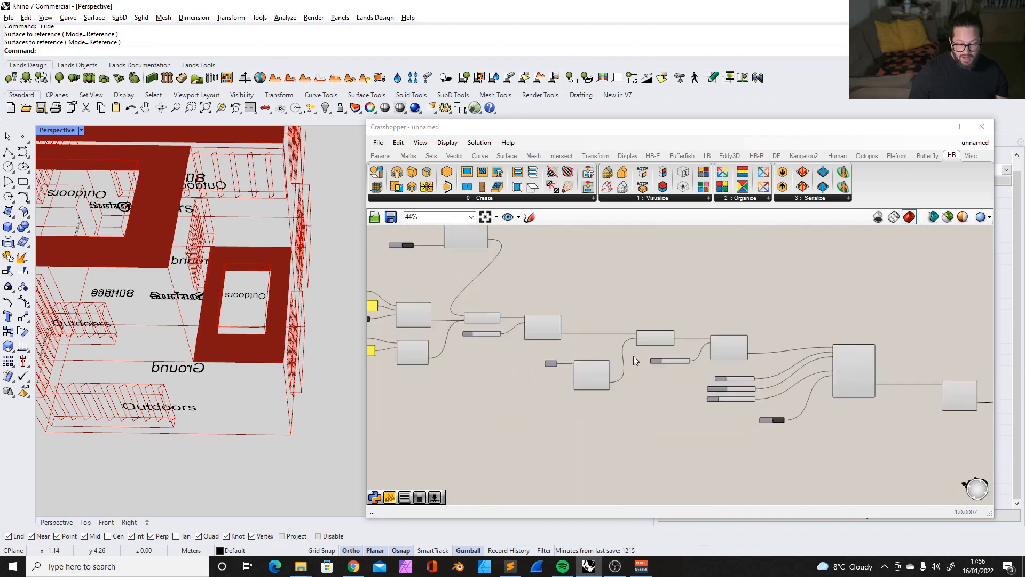
pyautogui.scroll(-4, 730, 343)
pyautogui.scroll(7, 629, 334)
# Highlight the apertures-by-ratio component and its ratio slider, and examine the room and solve-adjacency components feeding the chain.
pyautogui.click(648, 337)
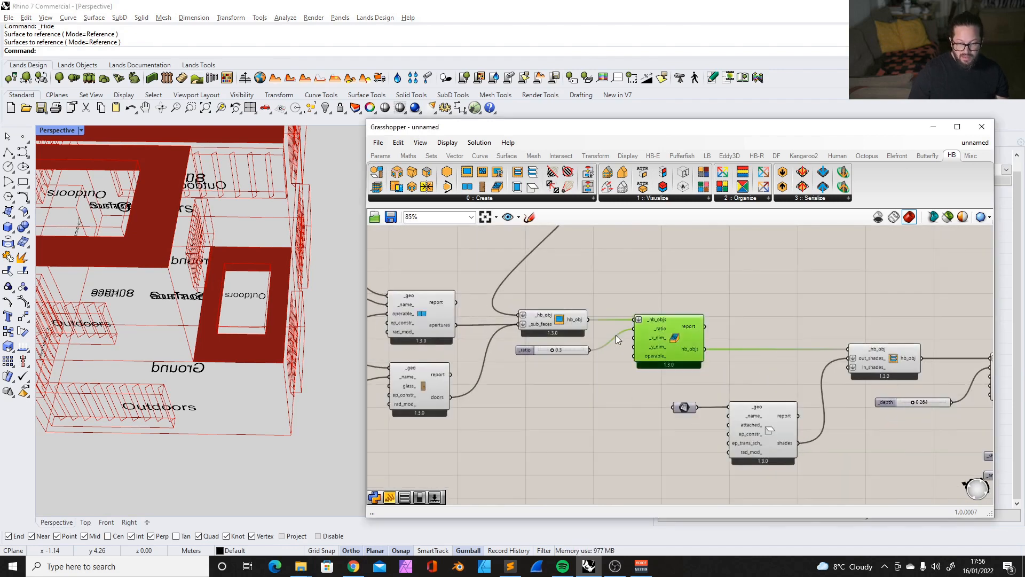
pyautogui.keyDown('shift'); pyautogui.click(531, 351); pyautogui.keyUp('shift')
pyautogui.scroll(-4, 613, 391)
pyautogui.scroll(3, 547, 267)
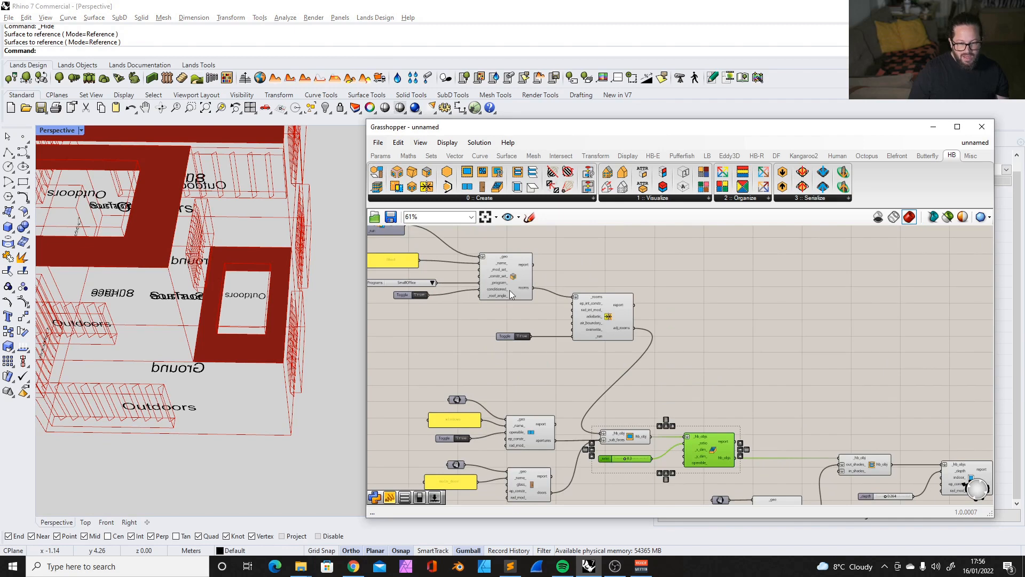
pyautogui.scroll(-3, 577, 316)
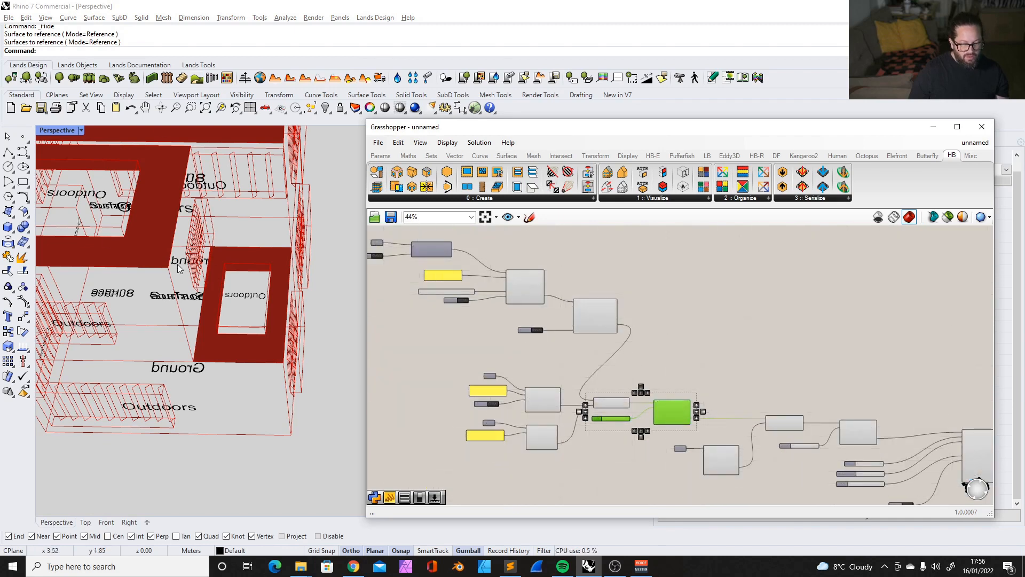
pyautogui.scroll(5, 587, 285)
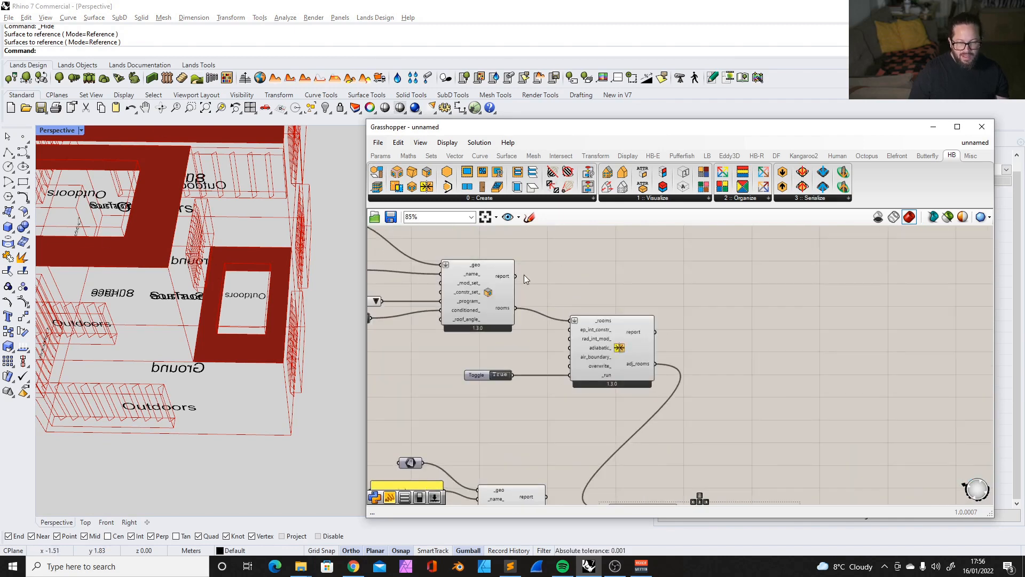
pyautogui.scroll(-2, 524, 275)
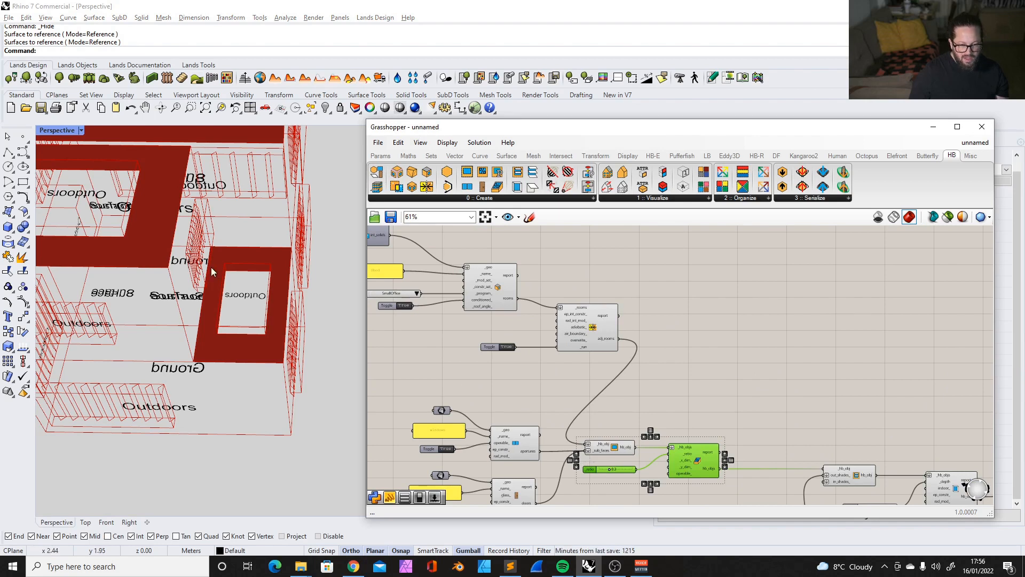
# Preview the ceilings and the exterior floors by connecting each visualize-by-type output in turn to the geometry container.
pyautogui.scroll(-5, 566, 347)
pyautogui.scroll(2, 806, 368)
pyautogui.scroll(5, 679, 326)
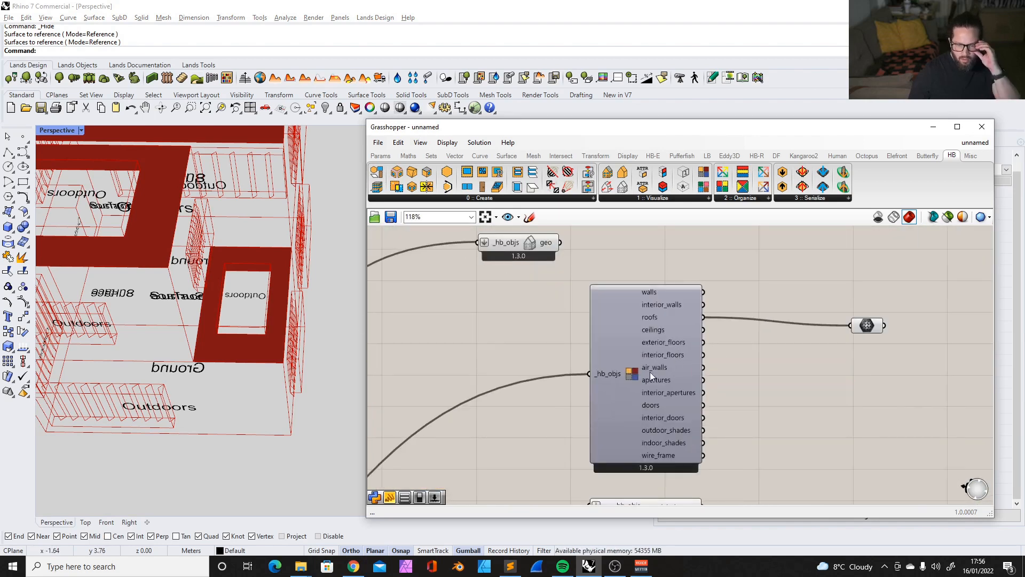
pyautogui.moveTo(703, 330); pyautogui.dragTo(850, 325)
pyautogui.moveTo(307, 342); pyautogui.dragTo(201, 198, button='right')
pyautogui.moveTo(703, 342); pyautogui.dragTo(851, 325)
pyautogui.moveTo(154, 310); pyautogui.dragTo(186, 393, button='right')
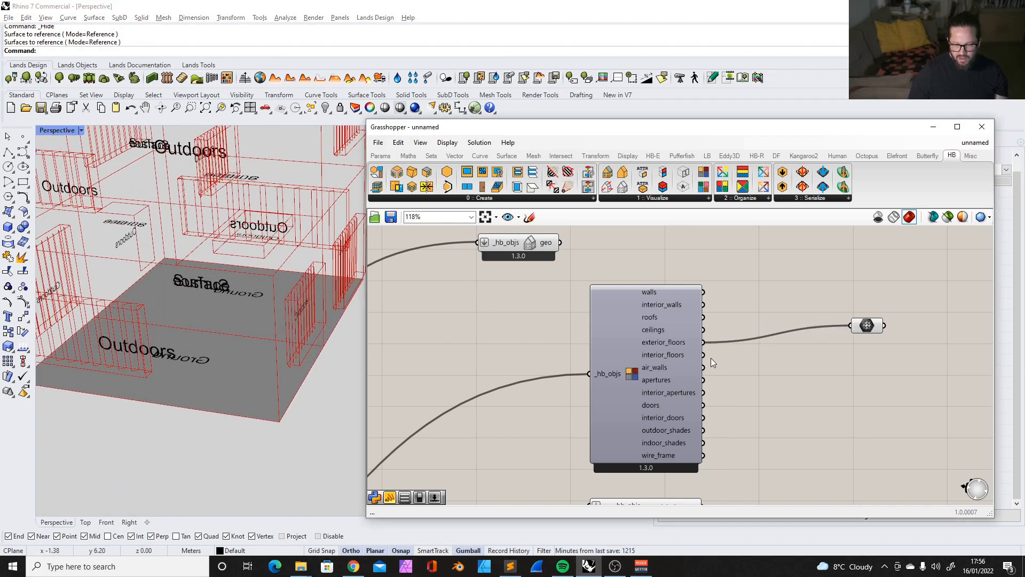
# Preview the interior floors and the air walls by connecting each output in turn to the geometry container.
pyautogui.moveTo(703, 354); pyautogui.dragTo(851, 325)
pyautogui.moveTo(197, 336); pyautogui.dragTo(176, 373, button='right')
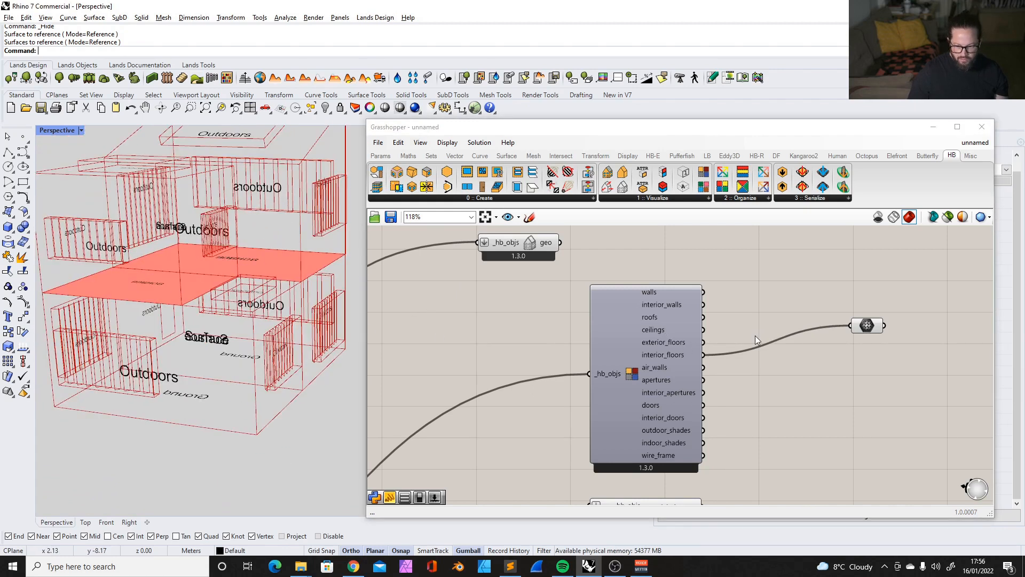
pyautogui.moveTo(703, 368); pyautogui.dragTo(849, 326)
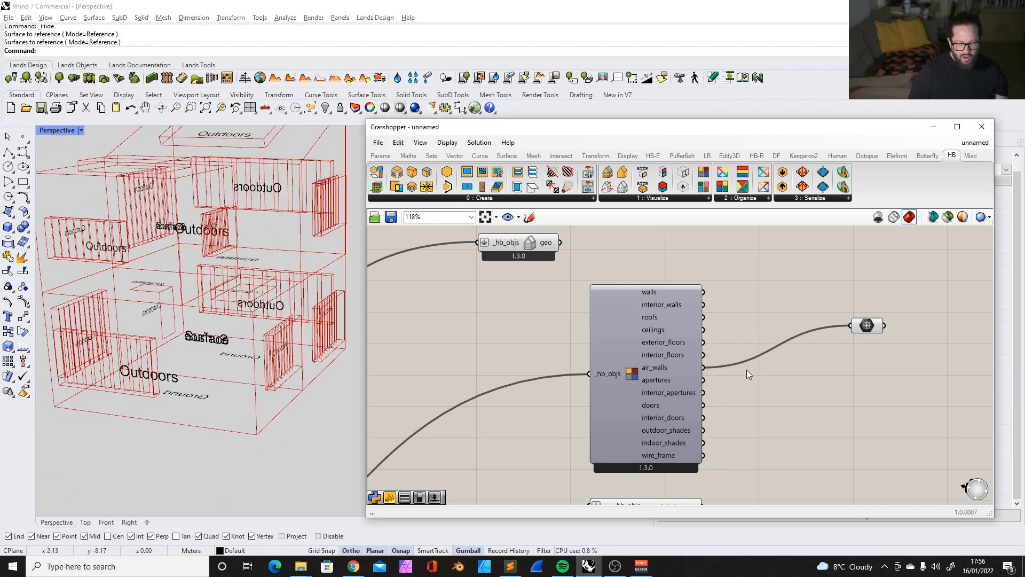
# Preview the exterior and interior apertures and doors by connecting each of the four outputs in turn to the geometry container.
pyautogui.moveTo(703, 379); pyautogui.dragTo(850, 326)
pyautogui.moveTo(213, 299); pyautogui.dragTo(160, 309, button='right')
pyautogui.moveTo(704, 392); pyautogui.dragTo(850, 326)
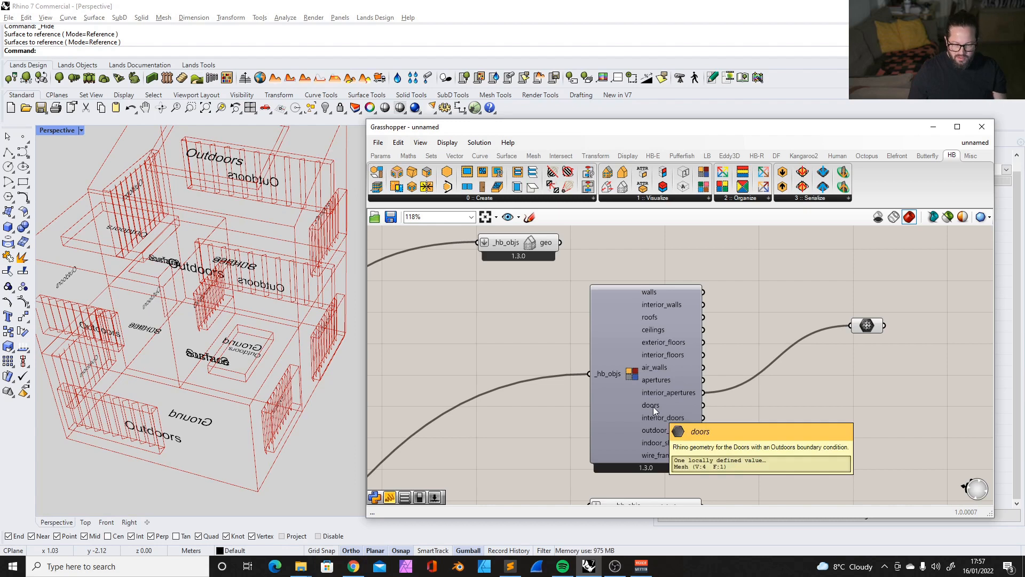
pyautogui.moveTo(703, 405); pyautogui.dragTo(850, 326)
pyautogui.moveTo(703, 418); pyautogui.dragTo(850, 326)
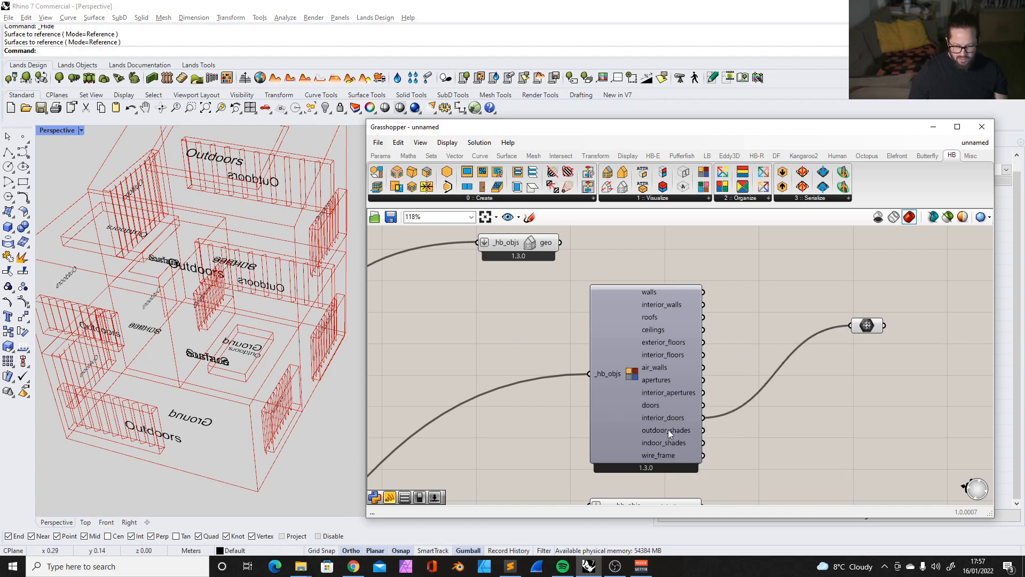
# Preview the outdoor shades and the indoor shades by connecting each output in turn to the geometry container.
pyautogui.moveTo(699, 431); pyautogui.dragTo(850, 326)
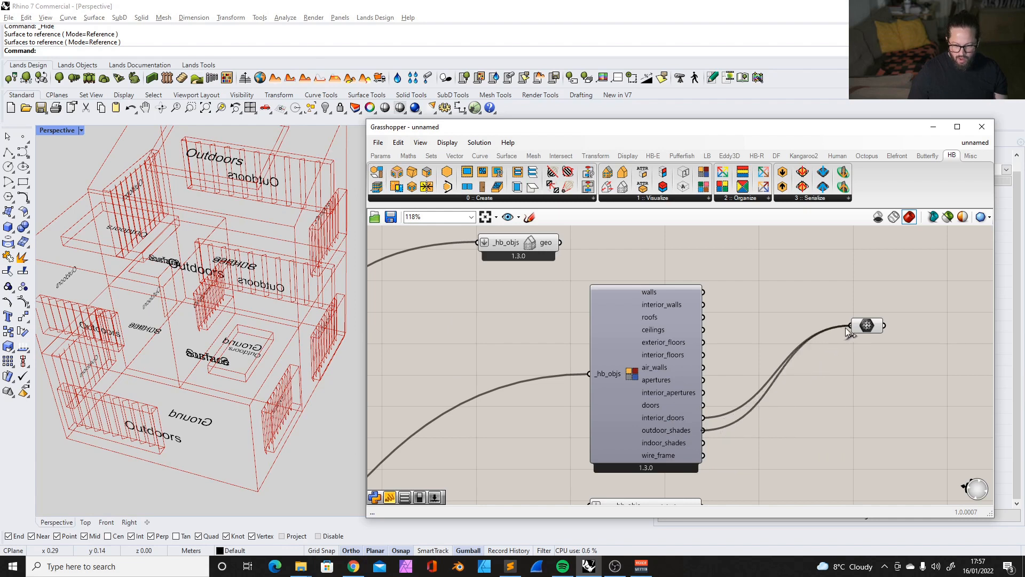
pyautogui.moveTo(333, 329); pyautogui.dragTo(296, 299, button='right')
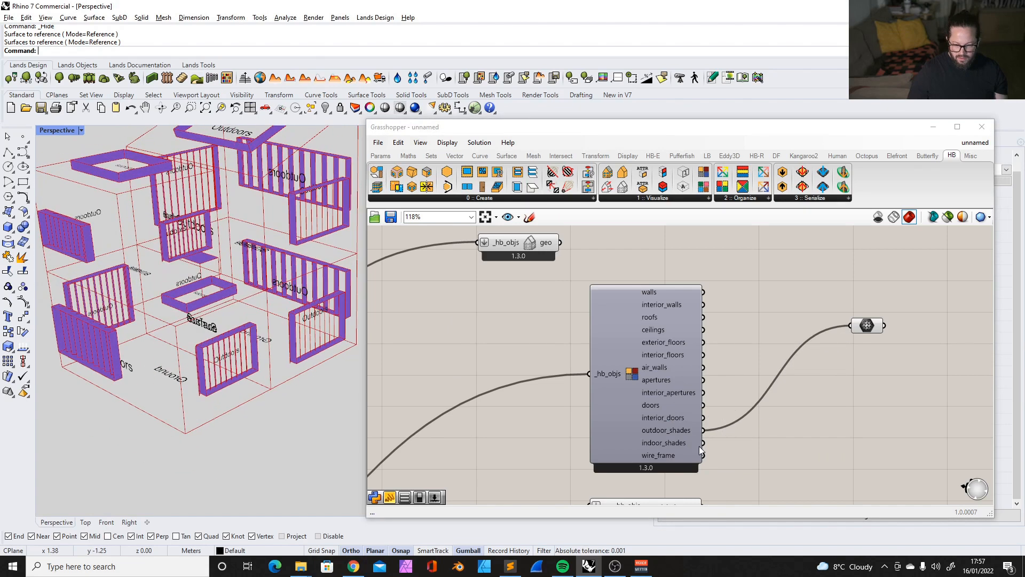
pyautogui.moveTo(703, 443); pyautogui.dragTo(850, 327)
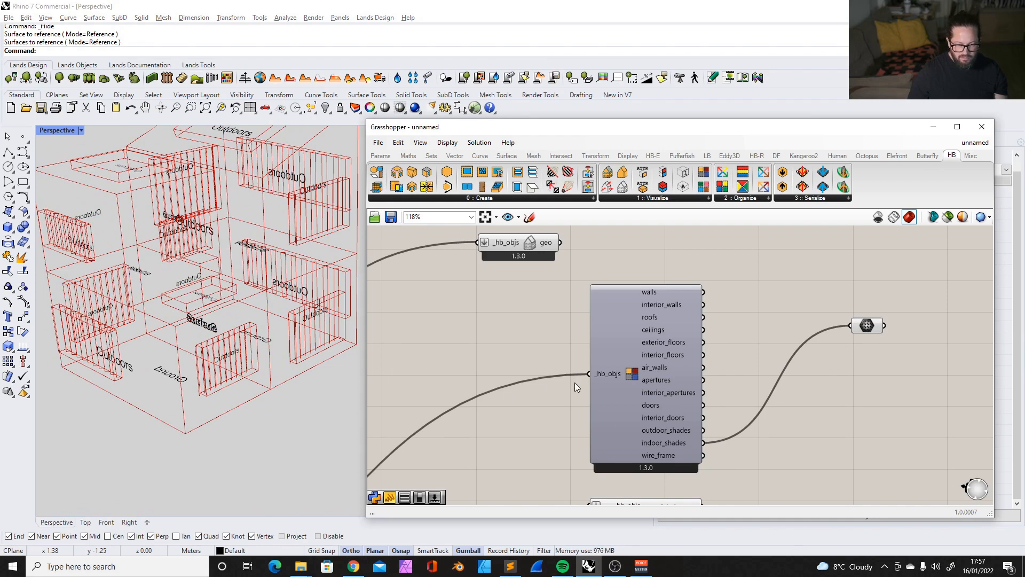
# Examine the add-shade component's indoor shades input, the visualize-by-type outputs and the solve-adjacency component.
pyautogui.scroll(-5, 596, 382)
pyautogui.scroll(2, 447, 386)
pyautogui.scroll(4, 448, 386)
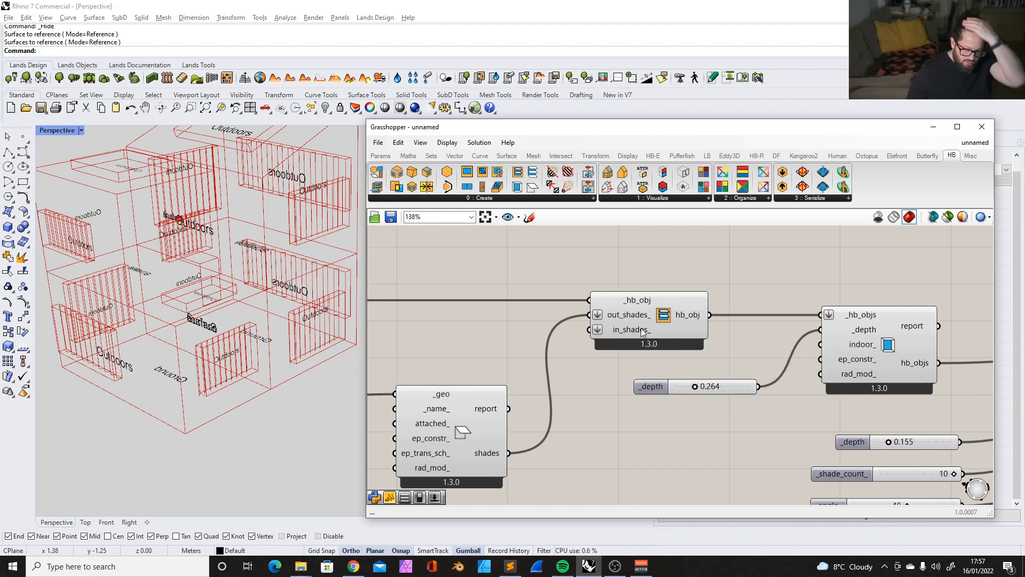
pyautogui.scroll(-12, 597, 345)
pyautogui.scroll(10, 885, 306)
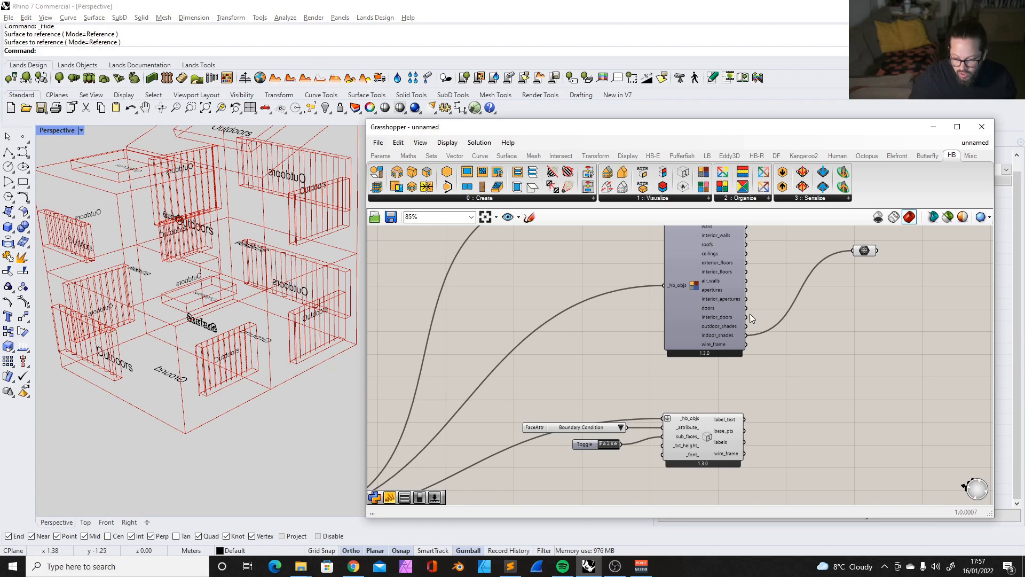
pyautogui.scroll(5, 749, 313)
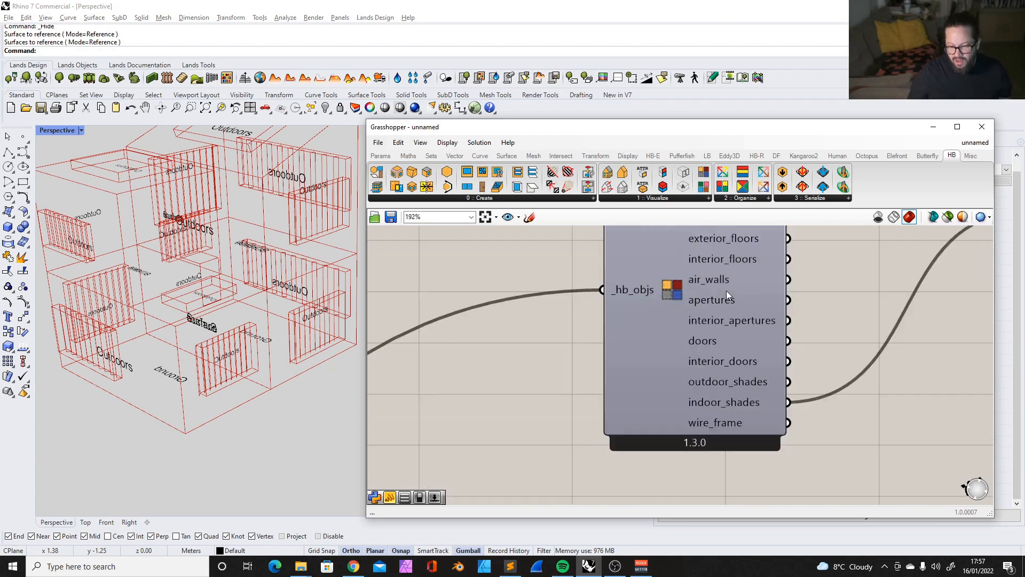
pyautogui.scroll(-4, 719, 283)
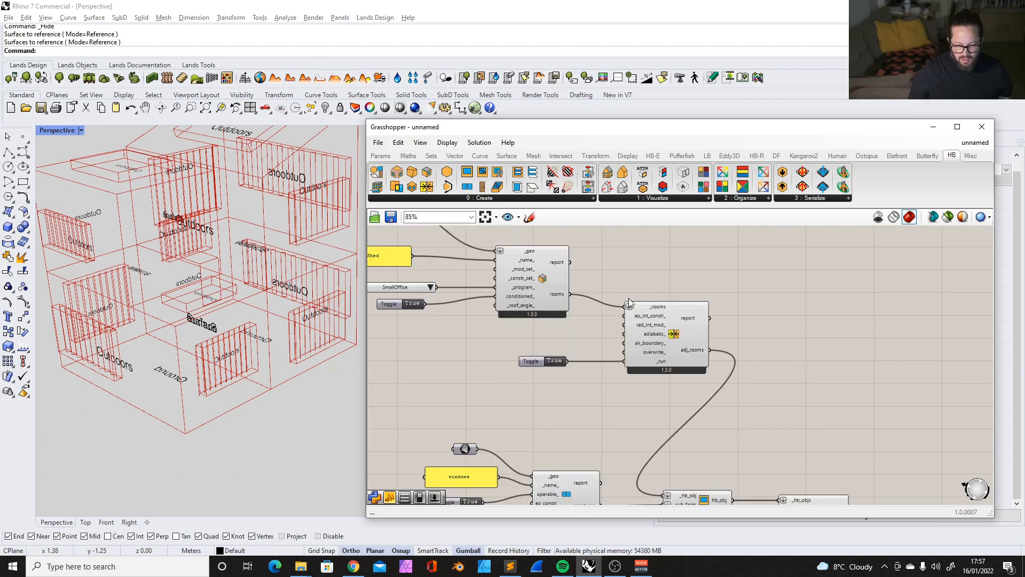
pyautogui.scroll(-3, 558, 362)
pyautogui.scroll(-2, 769, 354)
pyautogui.scroll(2, 943, 370)
# Connect the interior walls output of the visualize-by-type component to the geometry container, replacing the indoor shades.
pyautogui.moveTo(944, 371); pyautogui.dragTo(732, 352, button='right')
pyautogui.scroll(11, 687, 345)
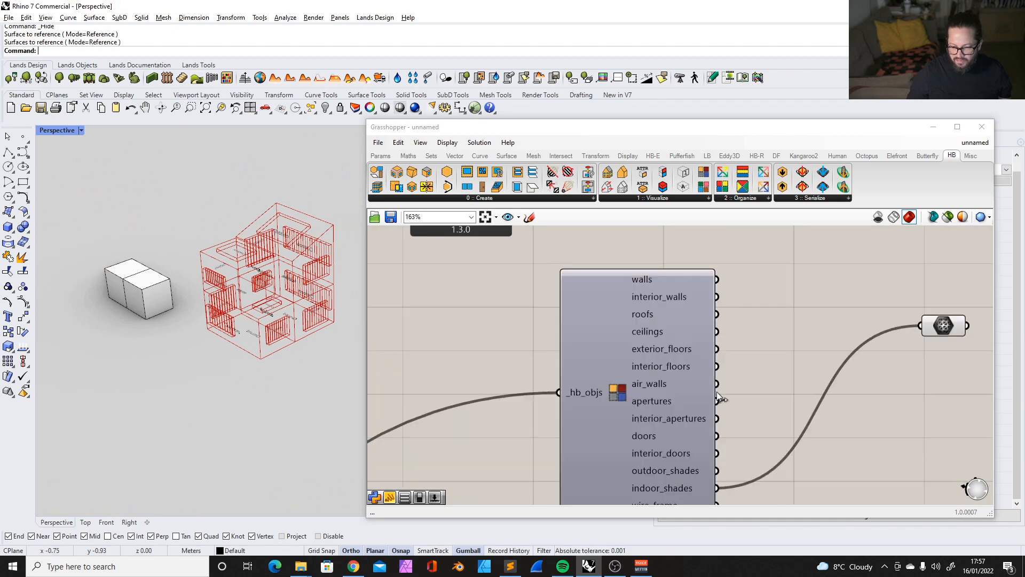
pyautogui.moveTo(717, 367); pyautogui.dragTo(794, 329)
pyautogui.moveTo(717, 297); pyautogui.dragTo(921, 326)
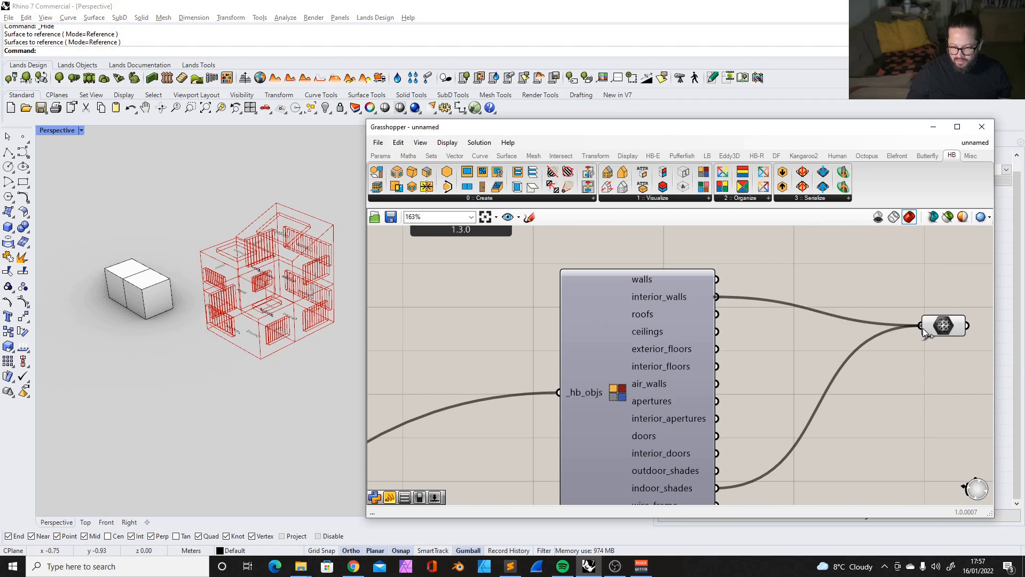
# Examine the previewed interior walls and their boundary condition labels from several sides of the model.
pyautogui.scroll(6, 286, 258)
pyautogui.scroll(-6, 286, 257)
pyautogui.moveTo(285, 258); pyautogui.dragTo(232, 251, button='right')
pyautogui.scroll(5, 255, 273)
pyautogui.scroll(-5, 255, 273)
pyautogui.scroll(3, 275, 310)
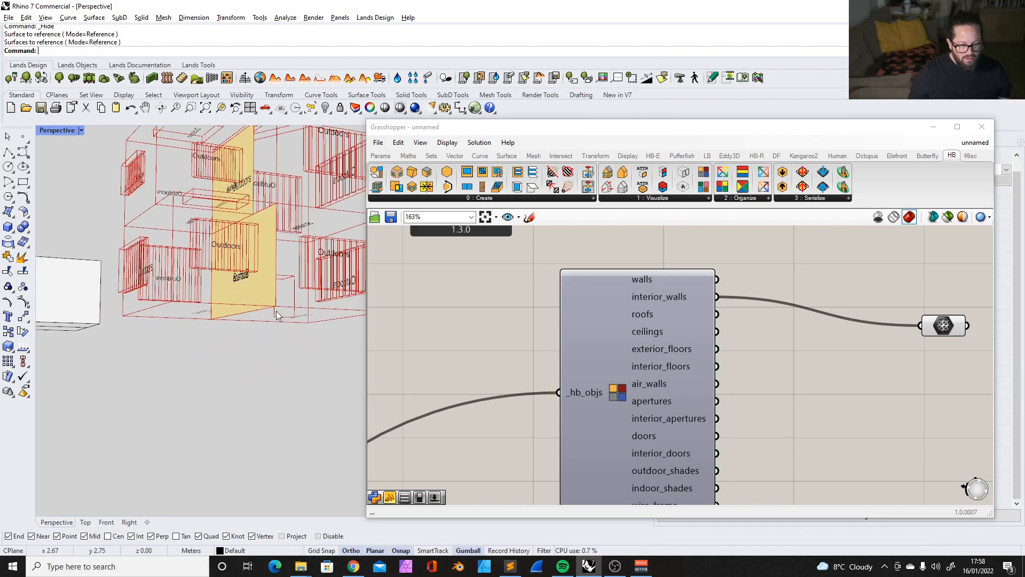
pyautogui.scroll(-4, 274, 311)
pyautogui.moveTo(274, 311); pyautogui.dragTo(260, 342, button='right')
pyautogui.moveTo(238, 278); pyautogui.dragTo(260, 450, button='right')
pyautogui.moveTo(185, 396); pyautogui.dragTo(225, 251, button='right')
pyautogui.scroll(4, 219, 273)
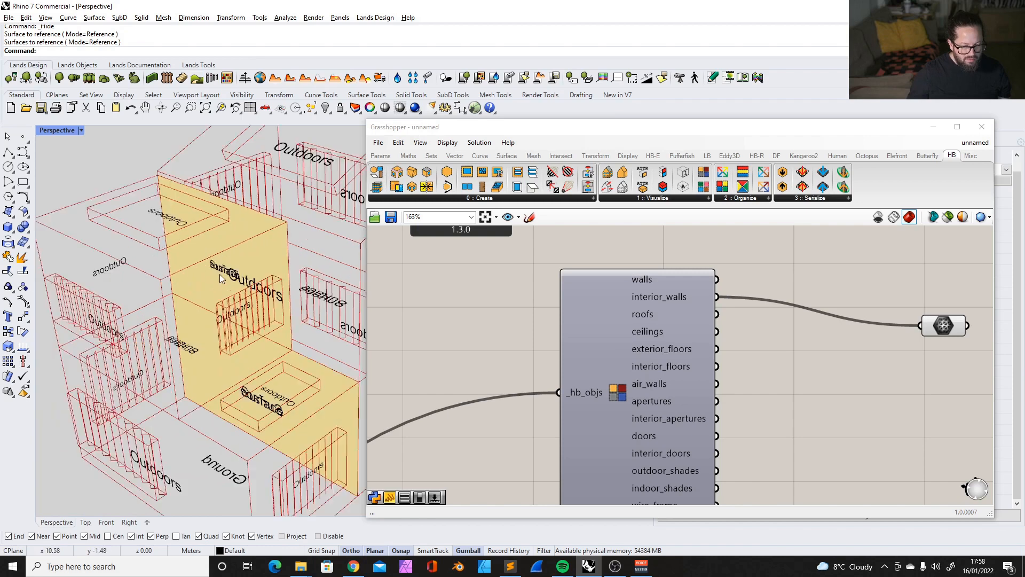
pyautogui.scroll(-8, 246, 316)
pyautogui.scroll(-2, 268, 312)
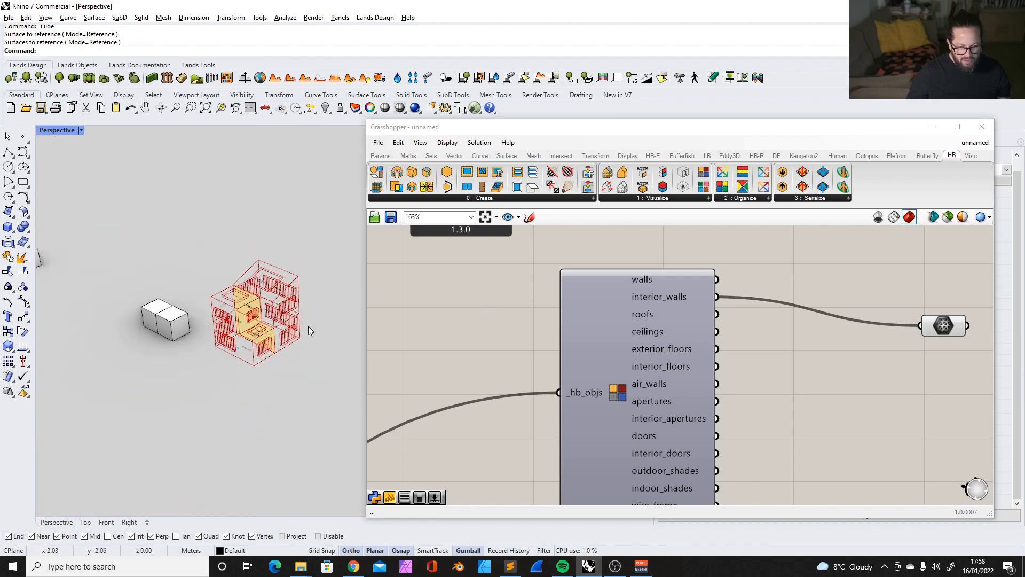
# Duplicate the True toggle of the solve-adjacency component and connect the copy to its air boundary input.
pyautogui.scroll(-10, 571, 248)
pyautogui.scroll(10, 583, 305)
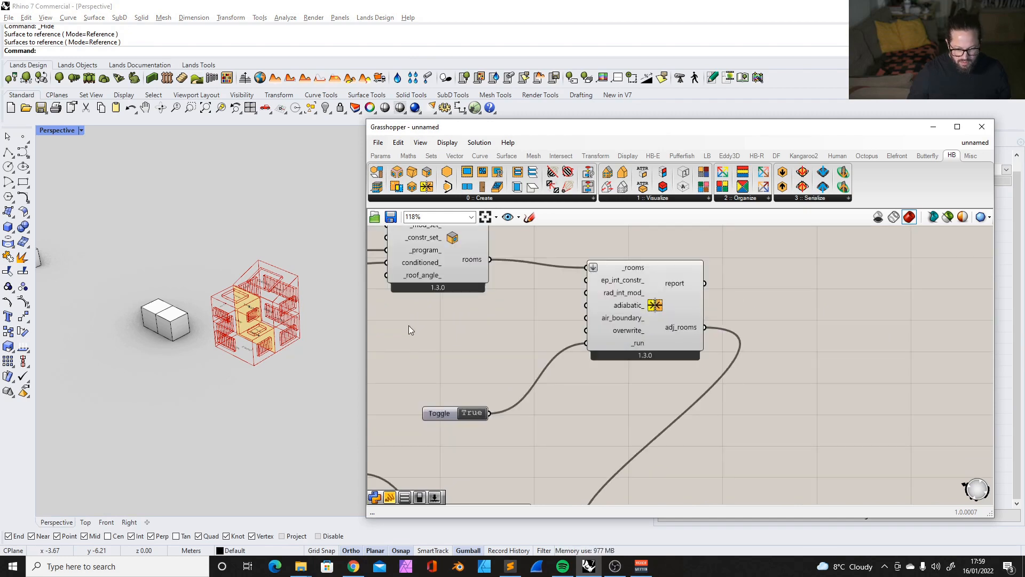
pyautogui.scroll(5, 235, 295)
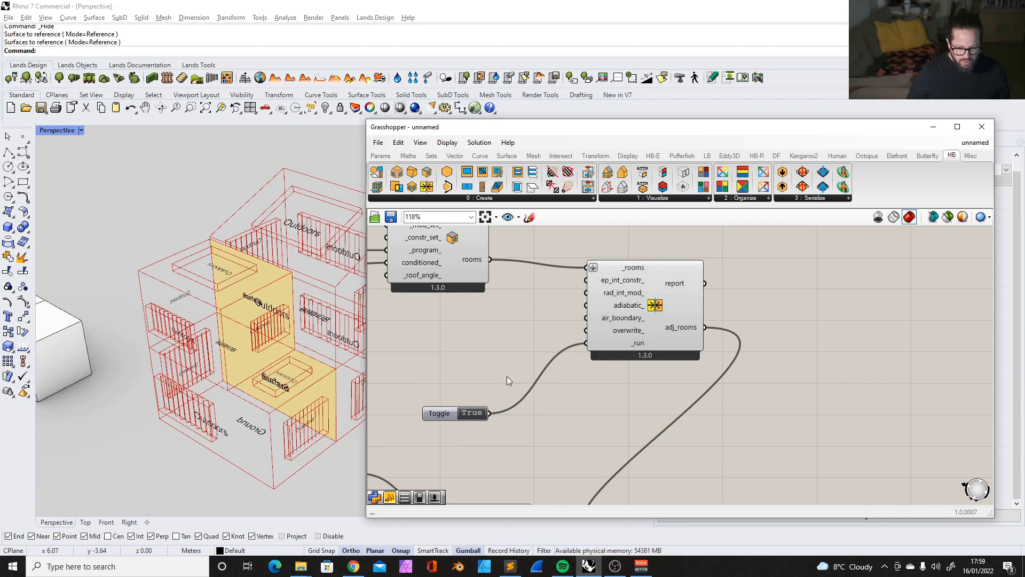
pyautogui.click(453, 411)
pyautogui.hotkey('ctrl', 'c')
pyautogui.hotkey('ctrl', 'v')
pyautogui.moveTo(453, 417); pyautogui.dragTo(586, 317)
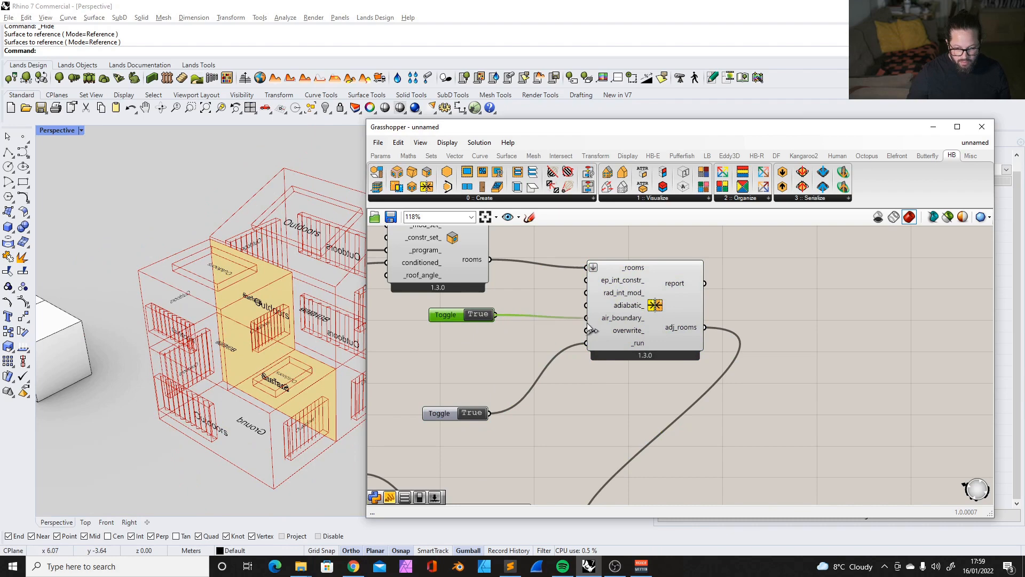
# Connect the walls output of the visualize-by-type component to the geometry container and inspect the walls with air boundaries enabled.
pyautogui.moveTo(284, 385); pyautogui.dragTo(267, 327, button='right')
pyautogui.scroll(-6, 267, 326)
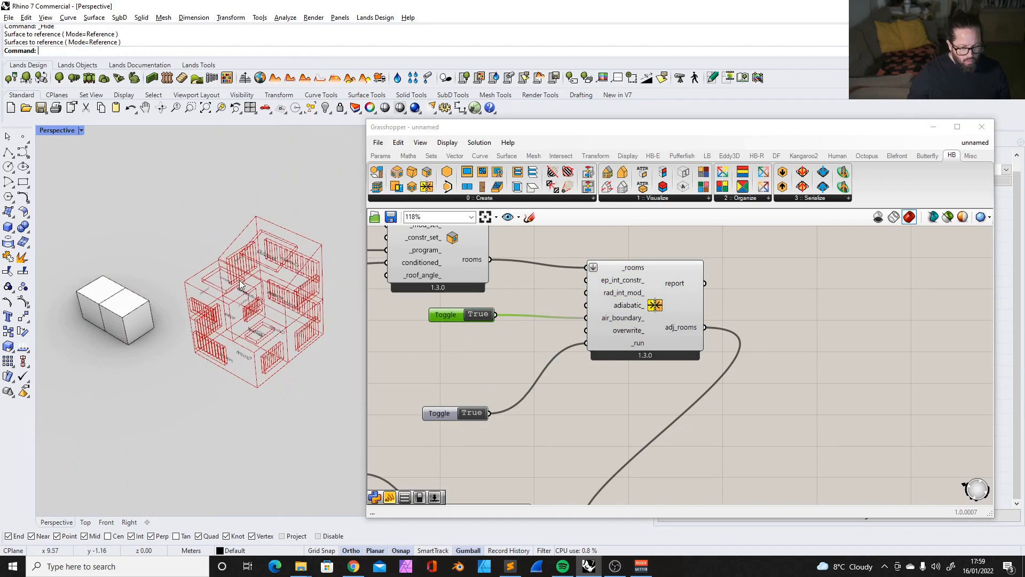
pyautogui.scroll(-6, 758, 334)
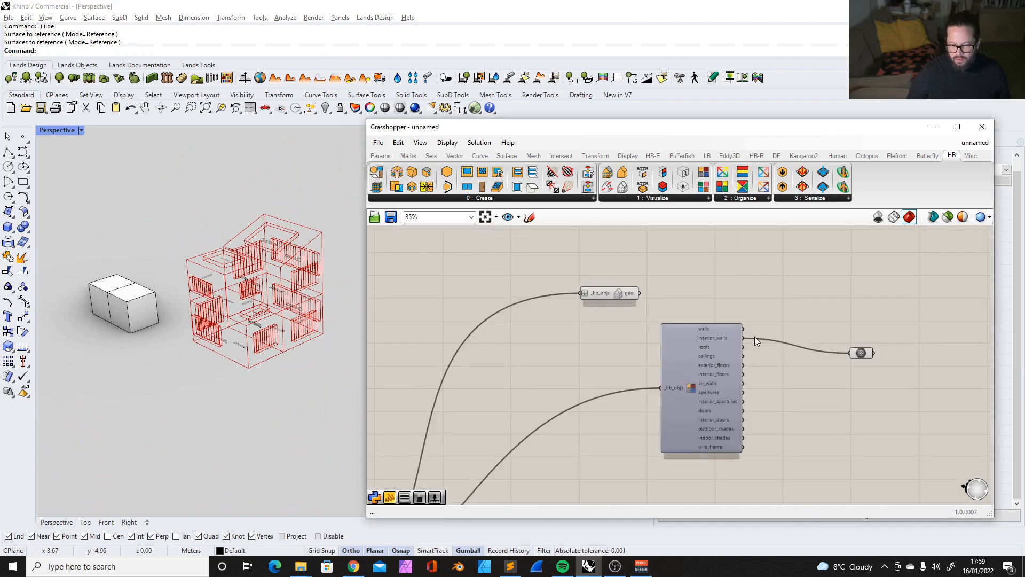
pyautogui.scroll(7, 676, 435)
pyautogui.click(764, 391)
pyautogui.rightClick(765, 390)
pyautogui.click(795, 476)
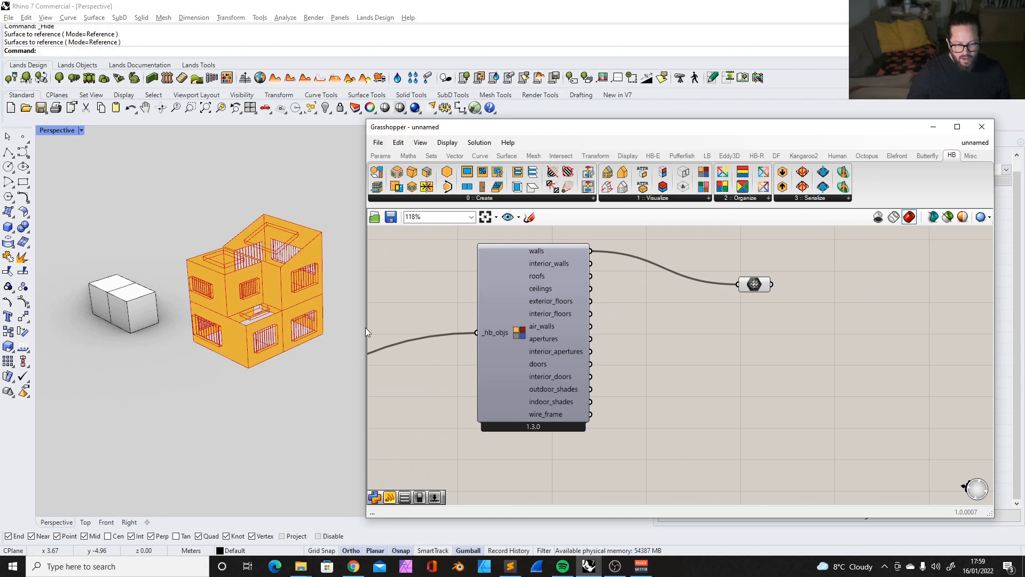
pyautogui.moveTo(349, 343); pyautogui.dragTo(383, 329, button='right')
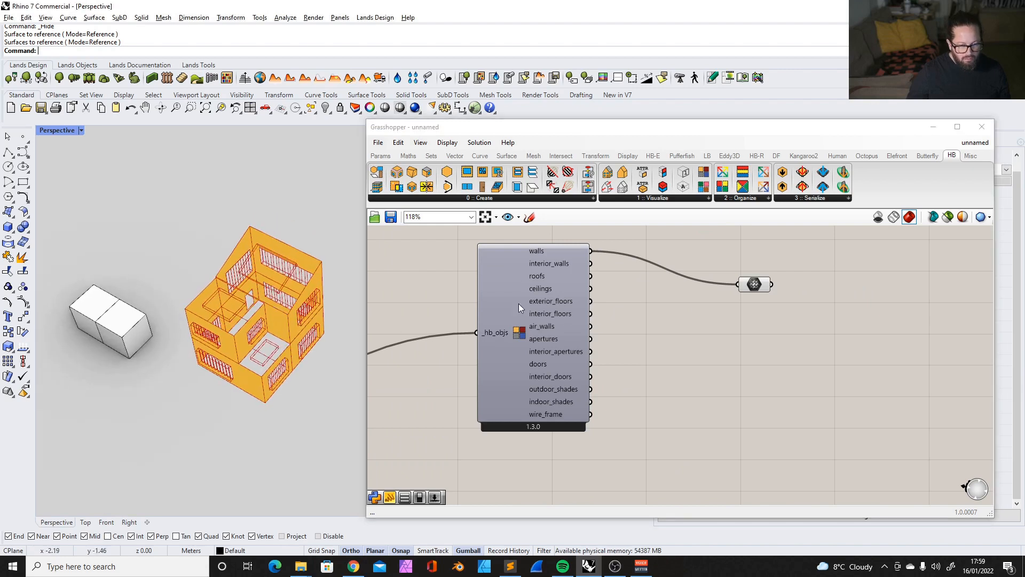
# Connect the interior floors output of the visualize-by-type component to the geometry container and inspect the model from several sides.
pyautogui.moveTo(590, 263); pyautogui.dragTo(728, 280)
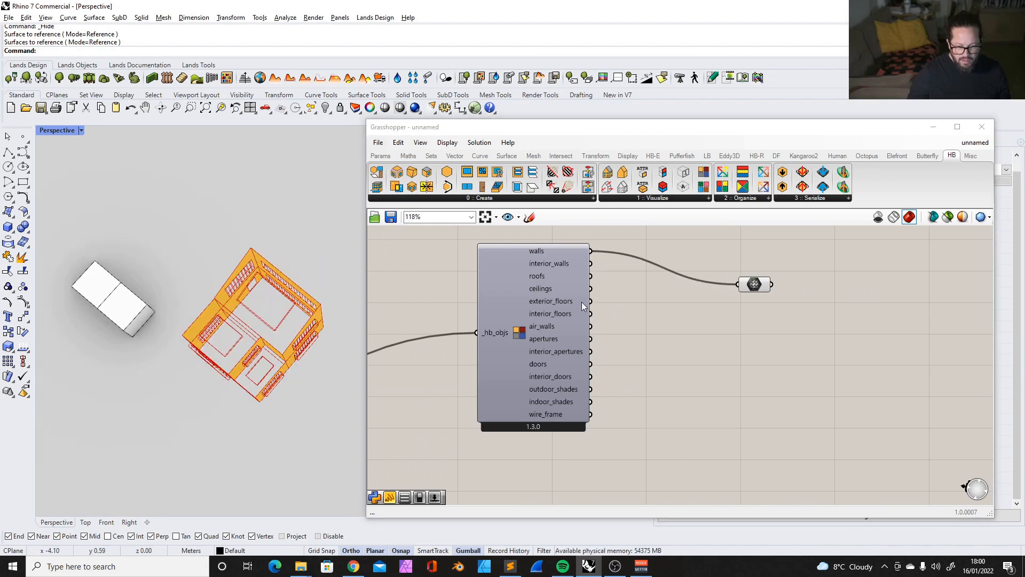
pyautogui.moveTo(590, 302); pyautogui.dragTo(732, 279)
pyautogui.moveTo(174, 299); pyautogui.dragTo(167, 243, button='right')
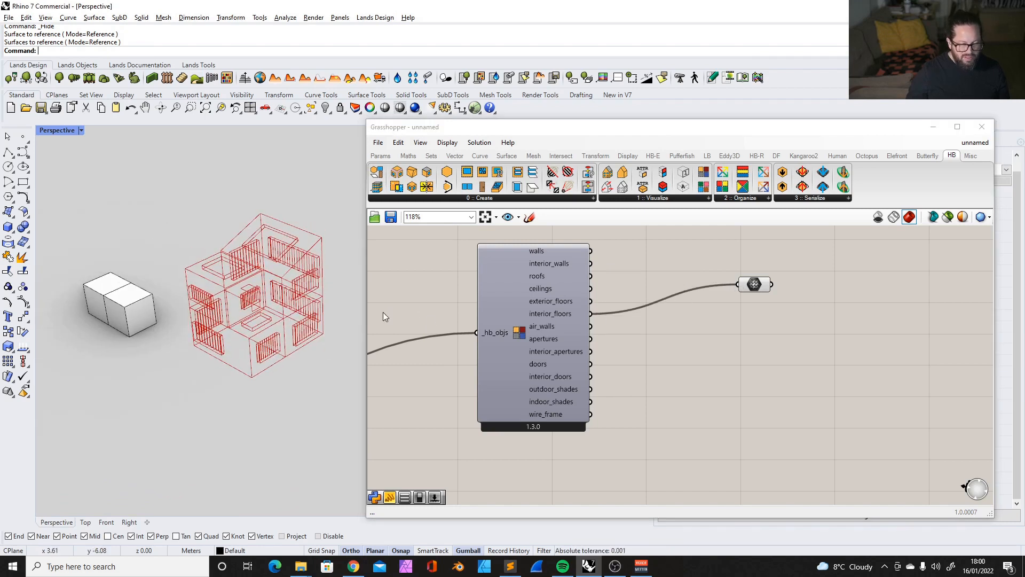
pyautogui.scroll(-1, 613, 341)
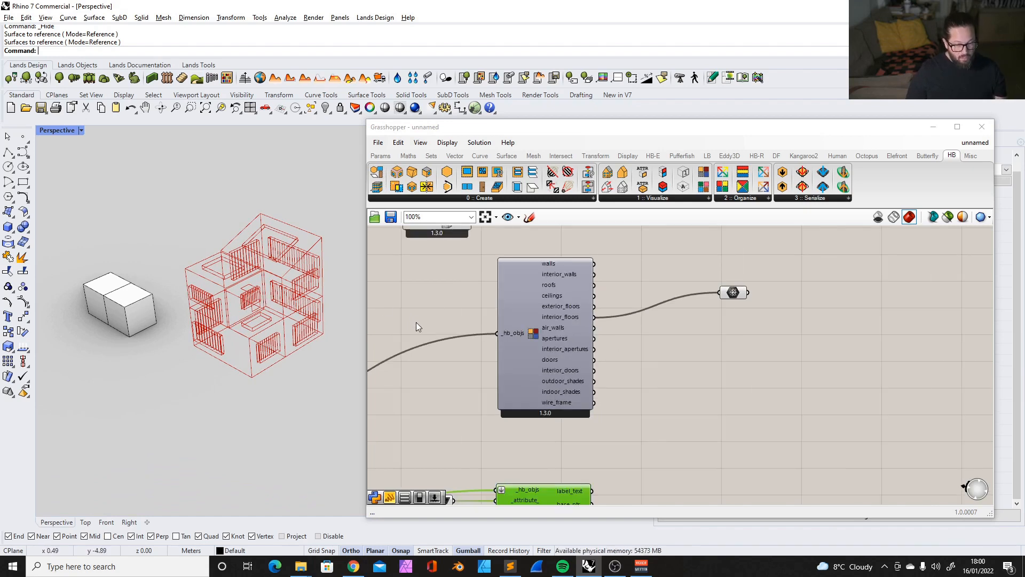
pyautogui.moveTo(289, 293); pyautogui.dragTo(275, 257, button='right')
pyautogui.moveTo(200, 216); pyautogui.dragTo(256, 317, button='right')
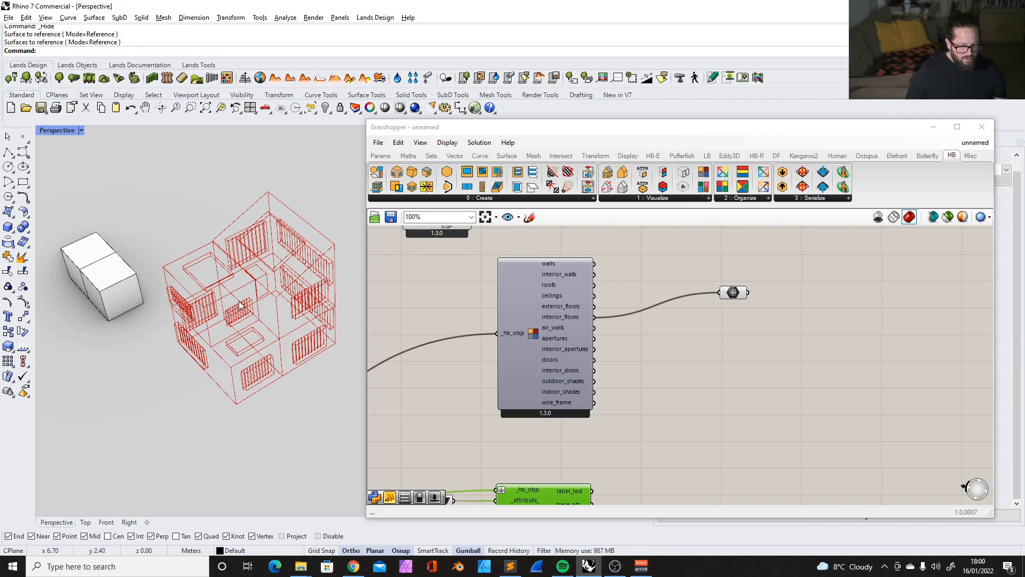
pyautogui.moveTo(265, 278); pyautogui.dragTo(291, 345, button='right')
pyautogui.moveTo(257, 301); pyautogui.dragTo(239, 331, button='right')
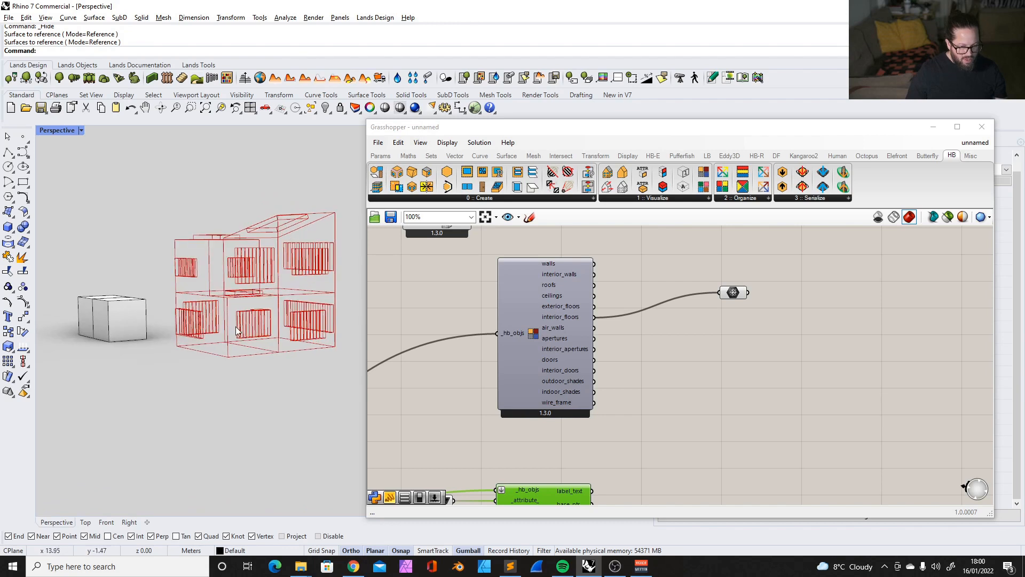
pyautogui.click(757, 327)
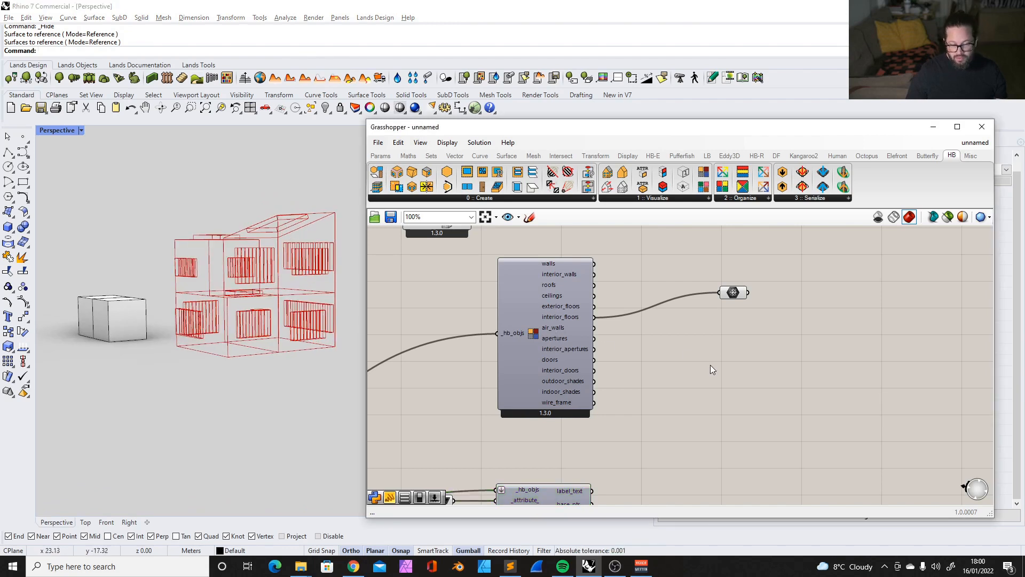
# Duplicate the solid-intersection and room component group with its Brep container, name panel, program list and toggles above the original.
pyautogui.scroll(-5, 710, 364)
pyautogui.scroll(2, 537, 315)
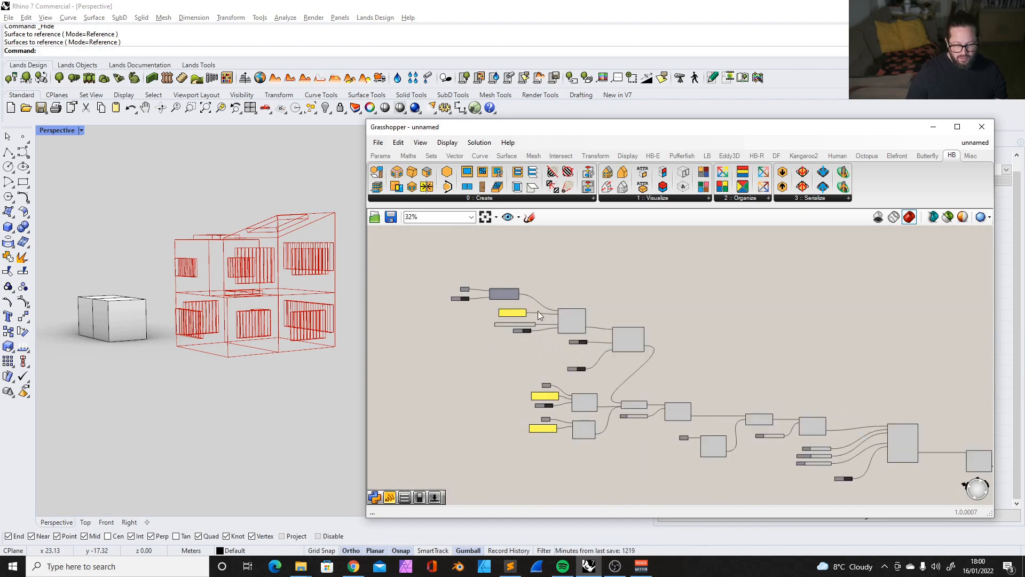
pyautogui.scroll(3, 502, 299)
pyautogui.scroll(1, 675, 347)
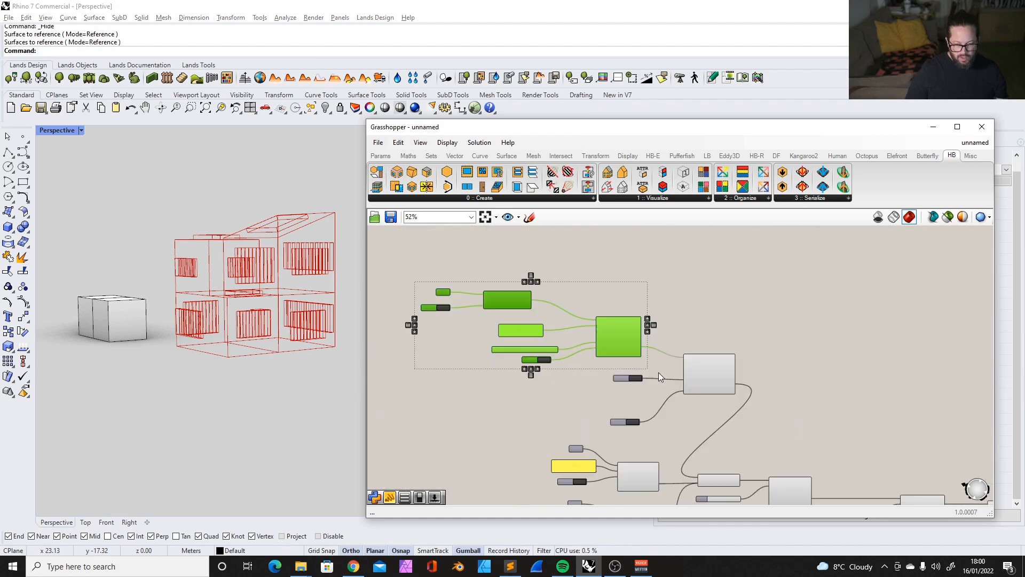
pyautogui.hotkey('ctrl', 'v')
pyautogui.moveTo(615, 337); pyautogui.dragTo(611, 267, button='right')
pyautogui.scroll(-2, 611, 262)
pyautogui.scroll(3, 662, 342)
pyautogui.scroll(-5, 653, 390)
pyautogui.scroll(6, 559, 287)
pyautogui.scroll(-2, 549, 286)
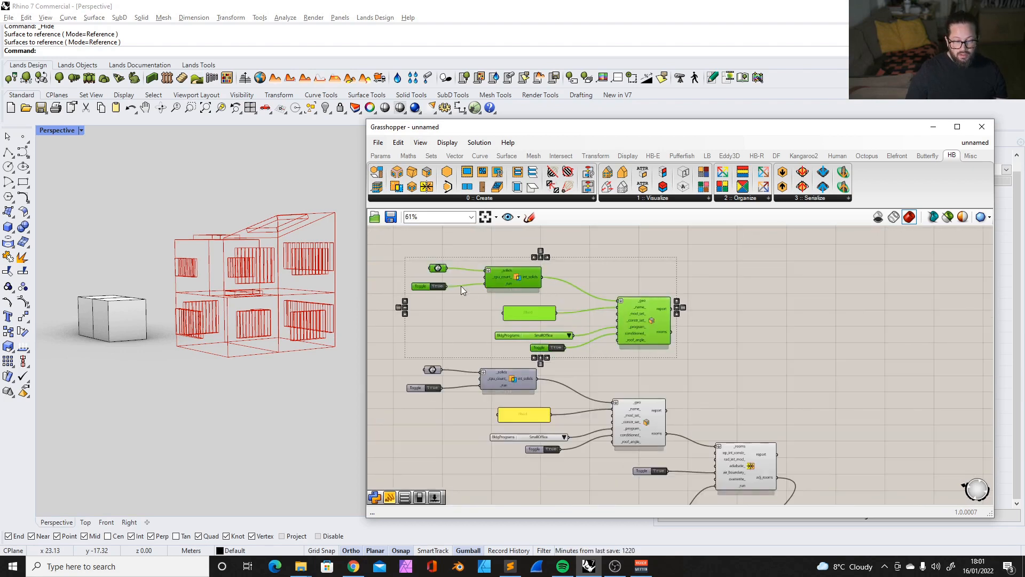
# Show the hidden Rhino objects, reference the two upper-floor volumes in the duplicated Brep container, and check the rooms output.
pyautogui.rightClick(325, 107)
pyautogui.click(458, 266)
pyautogui.click(442, 269)
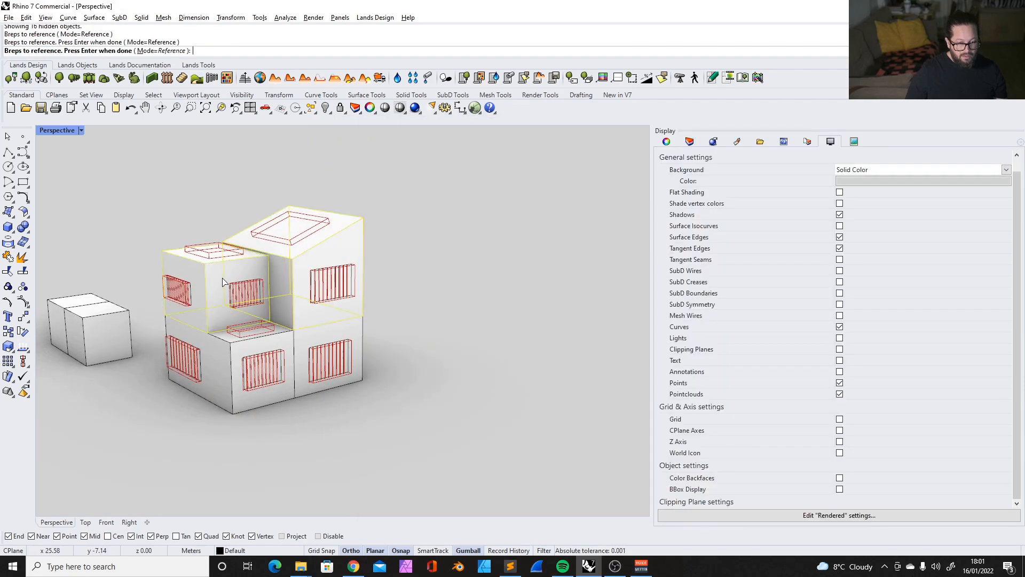
pyautogui.press('Return')
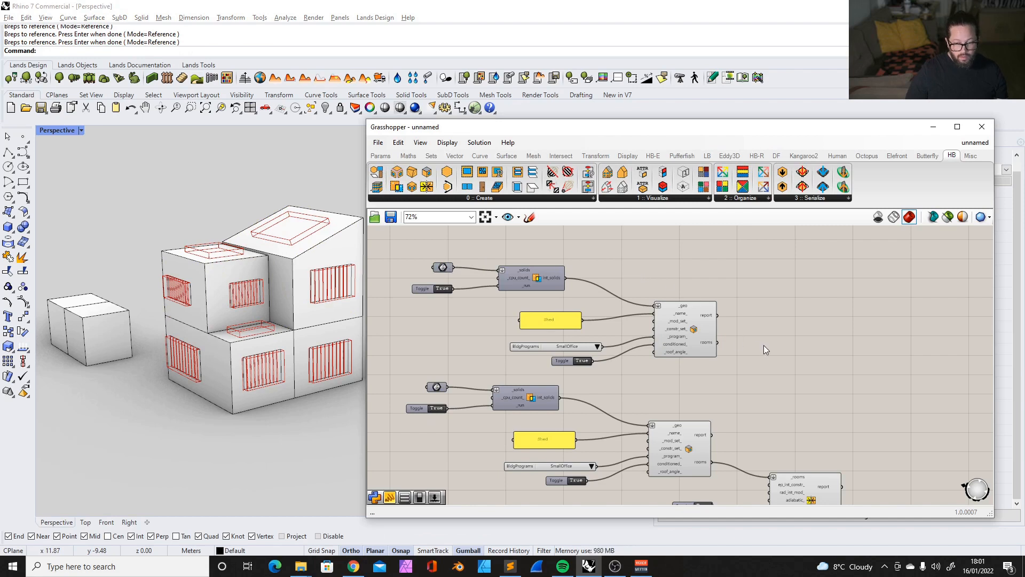
pyautogui.moveTo(709, 343)
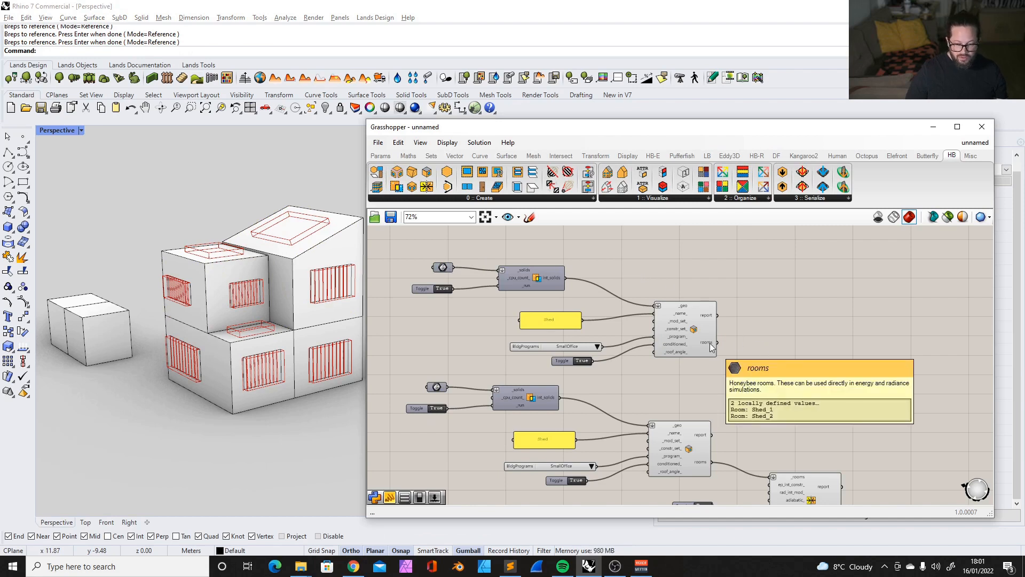
pyautogui.scroll(-3, 701, 331)
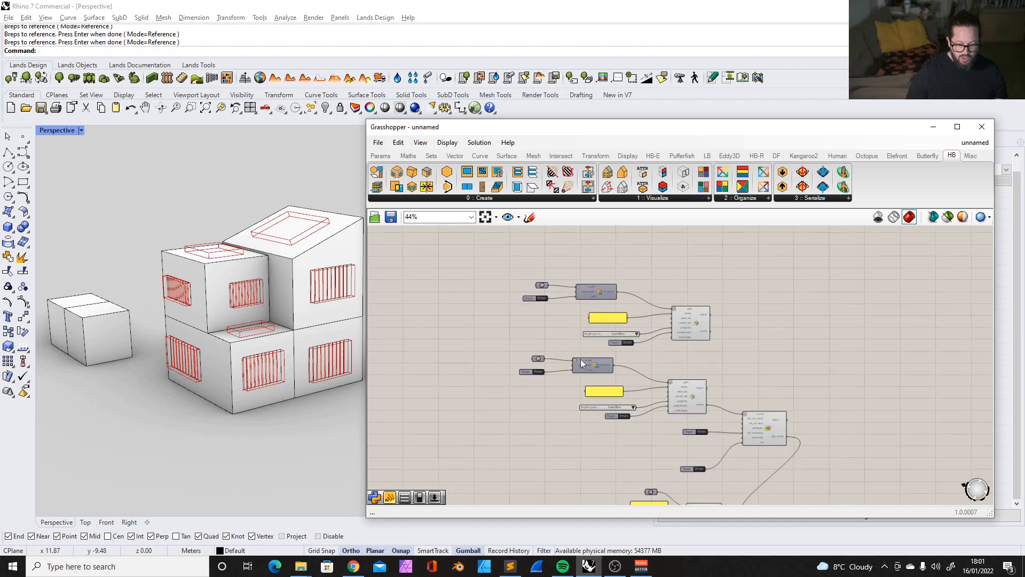
# Set the original Brep container to reference only the ground-floor volumes of the building.
pyautogui.scroll(4, 526, 370)
pyautogui.click(558, 346)
pyautogui.rightClick(559, 346)
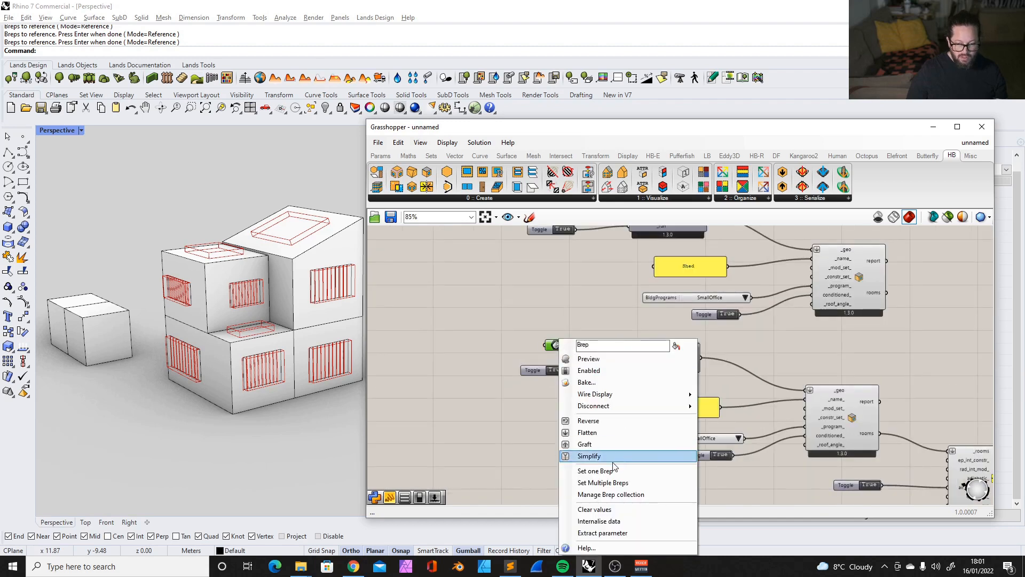
pyautogui.click(595, 470)
pyautogui.click(324, 350)
pyautogui.rightClick(558, 346)
pyautogui.click(595, 482)
pyautogui.click(348, 332)
pyautogui.press('Escape')
pyautogui.rightClick(560, 347)
pyautogui.click(596, 483)
pyautogui.moveTo(159, 328); pyautogui.dragTo(361, 398)
pyautogui.press('Return')
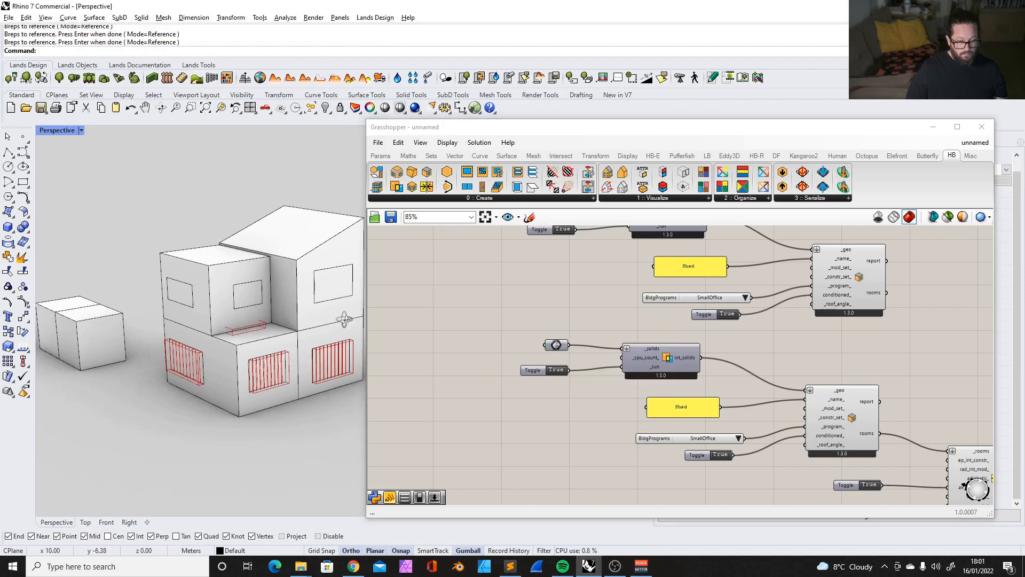
# Examine the intersected solids output of the duplicated solid-intersection component.
pyautogui.moveTo(345, 318); pyautogui.dragTo(384, 321, button='right')
pyautogui.scroll(-1, 616, 325)
pyautogui.moveTo(616, 324); pyautogui.dragTo(587, 372, button='right')
pyautogui.click(542, 271)
pyautogui.click(656, 282)
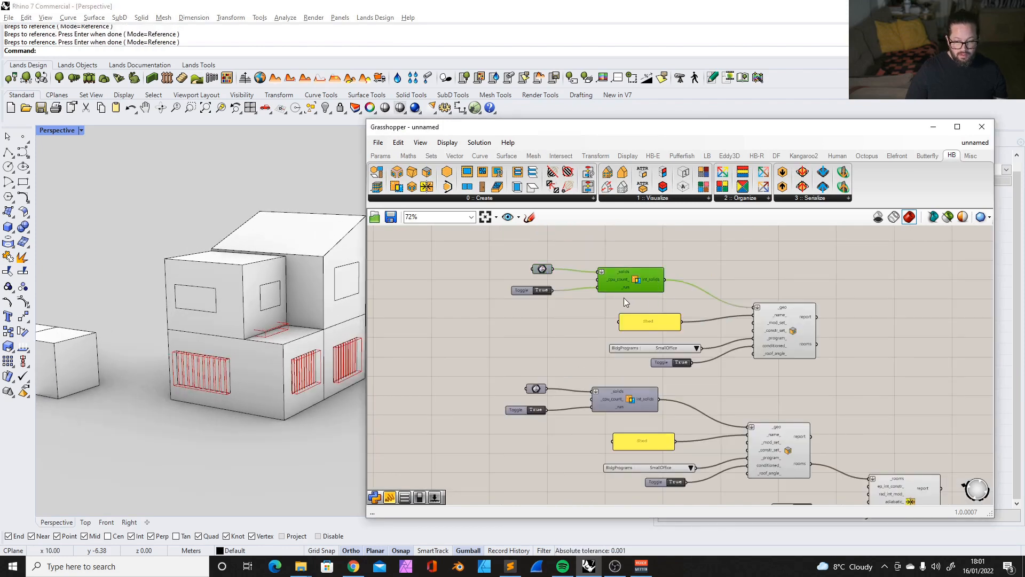
pyautogui.scroll(-3, 672, 350)
pyautogui.scroll(3, 740, 342)
pyautogui.scroll(-2, 741, 342)
pyautogui.scroll(3, 777, 476)
pyautogui.scroll(-2, 709, 413)
pyautogui.scroll(4, 524, 239)
pyautogui.moveTo(628, 276)
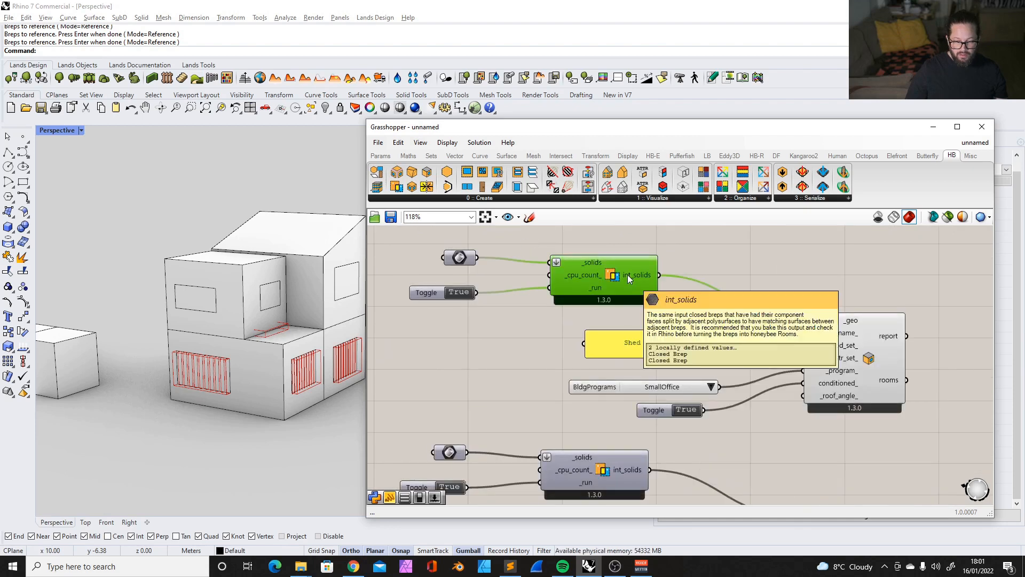
pyautogui.scroll(-2, 571, 280)
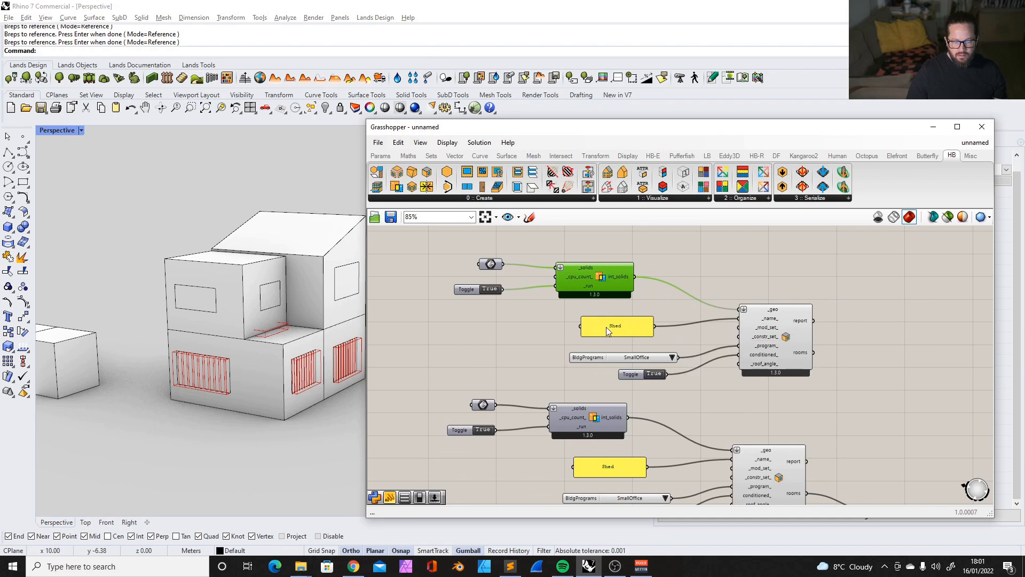
# Move the duplicated room component with its name panel, program list and toggle farther from the solid-intersection component.
pyautogui.moveTo(560, 319); pyautogui.dragTo(847, 392)
pyautogui.scroll(-1, 704, 357)
pyautogui.moveTo(654, 337); pyautogui.dragTo(803, 329)
pyautogui.click(545, 357)
# Set the duplicated Brep container to reference all four volumes of the building, both upper-floor and ground-floor.
pyautogui.scroll(-2, 501, 336)
pyautogui.scroll(7, 520, 355)
pyautogui.click(466, 264)
pyautogui.rightClick(466, 264)
pyautogui.click(504, 406)
pyautogui.click(306, 266)
pyautogui.click(230, 282)
pyautogui.click(300, 352)
pyautogui.click(357, 334)
pyautogui.press('Return')
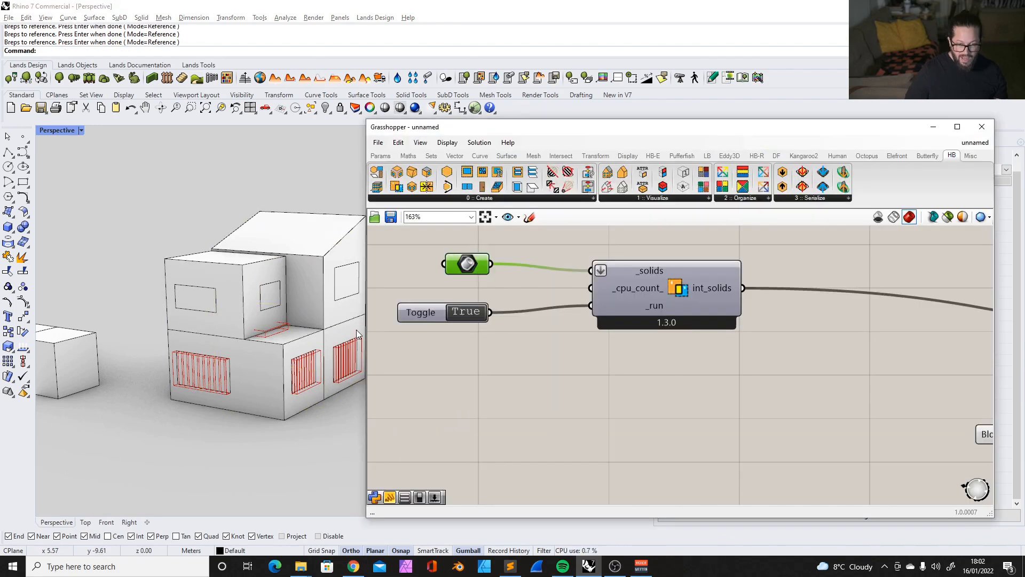
pyautogui.click(572, 333)
pyautogui.scroll(-8, 511, 302)
pyautogui.scroll(5, 603, 303)
pyautogui.scroll(-3, 597, 299)
pyautogui.moveTo(827, 332); pyautogui.dragTo(842, 336)
pyautogui.doubleClick(614, 342)
pyautogui.write('list')
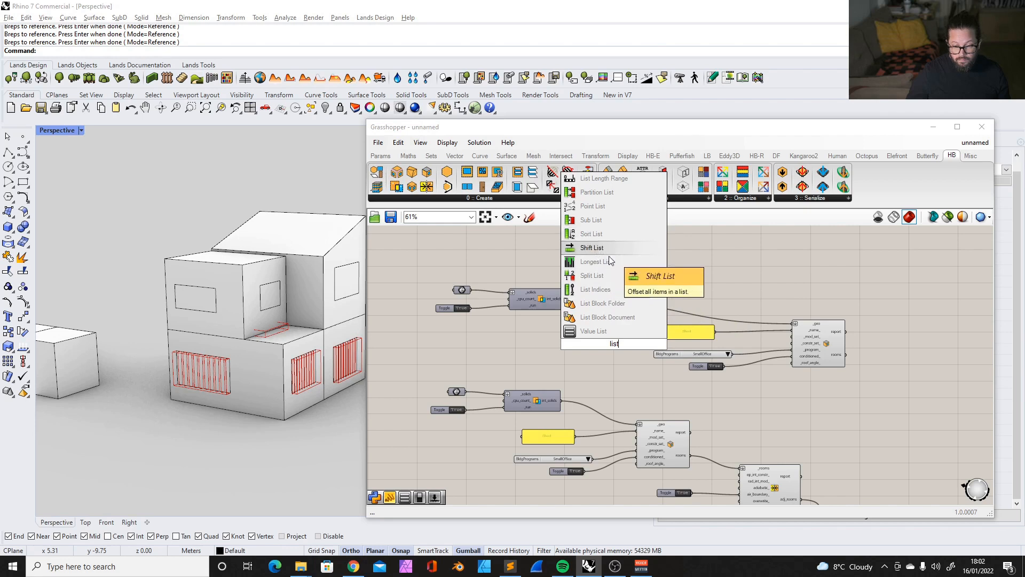
pyautogui.press('Escape')
pyautogui.doubleClick(597, 336)
pyautogui.write('list')
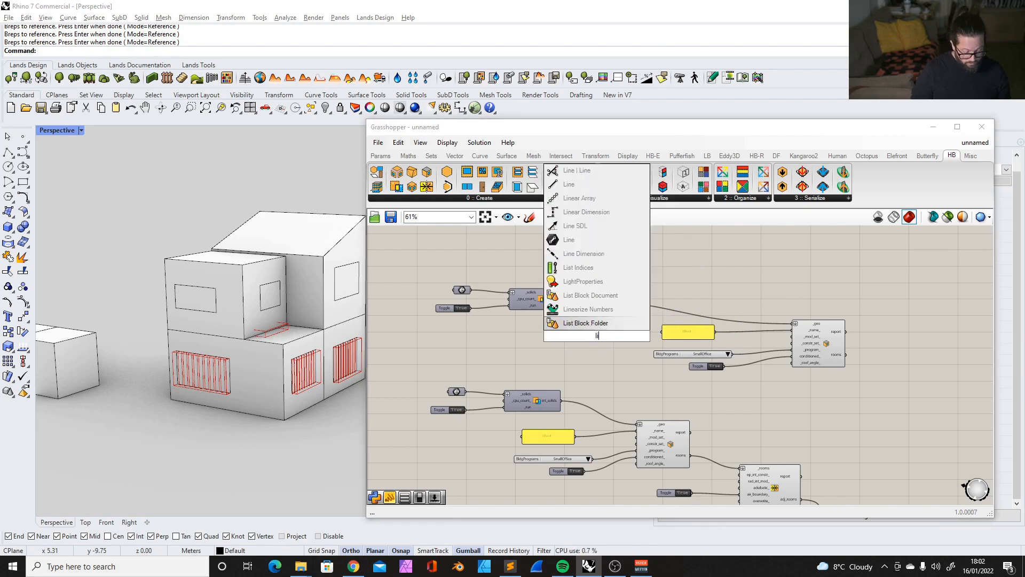
pyautogui.press('BackSpace')
pyautogui.press('BackSpace')
pyautogui.press('BackSpace')
pyautogui.press('BackSpace')
pyautogui.write('item')
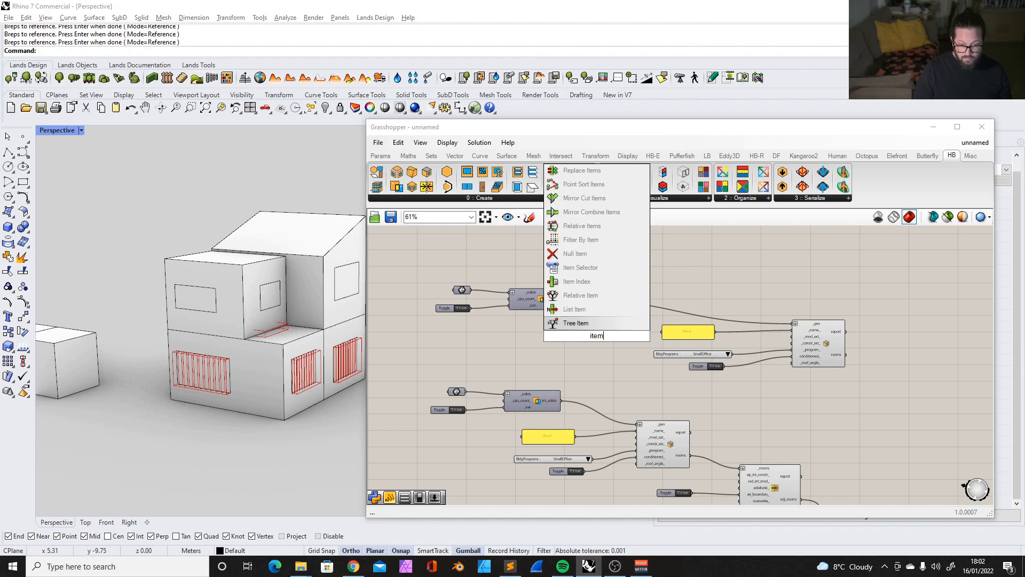
pyautogui.click(598, 300)
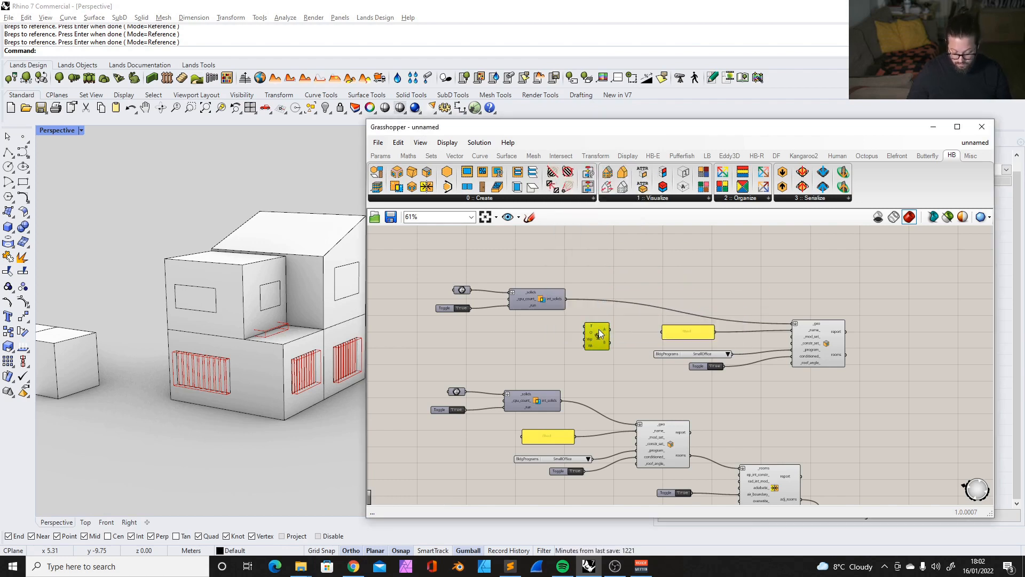
pyautogui.press('Delete')
# Add a List Item component and connect the duplicated component's intersected solids output to its list input.
pyautogui.doubleClick(594, 335)
pyautogui.write('item')
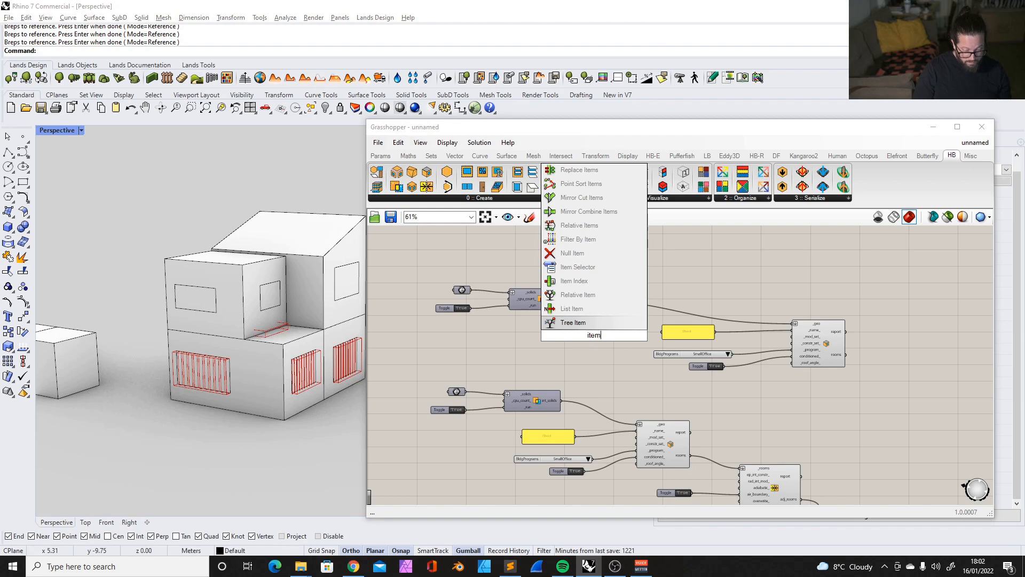
pyautogui.click(591, 309)
pyautogui.scroll(4, 617, 320)
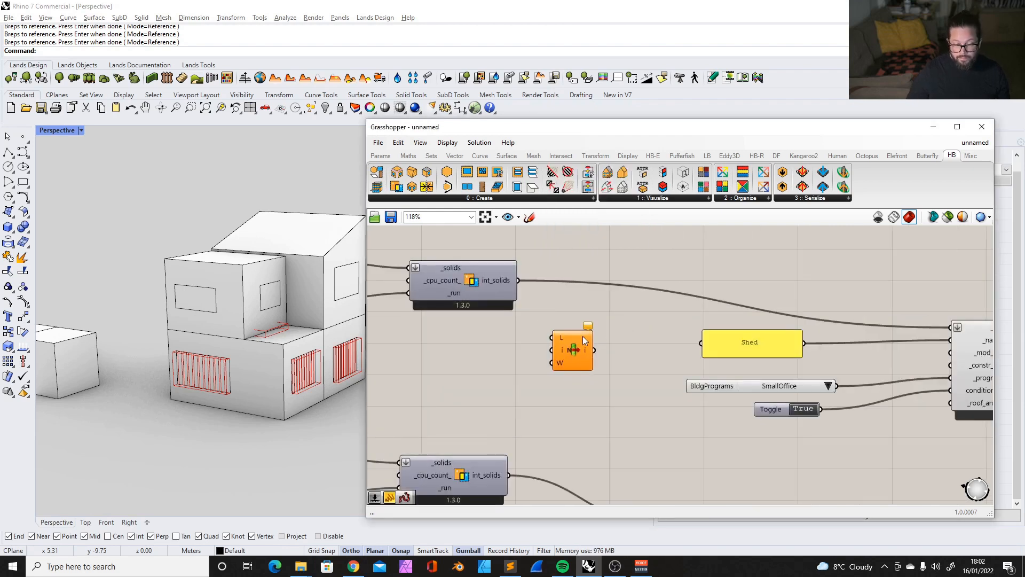
pyautogui.moveTo(517, 280); pyautogui.dragTo(604, 337)
pyautogui.scroll(-1, 594, 306)
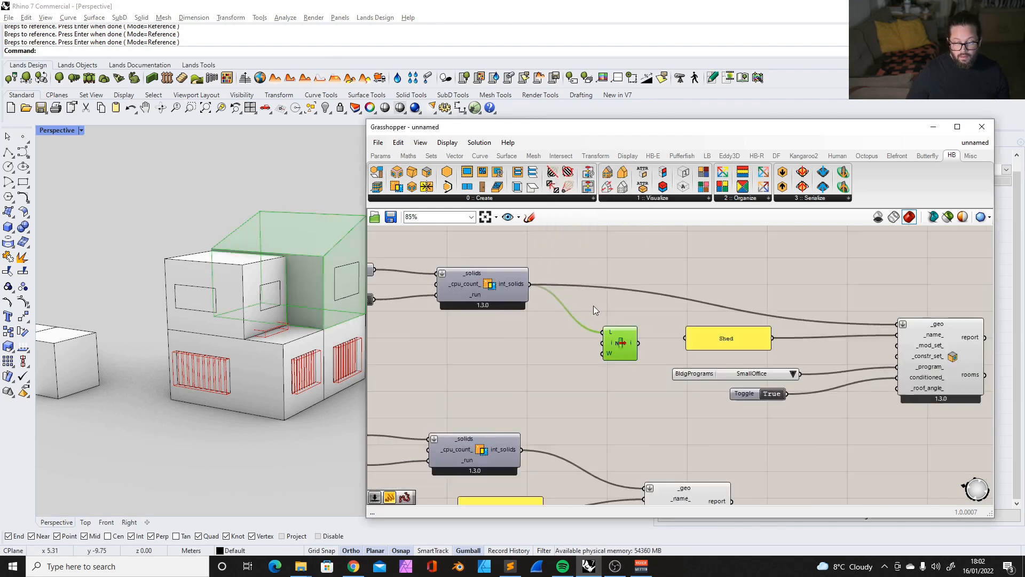
# Set the List Item component's index input to the multiple integers 0 and 1.
pyautogui.scroll(3, 590, 368)
pyautogui.rightClick(592, 313)
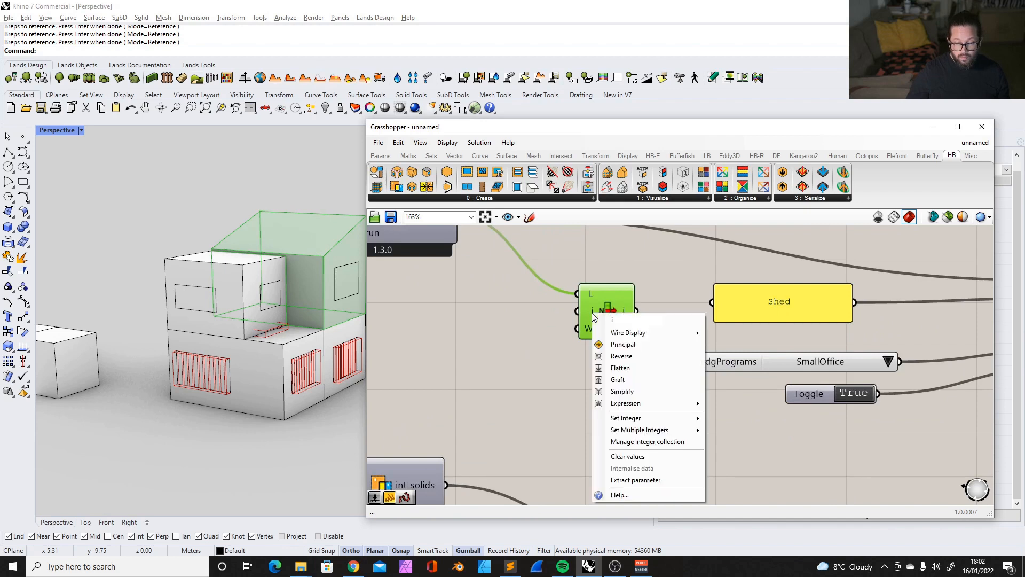
pyautogui.moveTo(667, 420)
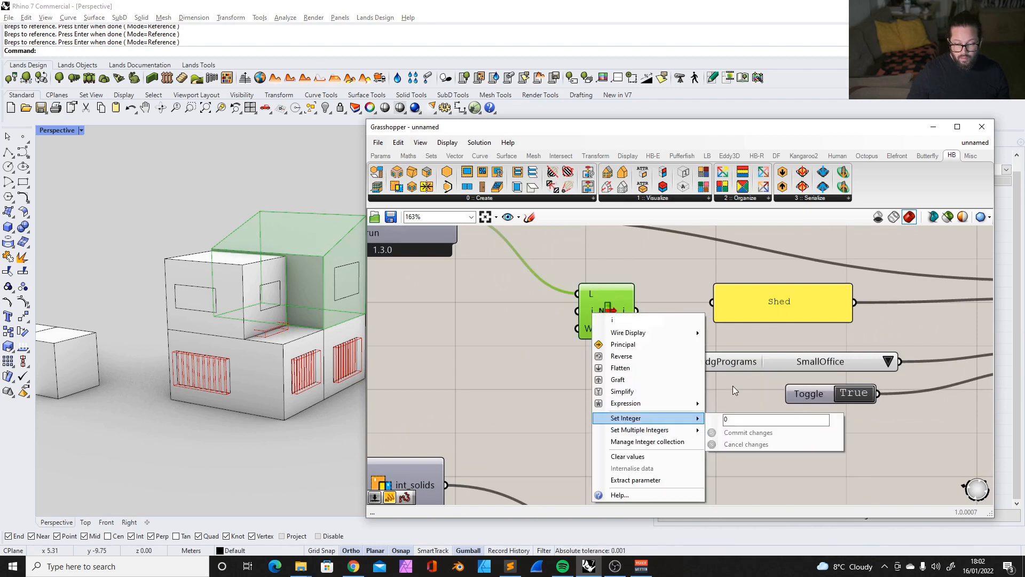
pyautogui.click(642, 405)
pyautogui.rightClick(591, 311)
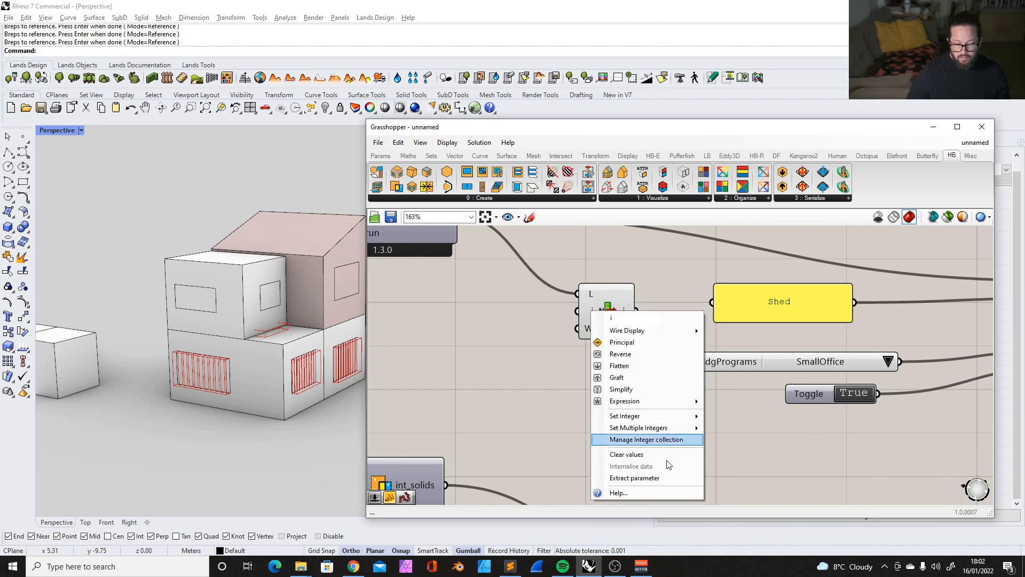
pyautogui.moveTo(678, 432)
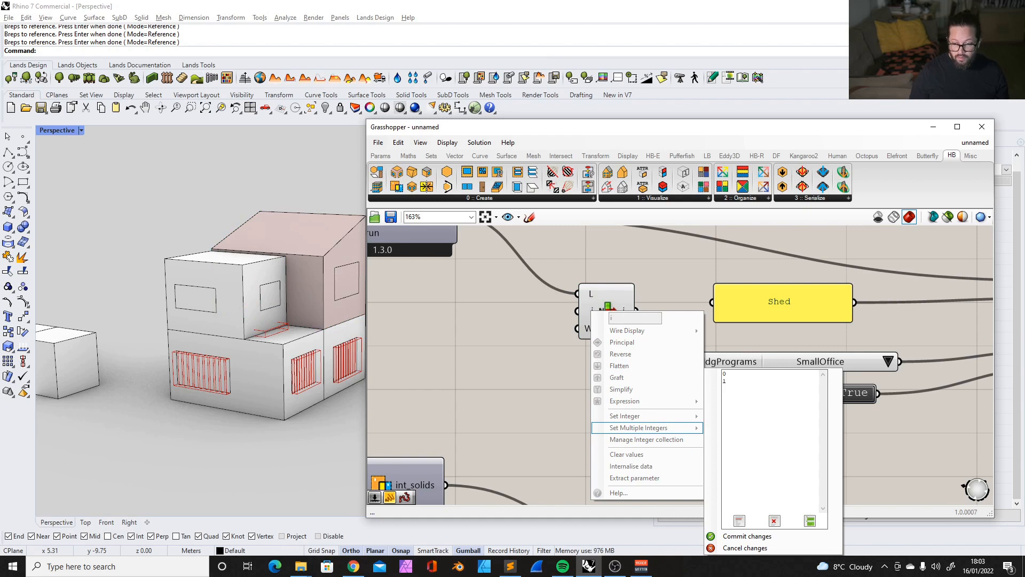
pyautogui.click(747, 537)
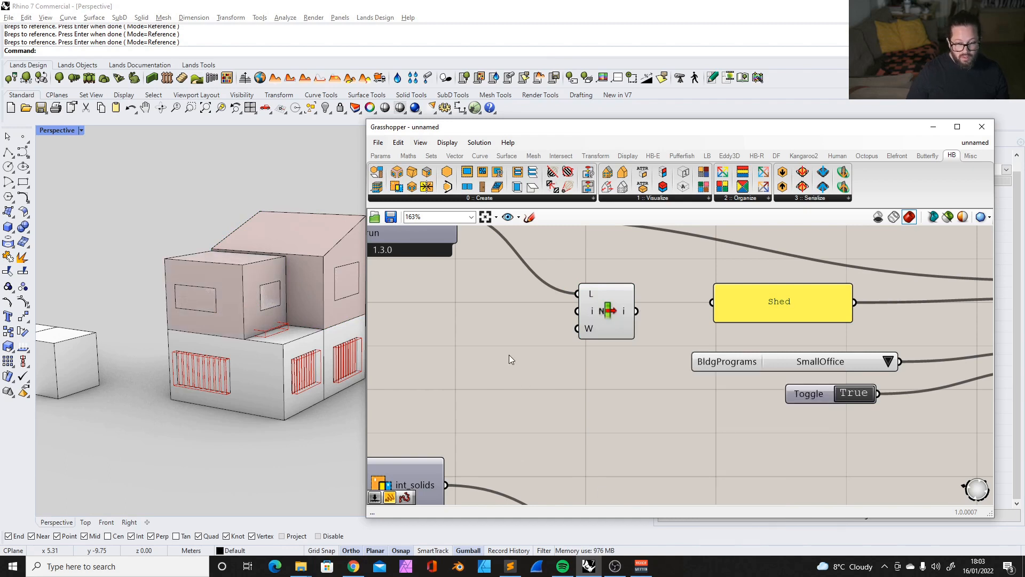
# Connect the List Item output to the duplicated room component's geometry input, replacing the direct wire, and place List Item beside the solid-intersection component.
pyautogui.scroll(-2, 480, 352)
pyautogui.scroll(-2, 526, 299)
pyautogui.scroll(2, 469, 271)
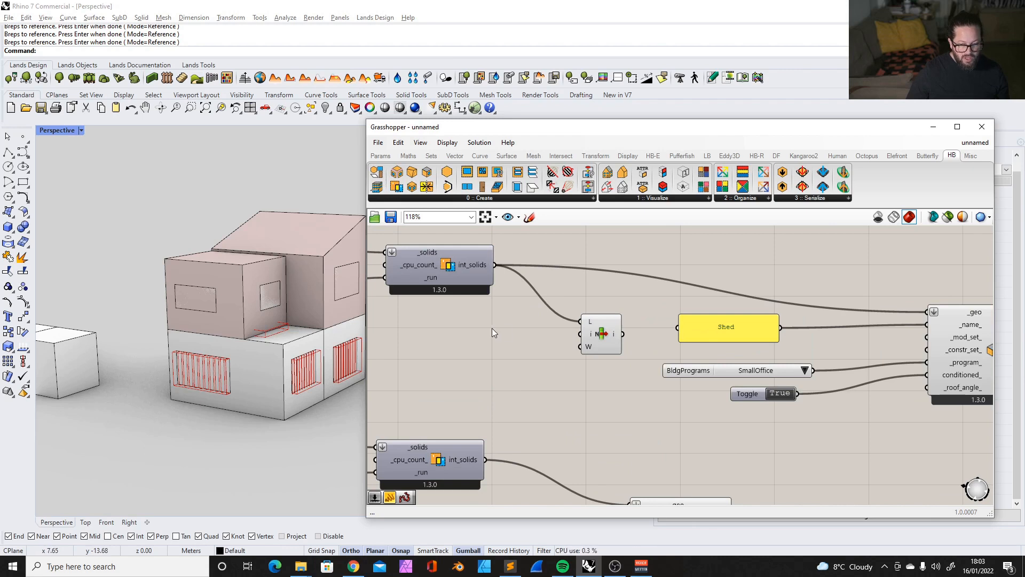
pyautogui.scroll(-2, 504, 327)
pyautogui.scroll(2, 643, 335)
pyautogui.scroll(-3, 508, 331)
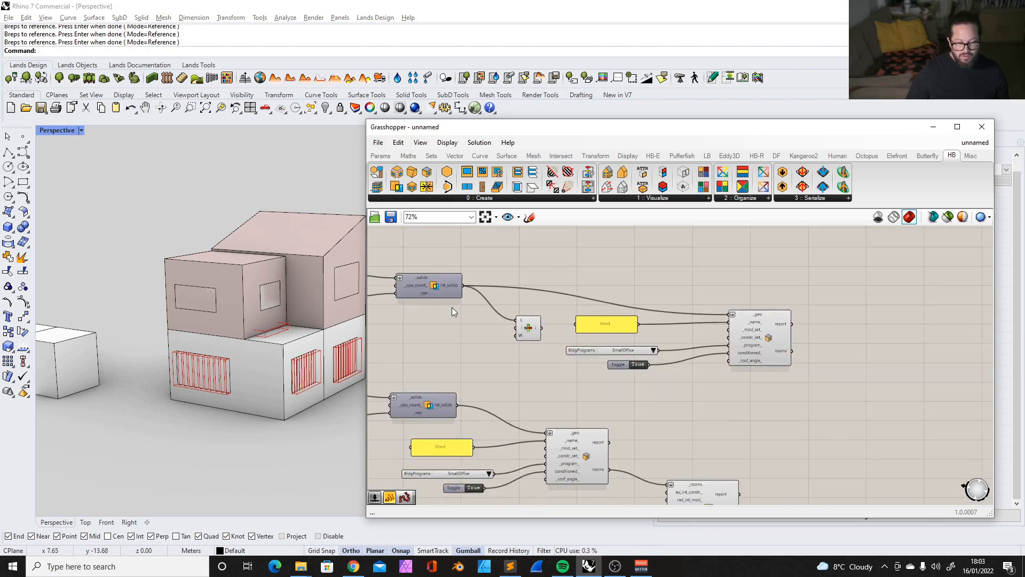
pyautogui.scroll(1, 738, 322)
pyautogui.moveTo(512, 327); pyautogui.dragTo(732, 313)
pyautogui.scroll(-4, 555, 296)
pyautogui.scroll(4, 508, 311)
pyautogui.moveTo(533, 309); pyautogui.dragTo(514, 287)
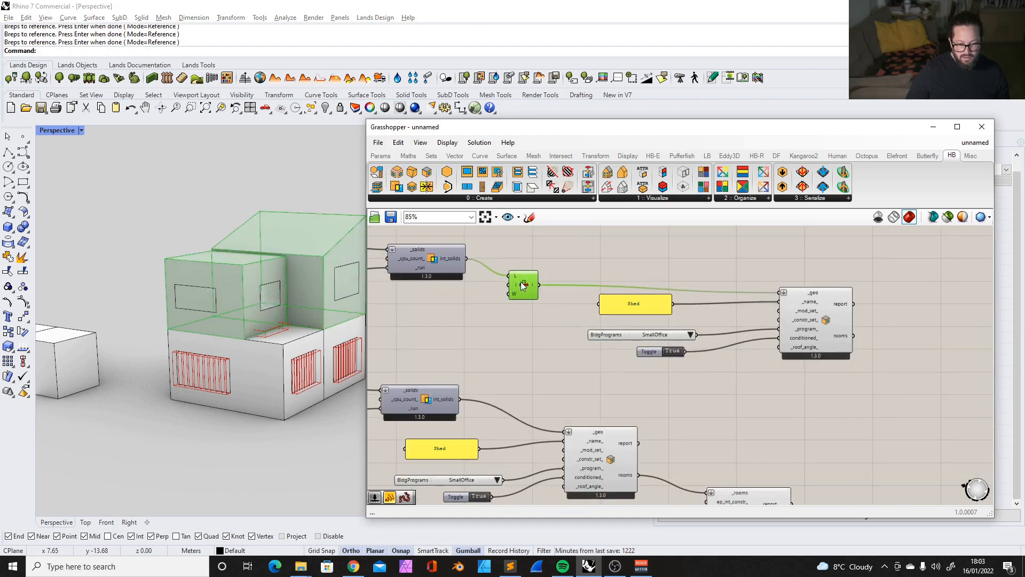
pyautogui.scroll(1, 522, 326)
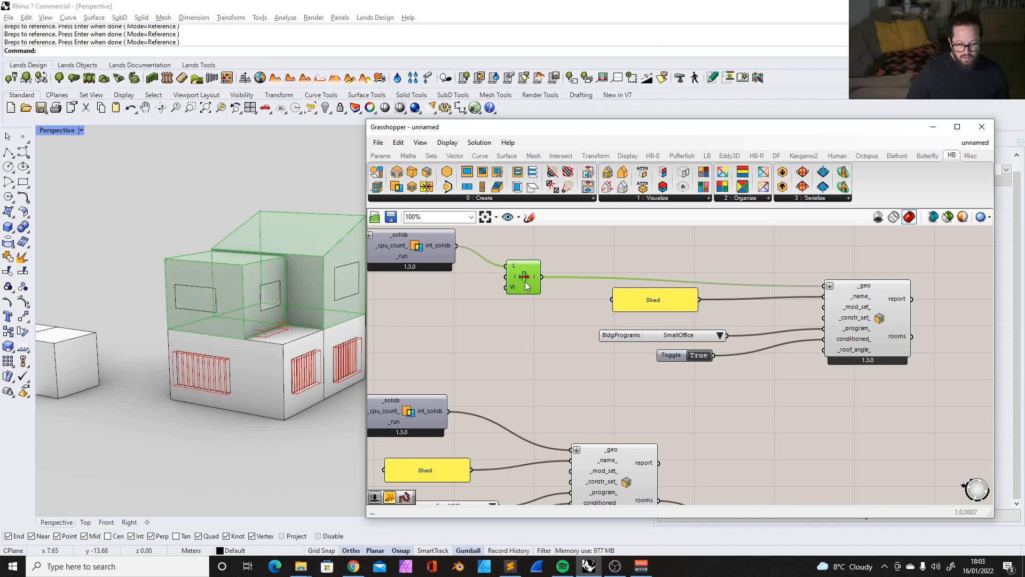
# Duplicate the List Item component together with its intersected-solids connection and place the copy directly below the original.
pyautogui.hotkey('ctrl', 'c')
pyautogui.hotkey('ctrl', 'v')
pyautogui.moveTo(525, 286); pyautogui.dragTo(523, 326)
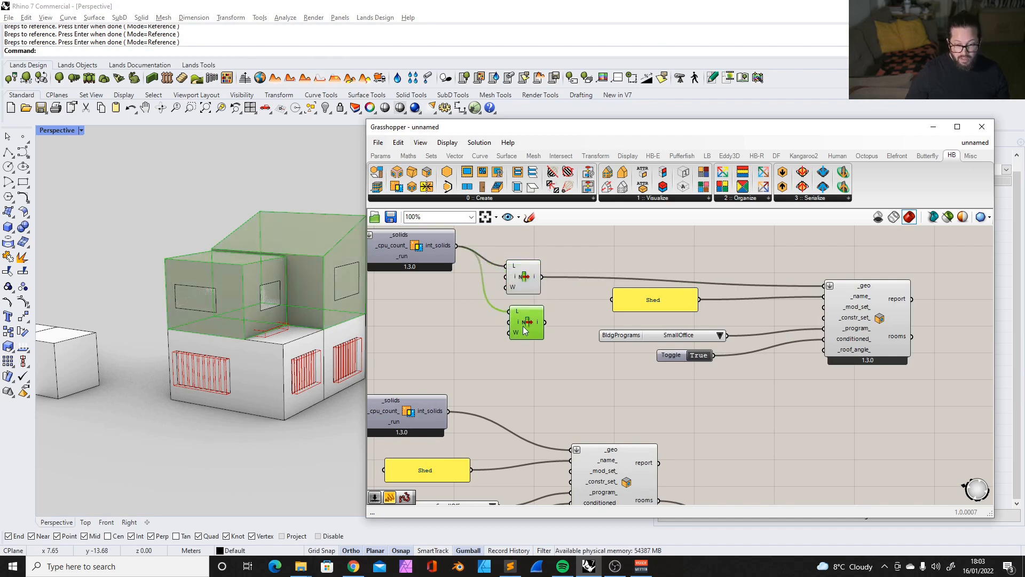
# Edit the copied List Item's multiple index integers to pick the ground-floor volumes, changing the first to 2, and compare both components' selections.
pyautogui.rightClick(514, 324)
pyautogui.moveTo(588, 429)
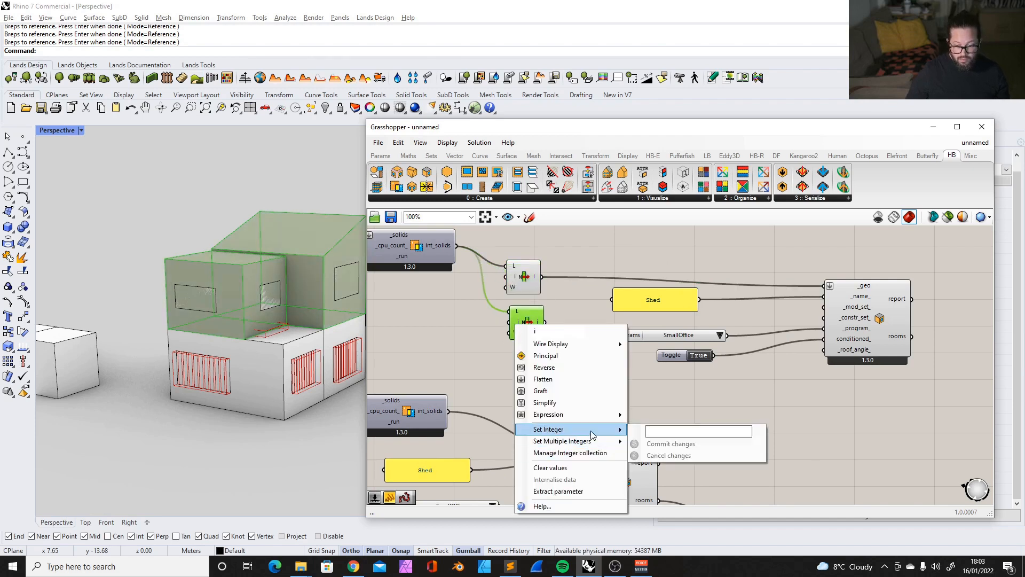
pyautogui.click(655, 432)
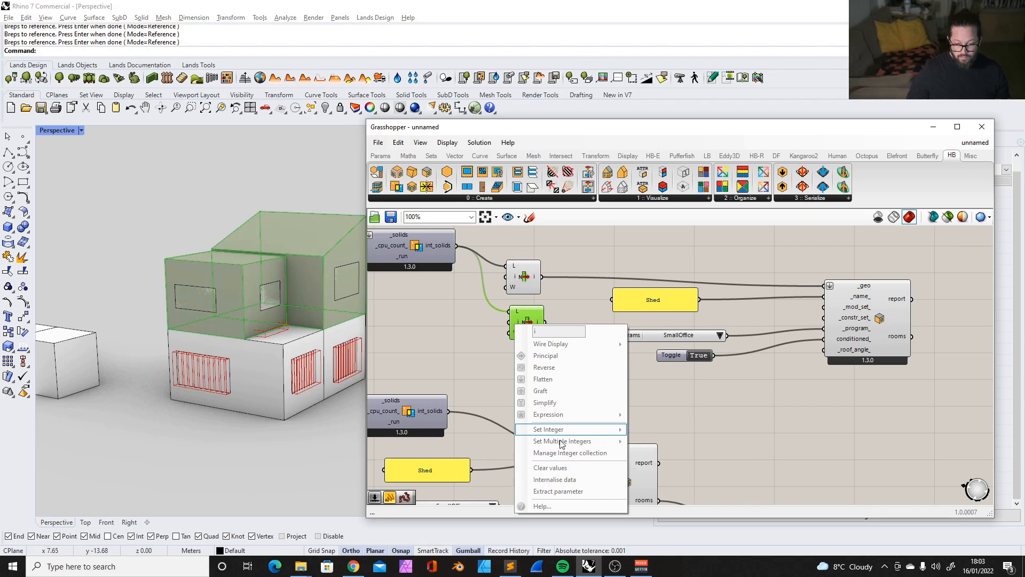
pyautogui.click(667, 428)
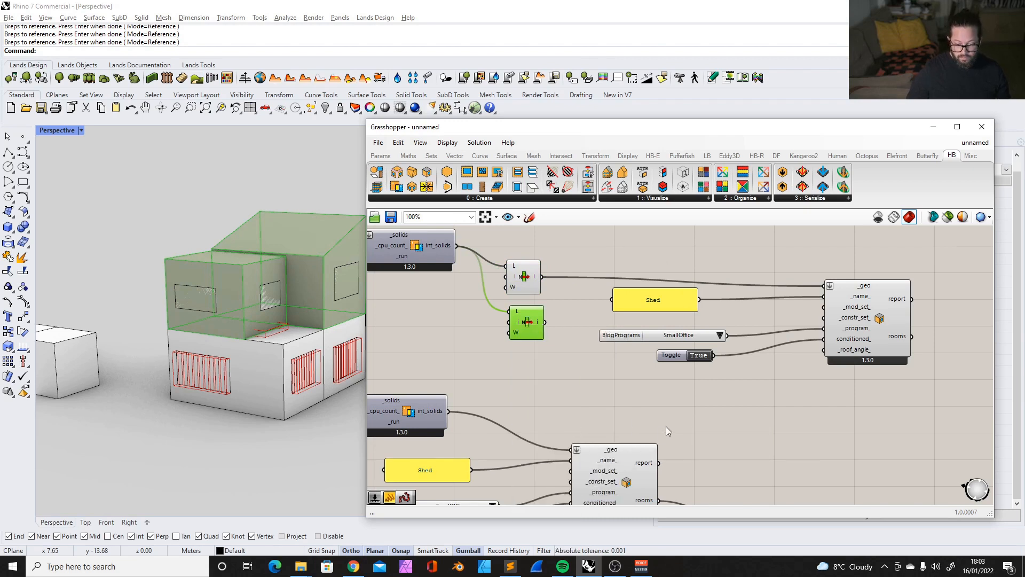
pyautogui.rightClick(518, 324)
pyautogui.moveTo(574, 441)
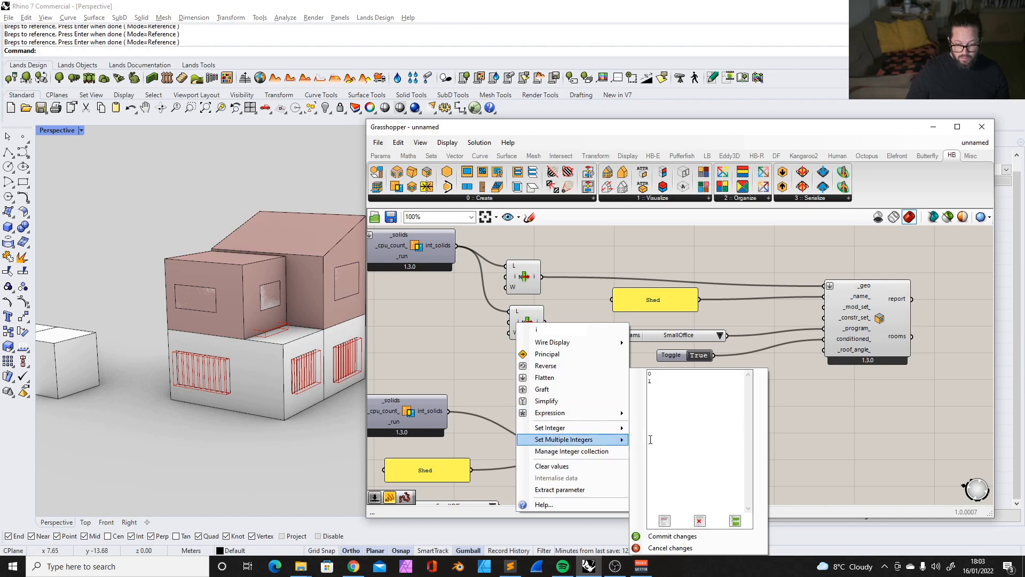
pyautogui.click(663, 377)
pyautogui.write('2')
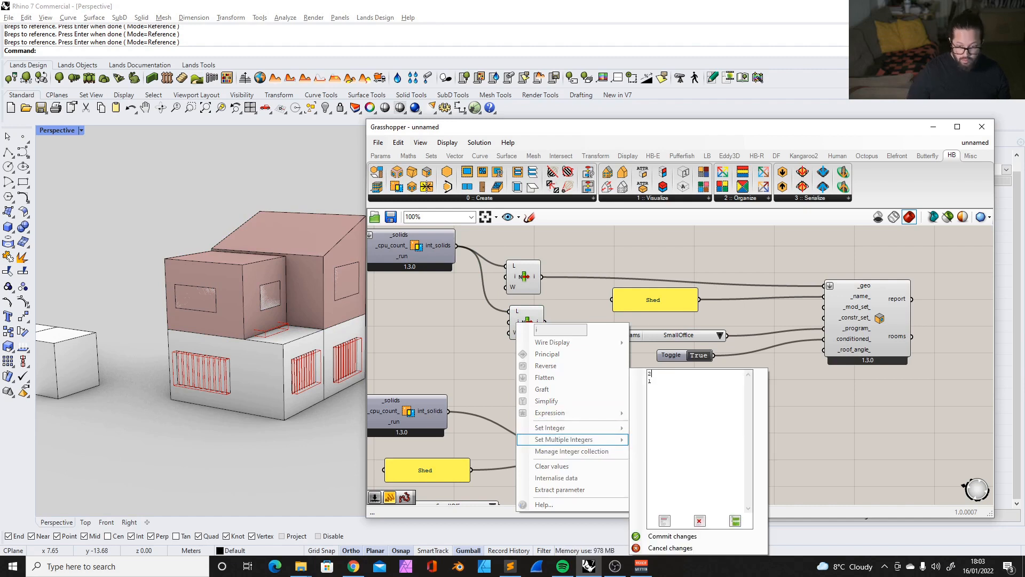
pyautogui.click(526, 283)
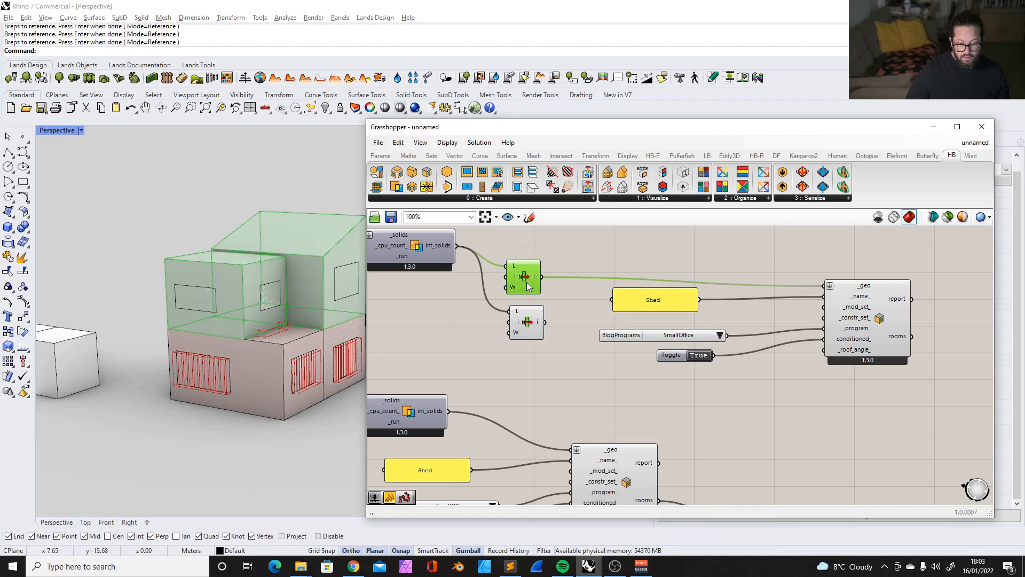
pyautogui.click(524, 323)
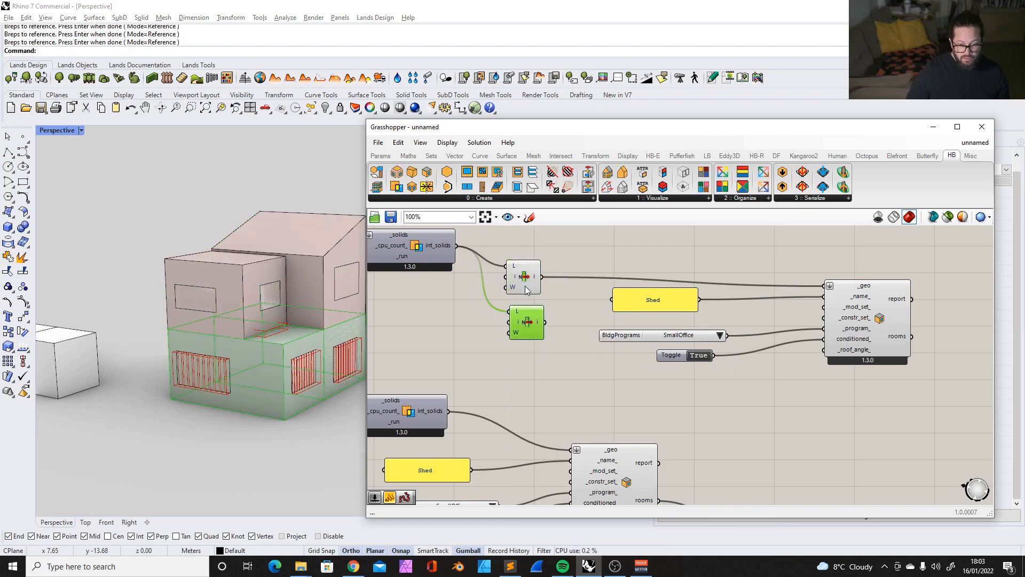
pyautogui.click(522, 289)
pyautogui.click(531, 326)
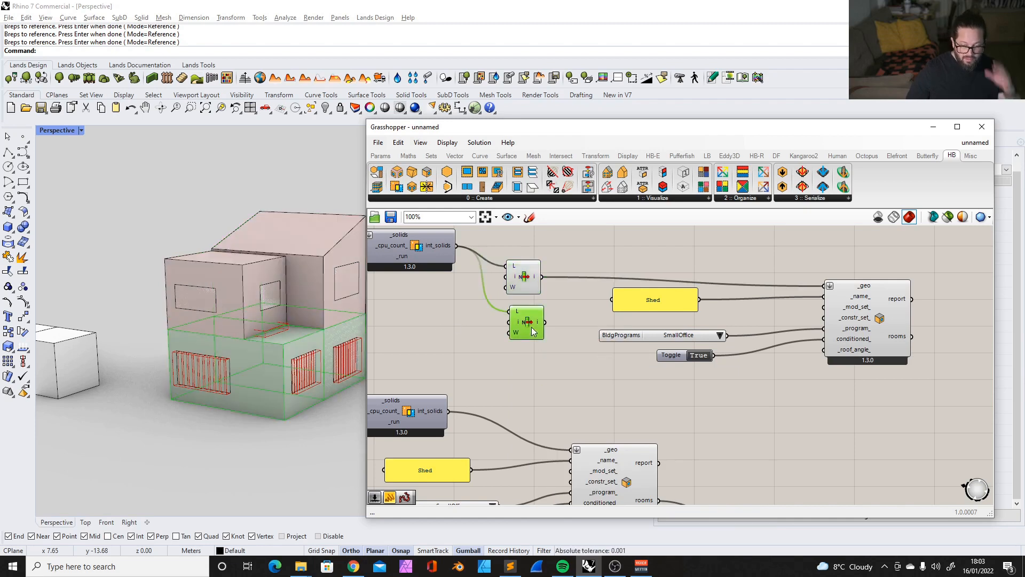
# Connect the copied List Item's output to the original room component's geometry input, replacing its existing wire, and move the copy lower.
pyautogui.scroll(-2, 569, 324)
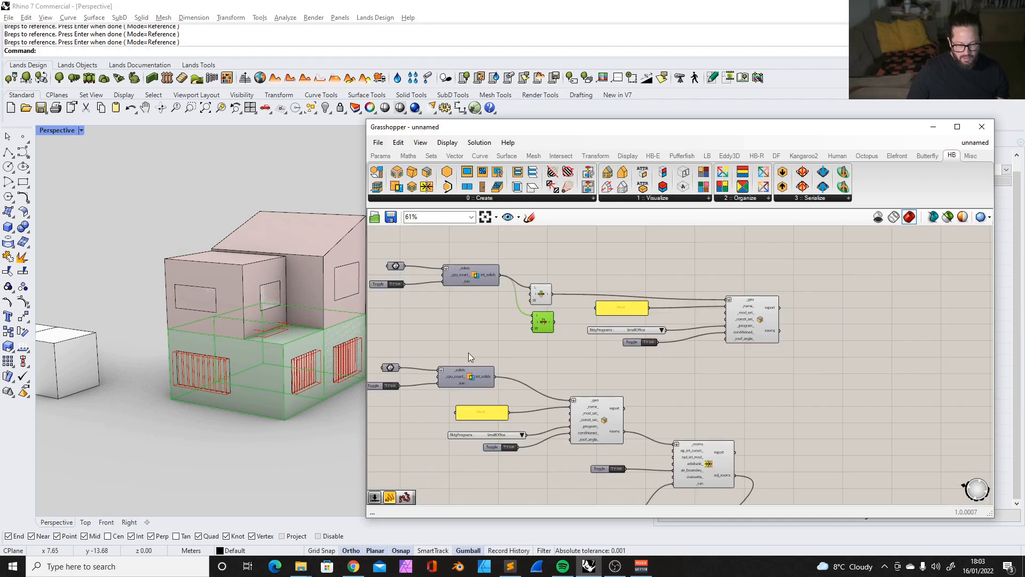
pyautogui.moveTo(551, 293); pyautogui.dragTo(574, 401)
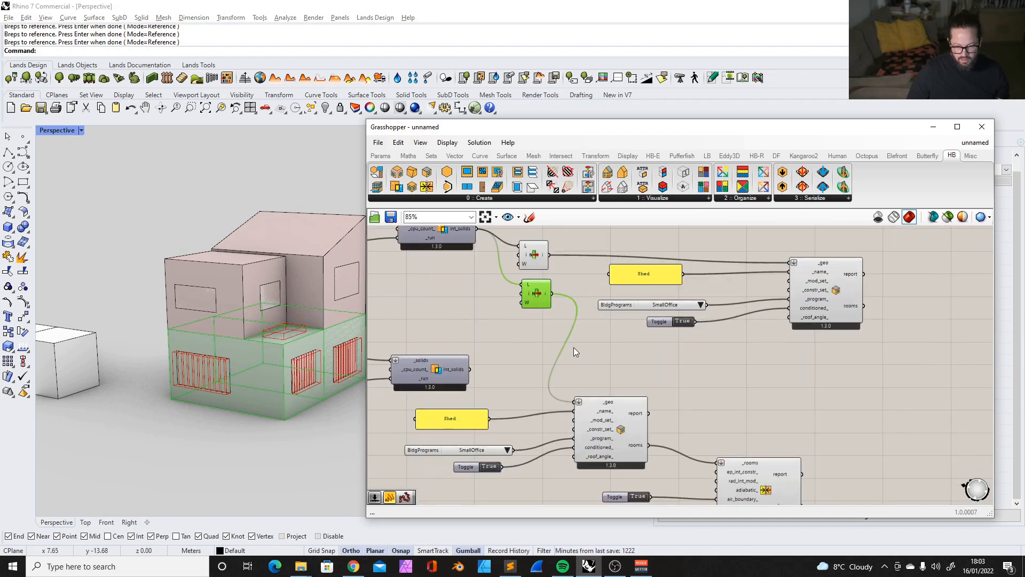
pyautogui.moveTo(535, 296); pyautogui.dragTo(534, 320)
pyautogui.click(649, 354)
pyautogui.click(546, 255)
pyautogui.scroll(-1, 578, 290)
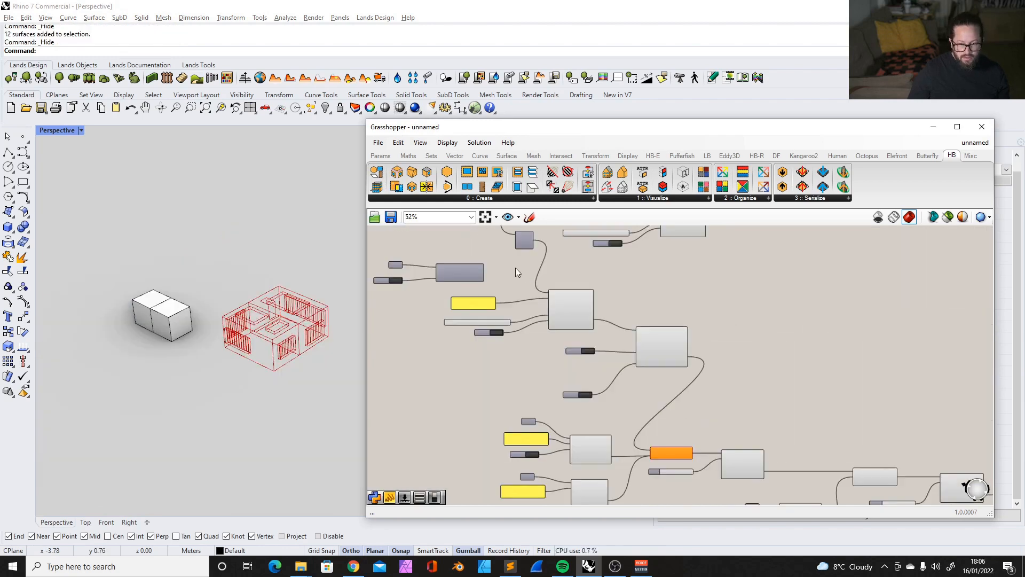
pyautogui.scroll(-1, 582, 327)
pyautogui.scroll(3, 543, 257)
pyautogui.click(543, 256)
pyautogui.scroll(-3, 562, 323)
pyautogui.scroll(3, 502, 232)
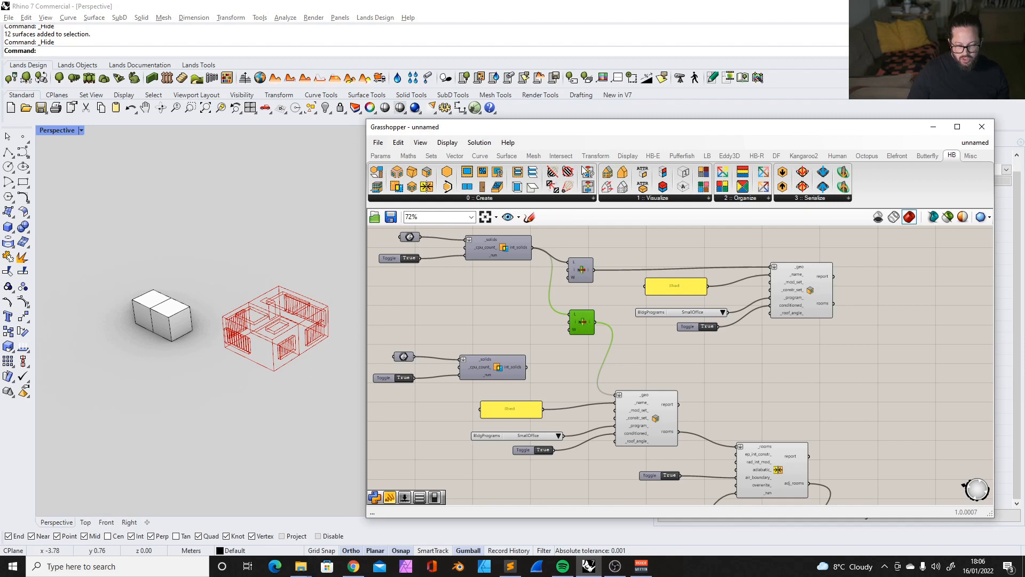
# Delete the unused lower Brep, toggle and solid-intersection group, and move the remaining intersection group down beside the List Items.
pyautogui.moveTo(597, 125); pyautogui.dragTo(580, 84)
pyautogui.click(468, 223)
pyautogui.click(565, 280)
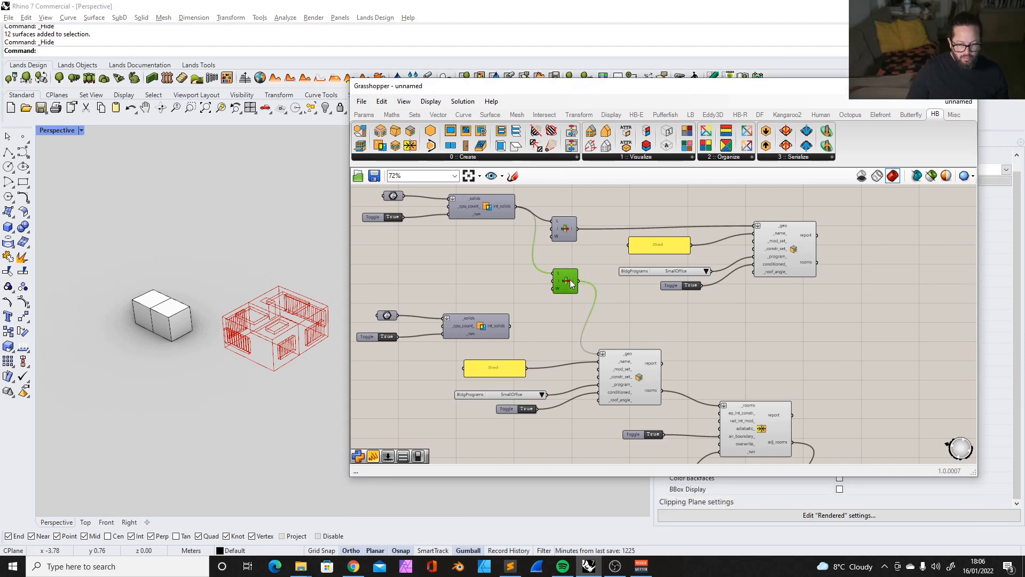
pyautogui.moveTo(459, 286); pyautogui.dragTo(363, 354)
pyautogui.press('Delete')
pyautogui.moveTo(416, 190); pyautogui.dragTo(430, 237, button='right')
pyautogui.moveTo(489, 213); pyautogui.dragTo(360, 290)
pyautogui.moveTo(495, 253); pyautogui.dragTo(486, 294)
# Review how the two List Items feed the separate room components and the adjacency component.
pyautogui.click(577, 329)
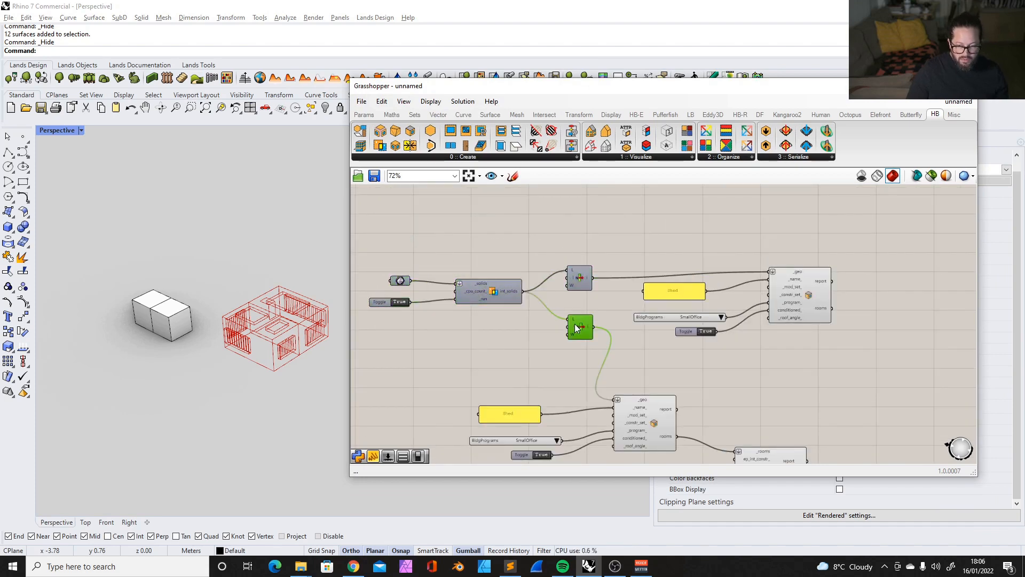
pyautogui.moveTo(550, 253); pyautogui.dragTo(606, 357)
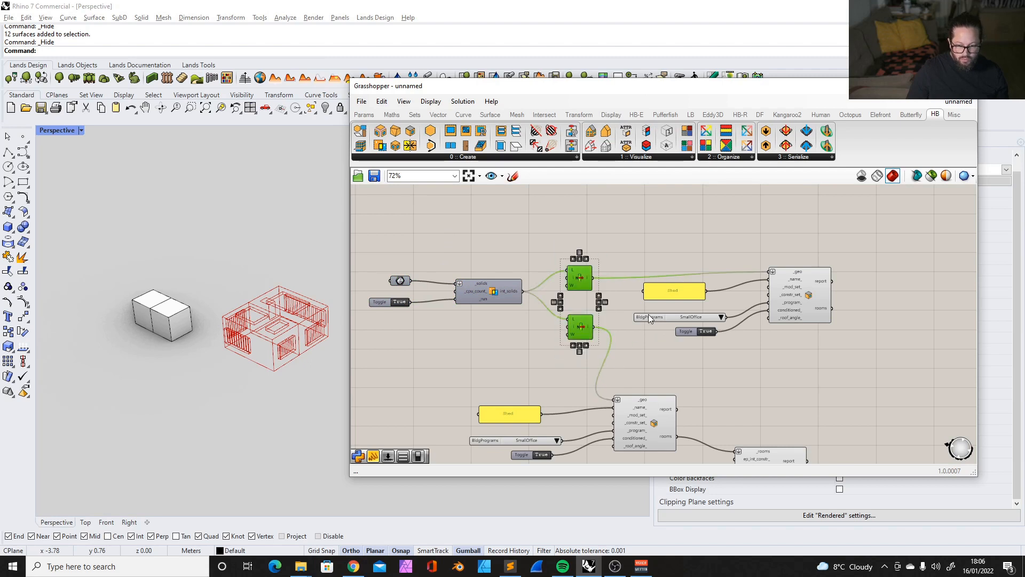
pyautogui.scroll(-2, 720, 418)
pyautogui.click(721, 409)
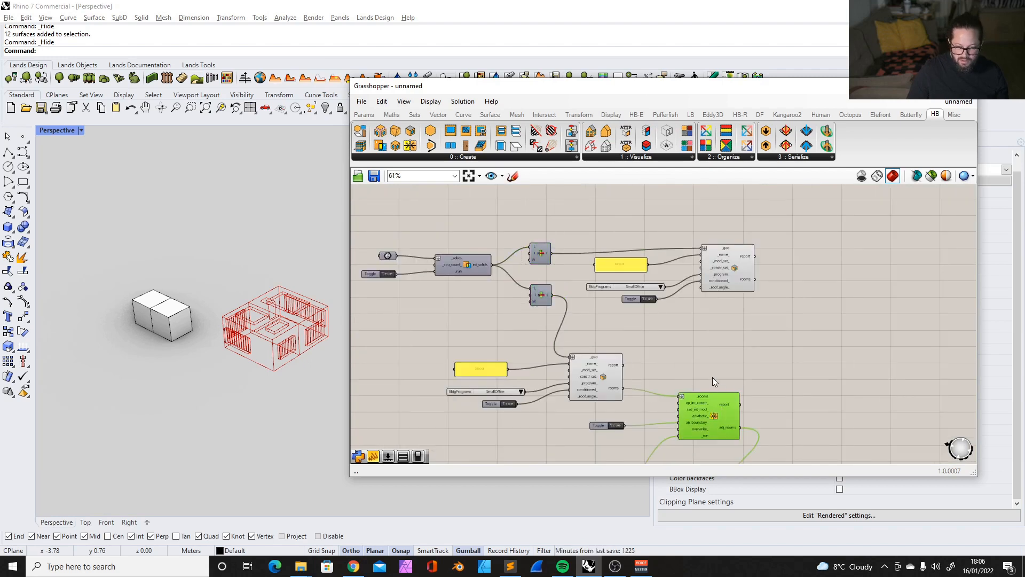
pyautogui.click(611, 365)
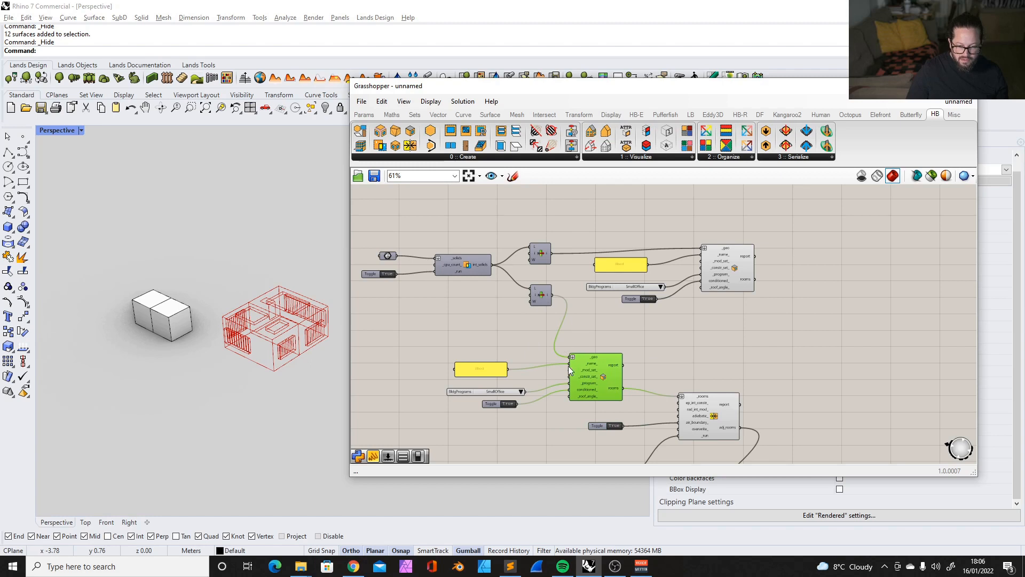
pyautogui.click(542, 256)
pyautogui.scroll(-3, 662, 260)
pyautogui.scroll(6, 726, 341)
# Duplicate the adjacency component and connect the upper-floor room component's rooms output to the copy's rooms input.
pyautogui.click(682, 348)
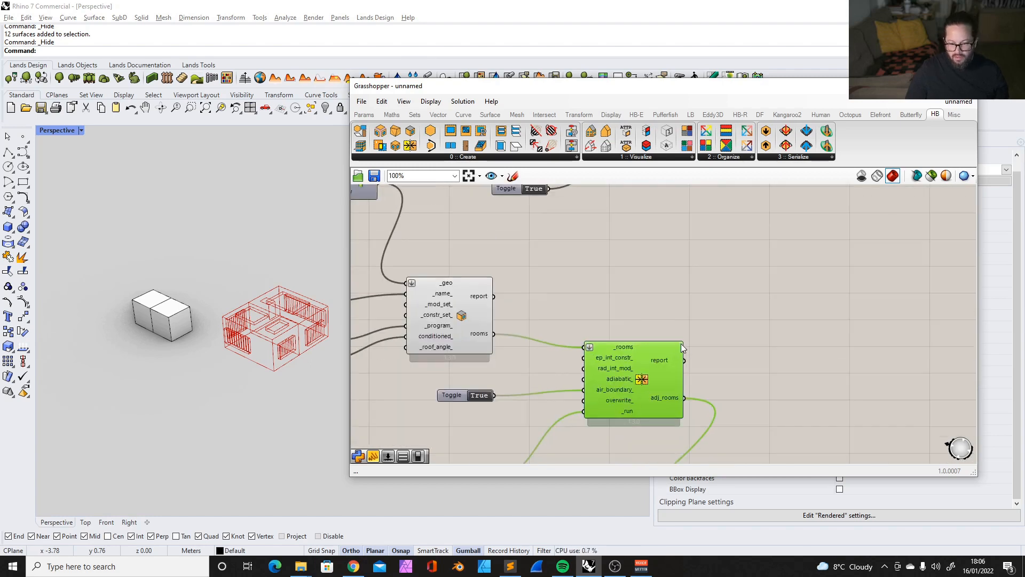
pyautogui.scroll(-1, 662, 349)
pyautogui.moveTo(683, 377); pyautogui.dragTo(685, 382)
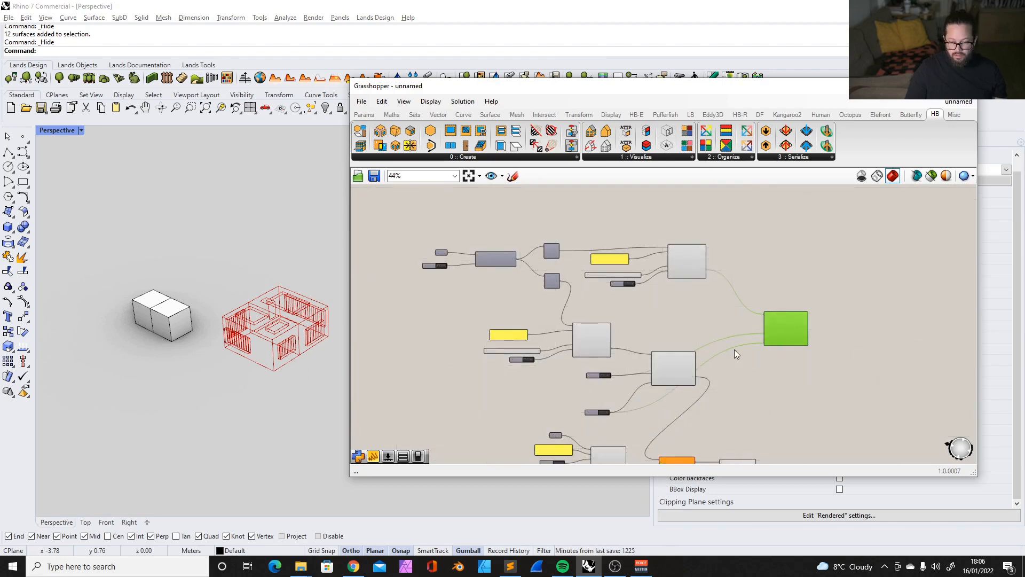
pyautogui.scroll(2, 674, 391)
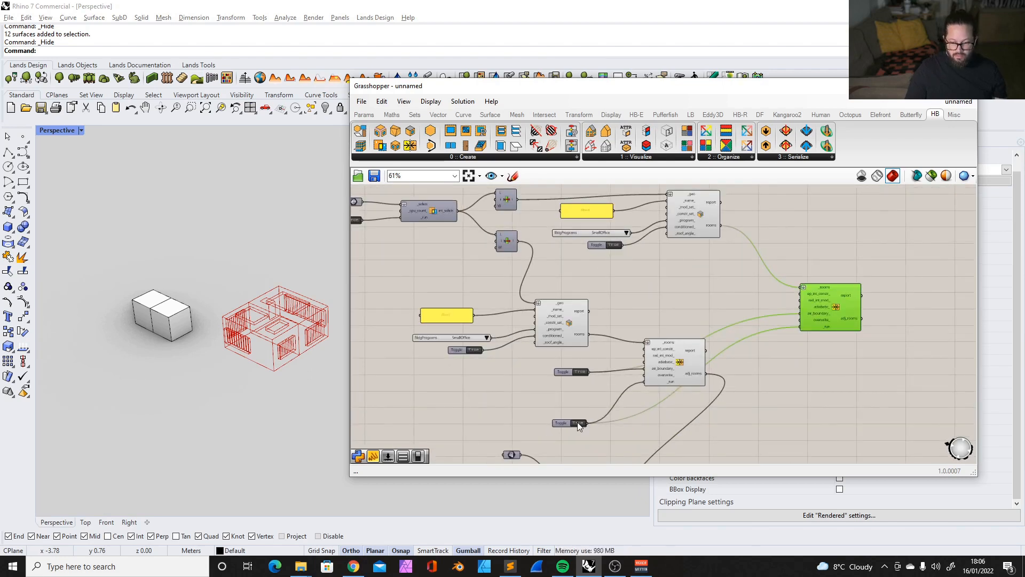
# Delete the surplus adjacency copy and drive the remaining duplicate's run input from its own copied True toggle.
pyautogui.click(607, 437)
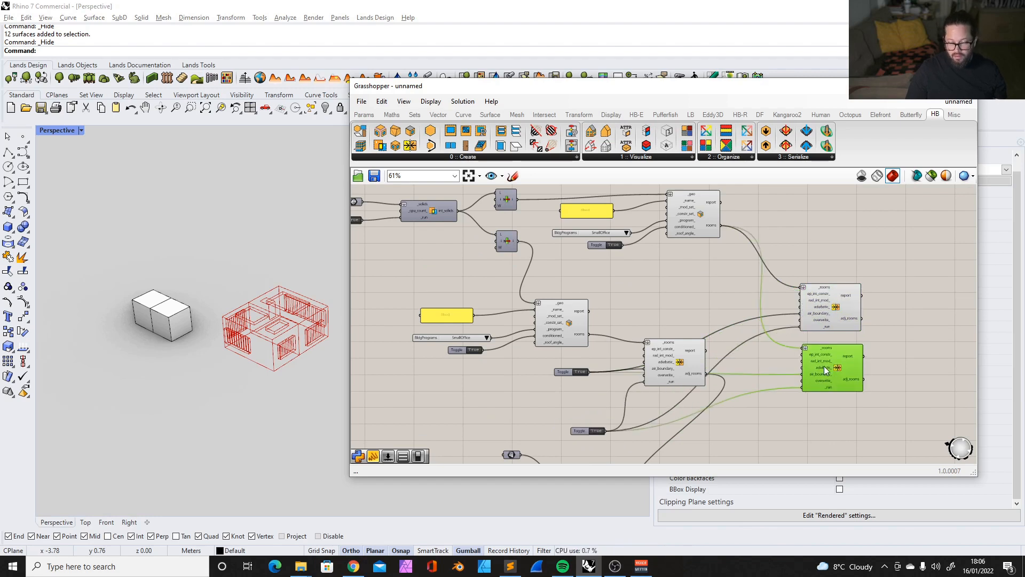
pyautogui.press('Delete')
pyautogui.click(592, 431)
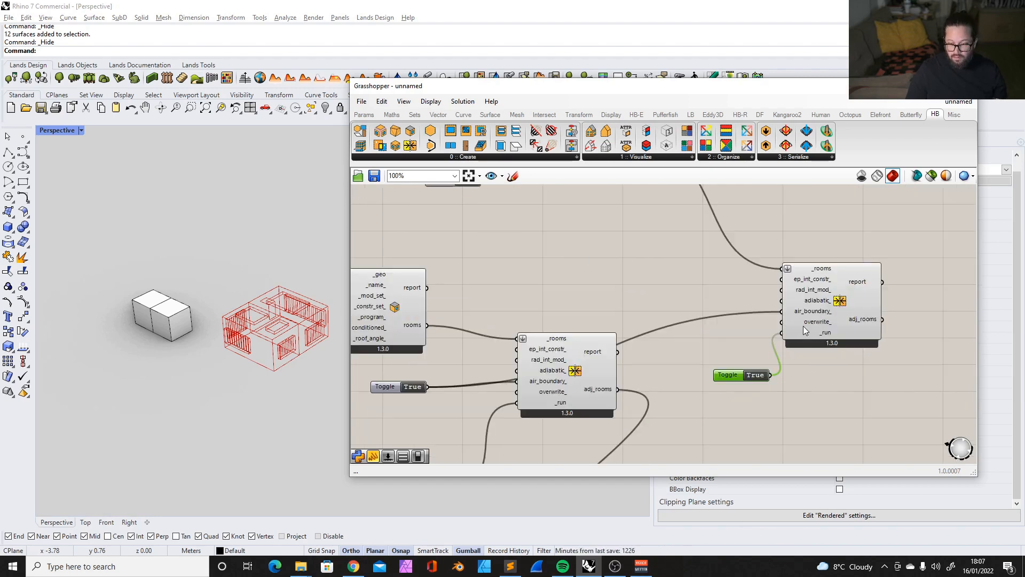
pyautogui.scroll(-2, 805, 319)
pyautogui.moveTo(804, 314); pyautogui.dragTo(825, 284)
# Disconnect the shared toggle from the duplicated adjacency component's air_boundary input and place the run toggle beside the component.
pyautogui.scroll(2, 793, 289)
pyautogui.rightClick(846, 282)
pyautogui.moveTo(881, 325)
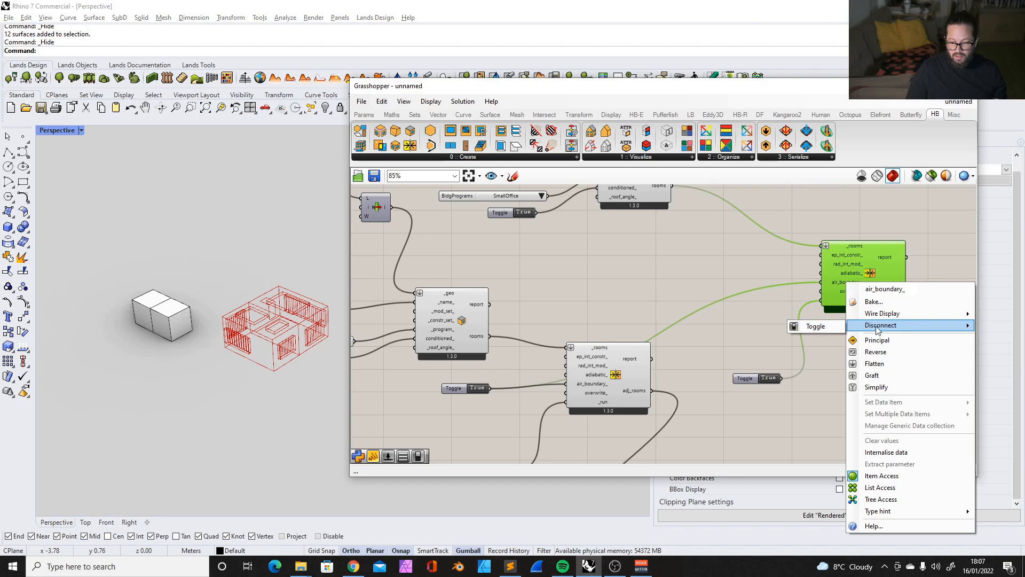
pyautogui.click(818, 326)
pyautogui.moveTo(854, 278); pyautogui.dragTo(827, 278)
pyautogui.moveTo(749, 379); pyautogui.dragTo(699, 295)
pyautogui.moveTo(823, 264); pyautogui.dragTo(817, 264)
# Examine how the solved rooms feed the downstream component that adds the window and door subfaces.
pyautogui.scroll(-2, 692, 262)
pyautogui.scroll(-3, 676, 269)
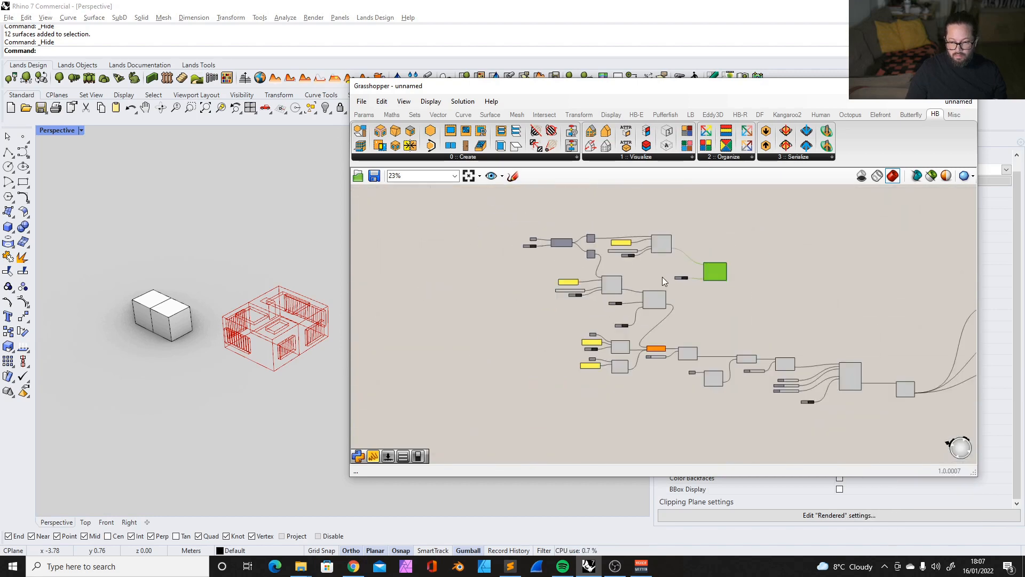
pyautogui.scroll(5, 660, 353)
pyautogui.click(643, 391)
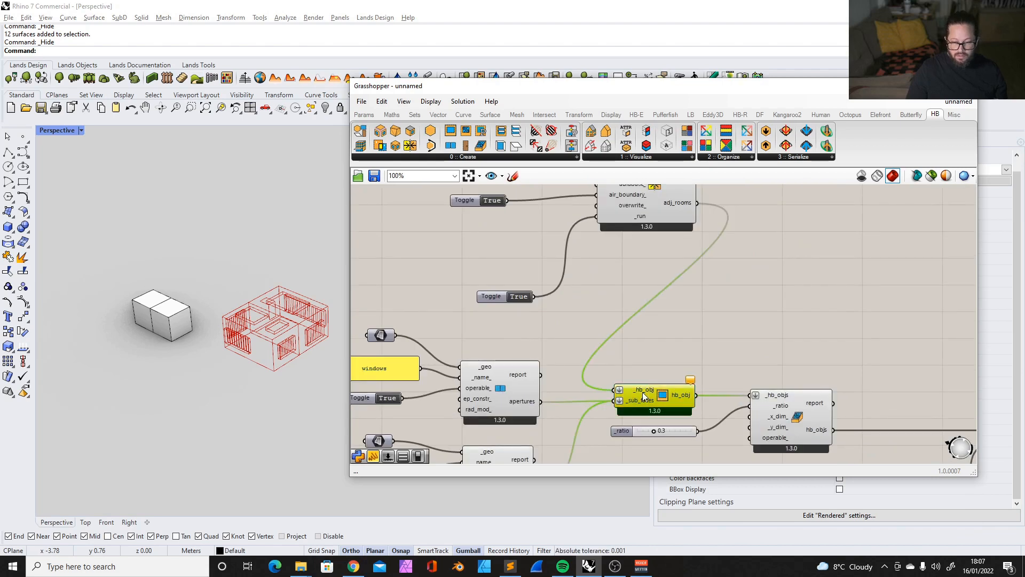
pyautogui.moveTo(643, 392); pyautogui.dragTo(652, 386)
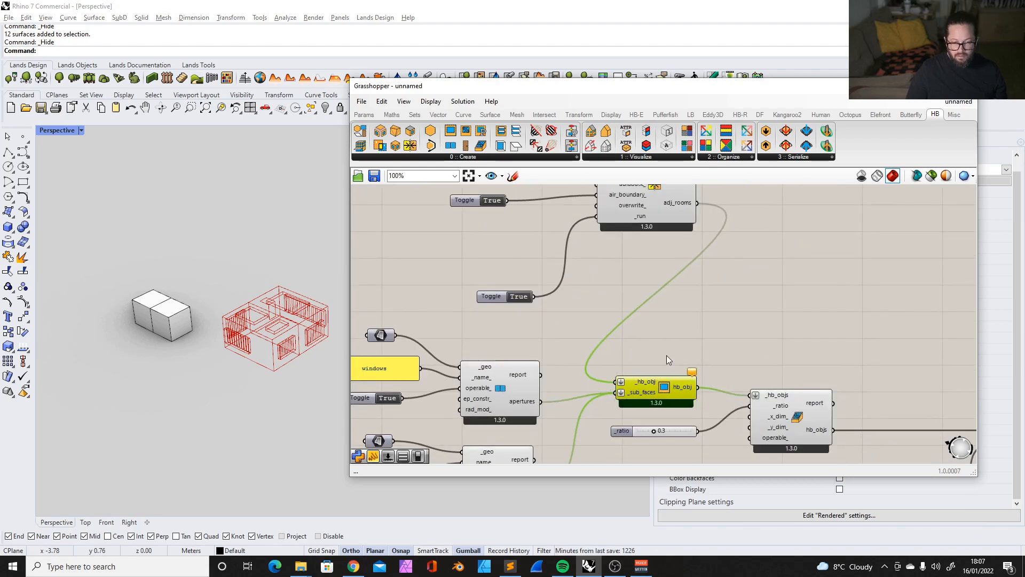
pyautogui.scroll(-2, 723, 334)
pyautogui.scroll(-2, 710, 341)
pyautogui.scroll(4, 805, 246)
pyautogui.scroll(-3, 797, 241)
pyautogui.scroll(1, 796, 242)
# Duplicate the upper-floor adjacency component with its rooms and run connections, and place the copy below and slightly beyond the original.
pyautogui.keyDown('alt'); pyautogui.moveTo(774, 229); pyautogui.dragTo(825, 292); pyautogui.keyUp('alt')
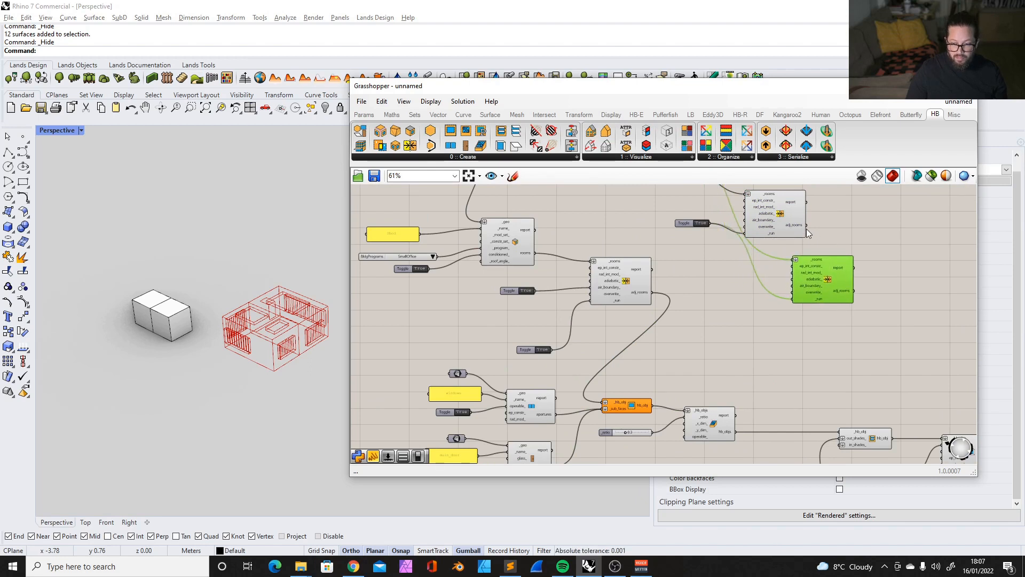
pyautogui.moveTo(806, 225); pyautogui.dragTo(785, 230)
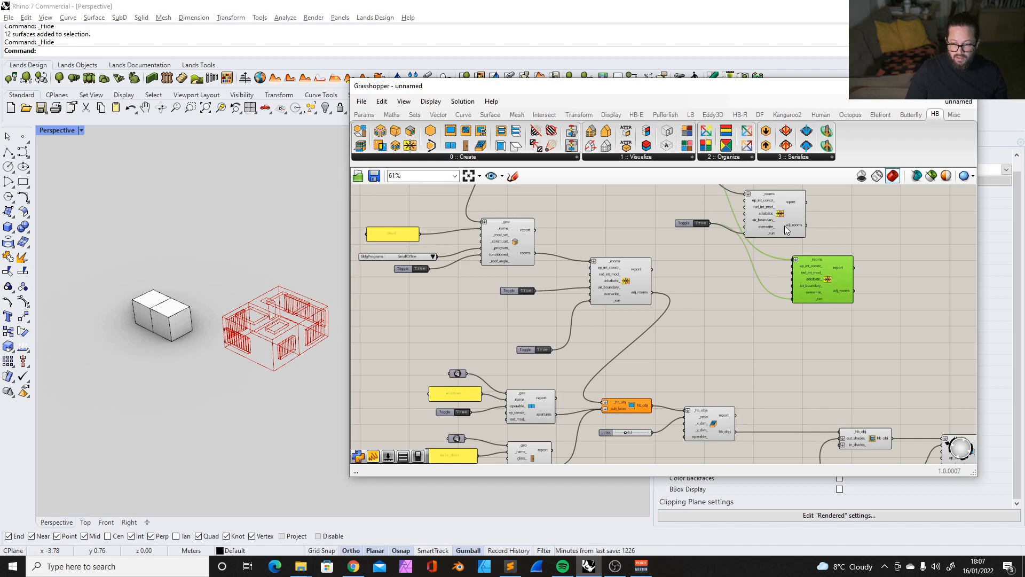
pyautogui.moveTo(729, 221); pyautogui.dragTo(722, 265, button='right')
pyautogui.moveTo(758, 243); pyautogui.dragTo(758, 237)
pyautogui.scroll(-5, 662, 302)
pyautogui.scroll(5, 661, 236)
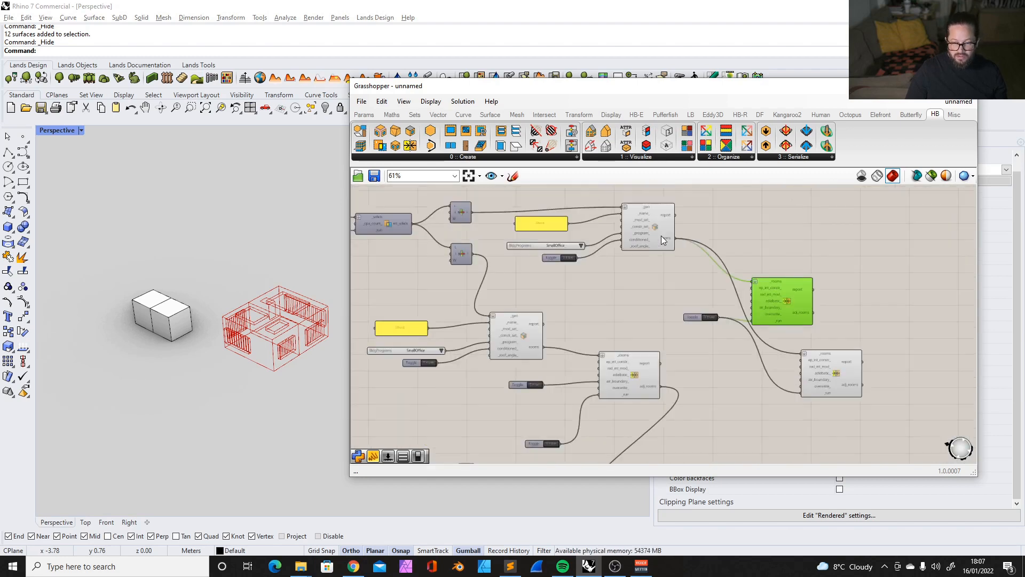
pyautogui.moveTo(777, 292); pyautogui.dragTo(777, 287)
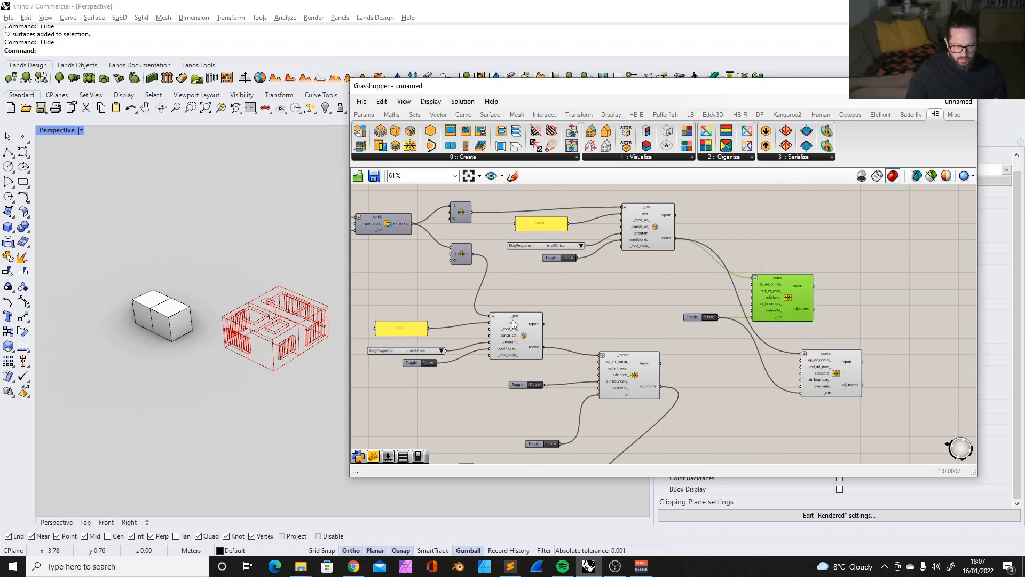
# Copy the air-boundary True toggle, connect it to the first upper-floor adjacency component's air_boundary input, and place the run toggle beneath it.
pyautogui.click(645, 228)
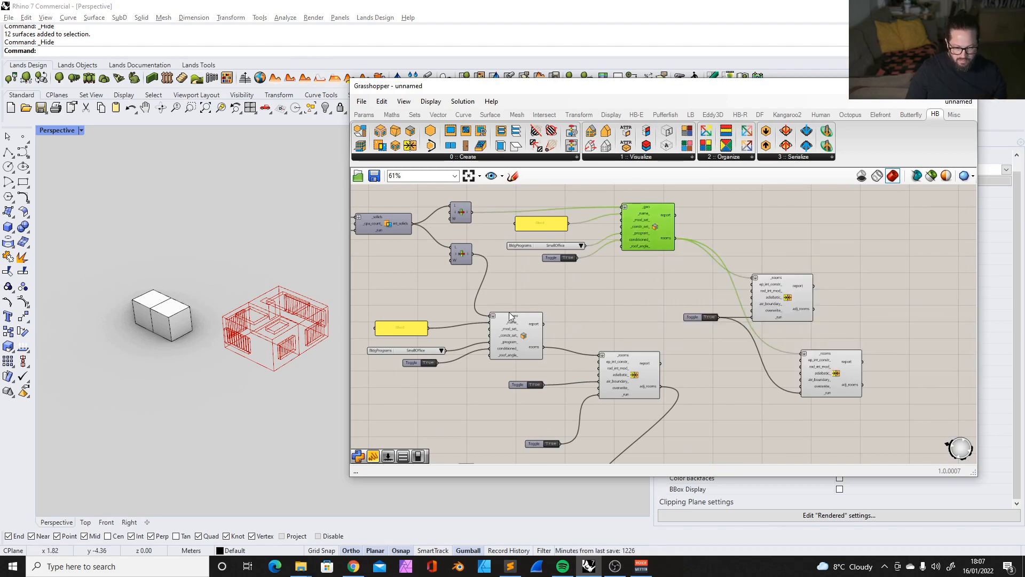
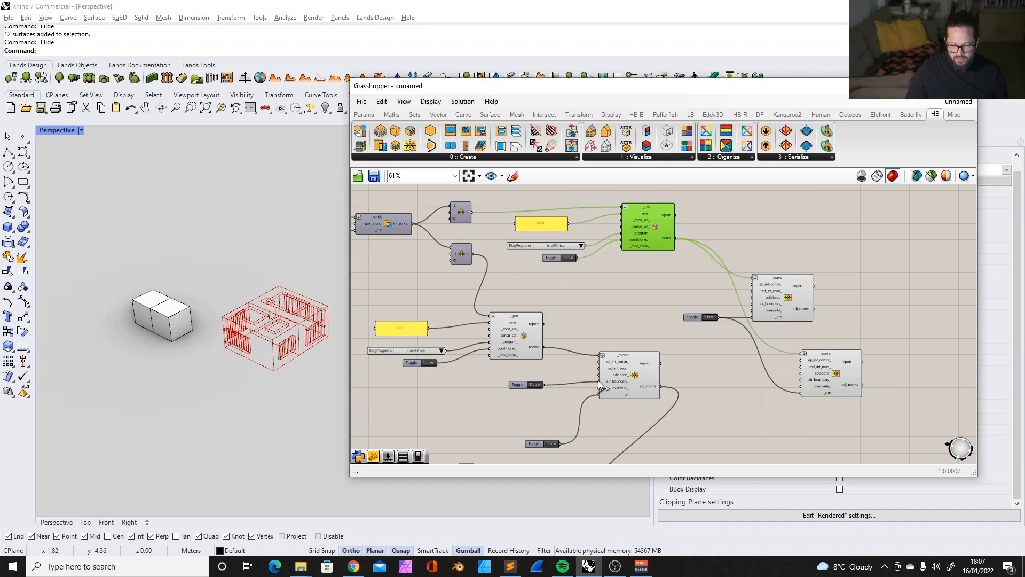
pyautogui.moveTo(515, 383); pyautogui.dragTo(534, 393)
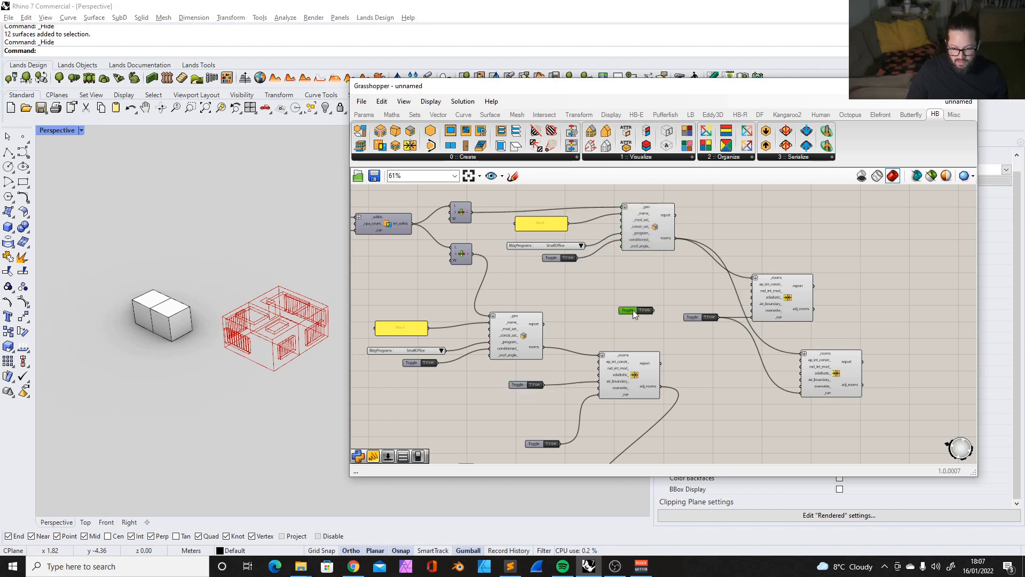
pyautogui.scroll(3, 723, 315)
pyautogui.moveTo(688, 289); pyautogui.dragTo(698, 331)
pyautogui.scroll(-2, 703, 336)
pyautogui.scroll(2, 711, 343)
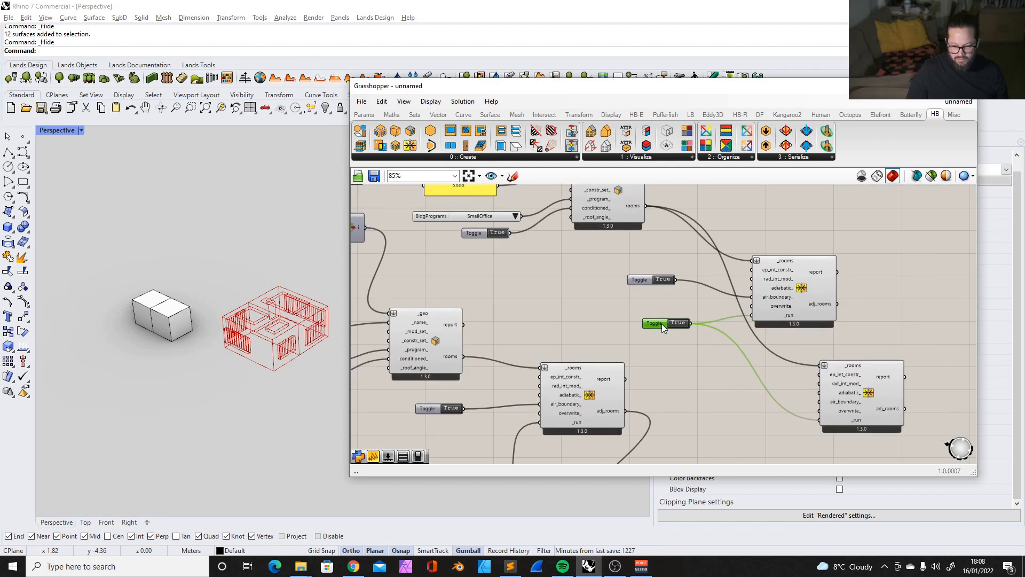
# Duplicate the shared True toggle, remove the lower-floor adjacency component's air-boundary toggle, and place its run toggle beside the component.
pyautogui.hotkey('ctrl', 'c')
pyautogui.hotkey('ctrl', 'v')
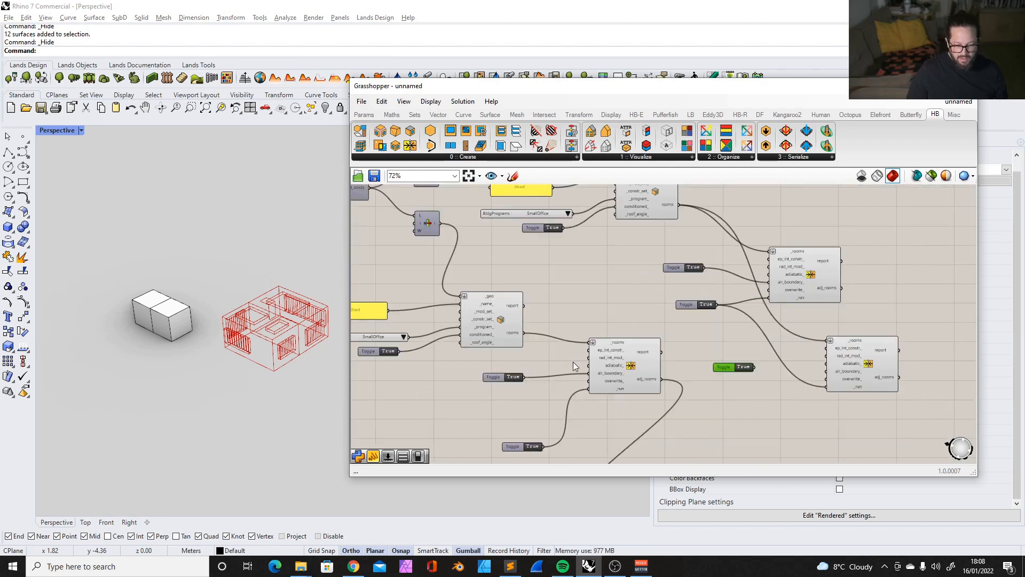
pyautogui.click(643, 368)
pyautogui.scroll(2, 620, 374)
pyautogui.click(455, 372)
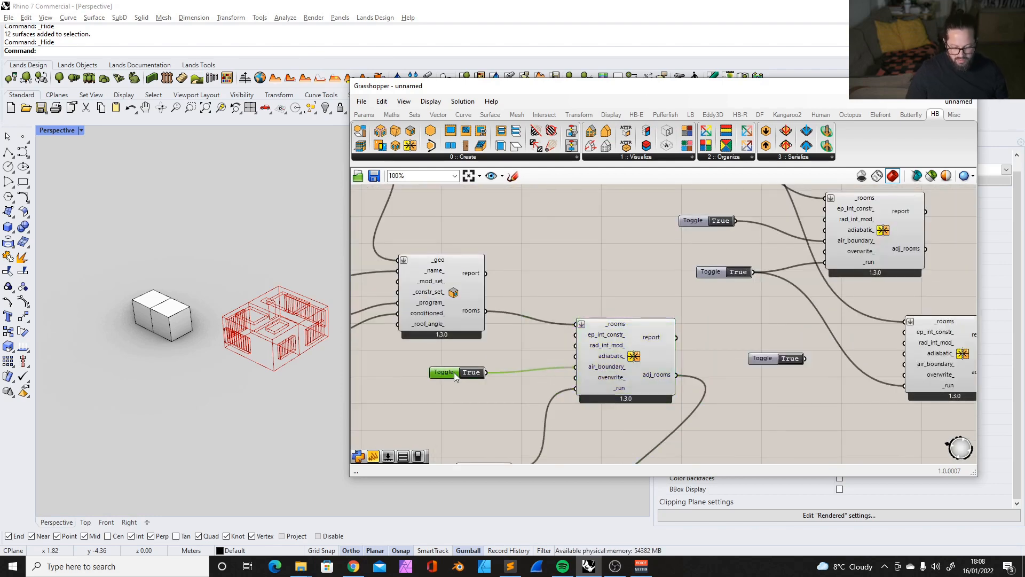
pyautogui.scroll(-3, 569, 349)
pyautogui.moveTo(502, 416); pyautogui.dragTo(497, 372)
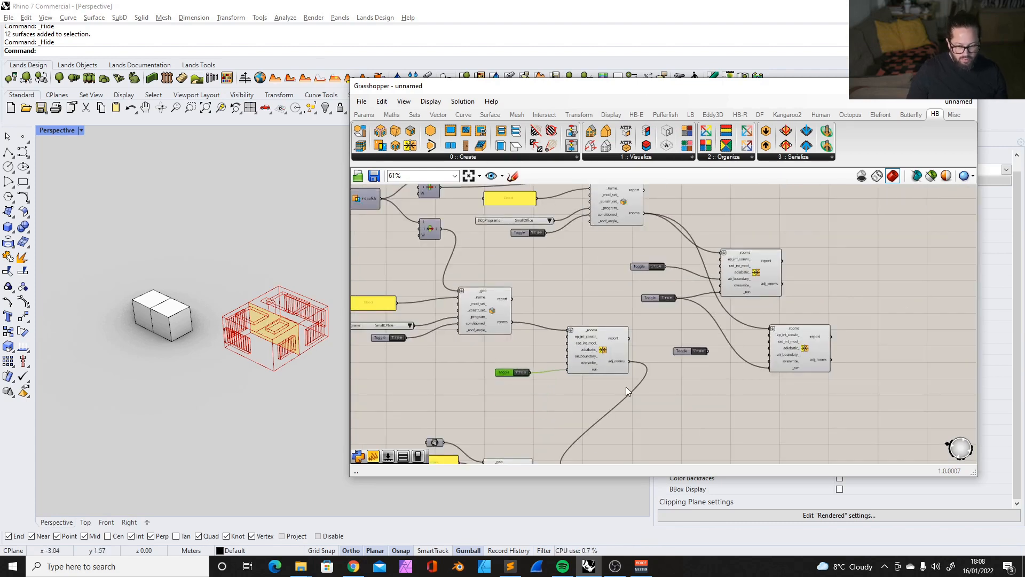
# Feed the adj_rooms of both floors' adjacency components into the third adjacency component's _rooms input and connect the spare True toggle to its _run.
pyautogui.moveTo(731, 317); pyautogui.dragTo(668, 333, button='right')
pyautogui.moveTo(680, 284); pyautogui.dragTo(685, 267)
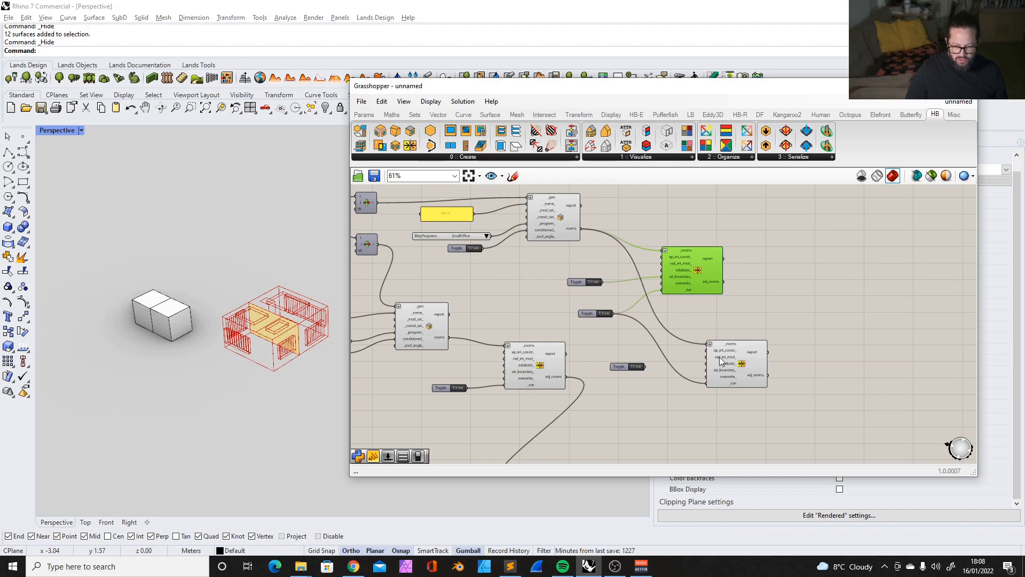
pyautogui.click(532, 360)
pyautogui.click(674, 277)
pyautogui.moveTo(724, 282); pyautogui.dragTo(705, 343)
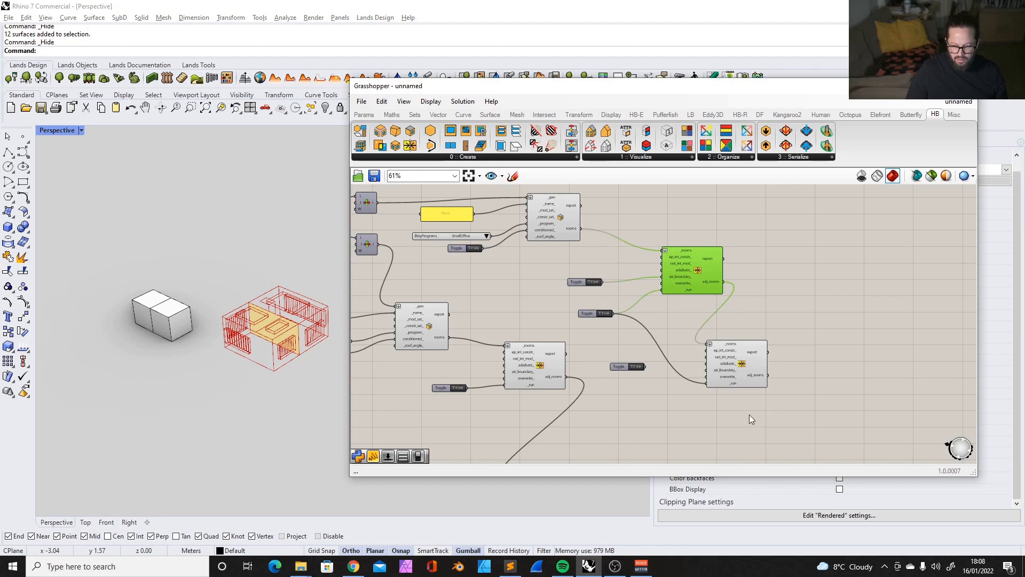
pyautogui.moveTo(565, 377); pyautogui.dragTo(703, 343)
pyautogui.moveTo(622, 367); pyautogui.dragTo(707, 383)
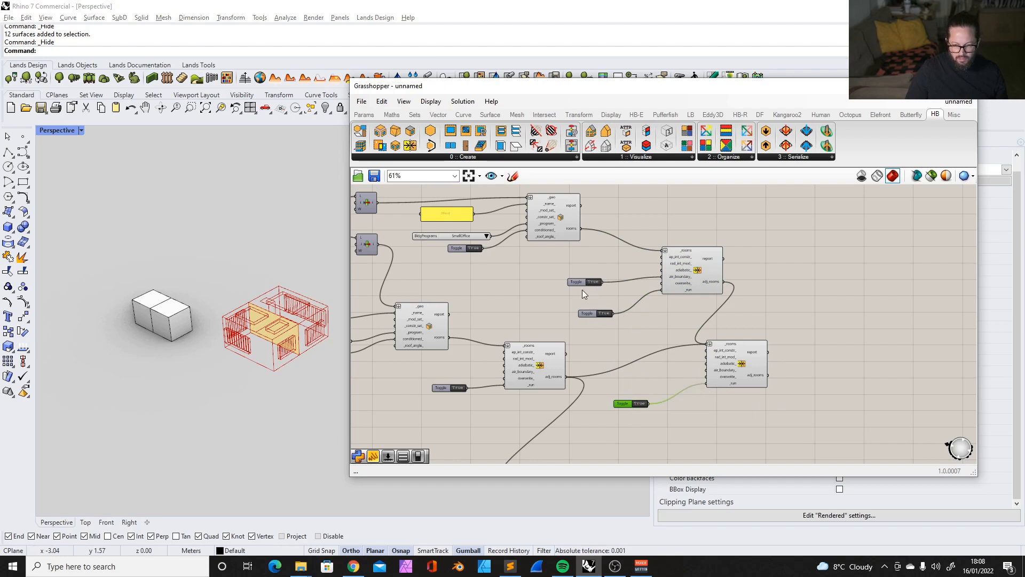
# Line up the run toggles beside their adjacency components and shift the combined adjacency component slightly.
pyautogui.moveTo(590, 314); pyautogui.dragTo(598, 290)
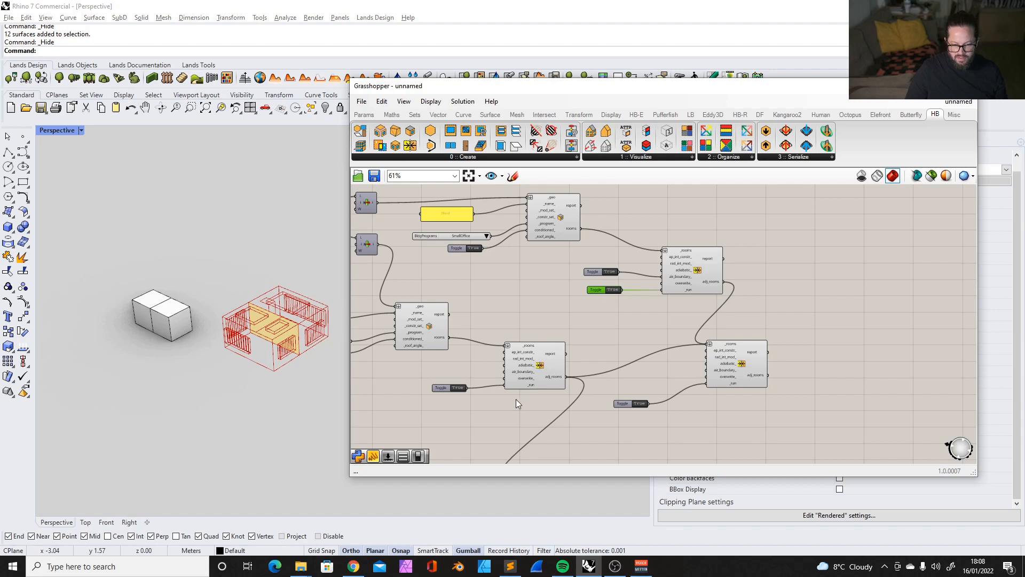
pyautogui.moveTo(445, 389); pyautogui.dragTo(453, 386)
pyautogui.scroll(-1, 480, 382)
pyautogui.moveTo(496, 374); pyautogui.dragTo(502, 315, button='right')
pyautogui.moveTo(707, 303); pyautogui.dragTo(696, 310)
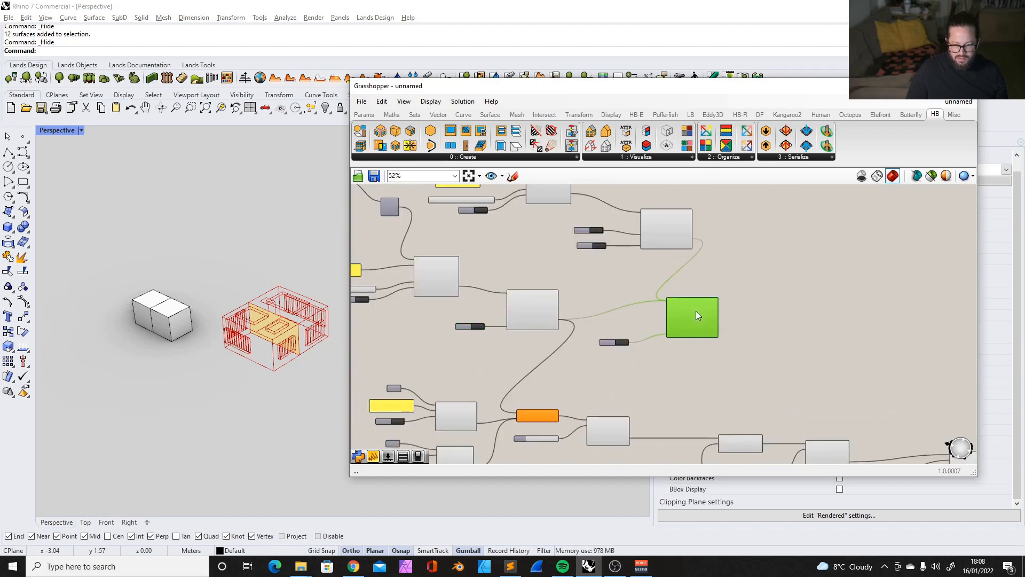
# Examine the combined component's adj_rooms output and how the upper-floor and lower-floor adjacency results feed into it.
pyautogui.scroll(3, 702, 325)
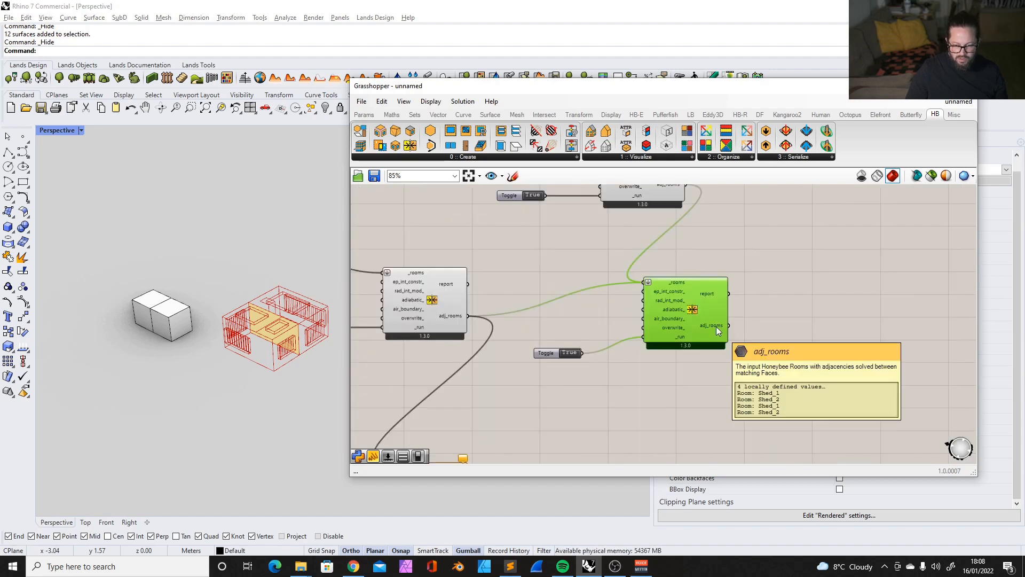
pyautogui.scroll(-3, 716, 326)
pyautogui.click(676, 209)
pyautogui.click(539, 283)
pyautogui.click(677, 205)
pyautogui.click(532, 283)
pyautogui.click(647, 221)
pyautogui.click(555, 283)
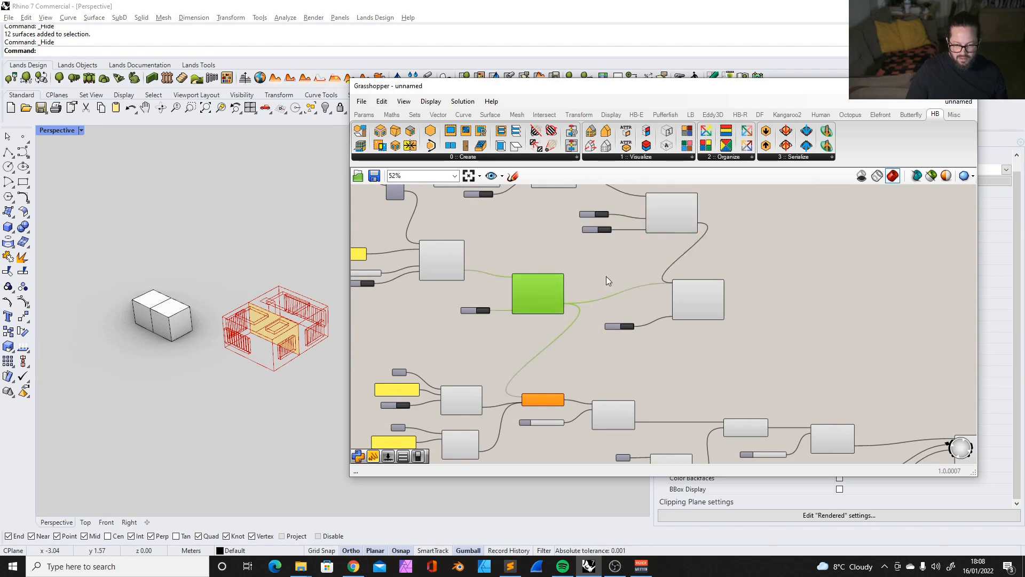
pyautogui.scroll(-2, 619, 282)
pyautogui.scroll(2, 638, 290)
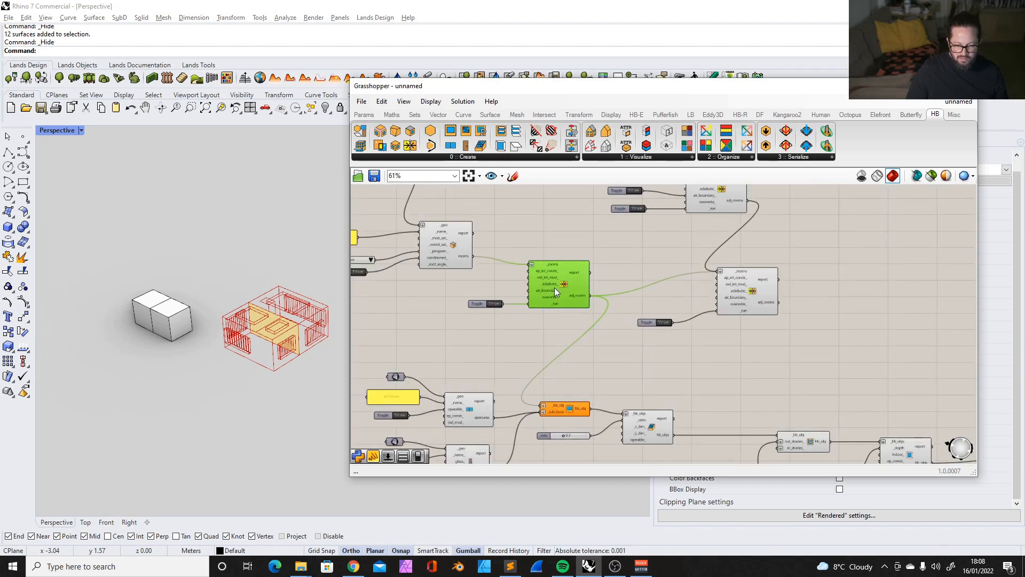
pyautogui.scroll(3, 555, 288)
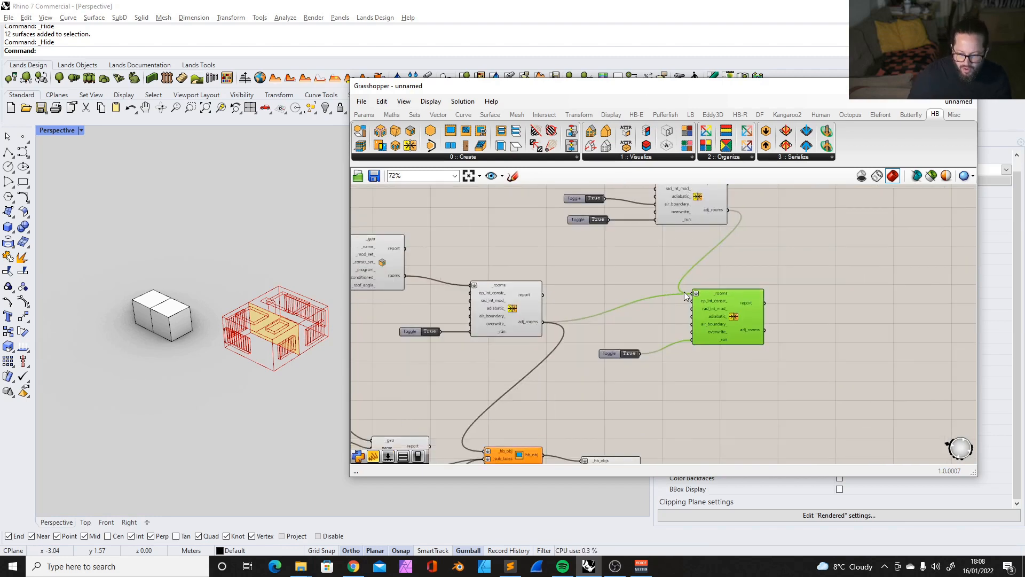
pyautogui.scroll(-2, 728, 327)
pyautogui.scroll(2, 741, 327)
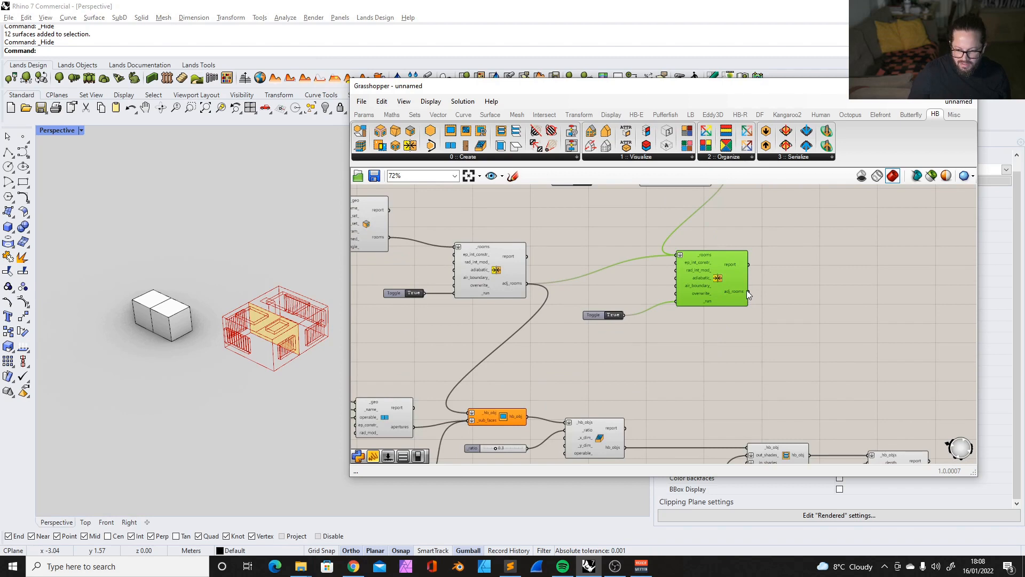
# Connect the combined adj_rooms output to the _hb_obj input of the component that adds the window and door subfaces.
pyautogui.moveTo(662, 364); pyautogui.dragTo(471, 420)
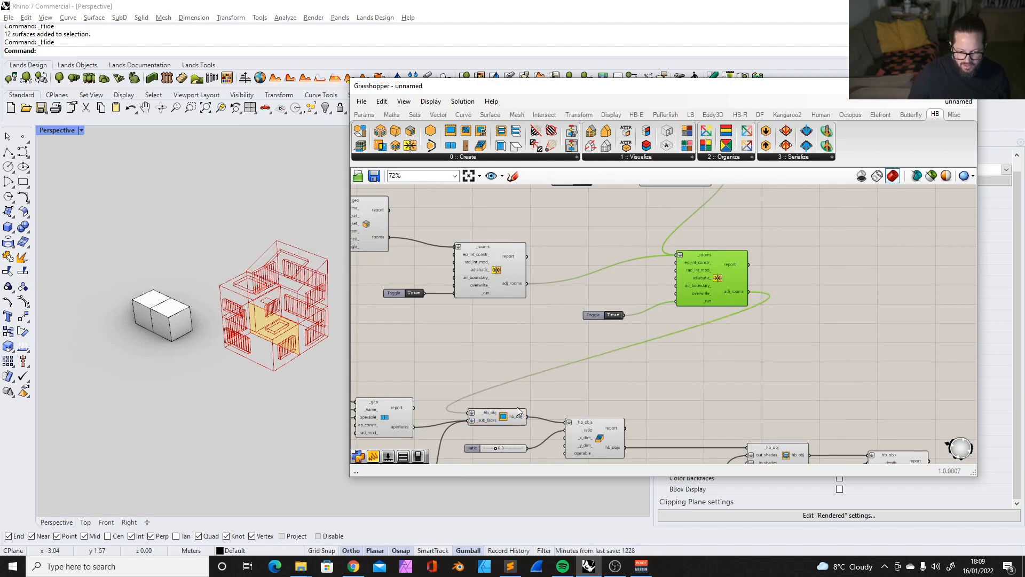
pyautogui.scroll(-3, 514, 418)
pyautogui.scroll(3, 514, 418)
pyautogui.click(529, 393)
pyautogui.moveTo(283, 347); pyautogui.dragTo(273, 307, button='right')
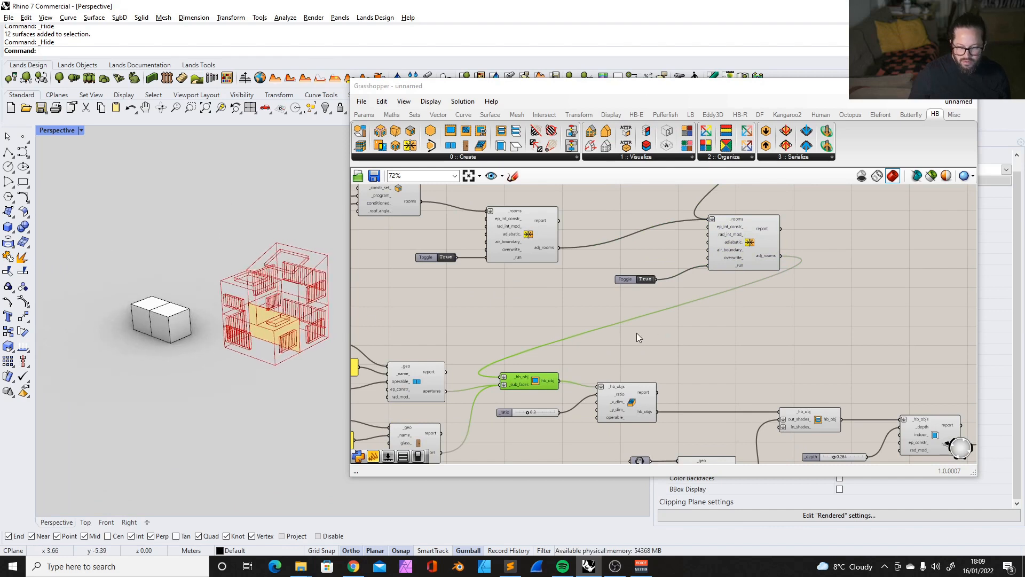
# Bring the component that splits the model by face type into view and move the Grasshopper window clear of the model.
pyautogui.scroll(-4, 641, 332)
pyautogui.scroll(4, 825, 313)
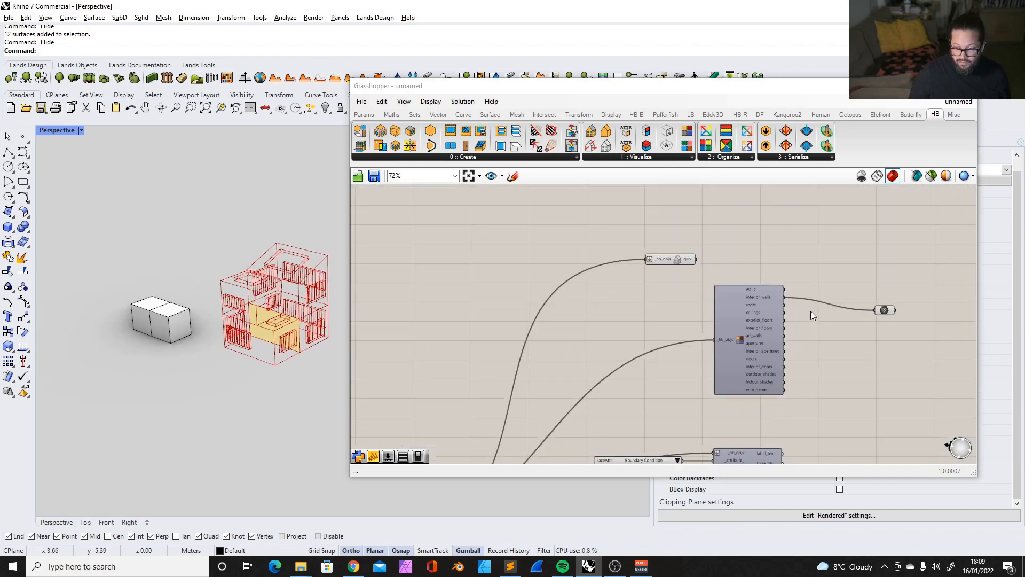
pyautogui.scroll(3, 811, 310)
pyautogui.scroll(-2, 817, 301)
pyautogui.scroll(1, 792, 299)
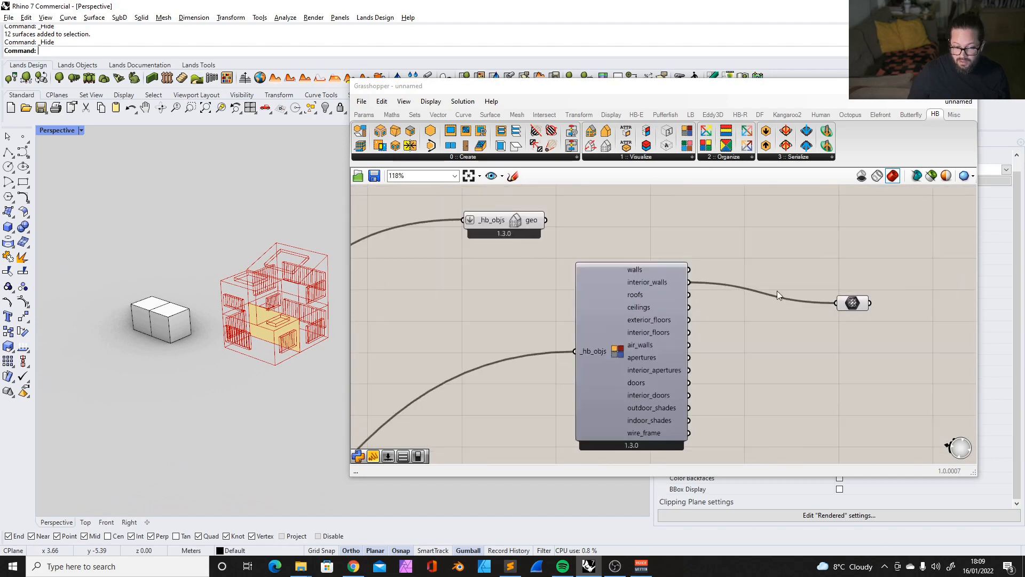
pyautogui.moveTo(532, 86); pyautogui.dragTo(582, 77)
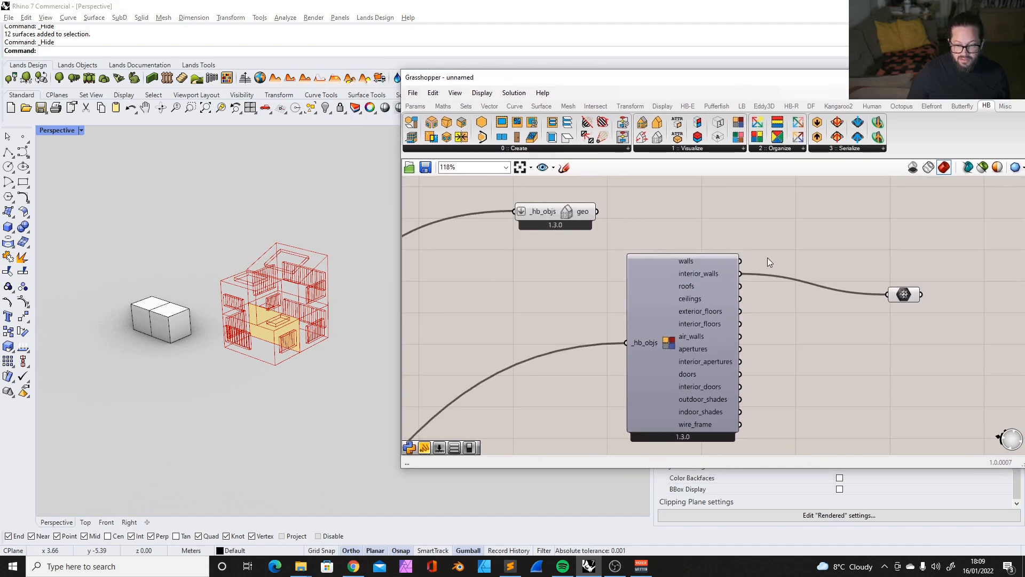
# Preview the interior_walls output through the Geometry parameter and inspect it around the model.
pyautogui.moveTo(799, 276); pyautogui.dragTo(885, 292)
pyautogui.moveTo(220, 265); pyautogui.dragTo(223, 300, button='right')
pyautogui.scroll(7, 302, 302)
pyautogui.scroll(-5, 318, 322)
pyautogui.scroll(7, 366, 314)
pyautogui.moveTo(741, 273); pyautogui.dragTo(886, 294)
pyautogui.moveTo(250, 358); pyautogui.dragTo(202, 331, button='right')
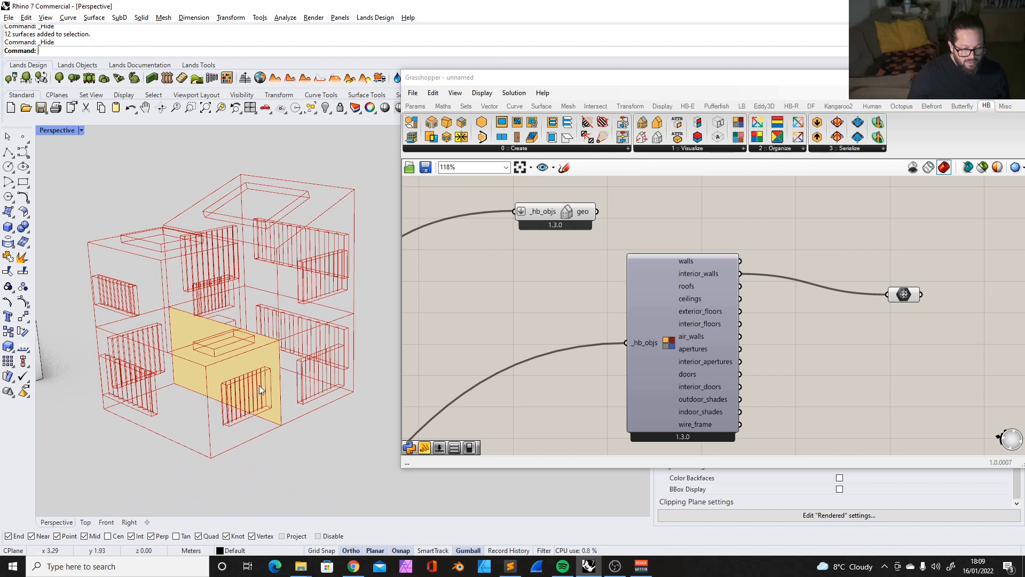
# Preview the roofs and the interior_floors outputs in turn through the Geometry parameter.
pyautogui.moveTo(747, 286); pyautogui.dragTo(886, 297)
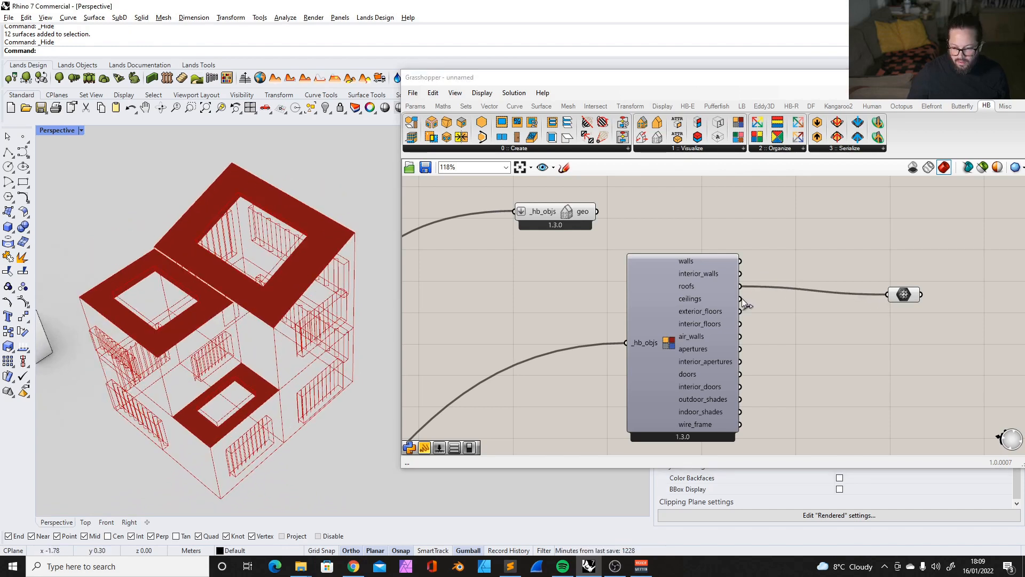
pyautogui.moveTo(887, 295)
pyautogui.mouseDown()
pyautogui.moveTo(741, 299)
pyautogui.moveTo(887, 295)
pyautogui.mouseUp()
pyautogui.keyDown('shift'); pyautogui.moveTo(741, 324); pyautogui.dragTo(891, 295); pyautogui.keyUp('shift')
pyautogui.moveTo(279, 325); pyautogui.dragTo(128, 347, button='right')
# Preview the air_walls output through the Geometry parameter and inspect the air boundary from several angles.
pyautogui.moveTo(741, 337); pyautogui.dragTo(888, 294)
pyautogui.moveTo(299, 299); pyautogui.dragTo(239, 348, button='right')
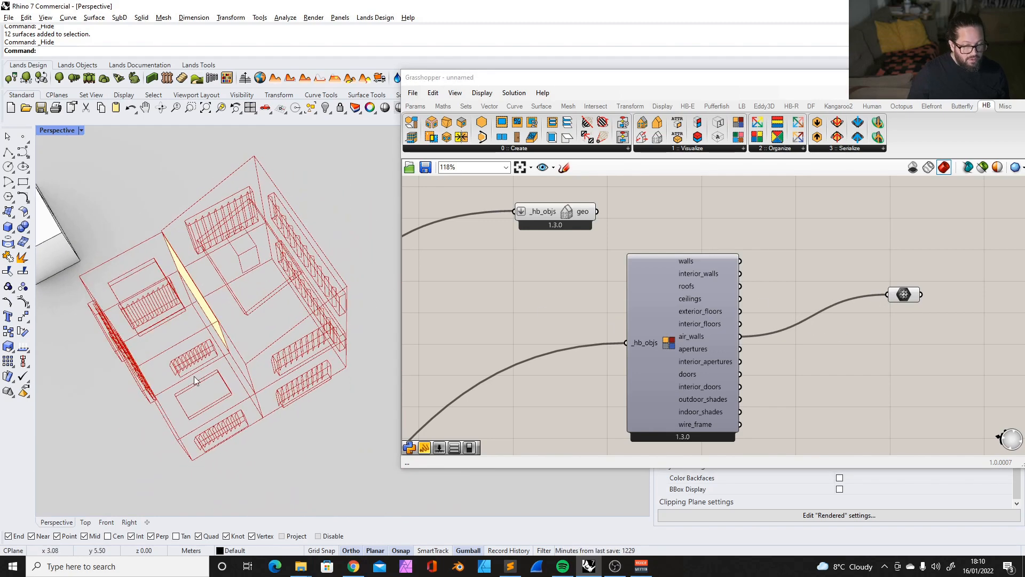
pyautogui.moveTo(525, 298); pyautogui.dragTo(535, 275, button='right')
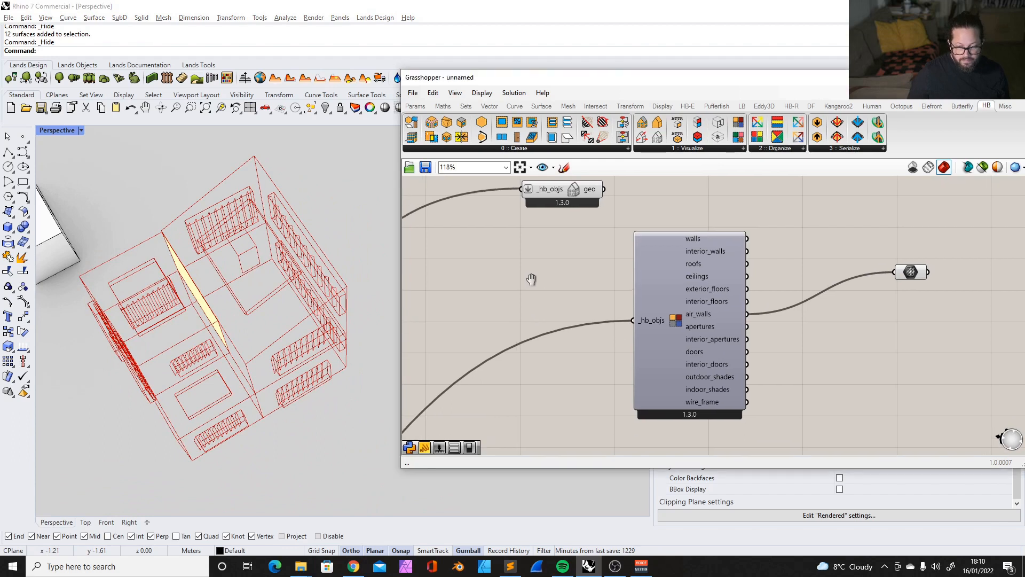
pyautogui.moveTo(347, 315); pyautogui.dragTo(326, 278, button='right')
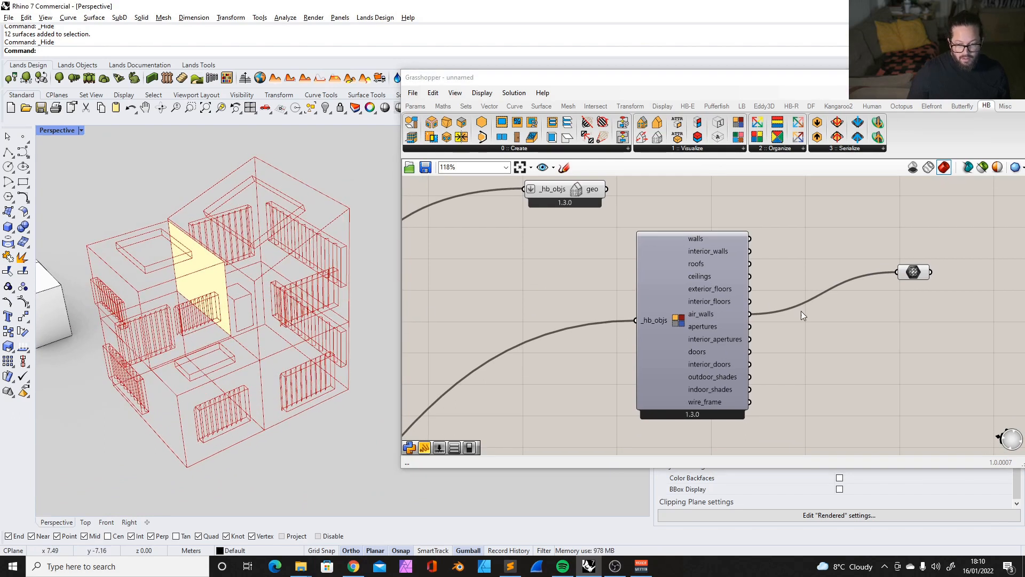
# Preview the apertures, doors and outdoor_shades outputs in turn through the Geometry parameter.
pyautogui.moveTo(750, 326); pyautogui.dragTo(896, 272)
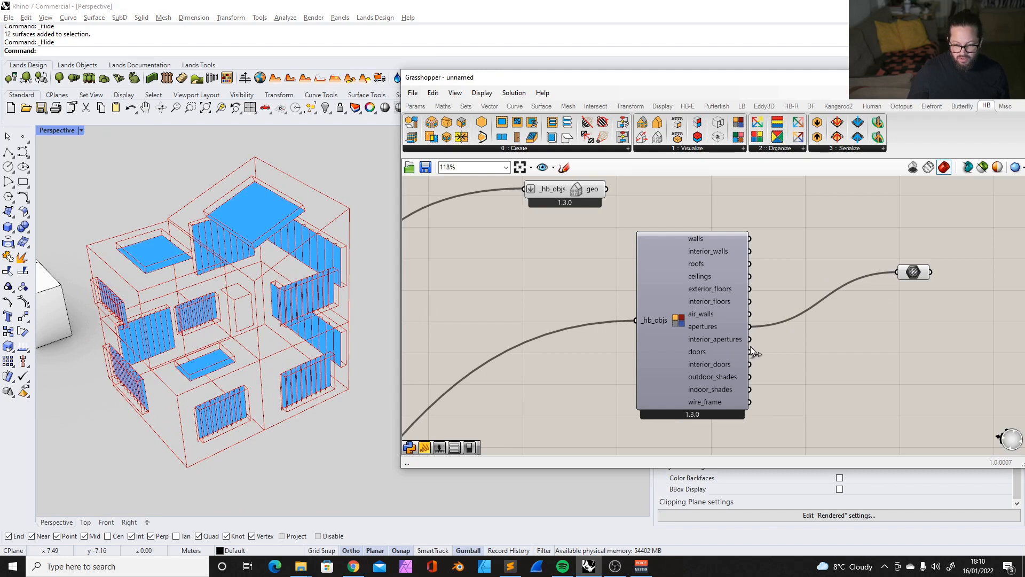
pyautogui.moveTo(751, 352); pyautogui.dragTo(896, 272)
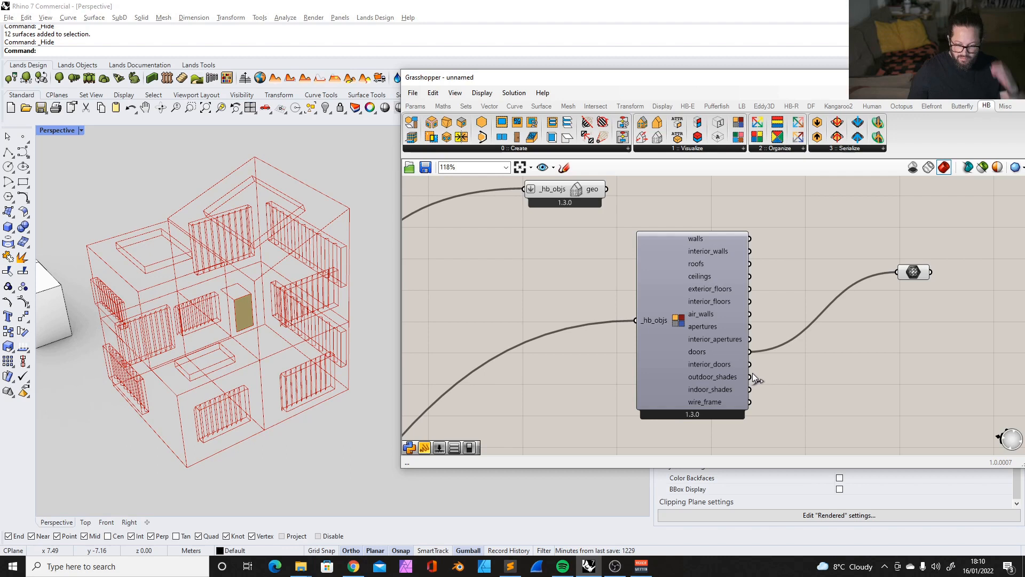
pyautogui.moveTo(750, 376); pyautogui.dragTo(896, 272)
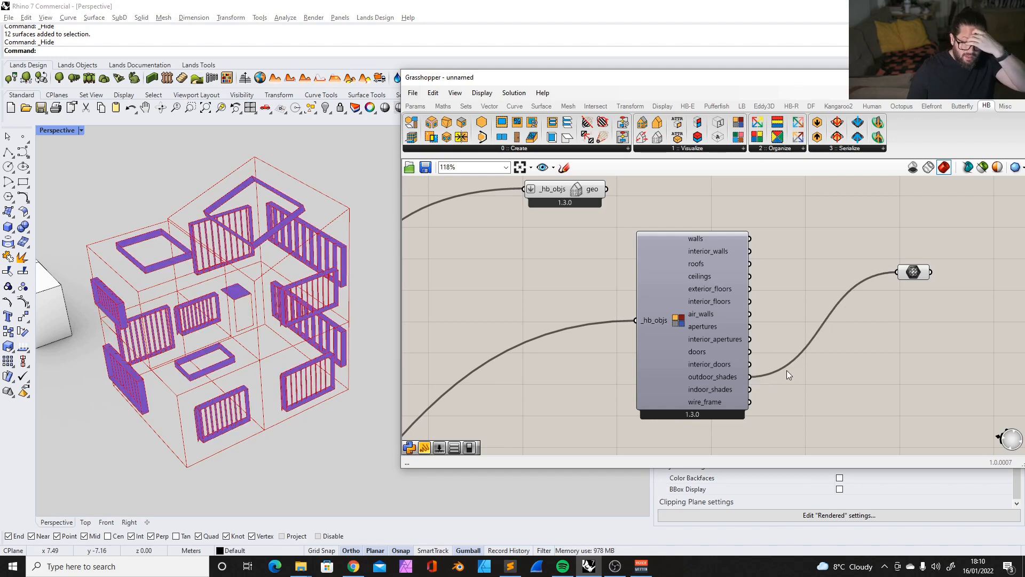
# Examine the combined adjacency component's place in the definition and look closely at the shades in the model.
pyautogui.scroll(-10, 578, 313)
pyautogui.scroll(12, 489, 287)
pyautogui.scroll(-5, 646, 326)
pyautogui.scroll(3, 621, 236)
pyautogui.scroll(2, 620, 236)
pyautogui.scroll(2, 661, 276)
pyautogui.click(674, 298)
pyautogui.scroll(-4, 648, 301)
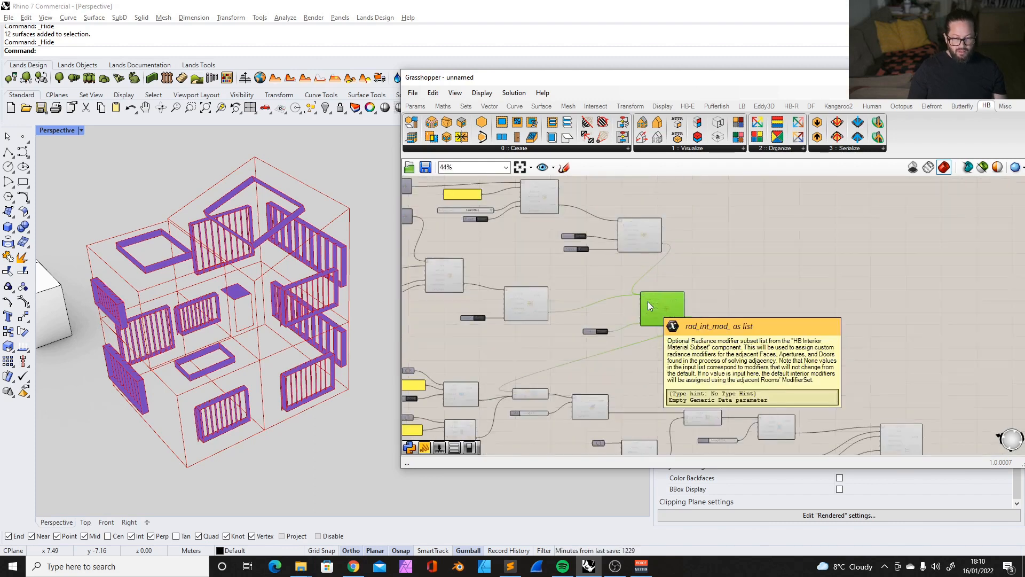
pyautogui.scroll(6, 282, 352)
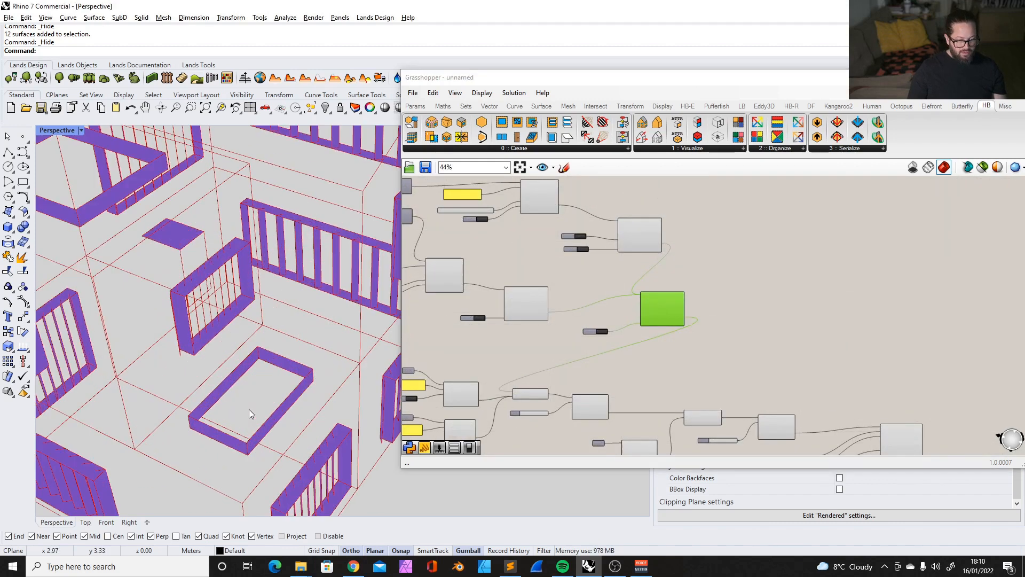
pyautogui.scroll(-3, 736, 320)
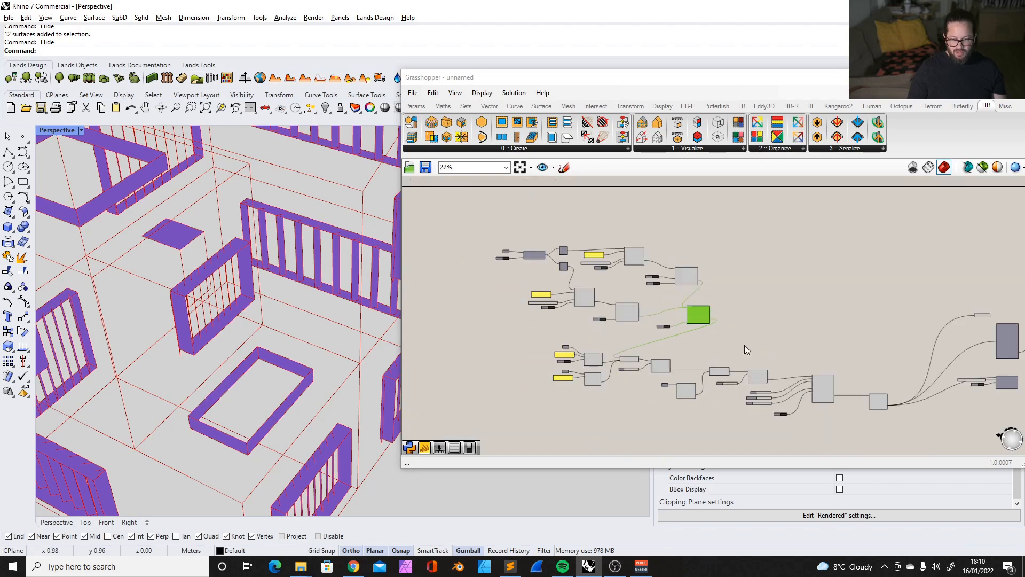
# Review the upper-floor, lower-floor and combined adjacency components in order, including their inputs and connections.
pyautogui.scroll(4, 652, 239)
pyautogui.click(672, 253)
pyautogui.scroll(2, 671, 253)
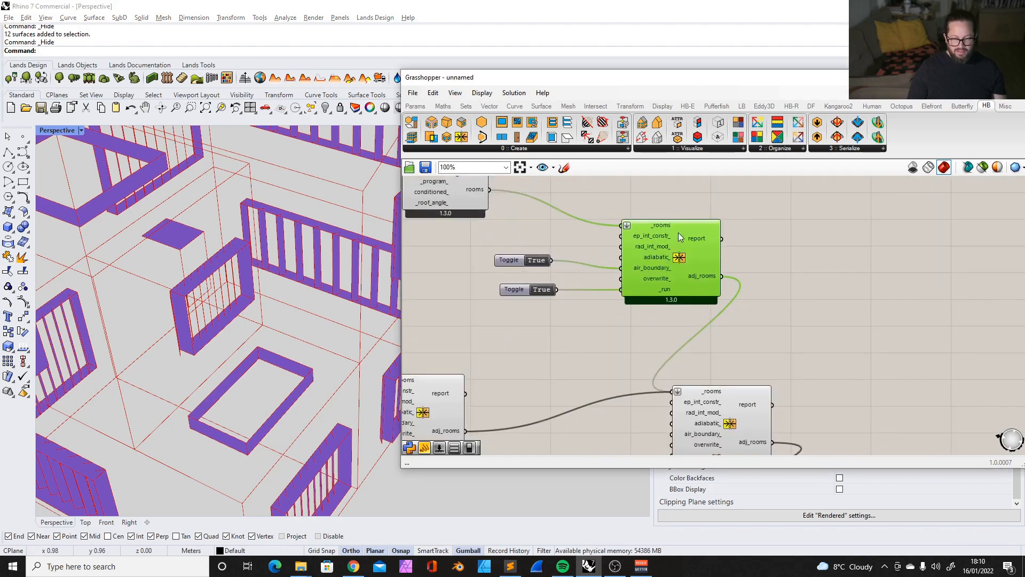
pyautogui.scroll(-2, 678, 232)
pyautogui.scroll(2, 549, 312)
pyautogui.click(549, 313)
pyautogui.scroll(1, 556, 312)
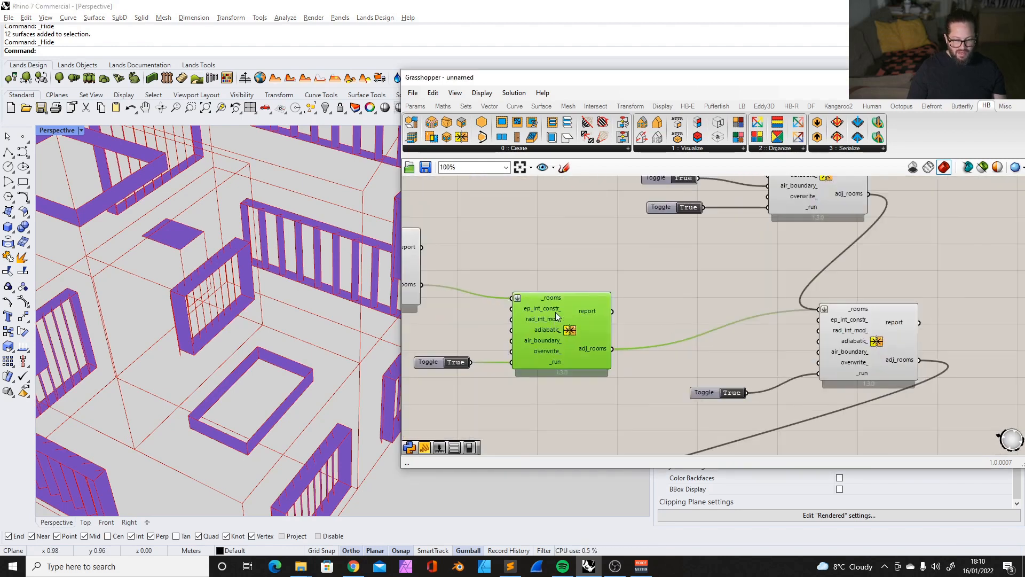
pyautogui.scroll(-3, 555, 312)
pyautogui.scroll(3, 694, 282)
pyautogui.click(716, 287)
pyautogui.scroll(-4, 694, 285)
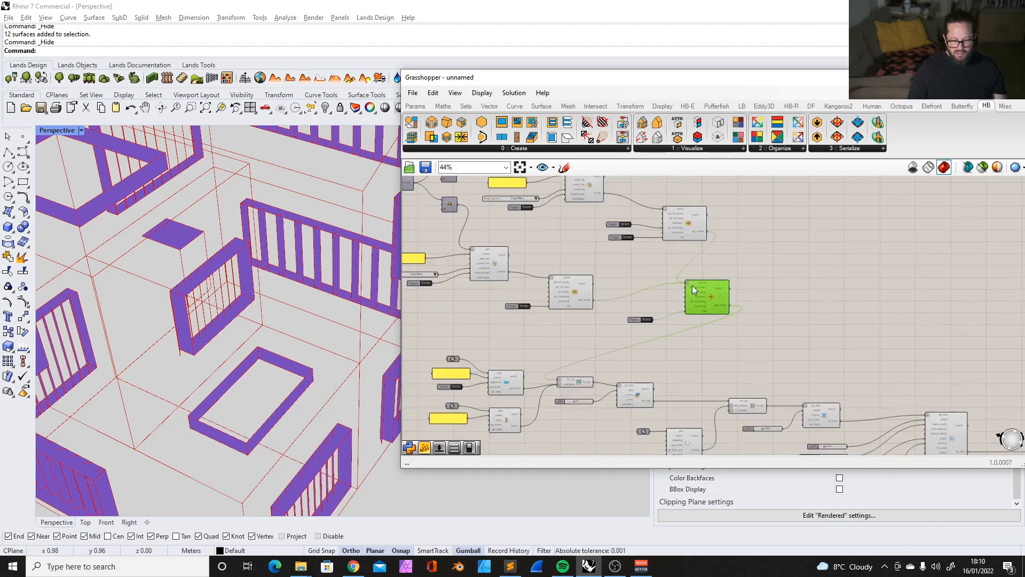
# Examine the downstream subface component and the ratio-based skylight component that it feeds.
pyautogui.scroll(2, 619, 347)
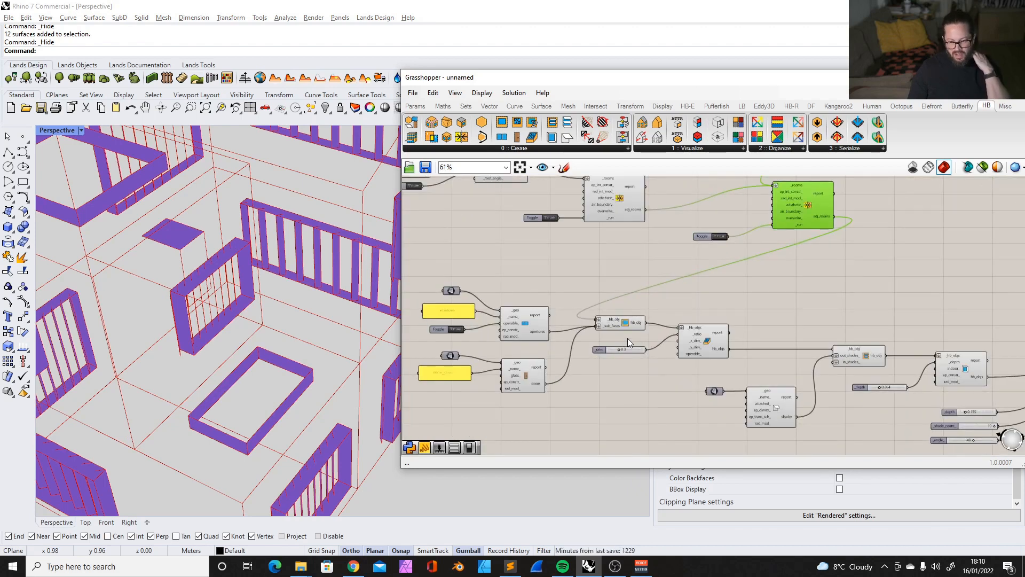
pyautogui.scroll(-1, 614, 328)
pyautogui.scroll(4, 619, 329)
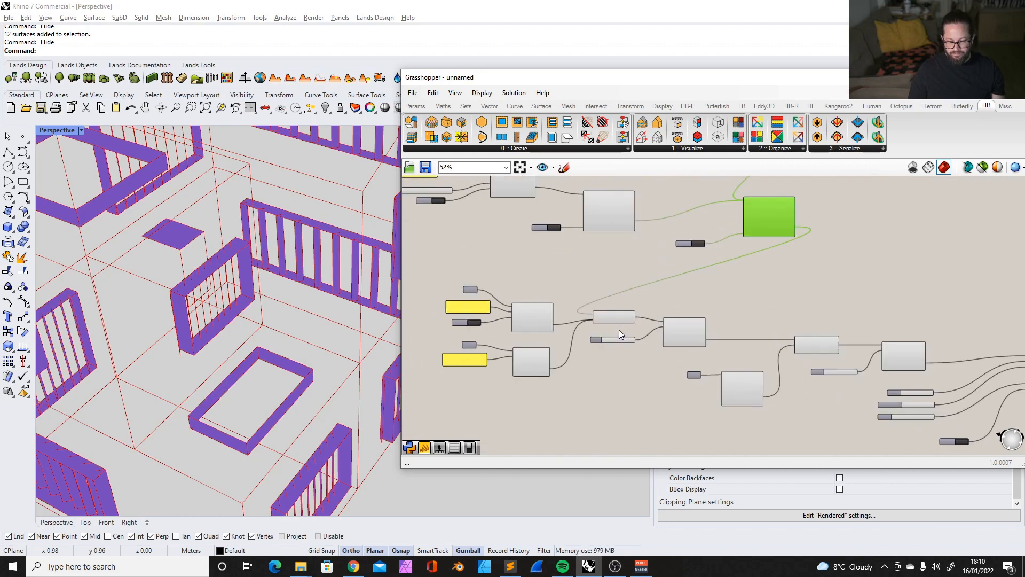
pyautogui.scroll(3, 747, 319)
pyautogui.click(716, 336)
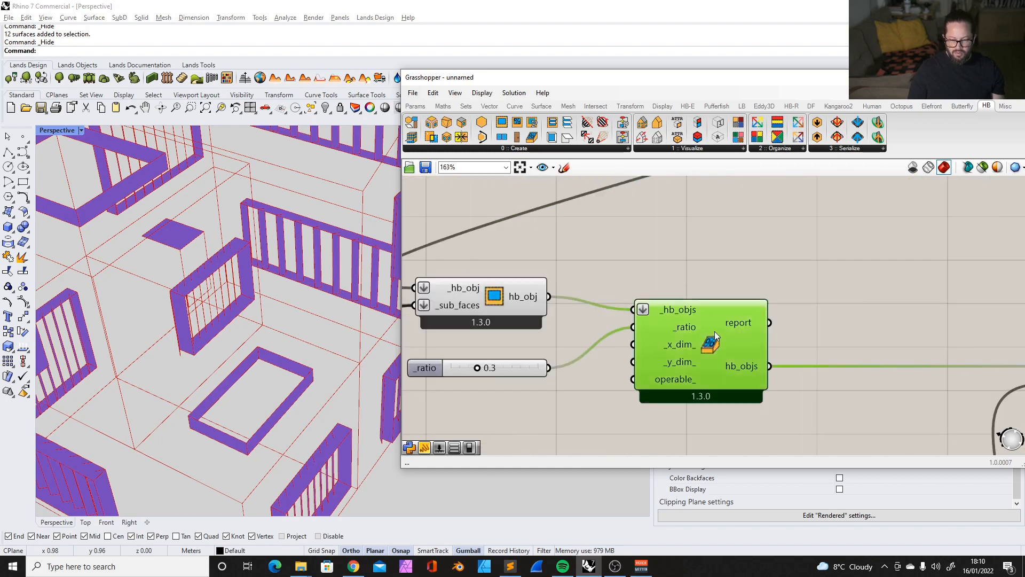
# Duplicate the ratio-based skylight component together with its 0.3 ratio slider.
pyautogui.keyDown('shift'); pyautogui.click(538, 367); pyautogui.keyUp('shift')
pyautogui.scroll(-3, 636, 391)
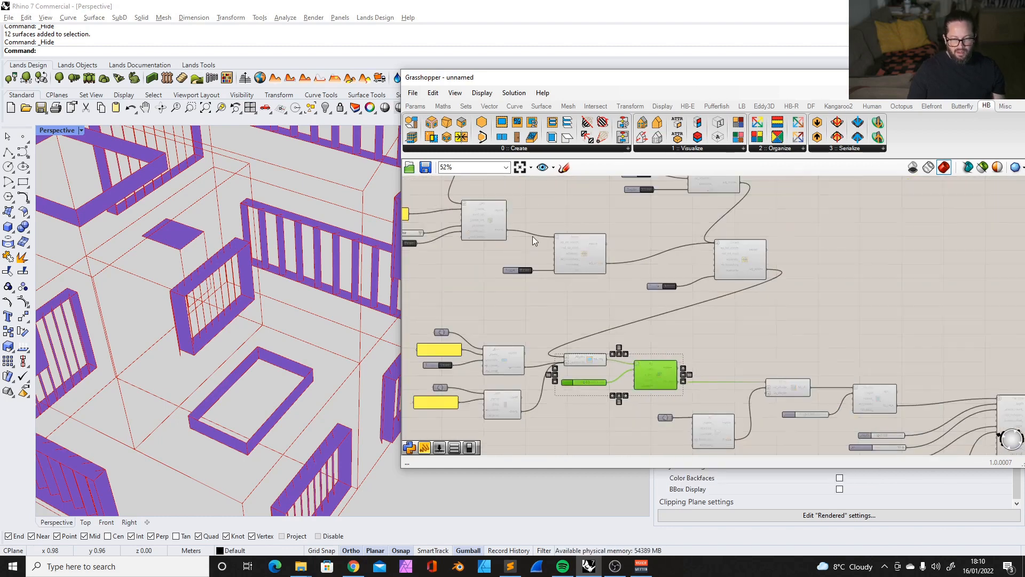
pyautogui.scroll(6, 604, 293)
pyautogui.scroll(-3, 646, 336)
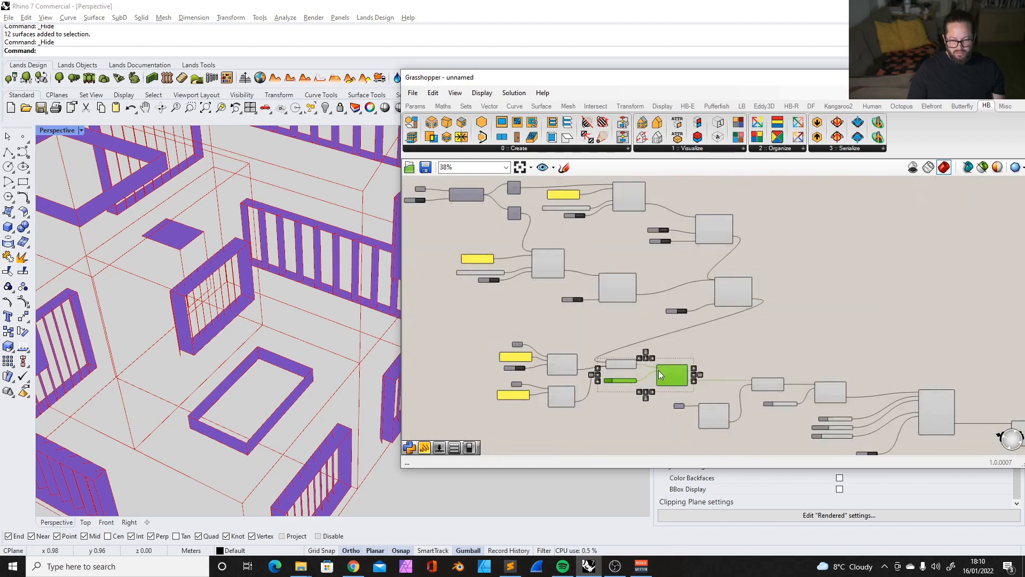
pyautogui.scroll(3, 667, 366)
pyautogui.scroll(-4, 677, 354)
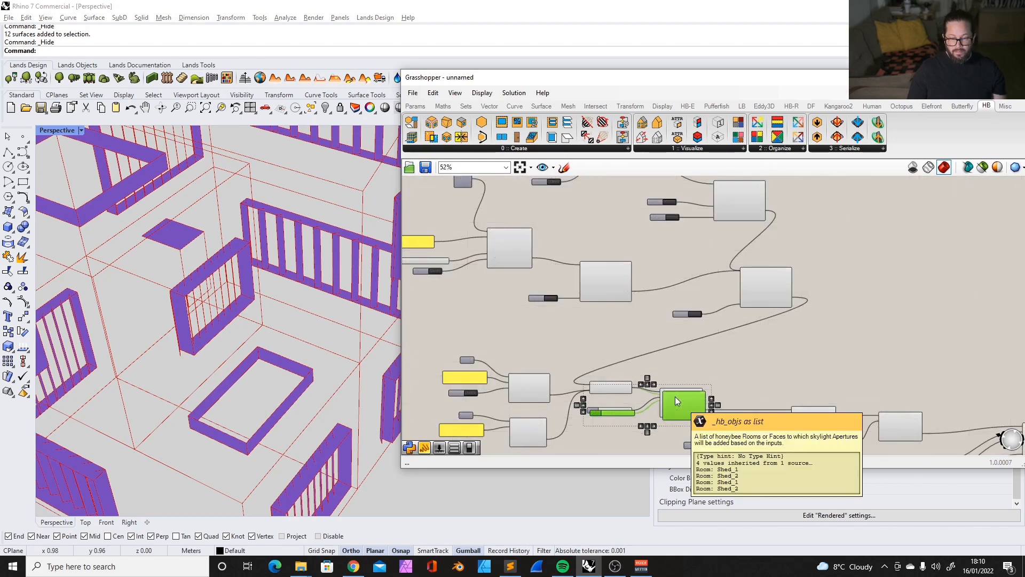
# Shift the upper-floor adjacency component and its two toggles aside to make room beside them.
pyautogui.click(730, 195)
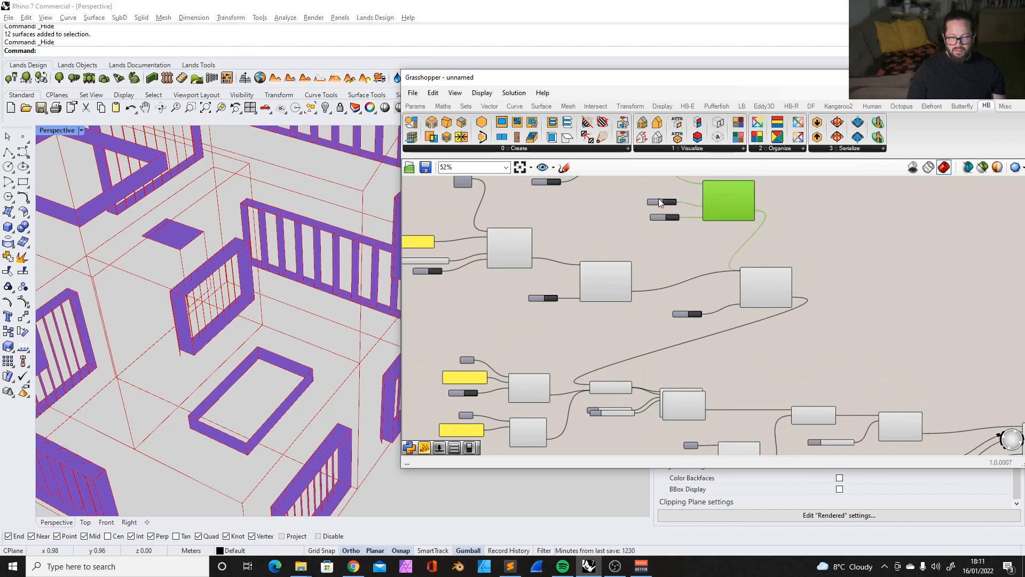
pyautogui.moveTo(638, 184); pyautogui.dragTo(685, 233)
pyautogui.scroll(-3, 656, 306)
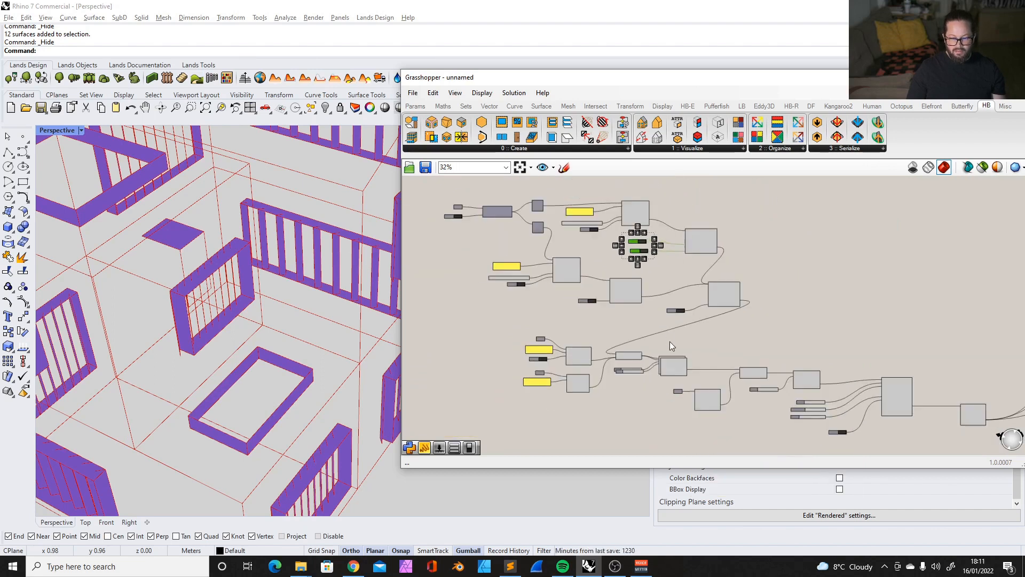
# Place the duplicated skylight component near the upper-floor adjacency component and feed its _hb_objs from that component's adj_rooms.
pyautogui.scroll(4, 668, 335)
pyautogui.moveTo(681, 385); pyautogui.dragTo(815, 219)
pyautogui.scroll(-4, 769, 299)
pyautogui.scroll(4, 789, 299)
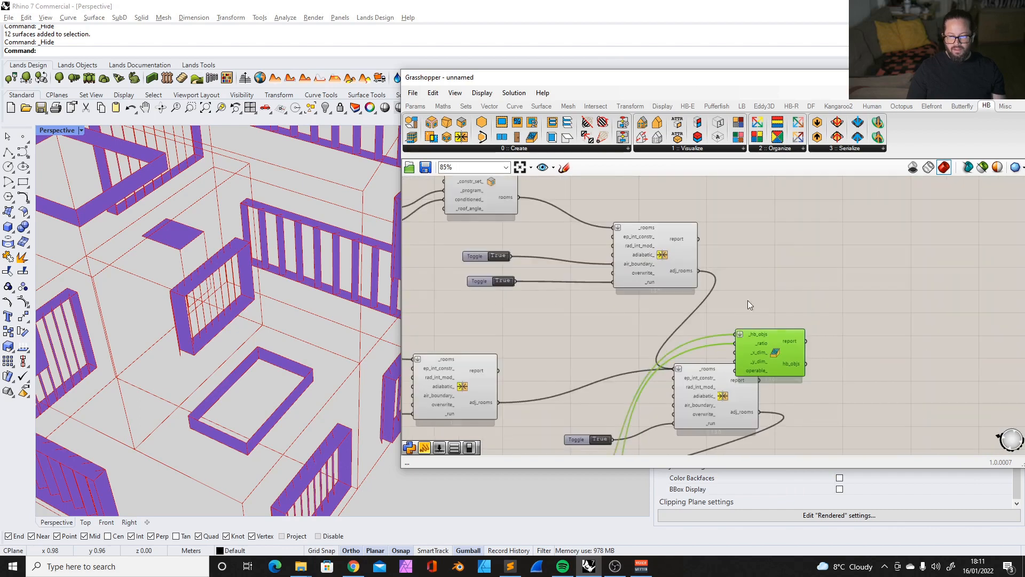
pyautogui.moveTo(712, 288); pyautogui.dragTo(740, 334)
# Move the duplicated 0.3 ratio slider up next to the upper-floor skylight component it feeds.
pyautogui.scroll(-2, 748, 287)
pyautogui.scroll(-2, 718, 324)
pyautogui.scroll(5, 639, 428)
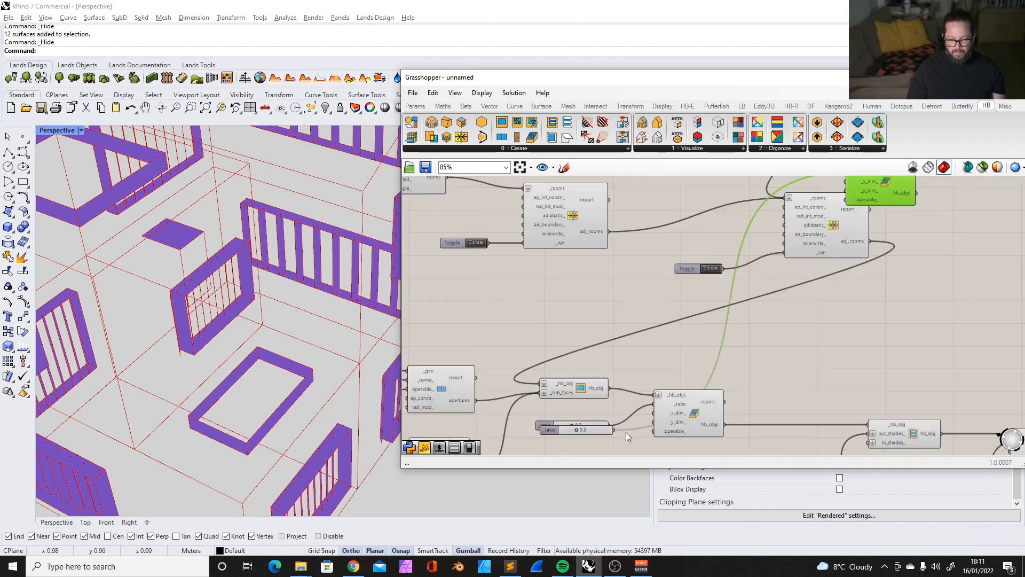
pyautogui.moveTo(591, 428); pyautogui.dragTo(661, 334)
pyautogui.scroll(-5, 669, 337)
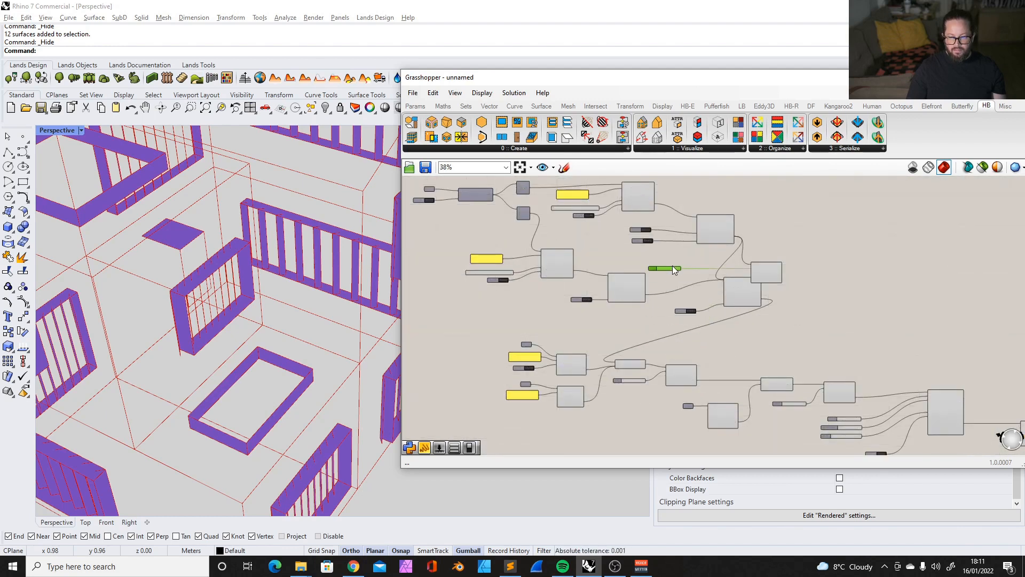
# Feed the combined adjacency component's _rooms from both the lower-floor adj_rooms and the new skylight component's hb_objs.
pyautogui.scroll(4, 672, 267)
pyautogui.moveTo(649, 289); pyautogui.dragTo(643, 298)
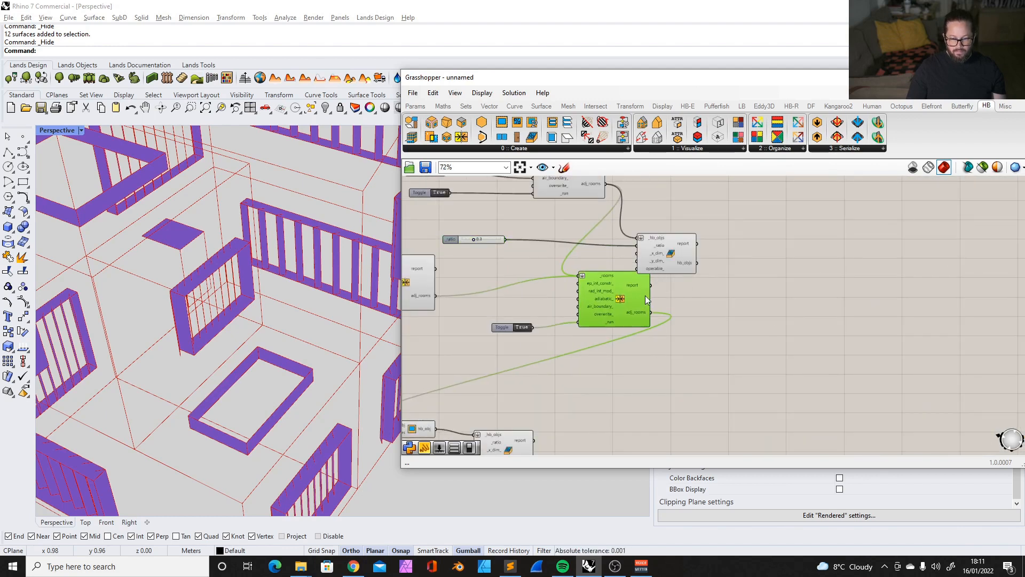
pyautogui.moveTo(661, 248); pyautogui.dragTo(581, 275)
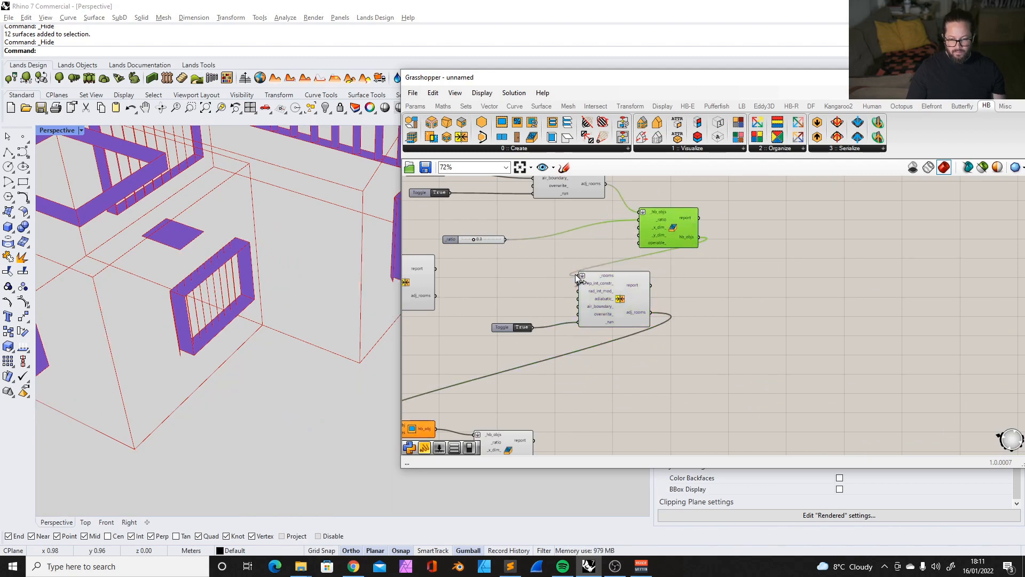
pyautogui.moveTo(435, 296); pyautogui.dragTo(581, 275)
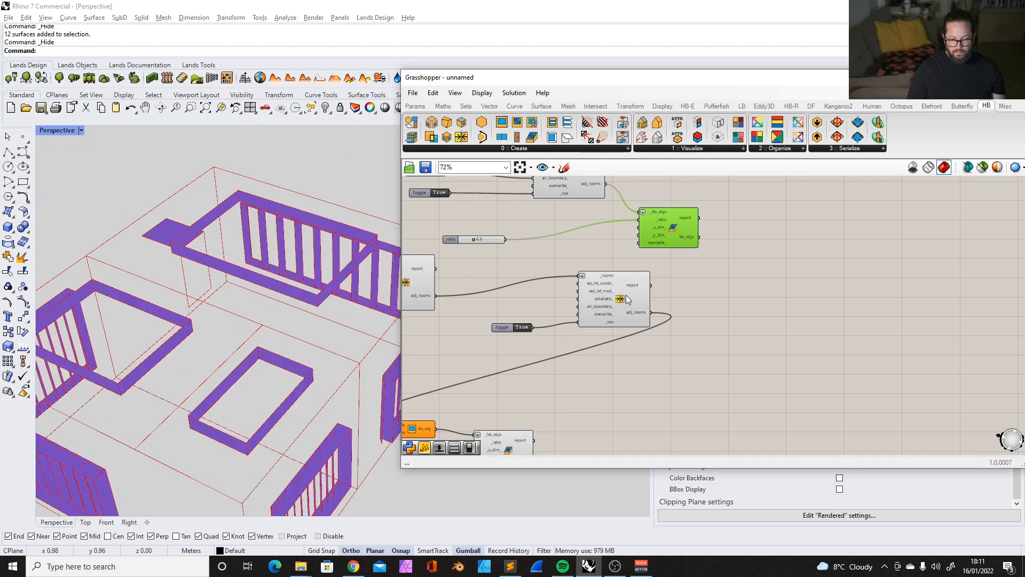
pyautogui.scroll(-5, 332, 277)
pyautogui.moveTo(332, 277); pyautogui.dragTo(323, 237, button='right')
pyautogui.moveTo(699, 237); pyautogui.dragTo(575, 277)
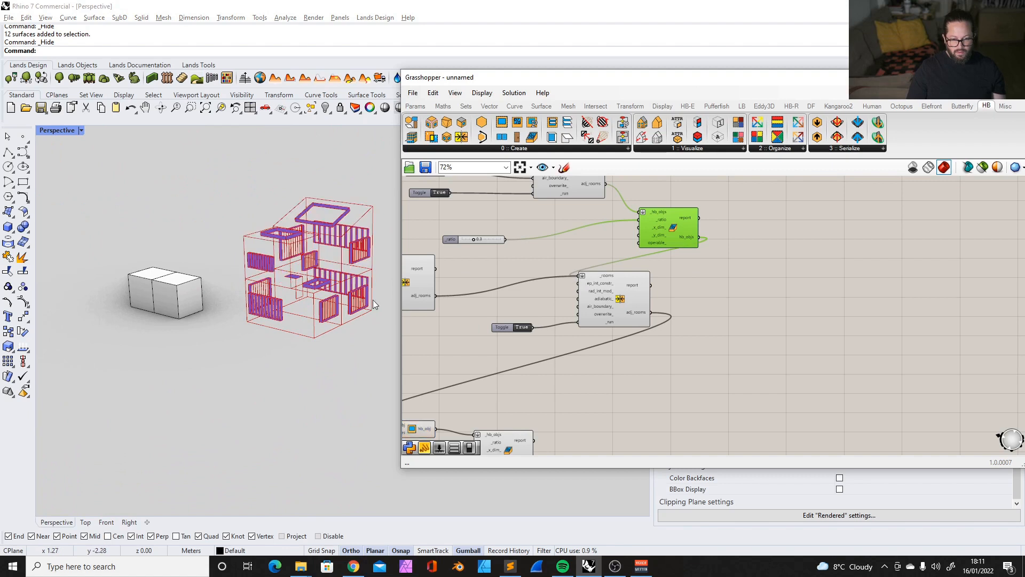
# Connect the subface component straight to the shade-assignment component, delete the old skylight component and its slider, and close the gap.
pyautogui.scroll(-4, 699, 291)
pyautogui.scroll(4, 688, 297)
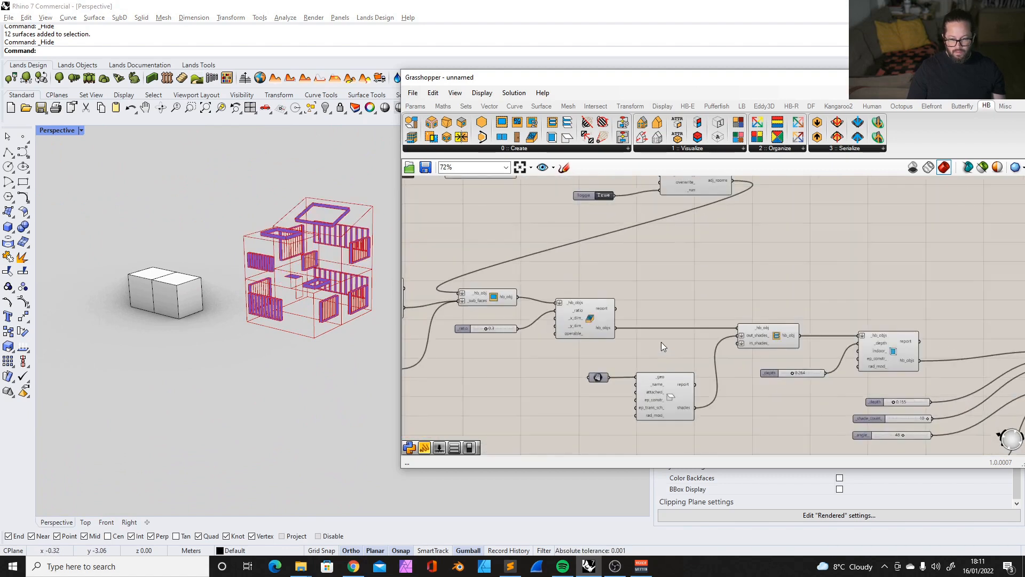
pyautogui.moveTo(518, 297); pyautogui.dragTo(746, 337)
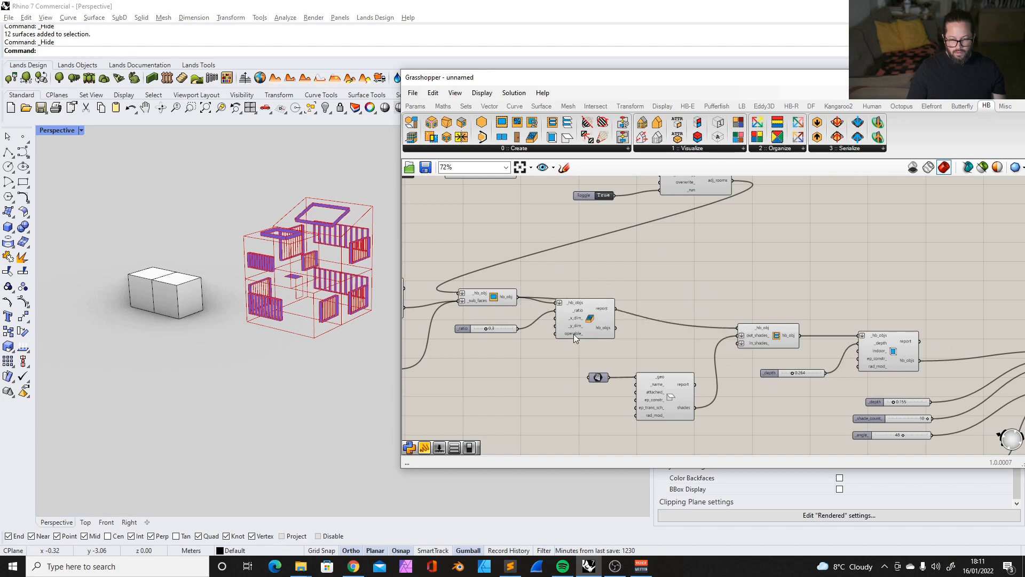
pyautogui.click(581, 333)
pyautogui.press('Delete')
pyautogui.click(504, 329)
pyautogui.press('Delete')
pyautogui.moveTo(510, 299); pyautogui.dragTo(652, 315)
# Examine the skylights and windows in the model from several angles, along with the apertures output in the definition.
pyautogui.scroll(-2, 652, 315)
pyautogui.moveTo(701, 209); pyautogui.dragTo(716, 308, button='right')
pyautogui.scroll(2, 691, 257)
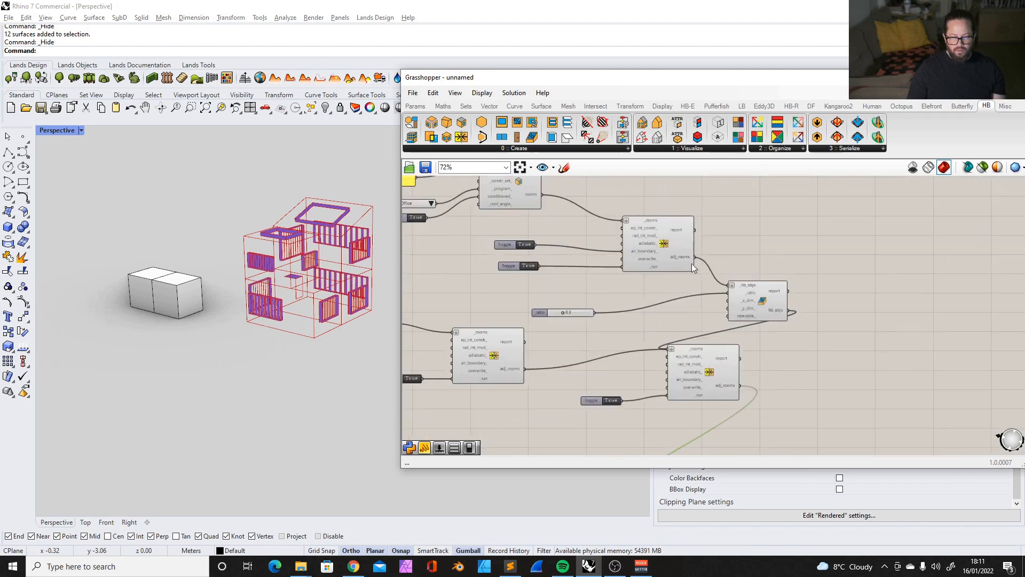
pyautogui.moveTo(286, 280); pyautogui.dragTo(312, 214, button='right')
pyautogui.scroll(5, 312, 209)
pyautogui.scroll(-3, 312, 209)
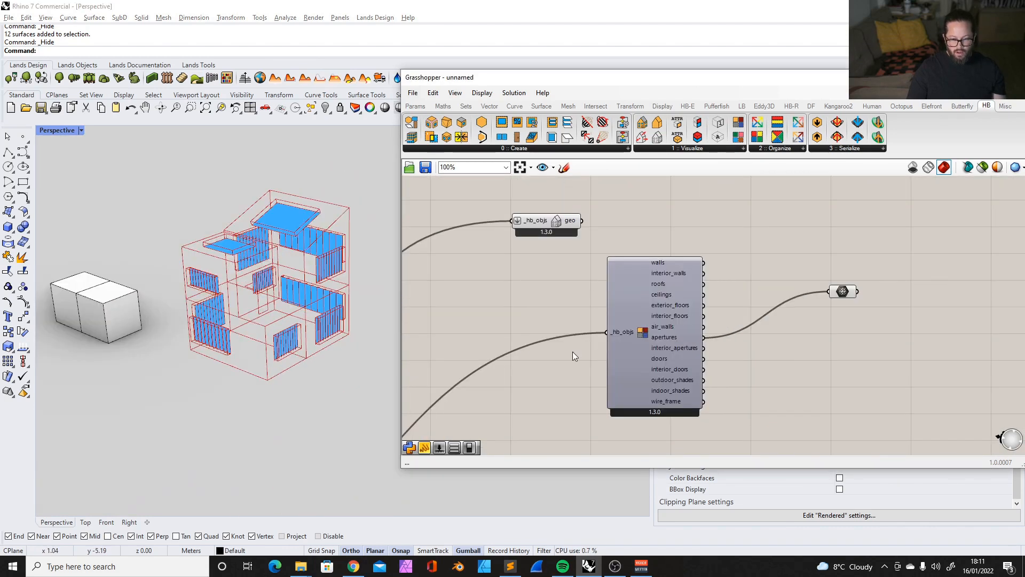
pyautogui.moveTo(572, 351); pyautogui.dragTo(442, 342, button='right')
pyautogui.moveTo(264, 299); pyautogui.dragTo(274, 324, button='right')
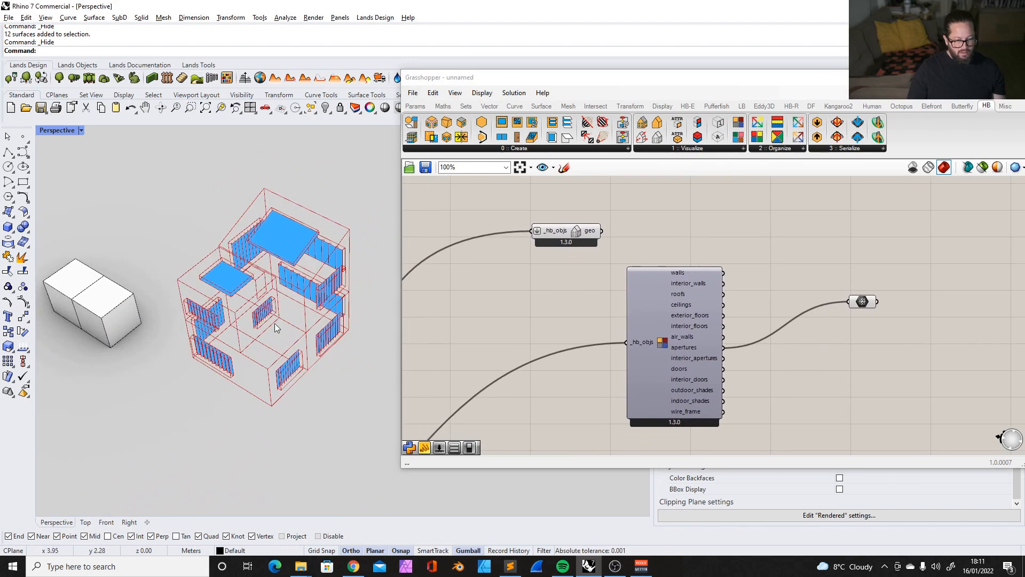
pyautogui.scroll(-8, 809, 283)
pyautogui.scroll(5, 578, 267)
pyautogui.scroll(4, 662, 277)
# Move the upper-floor room component with its name, program and conditioned inputs up and away from the lower-floor chain.
pyautogui.click(600, 220)
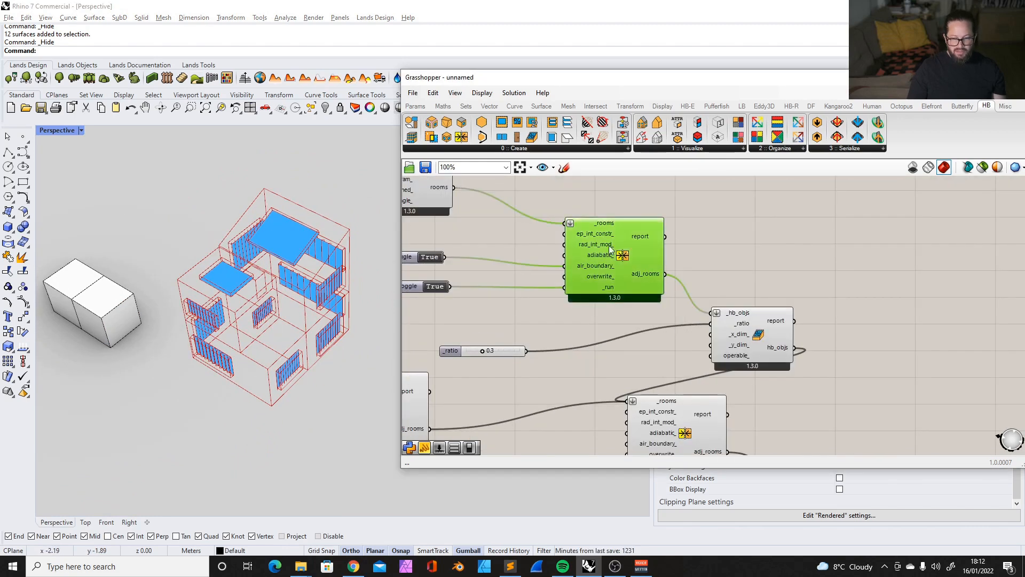
pyautogui.scroll(-6, 623, 233)
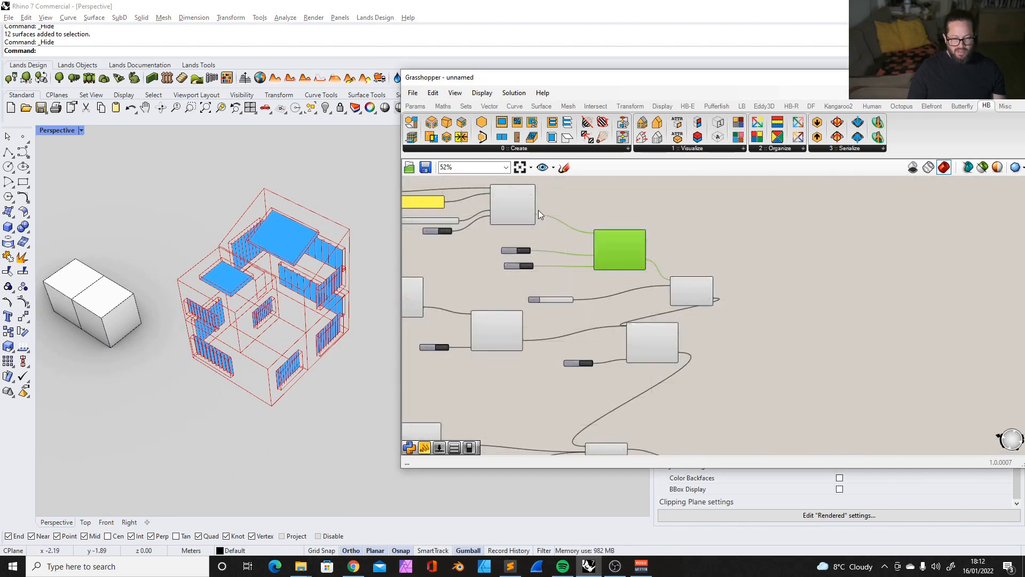
pyautogui.scroll(2, 601, 248)
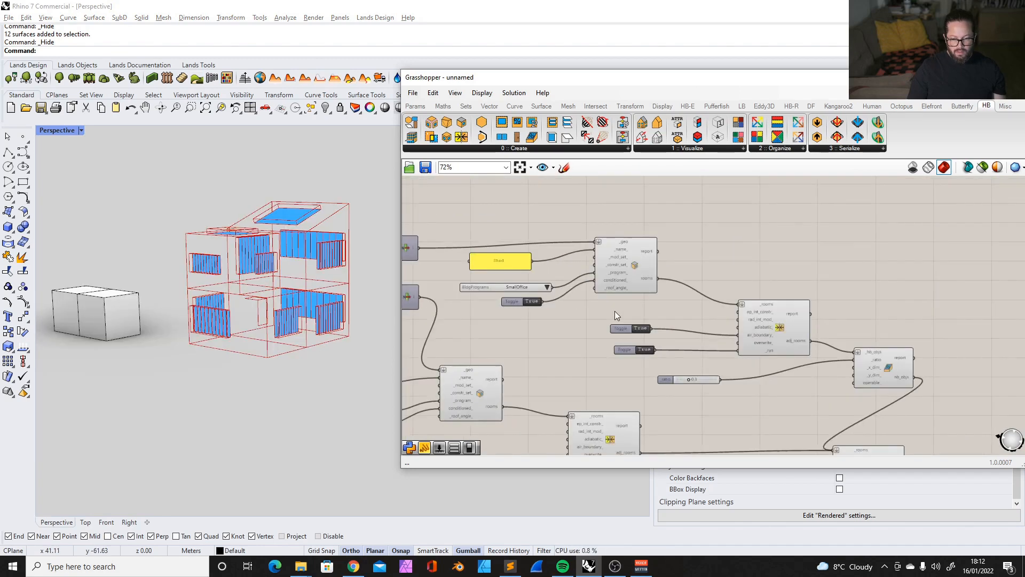
pyautogui.scroll(-3, 615, 311)
pyautogui.scroll(2, 707, 260)
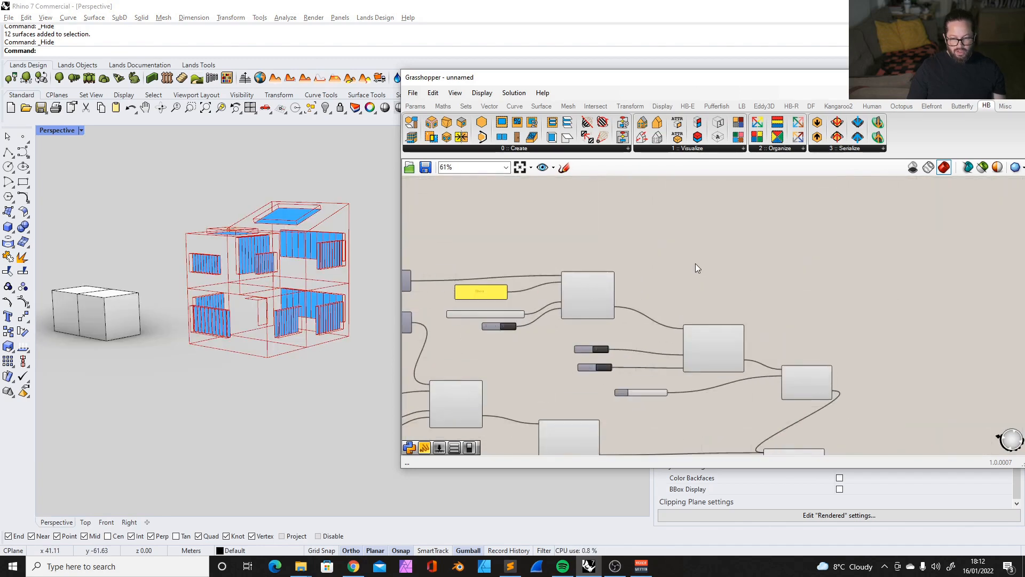
pyautogui.moveTo(448, 246); pyautogui.dragTo(604, 329)
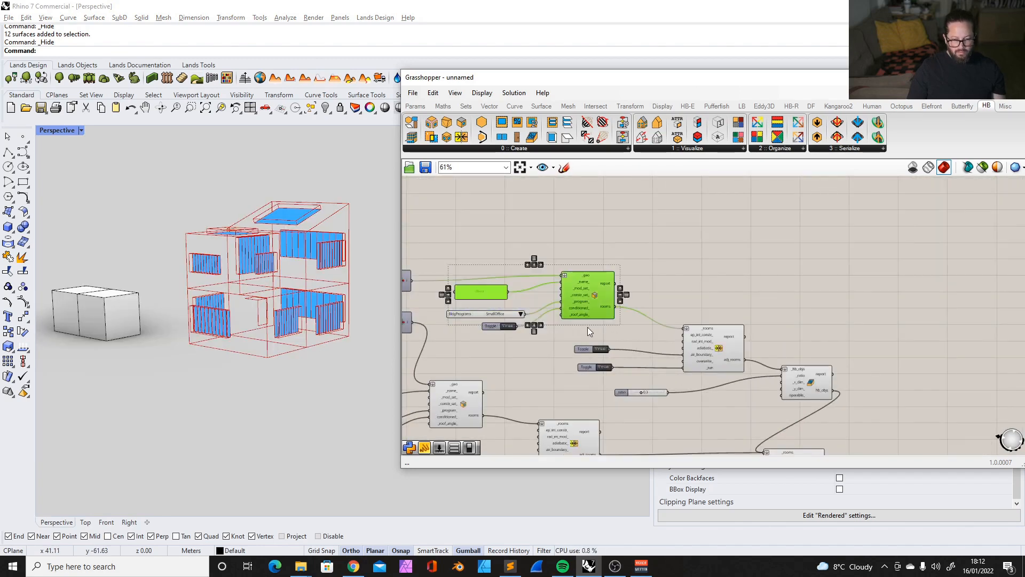
pyautogui.click(541, 260)
pyautogui.moveTo(432, 235); pyautogui.dragTo(675, 335)
pyautogui.scroll(2, 604, 300)
pyautogui.scroll(-3, 661, 292)
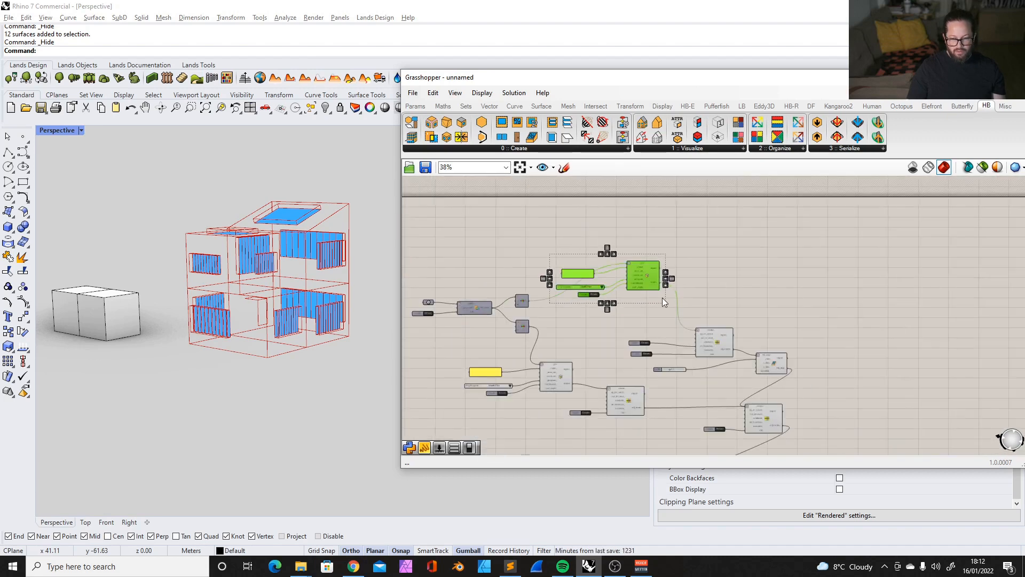
# Line up the upper-floor adjacency and skylight components, their inputs and the upper-floor list component with the moved room component.
pyautogui.moveTo(623, 316); pyautogui.dragTo(821, 386)
pyautogui.moveTo(710, 335); pyautogui.dragTo(706, 297)
pyautogui.click(688, 242)
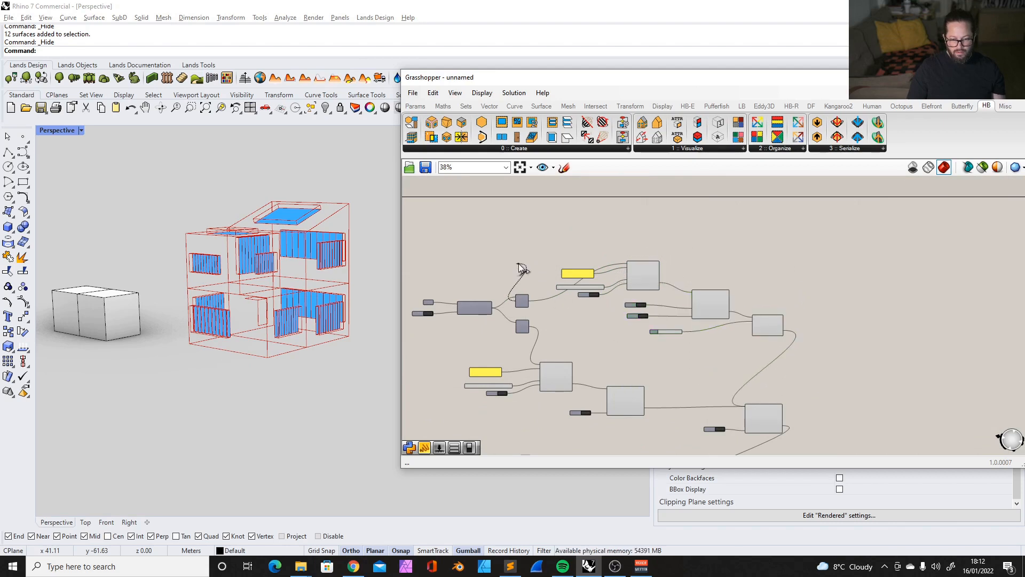
pyautogui.moveTo(517, 298); pyautogui.dragTo(545, 253)
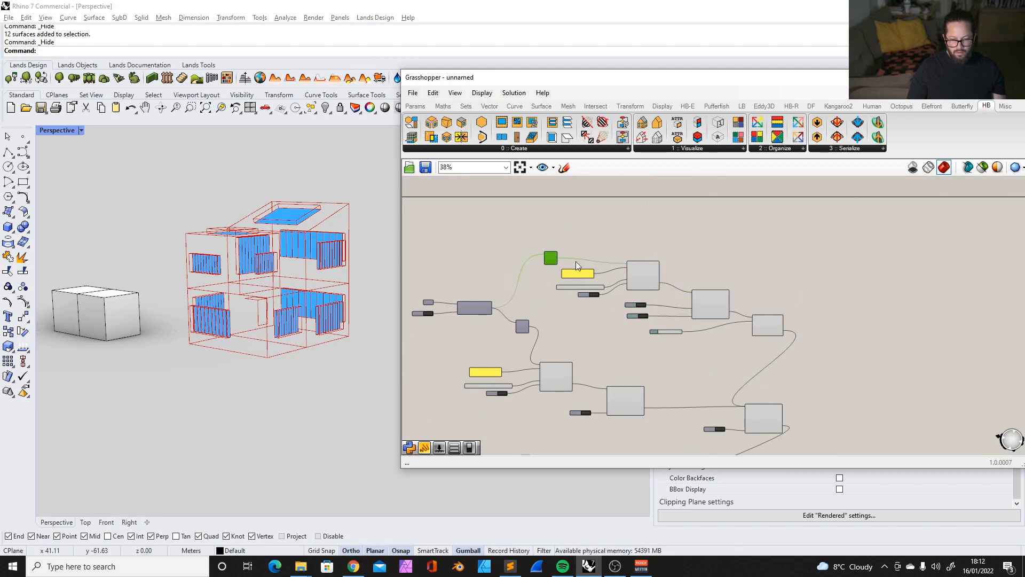
pyautogui.scroll(-1, 585, 262)
pyautogui.scroll(1, 700, 281)
pyautogui.scroll(-1, 536, 264)
pyautogui.scroll(2, 705, 267)
pyautogui.scroll(-1, 483, 229)
# Group the upper-floor chain from list component to skylight component and give the group a level label.
pyautogui.moveTo(438, 215); pyautogui.dragTo(732, 334)
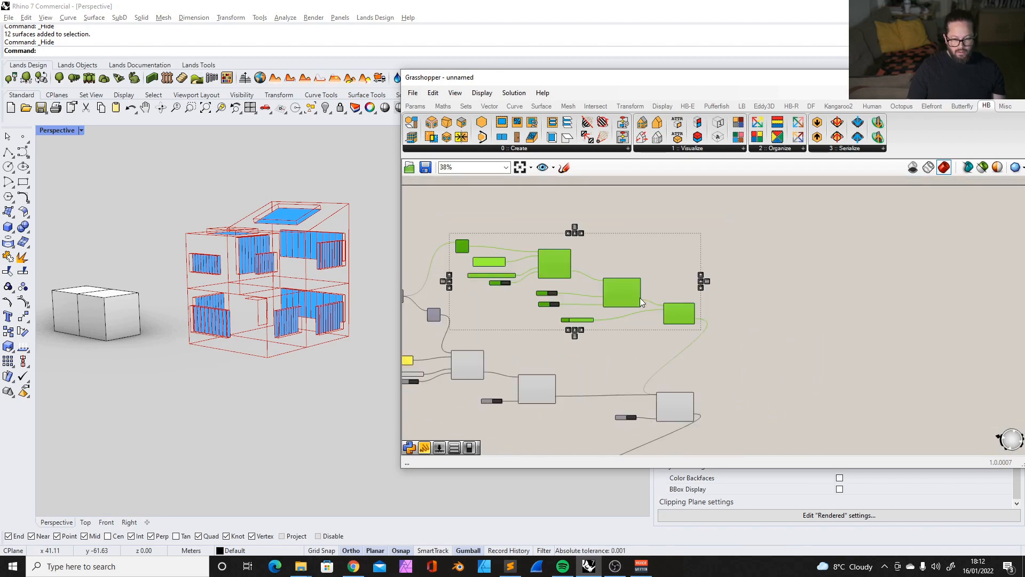
pyautogui.hotkey('ctrl', 'g')
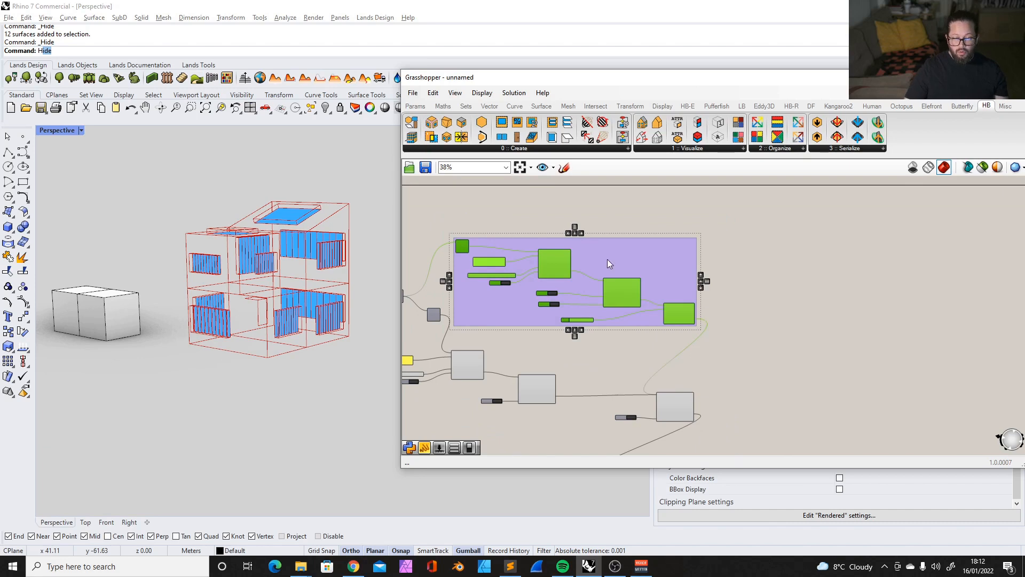
pyautogui.write('h')
pyautogui.click(613, 269)
pyautogui.moveTo(613, 268); pyautogui.dragTo(627, 239, button='right')
pyautogui.scroll(6, 596, 219)
pyautogui.rightClick(607, 235)
pyautogui.write('House')
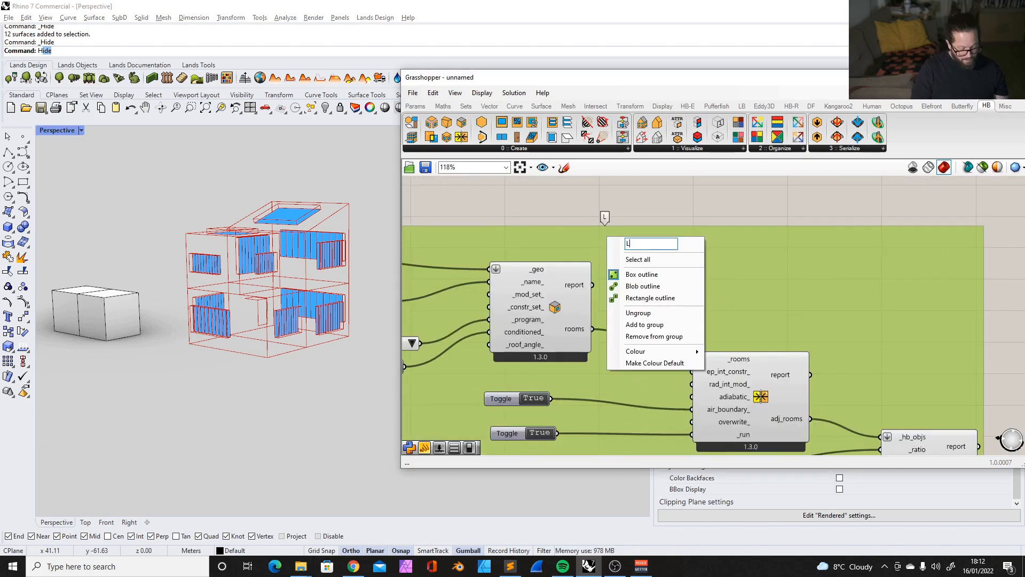
pyautogui.click(638, 204)
# Group the lower-floor components and name the group Groundlevel.
pyautogui.scroll(-10, 638, 232)
pyautogui.scroll(4, 542, 302)
pyautogui.moveTo(589, 255); pyautogui.dragTo(697, 344)
pyautogui.hotkey('ctrl', 'g')
pyautogui.scroll(6, 610, 272)
pyautogui.rightClick(642, 274)
pyautogui.write('Groundlevel')
pyautogui.click(678, 213)
# Move the two components feeding _sub_faces, with their inputs, beside the subface component, and shift the downstream model component clear.
pyautogui.scroll(-6, 678, 214)
pyautogui.scroll(5, 752, 238)
pyautogui.scroll(-6, 737, 240)
pyautogui.moveTo(526, 259); pyautogui.dragTo(598, 315)
pyautogui.moveTo(587, 280); pyautogui.dragTo(638, 282)
pyautogui.scroll(4, 908, 326)
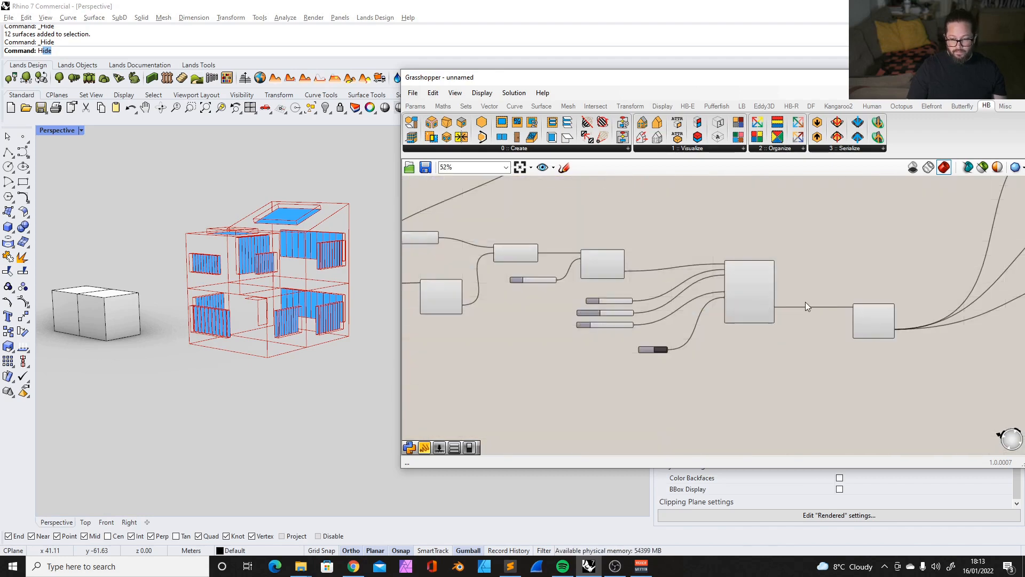
pyautogui.click(881, 323)
# Group the opening and shade components up to the multi-input louver component and name the group Apertures.
pyautogui.scroll(-3, 903, 336)
pyautogui.moveTo(494, 251); pyautogui.dragTo(833, 355)
pyautogui.hotkey('ctrl', 'g')
pyautogui.scroll(3, 658, 305)
pyautogui.rightClick(668, 306)
pyautogui.write('Apertures')
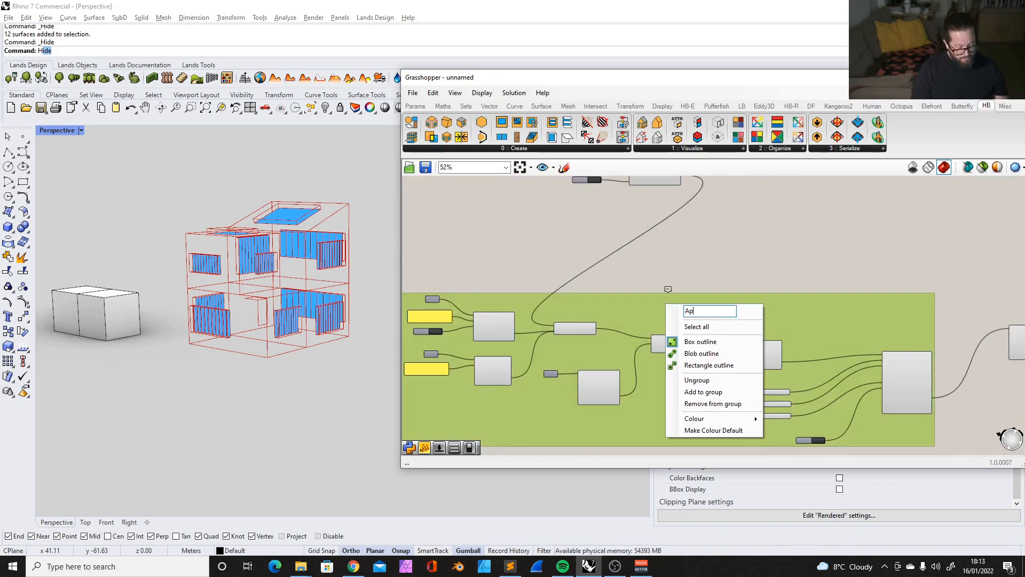
pyautogui.click(748, 261)
# Recolour the Apertures group blue and the ground-level group teal green.
pyautogui.scroll(-3, 874, 344)
pyautogui.scroll(2, 874, 345)
pyautogui.rightClick(749, 313)
pyautogui.moveTo(776, 428)
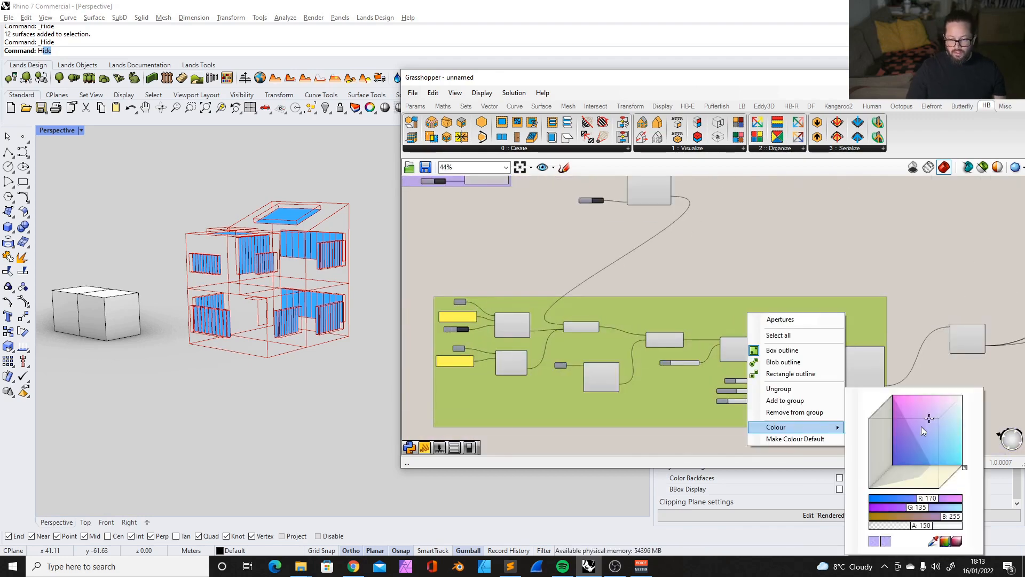
pyautogui.click(793, 242)
pyautogui.rightClick(574, 224)
pyautogui.moveTo(624, 342)
pyautogui.moveTo(757, 366); pyautogui.dragTo(761, 405)
# Group the model component with the visualisation components it feeds.
pyautogui.scroll(4, 668, 299)
pyautogui.moveTo(718, 264); pyautogui.dragTo(531, 335)
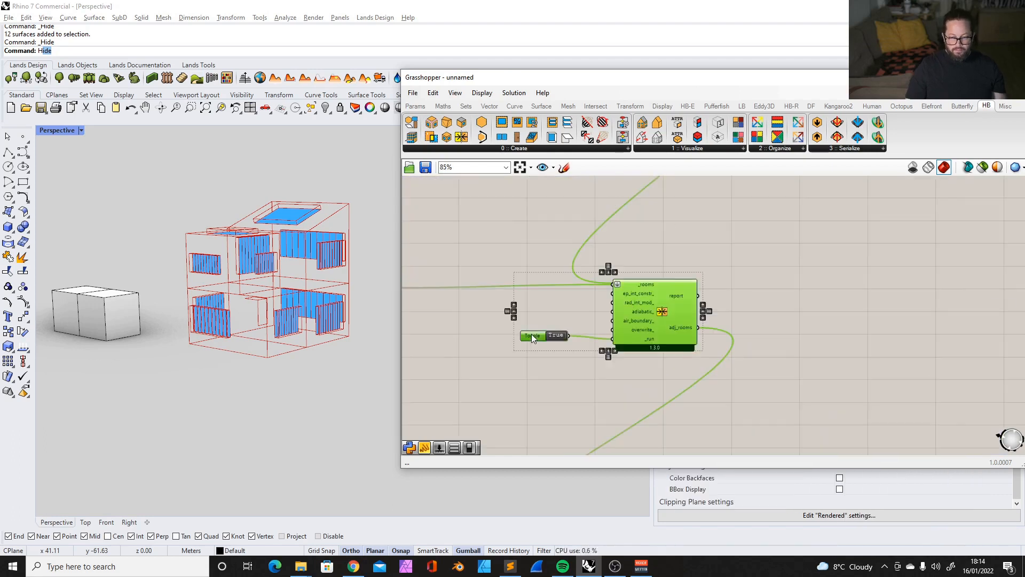
pyautogui.scroll(-5, 587, 321)
pyautogui.moveTo(580, 357); pyautogui.dragTo(627, 267)
pyautogui.moveTo(598, 203); pyautogui.dragTo(838, 364)
pyautogui.hotkey('ctrl', 'g')
# Change the colour of the group around the model and visualisation components to yellow-green.
pyautogui.scroll(2, 695, 267)
pyautogui.rightClick(733, 272)
pyautogui.moveTo(780, 386)
pyautogui.moveTo(908, 512); pyautogui.dragTo(889, 512)
pyautogui.click(917, 492)
pyautogui.click(785, 424)
# Name the yellow-green group Visualisation.
pyautogui.moveTo(736, 291); pyautogui.dragTo(725, 305, button='right')
pyautogui.rightClick(711, 279)
pyautogui.click(759, 287)
pyautogui.write('Visualisation')
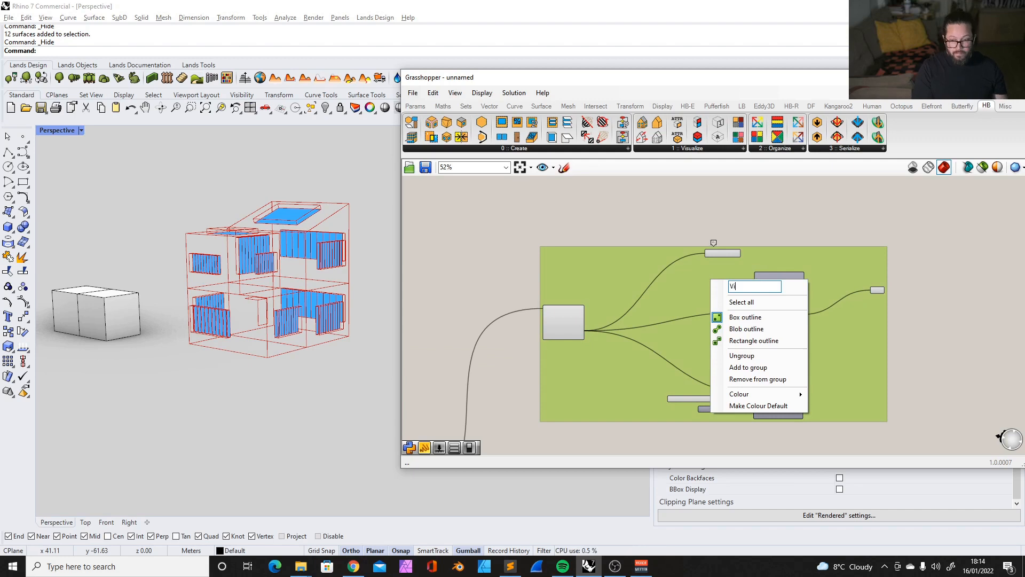
pyautogui.click(803, 197)
# Turn on the preview of the face-type component, view the coloured model, and move the Grasshopper window clear of it.
pyautogui.scroll(-8, 812, 278)
pyautogui.scroll(2, 668, 206)
pyautogui.scroll(8, 907, 340)
pyautogui.click(780, 270)
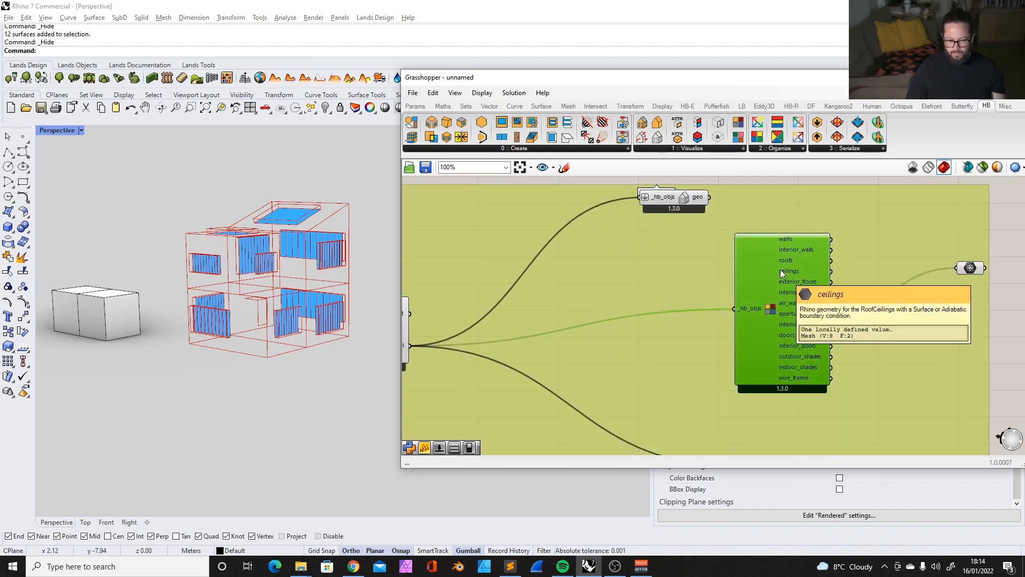
pyautogui.scroll(2, 785, 294)
pyautogui.hotkey('ctrl', 'q')
pyautogui.scroll(-6, 663, 279)
pyautogui.moveTo(342, 254); pyautogui.dragTo(323, 280, button='right')
pyautogui.moveTo(555, 77); pyautogui.dragTo(634, 76)
pyautogui.click(703, 198)
# Move the Apertures group up and bring the Visualisation group in beside its end.
pyautogui.scroll(-7, 705, 208)
pyautogui.scroll(3, 747, 331)
pyautogui.moveTo(757, 355); pyautogui.dragTo(755, 327)
pyautogui.moveTo(910, 284); pyautogui.dragTo(870, 346)
pyautogui.scroll(-4, 805, 258)
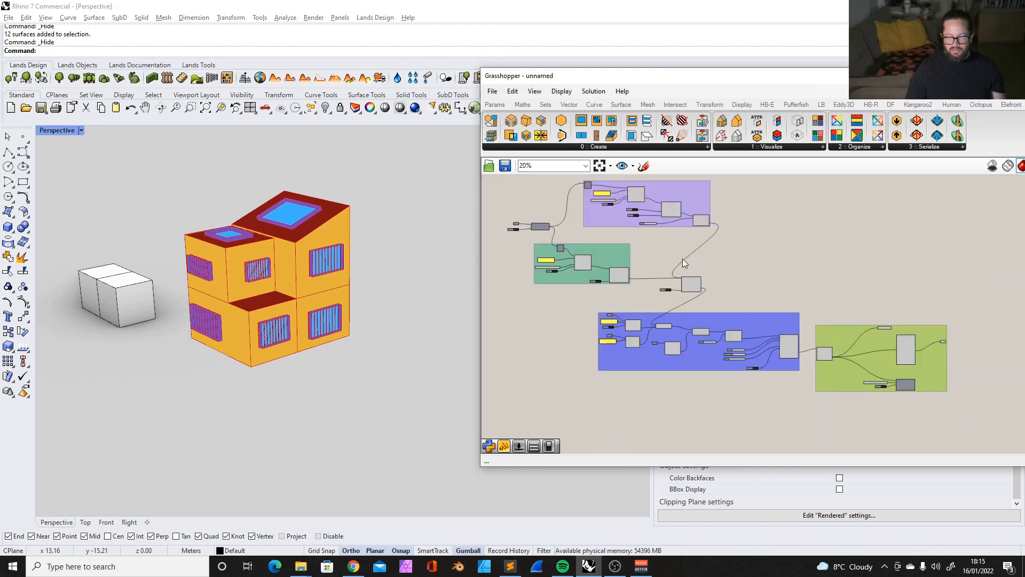
# Move the two floor groups together with their source components and the combined adjacency component.
pyautogui.moveTo(572, 202); pyautogui.dragTo(850, 328)
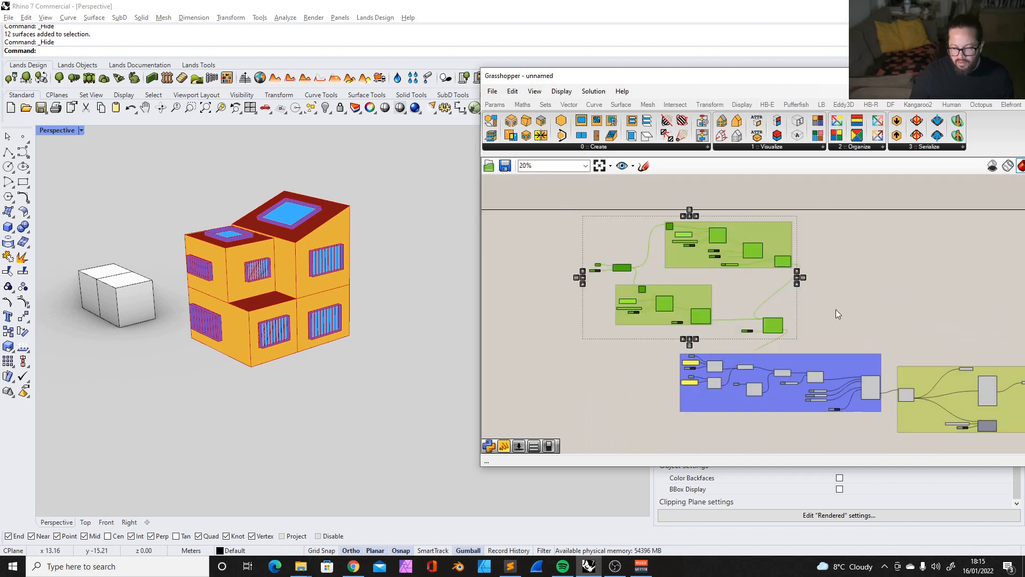
pyautogui.scroll(3, 726, 299)
pyautogui.moveTo(723, 298); pyautogui.dragTo(659, 287)
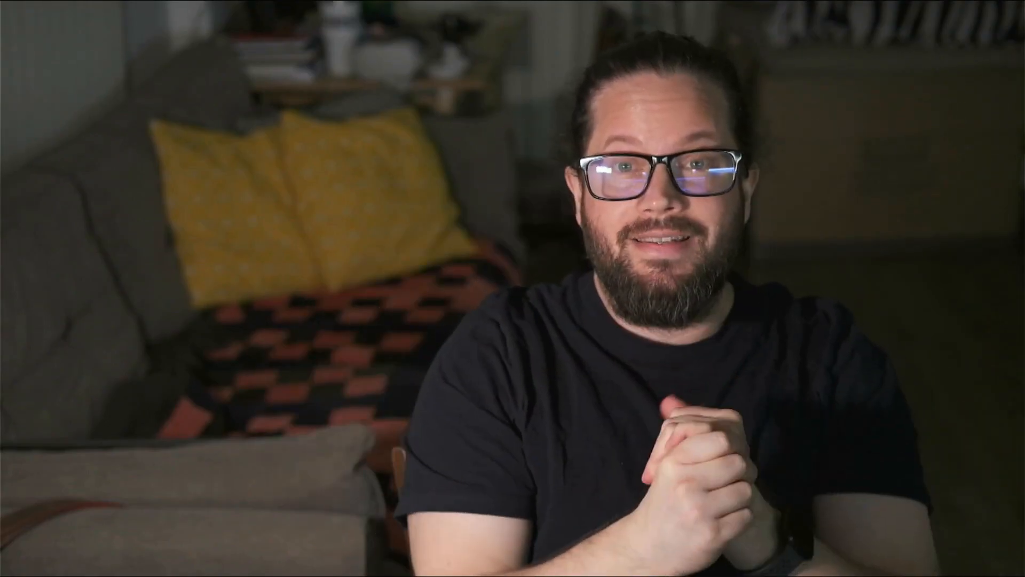